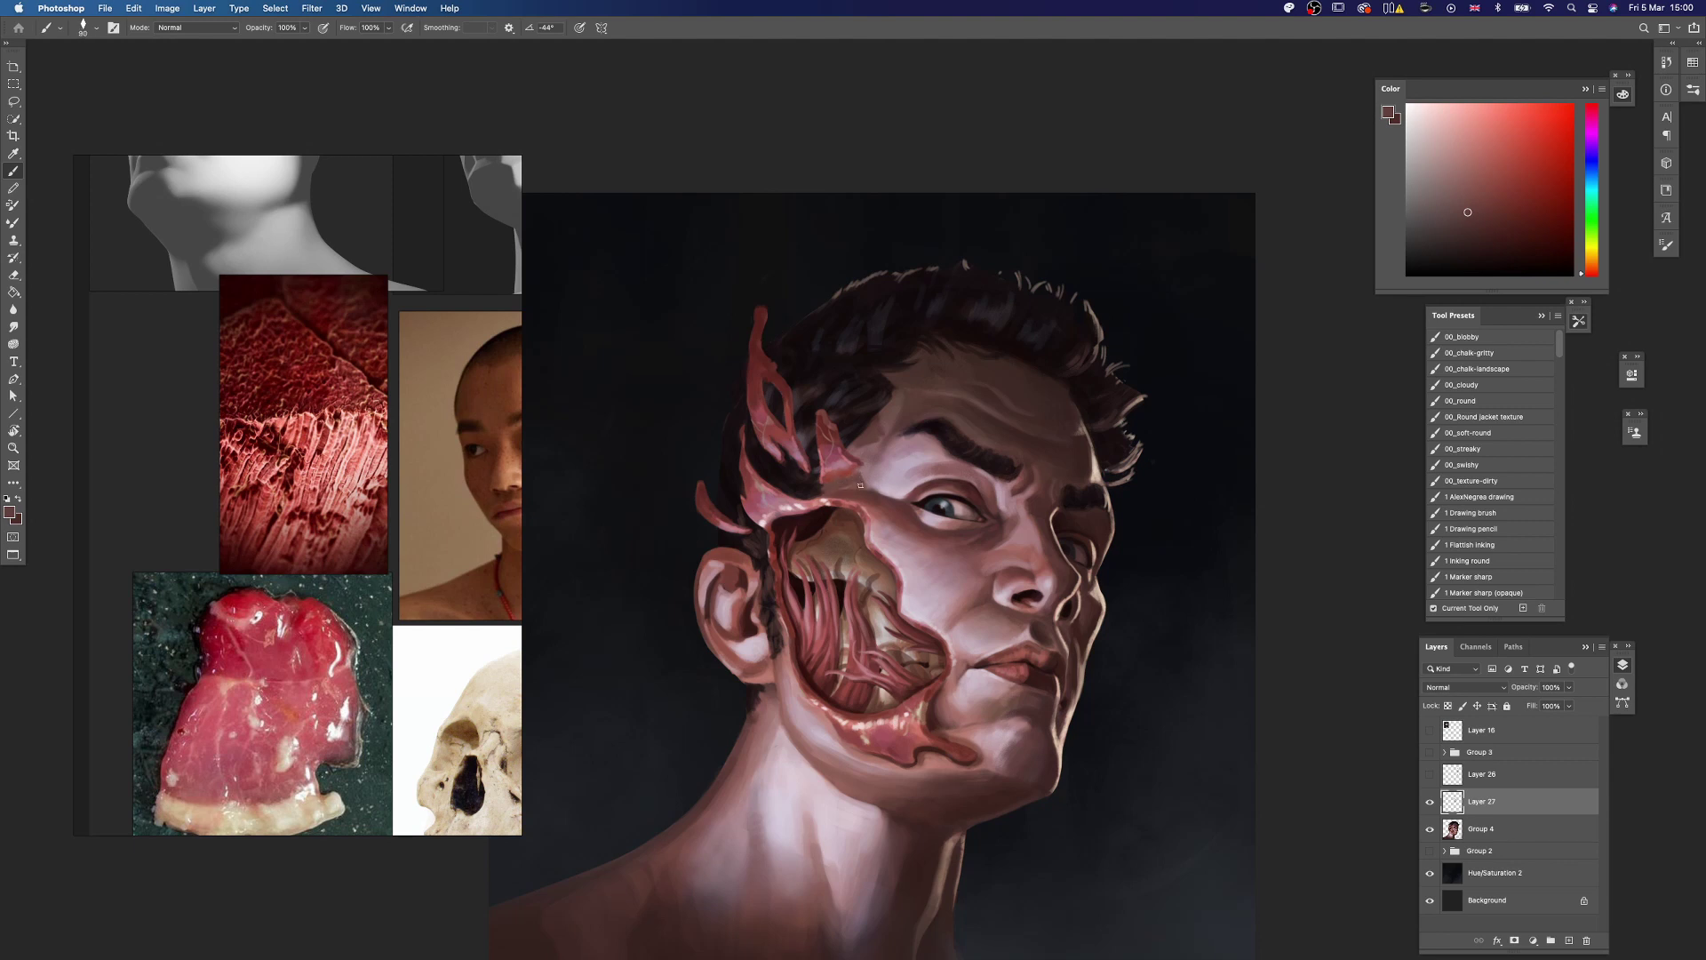
Step: Paint sampled skin and flesh tones on Layer 27 around the temple and the upper edge of the open cheek wound
alt+click(895, 510)
mouse_move(878, 508)
mouse_down()
mouse_move(800, 509)
mouse_move(953, 482)
mouse_up()
key([)
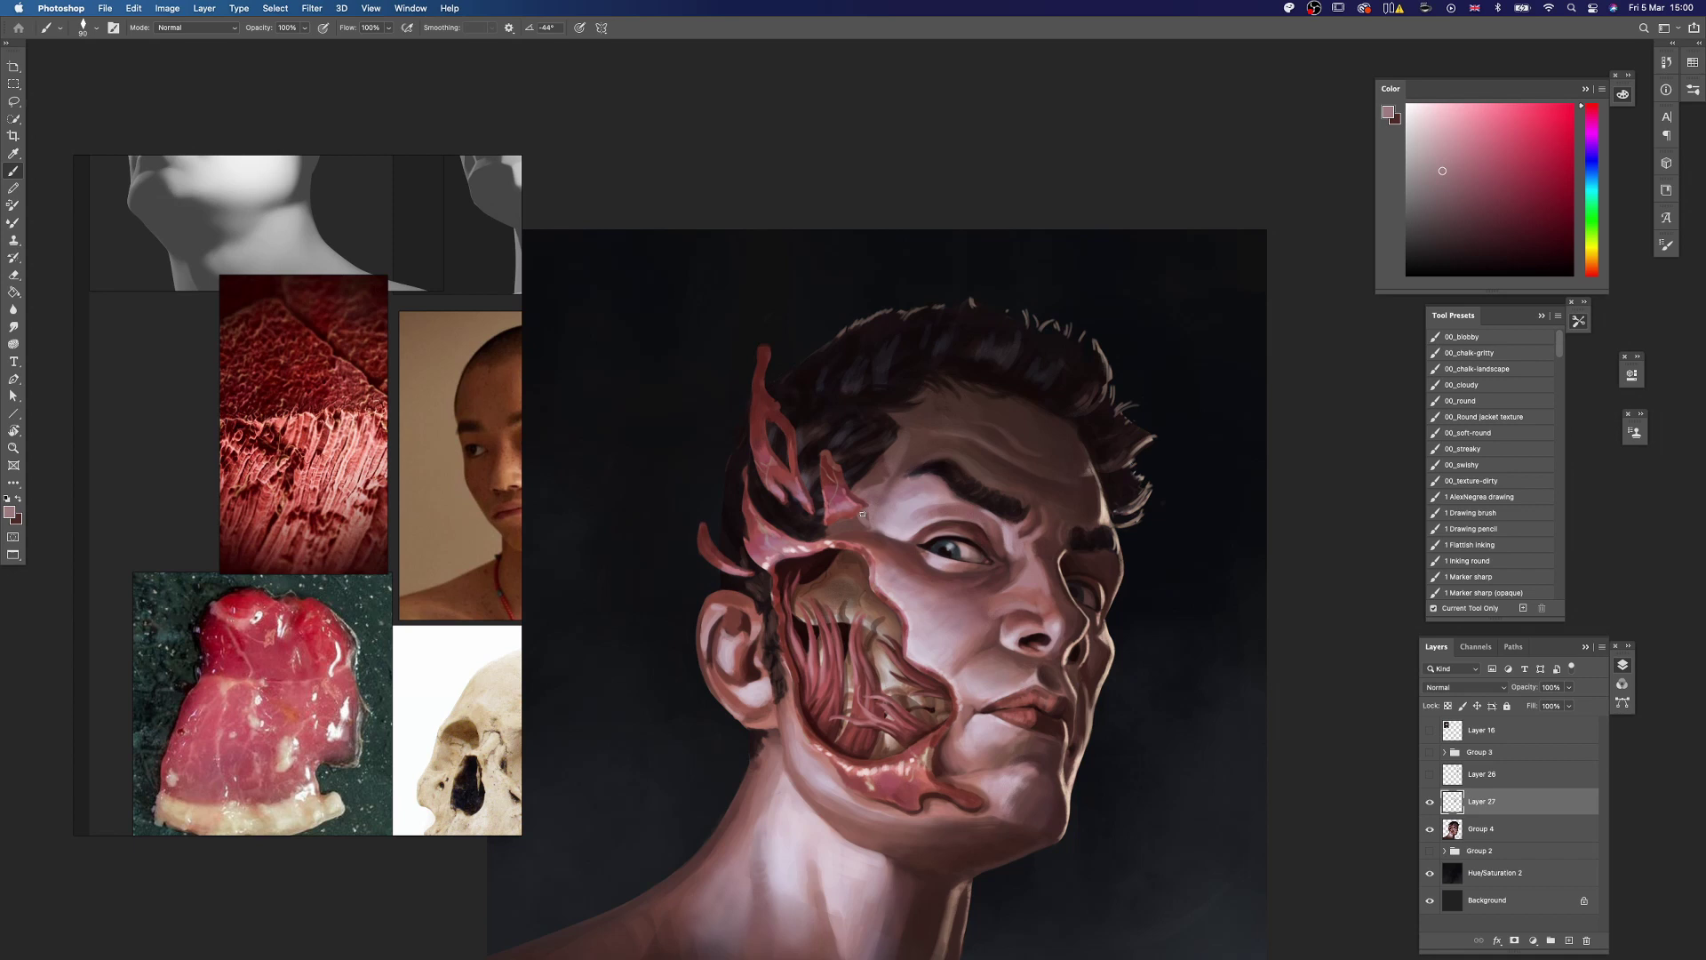
alt+click(862, 531)
drag(901, 580, 820, 583)
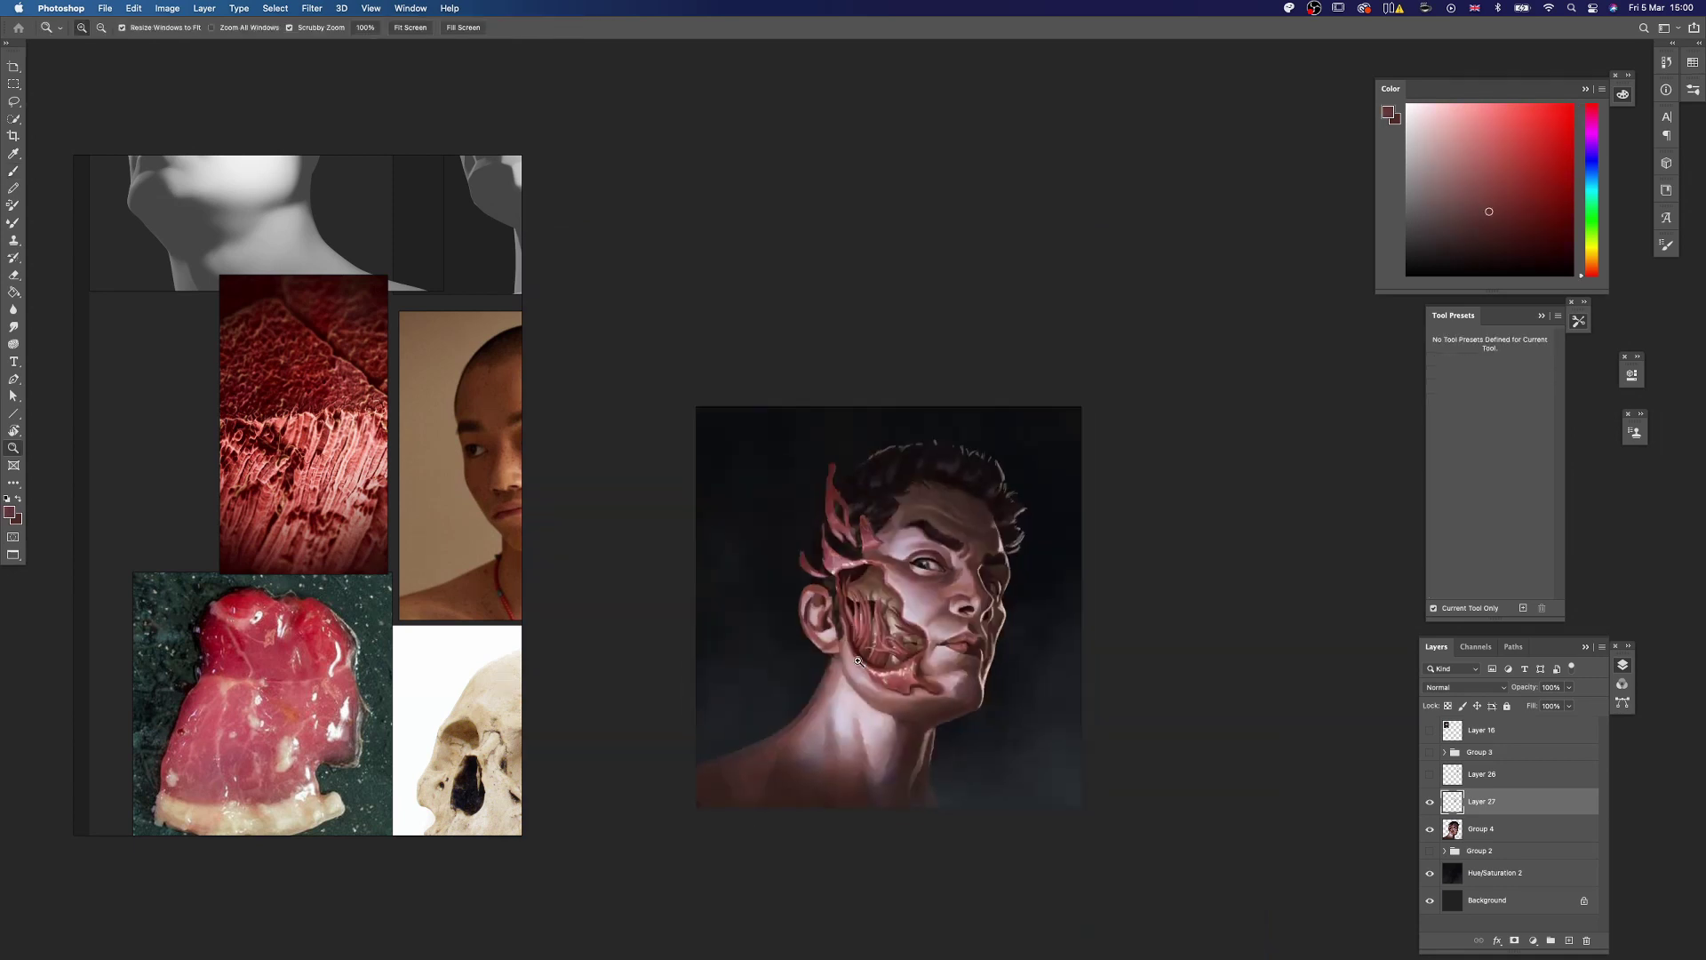
Step: Brush along the wound's lower edge with a larger brush and choose lighter pink tones for the highlights
key(])
mouse_move(884, 651)
mouse_down()
mouse_move(946, 651)
mouse_move(919, 612)
mouse_up()
click(1485, 167)
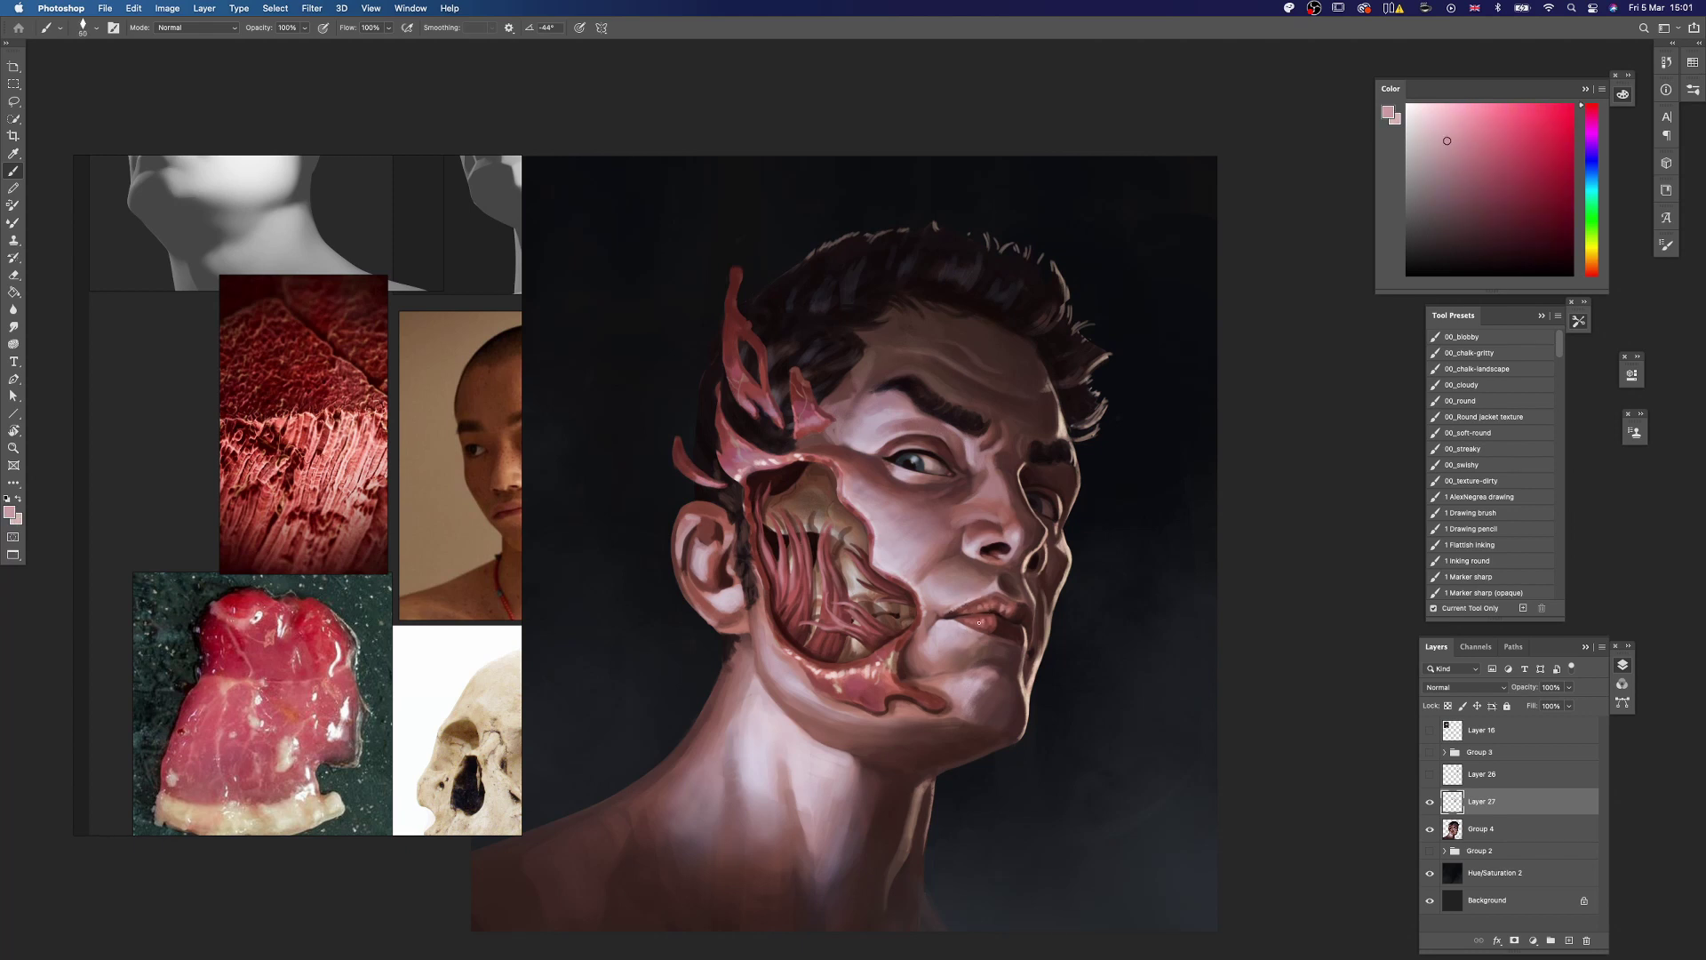
alt+click(1025, 593)
key(bracketright)
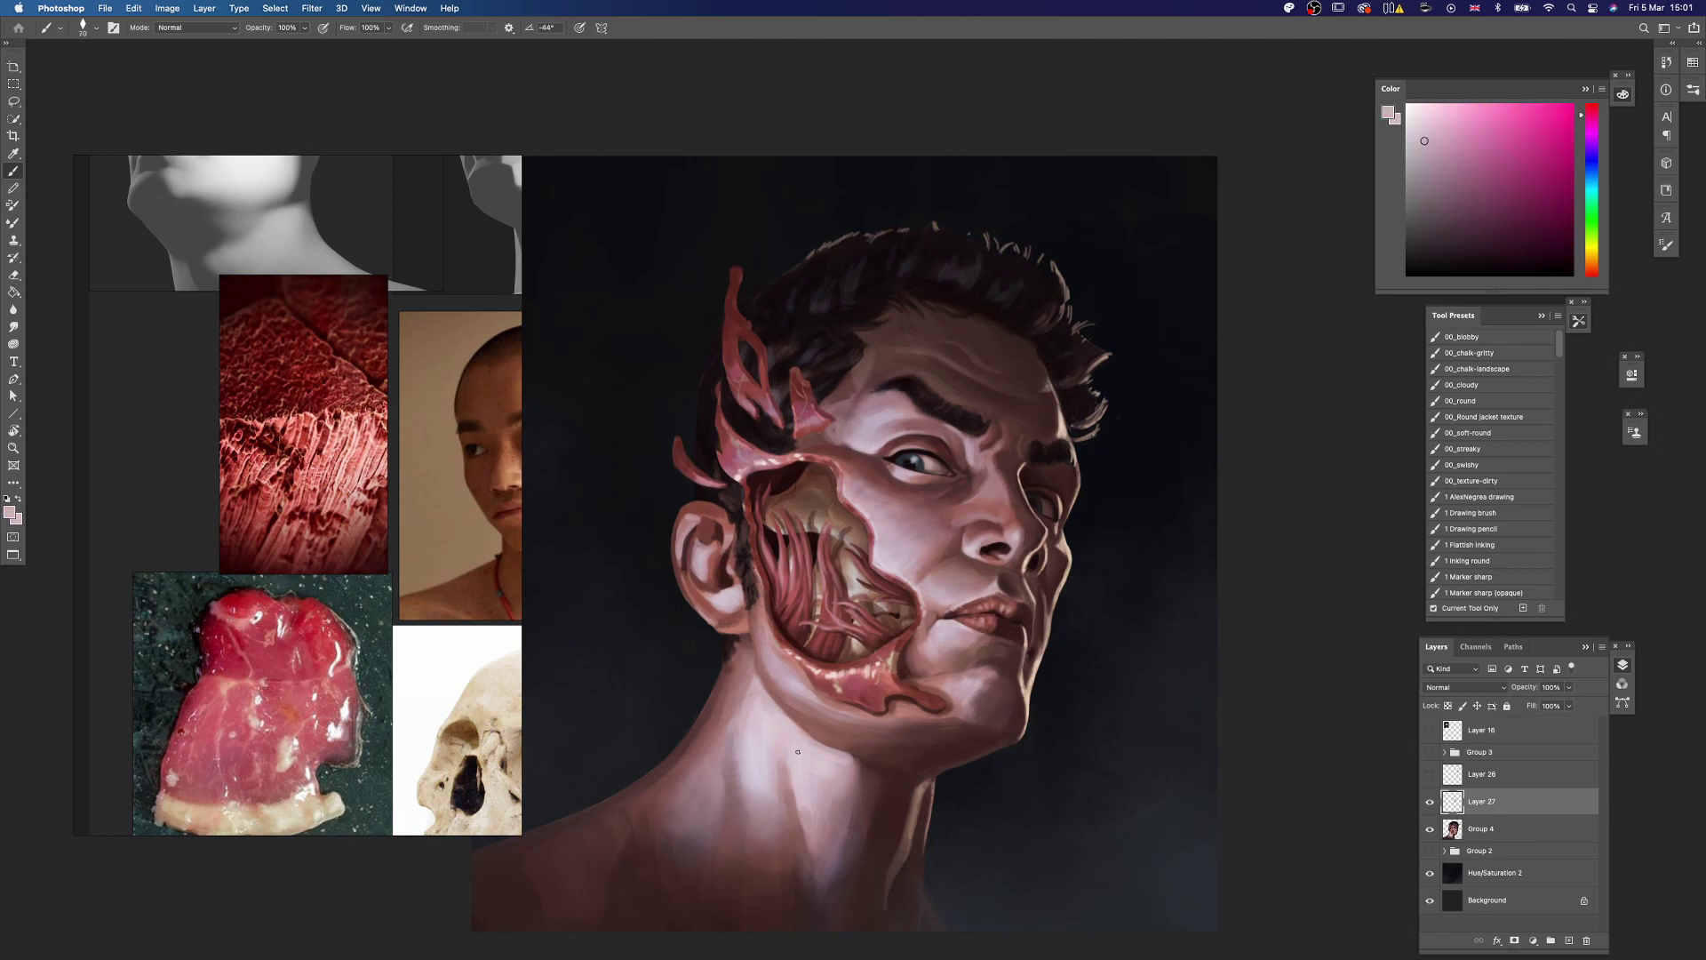
Step: Rotate the canvas and paint sampled dark skin tones along the jaw and upper neck
alt+click(755, 641)
key(r)
drag(813, 782, 1170, 689)
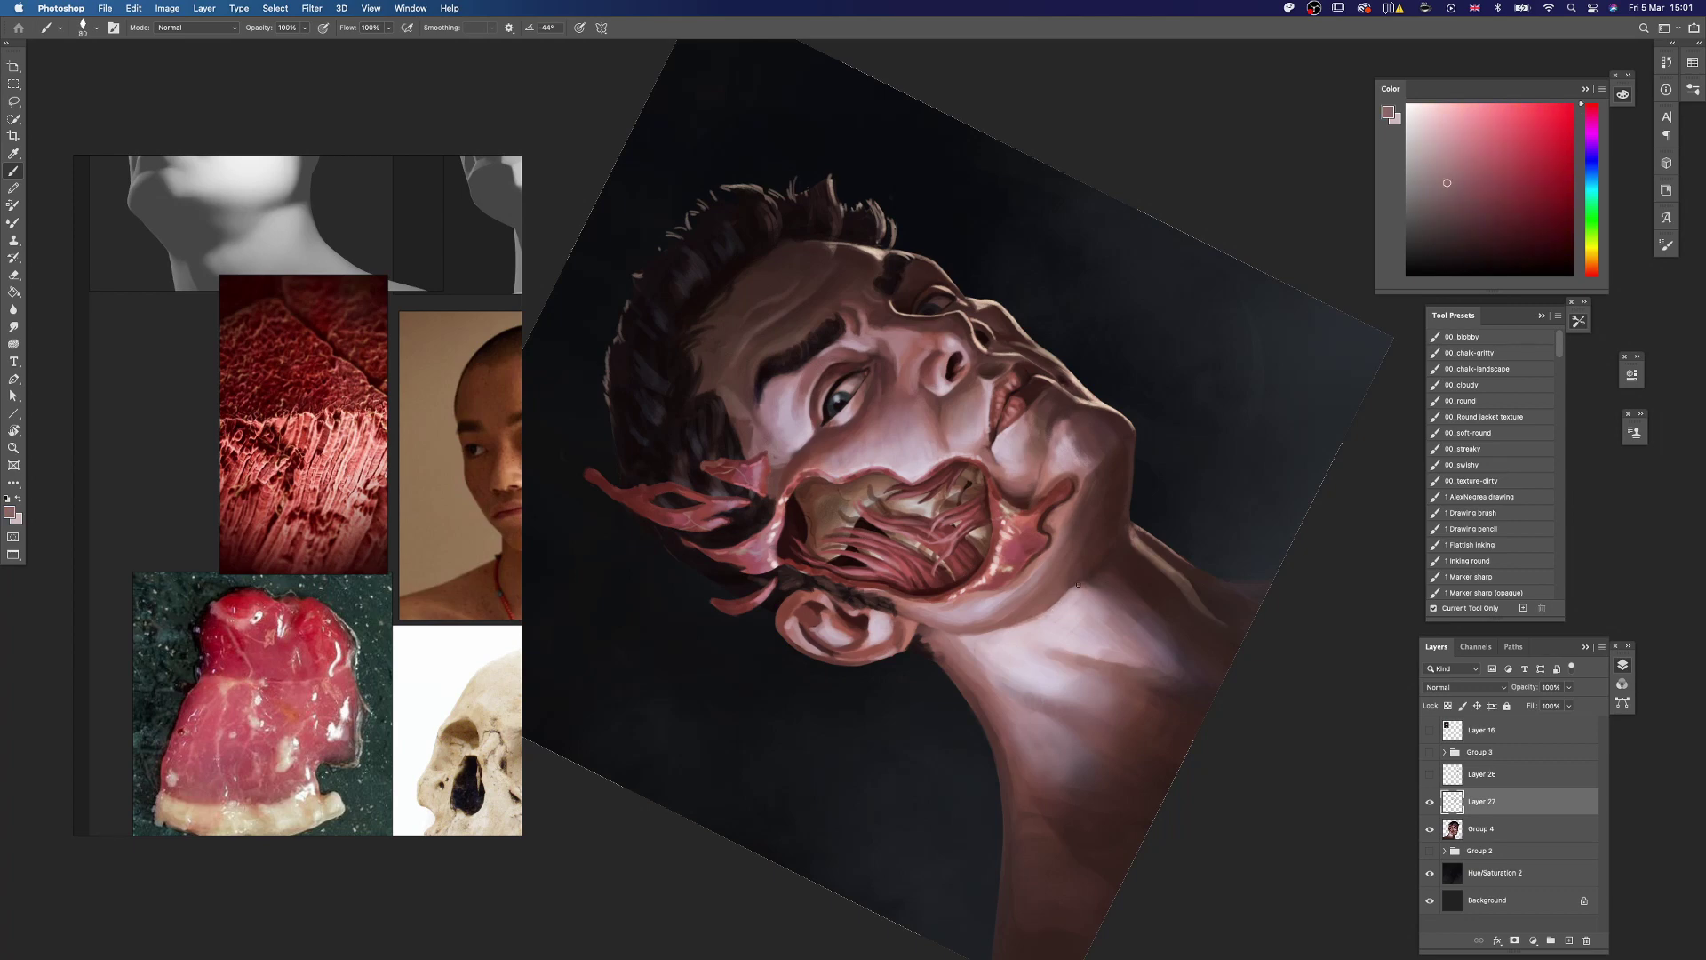
key(r)
drag(1079, 585, 1013, 682)
alt+click(1026, 680)
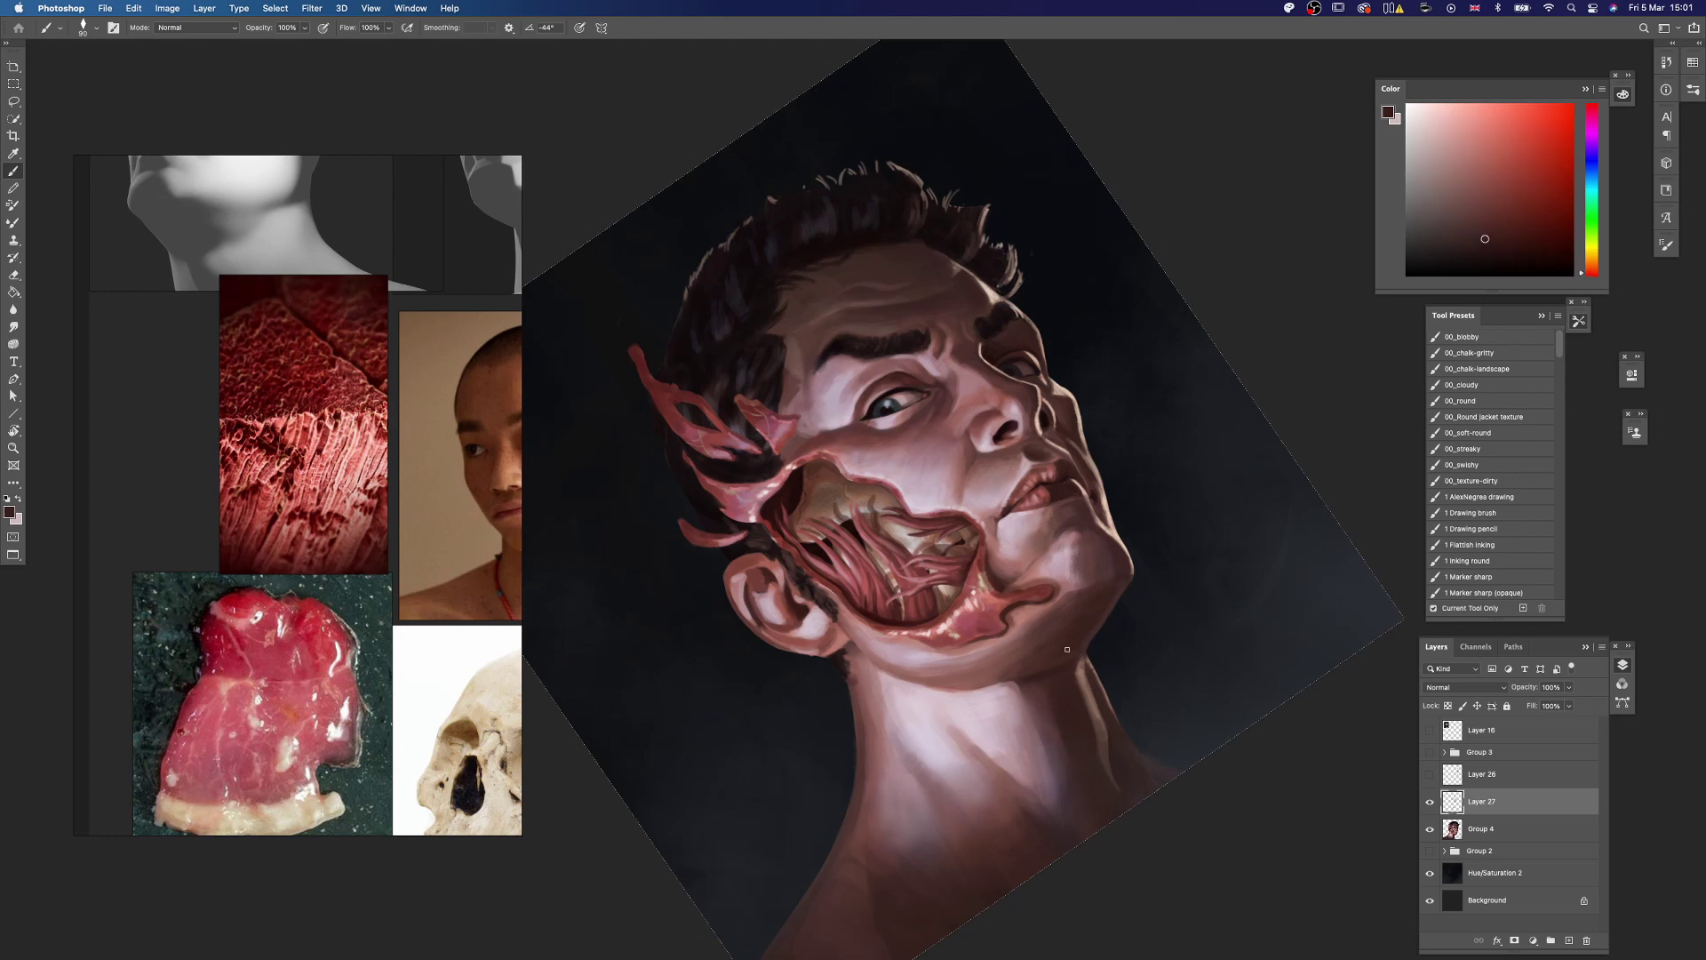
drag(1067, 650, 952, 676)
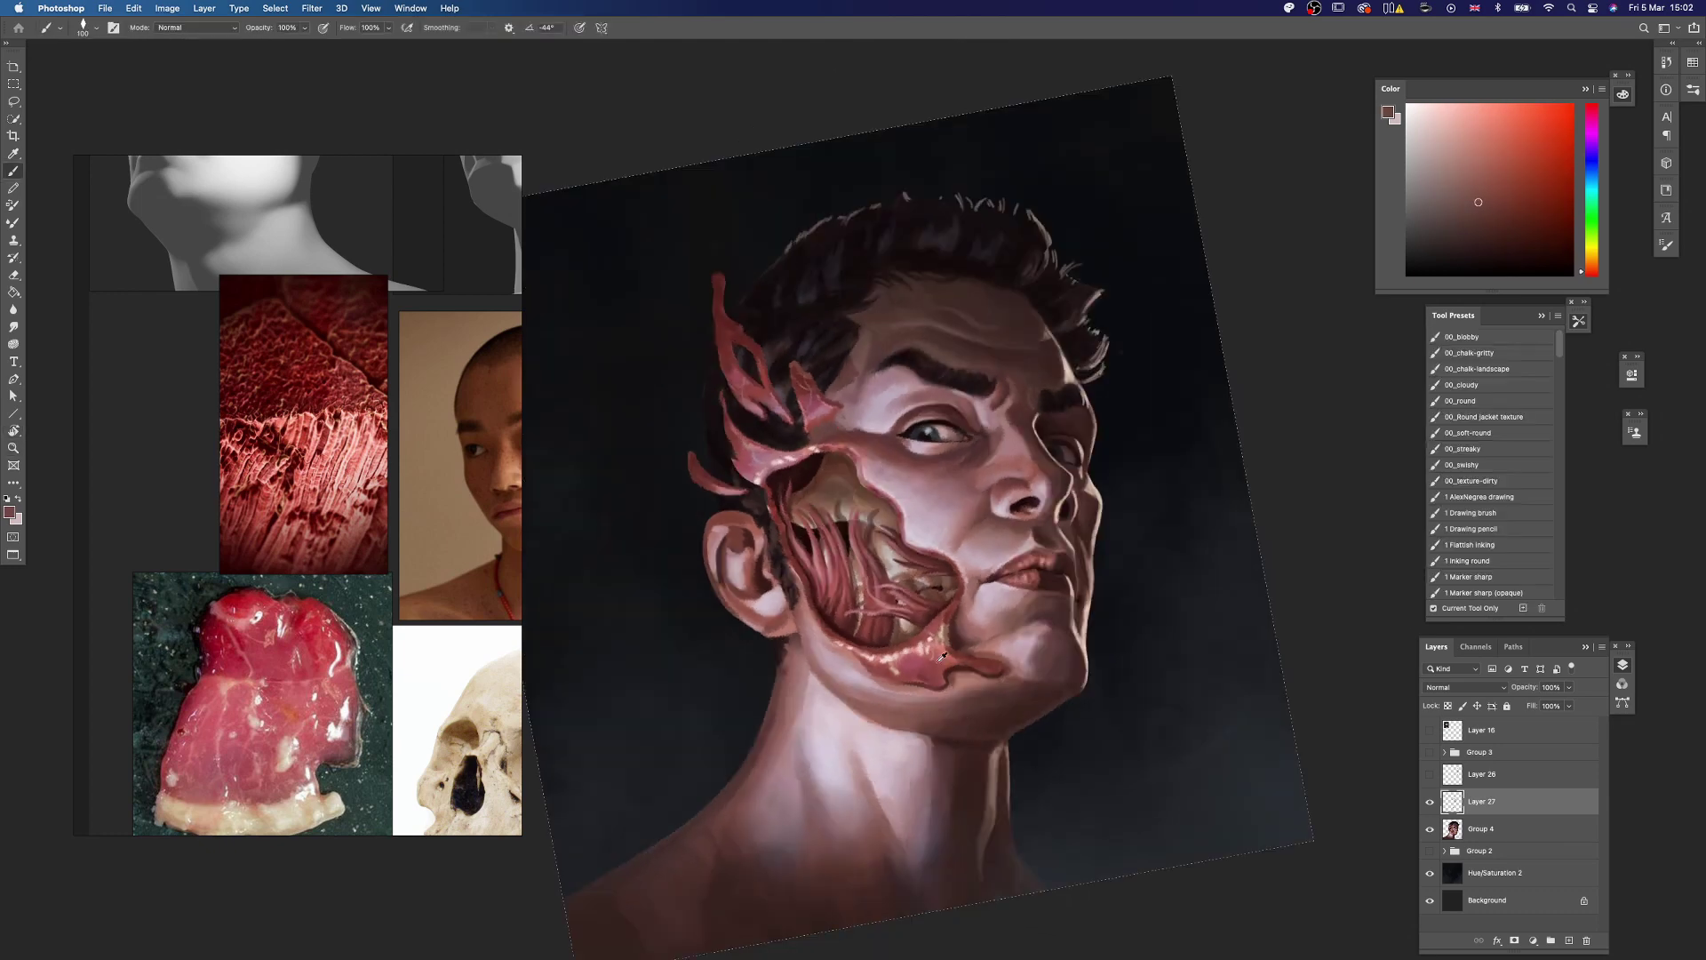
Step: Sample reds from the torn flesh and paint the lower flap of the cheek wound
alt+click(986, 663)
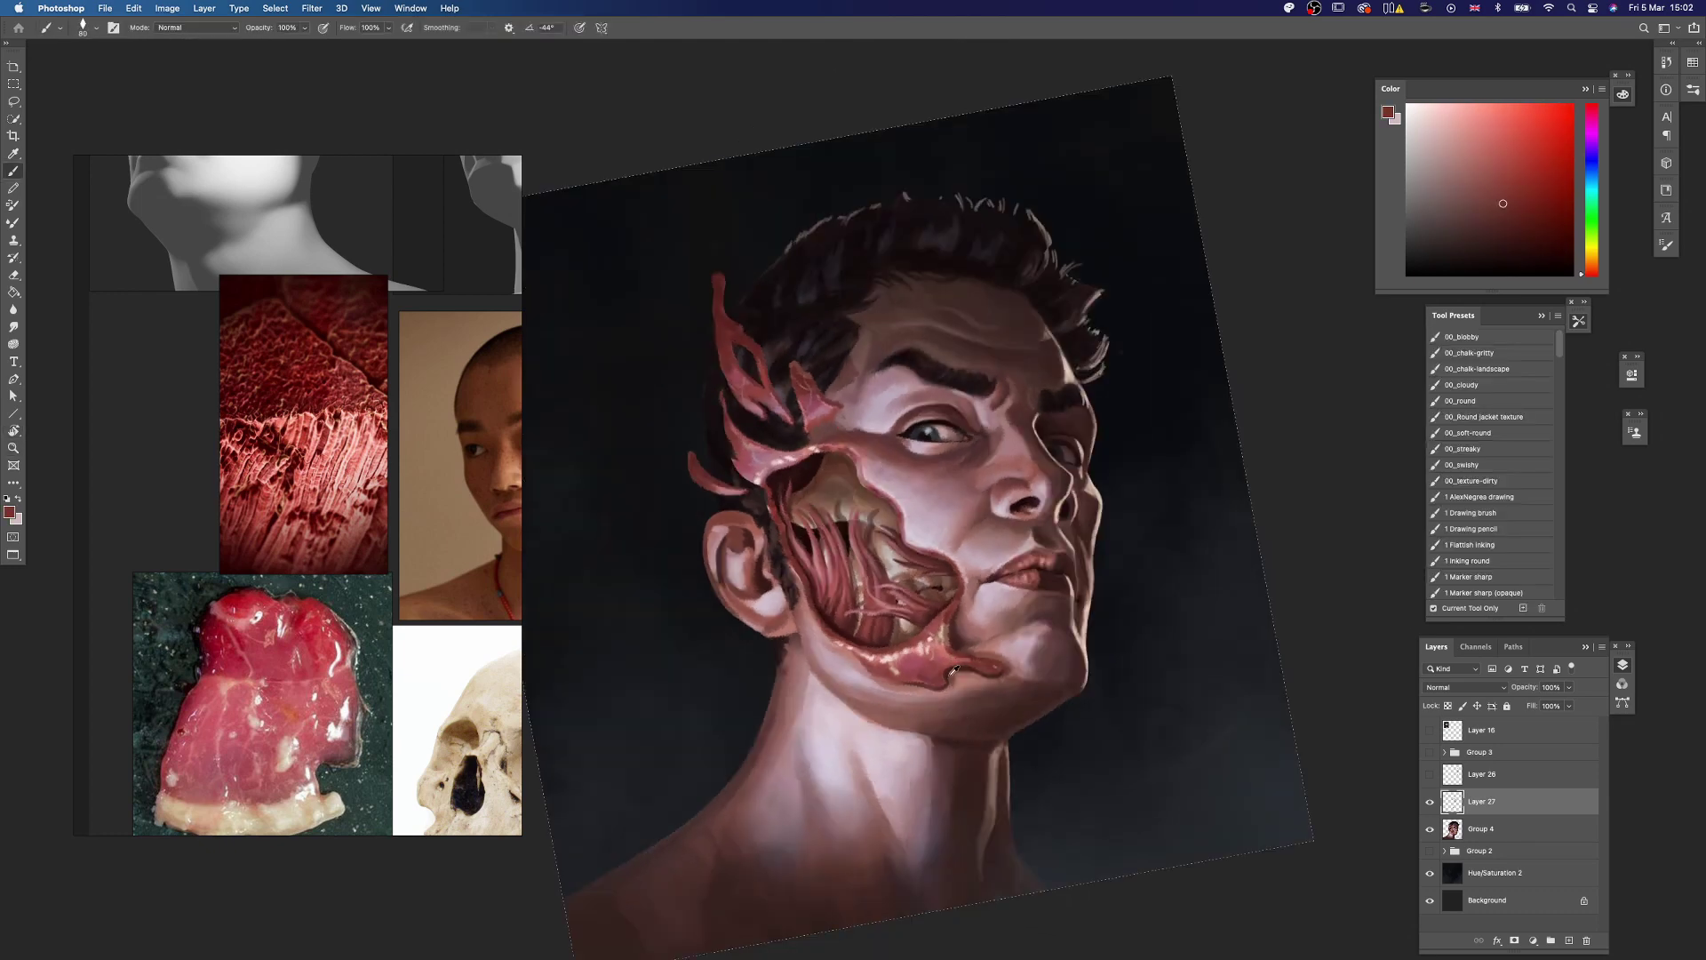
alt+click(951, 680)
drag(927, 687, 987, 631)
alt+click(988, 628)
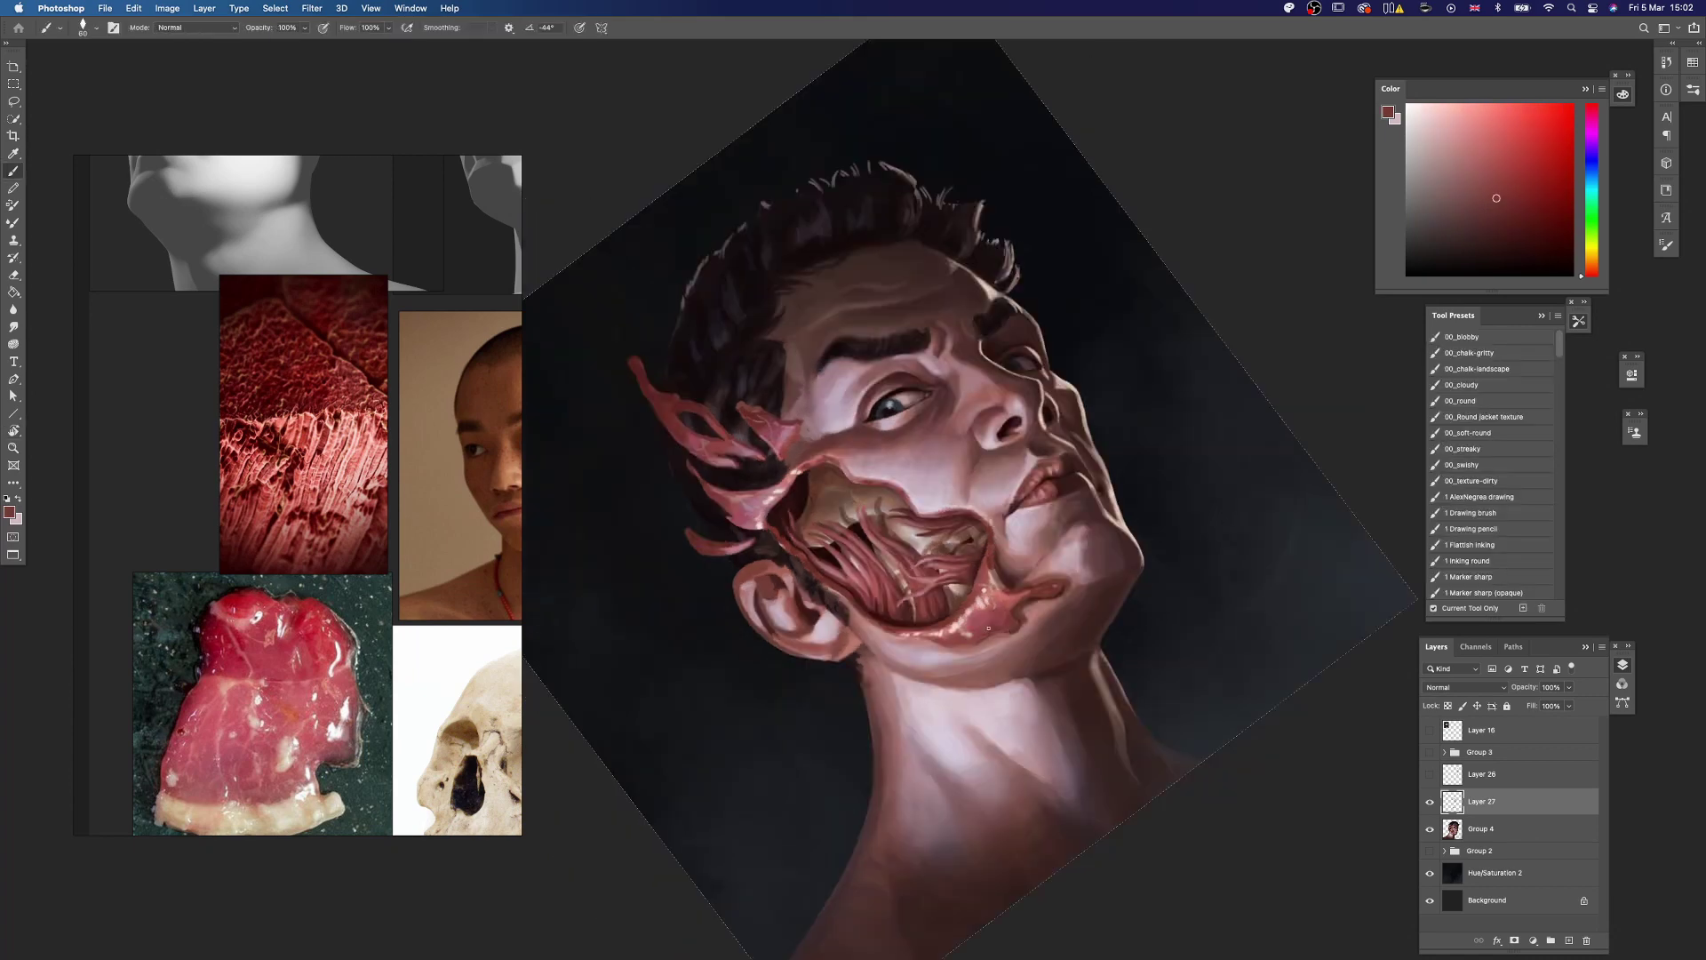
key(Escape)
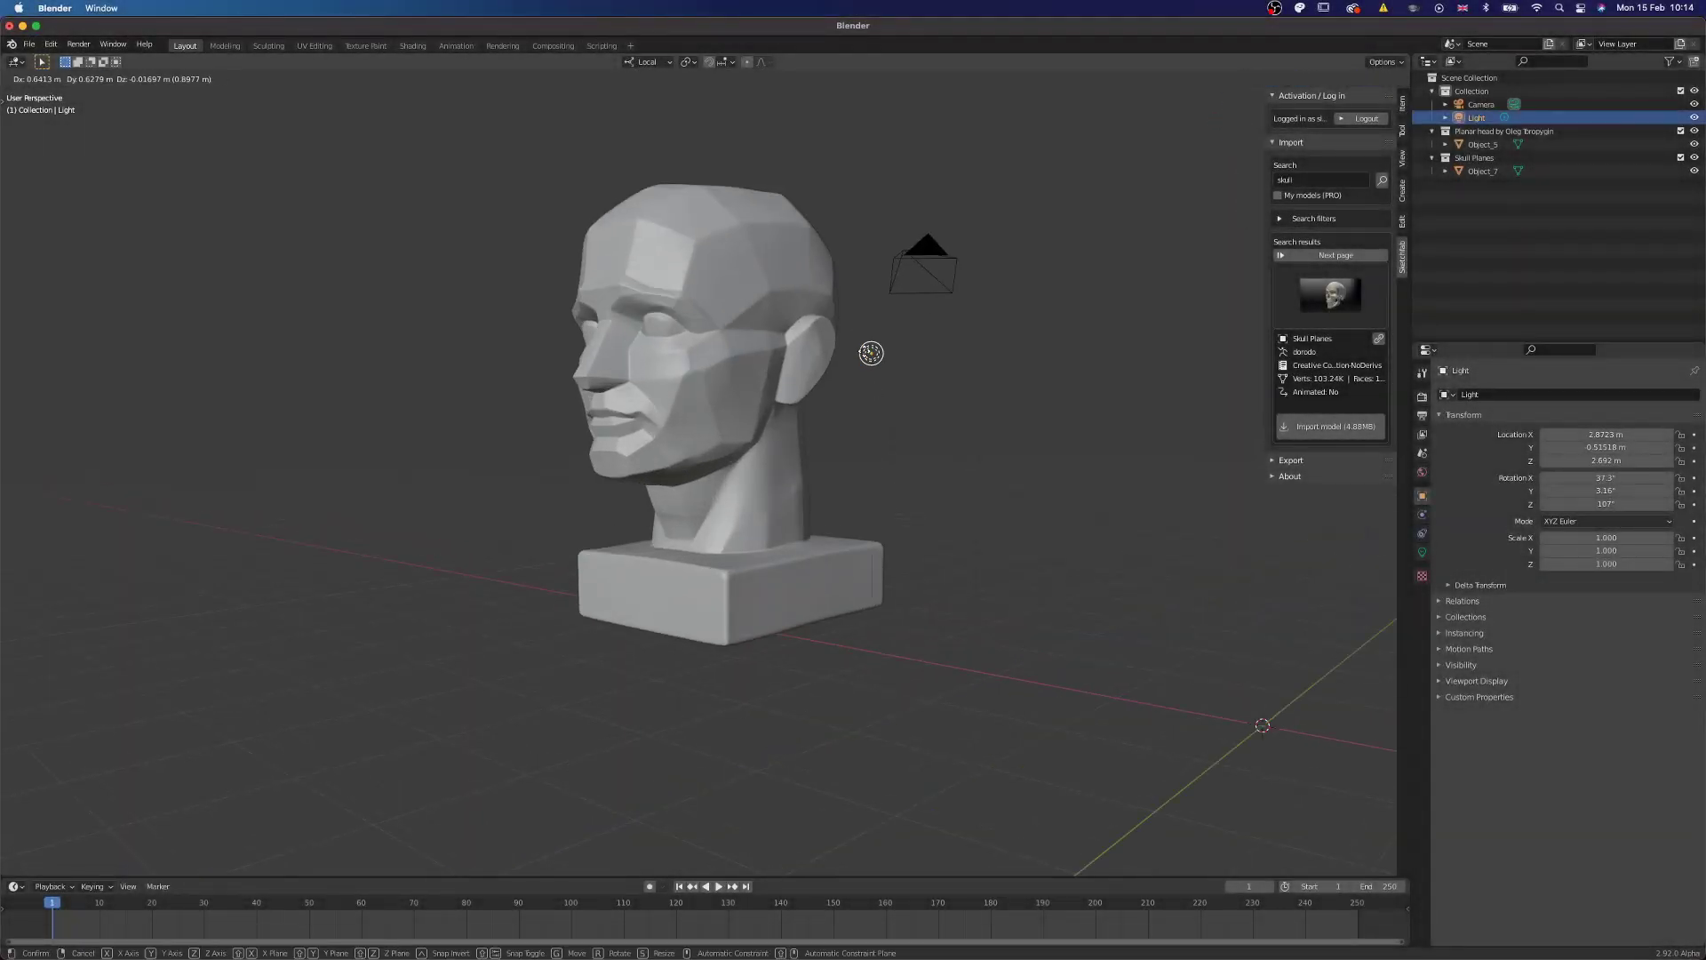
Step: In Blender, move the light along its X axis and reposition it freely near the planar head
key(x)
click(731, 350)
drag(731, 350, 702, 569)
scroll(689, 622, down, 2)
key(g)
click(712, 693)
Step: Adjust the light's height beside the head, using Global transform orientation for the final vertical move
mouse_move(729, 675)
mouse_down()
mouse_move(801, 469)
mouse_move(798, 492)
mouse_up()
key(g)
key(z)
click(711, 266)
click(649, 62)
click(644, 103)
key(g)
key(z)
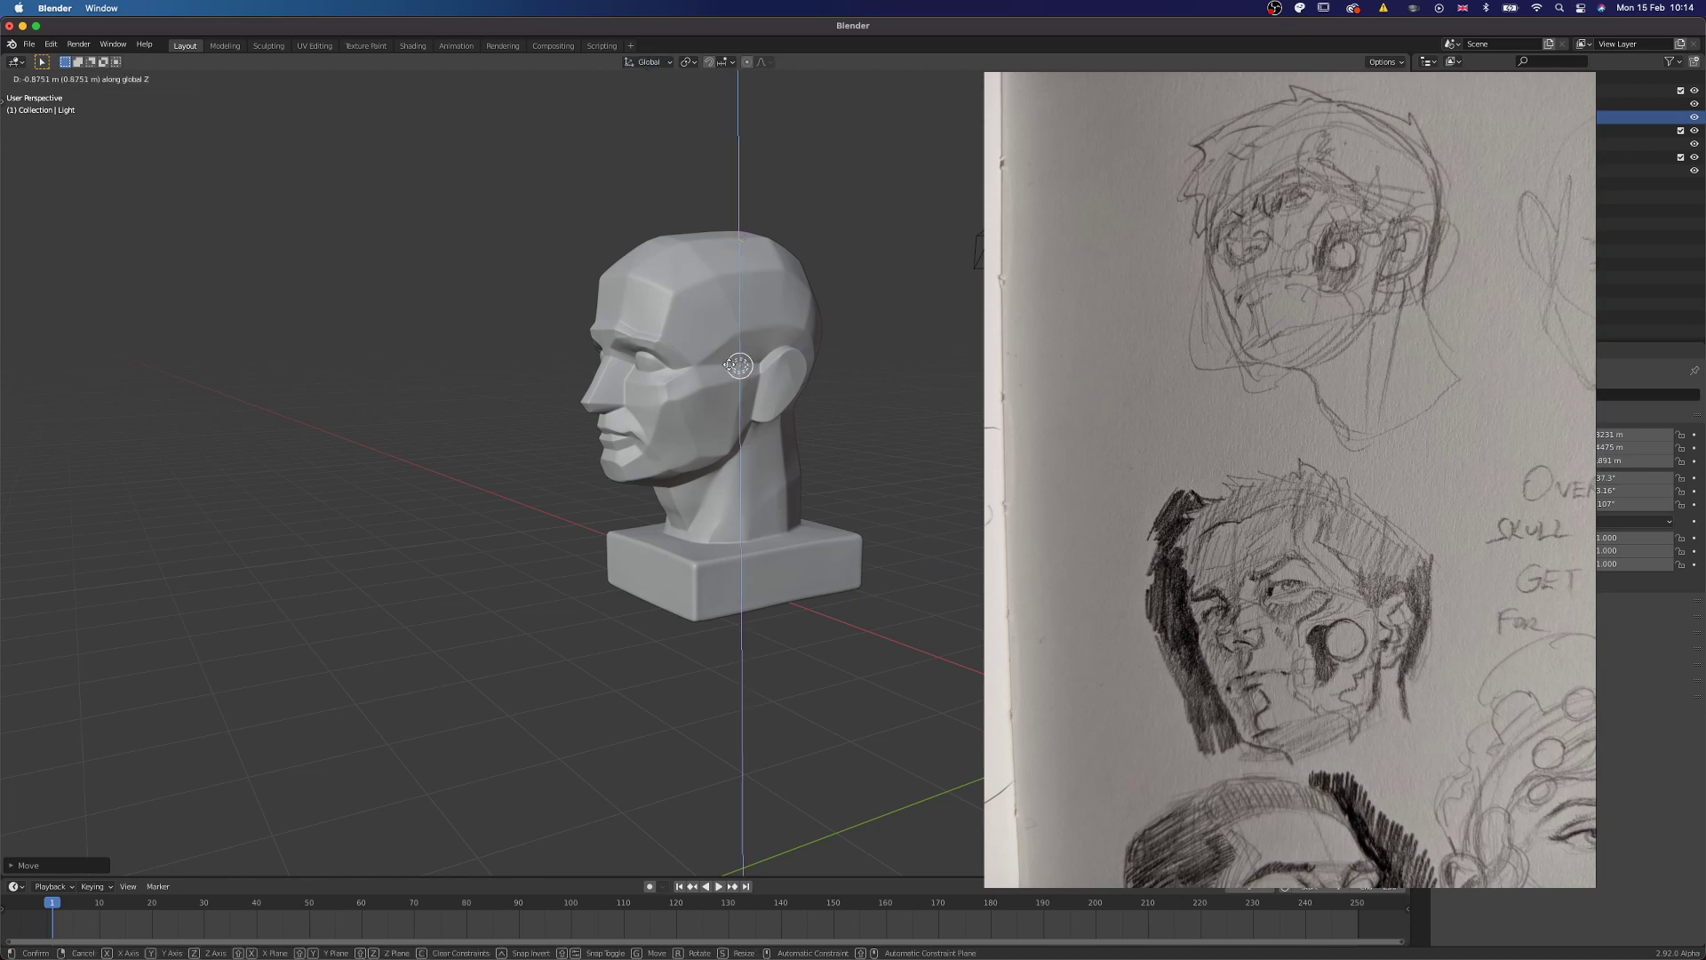
click(739, 412)
Step: Switch the viewport to rendered shading and move the light close to the side of the head
click(1375, 79)
drag(784, 349, 876, 357)
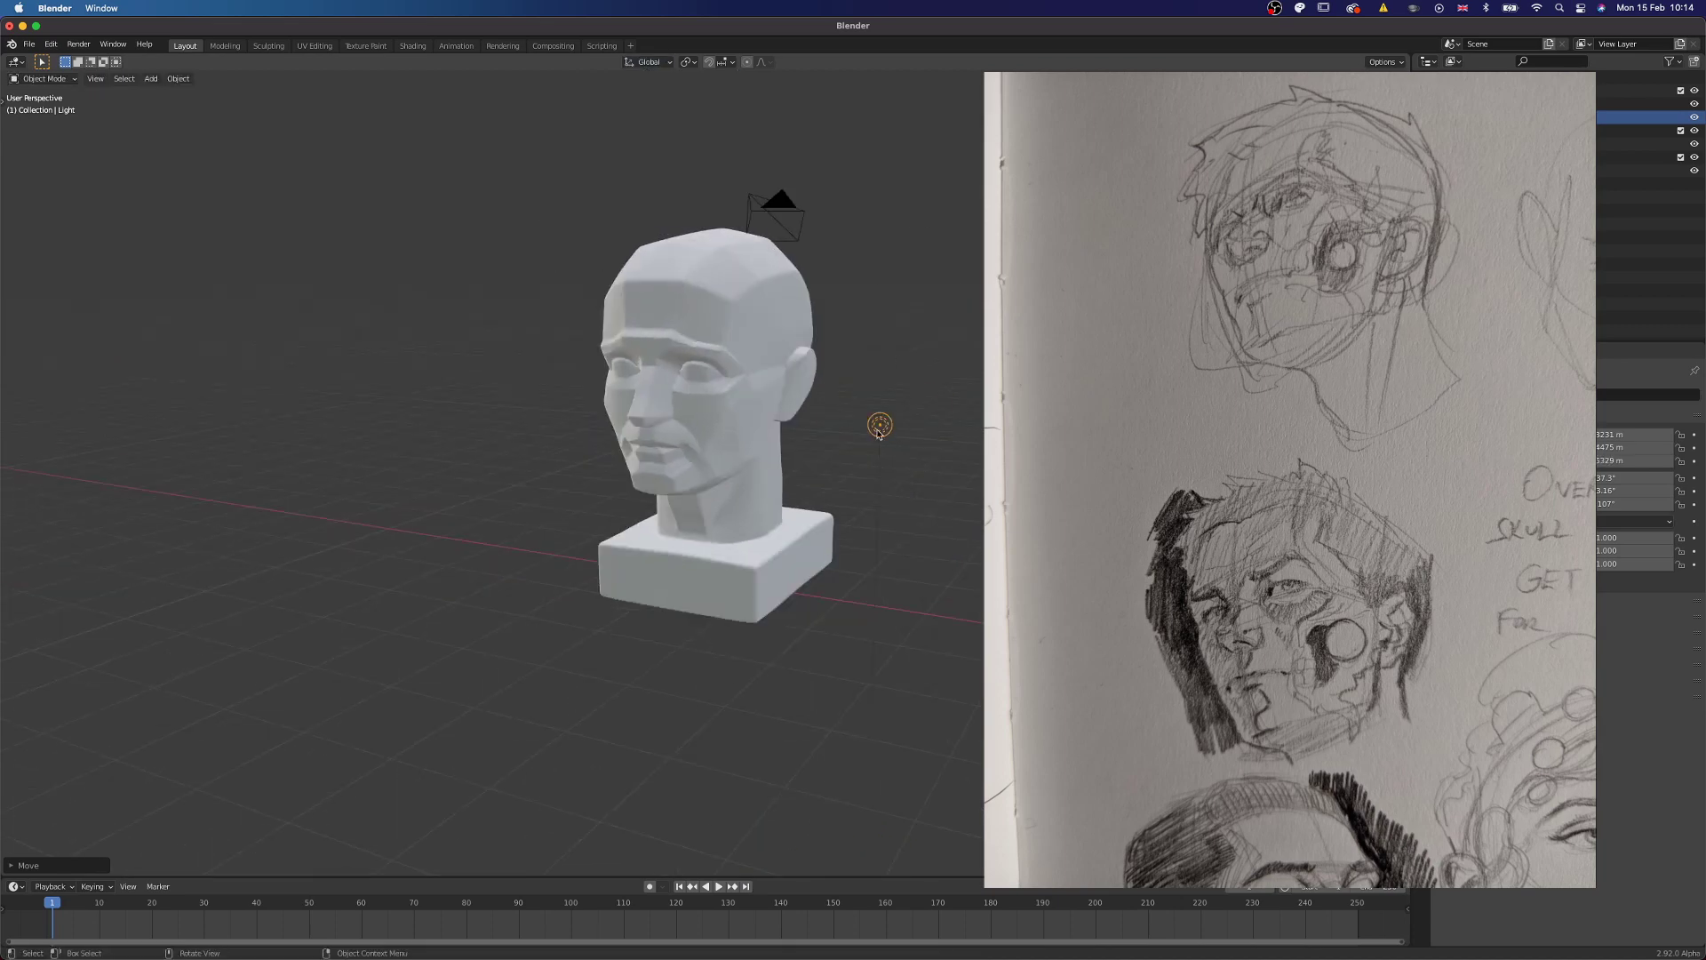
key(g)
click(804, 346)
click(1389, 79)
key(g)
click(874, 410)
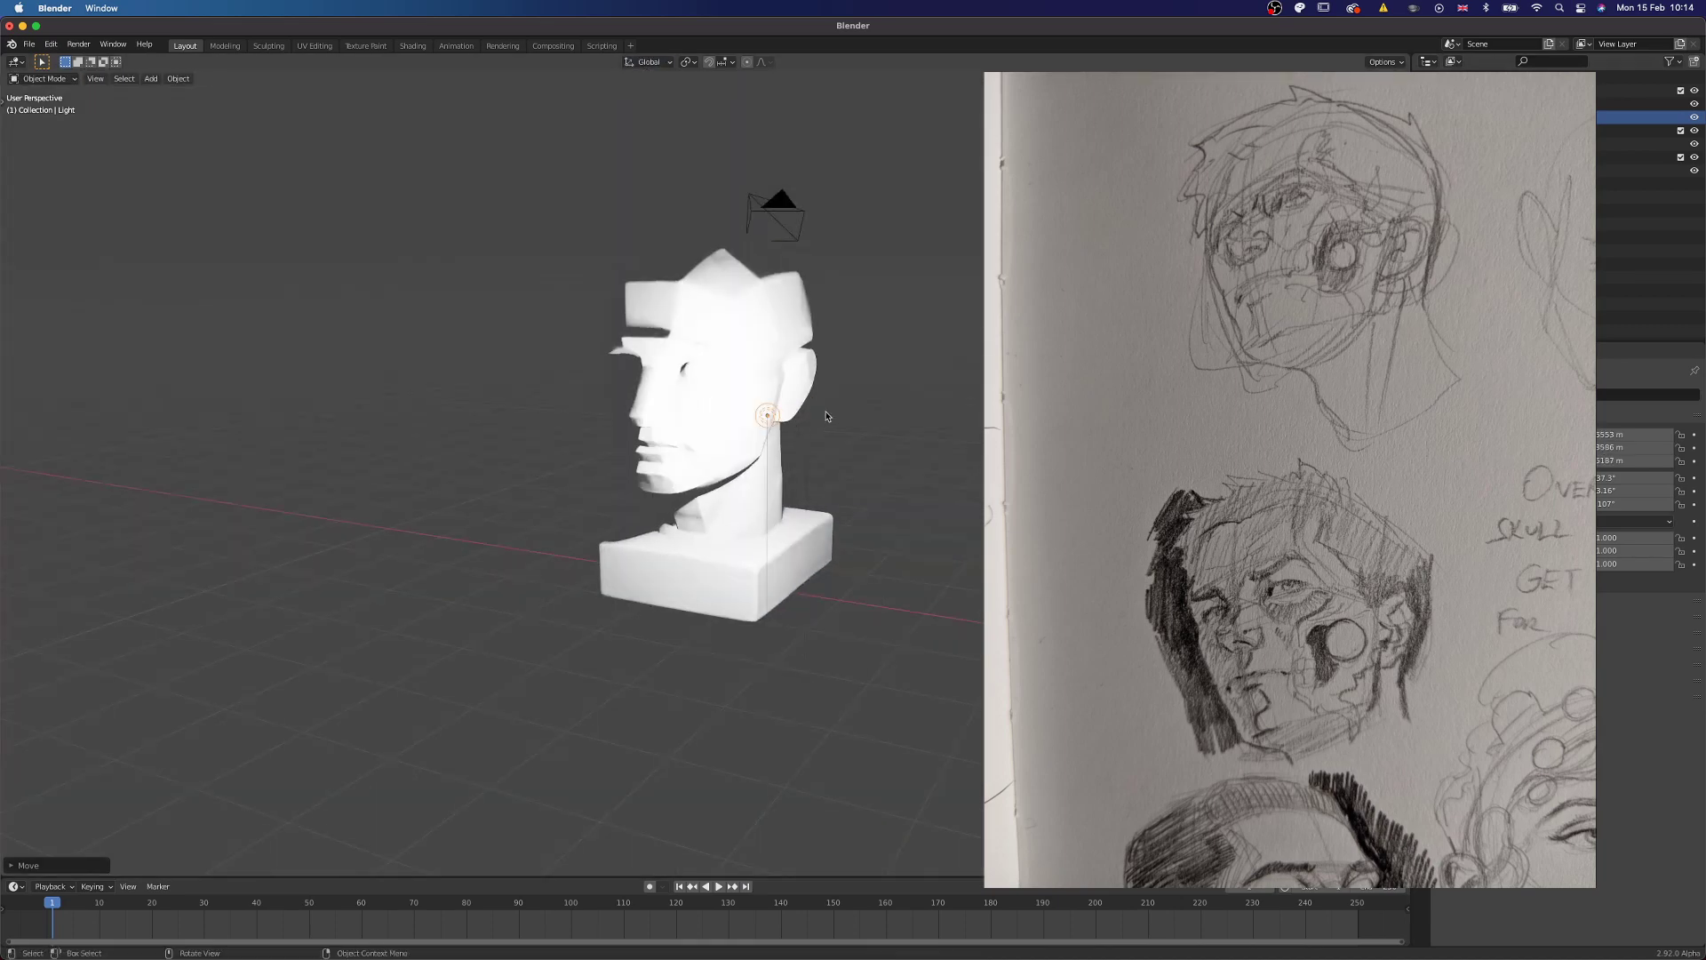
Step: Reduce the point light's power, trying 10 W before setting it to 30 W
drag(826, 415, 872, 409)
click(1422, 553)
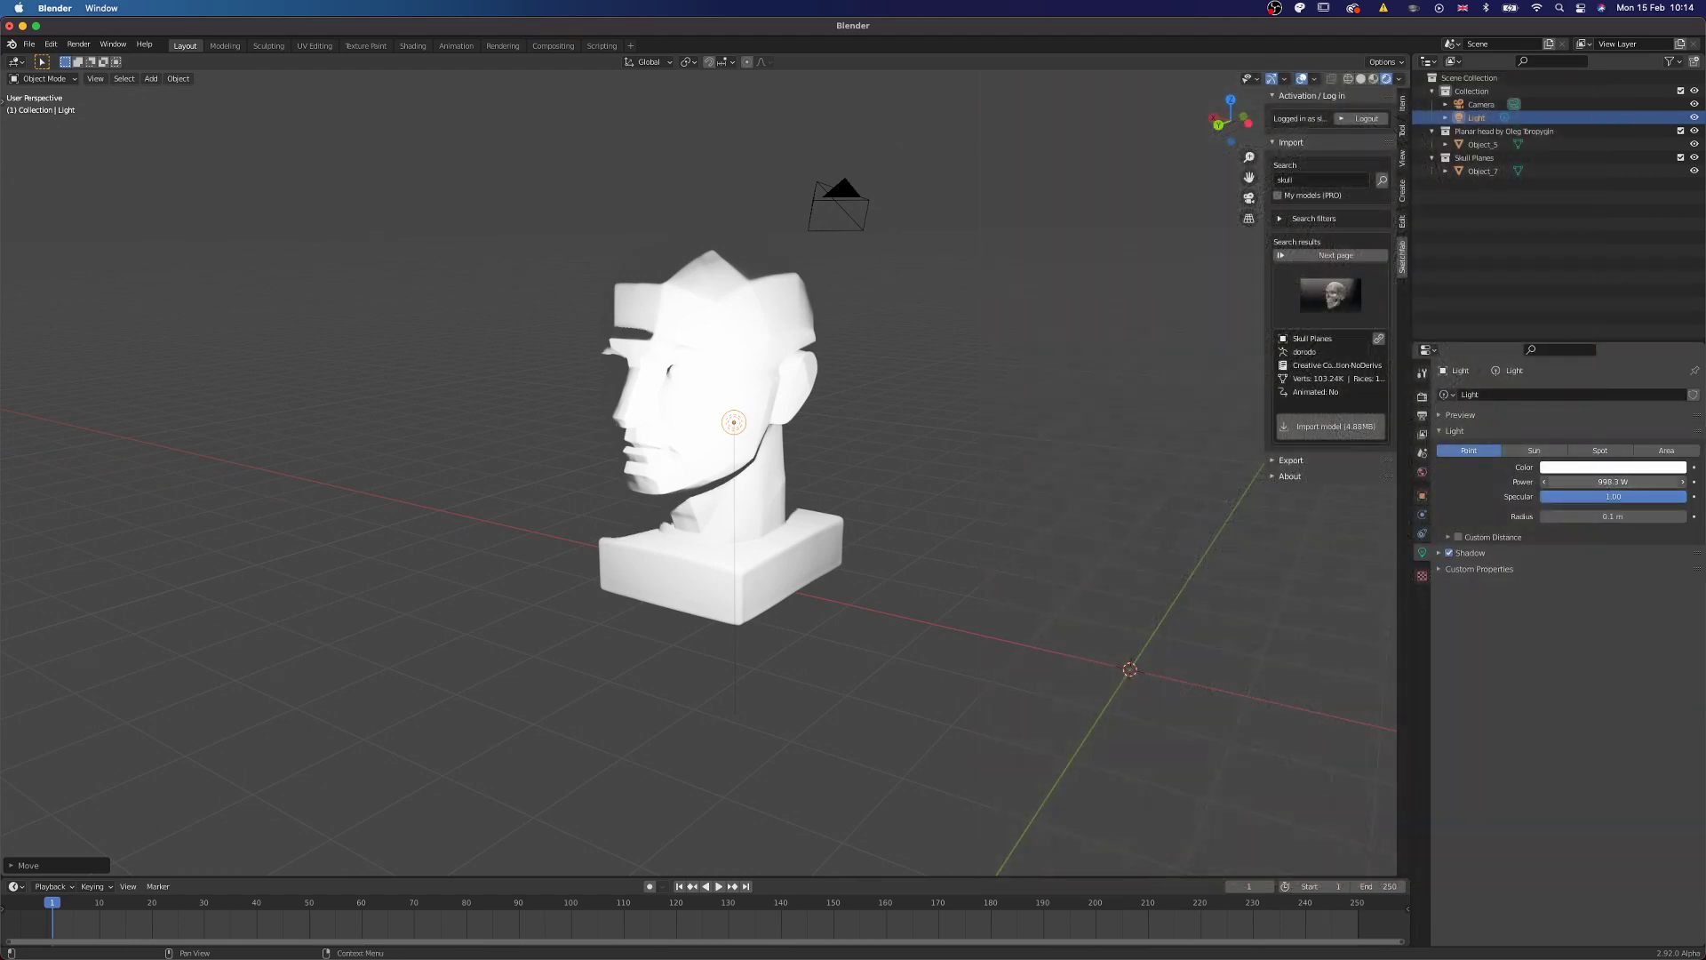
click(1616, 482)
key(Return)
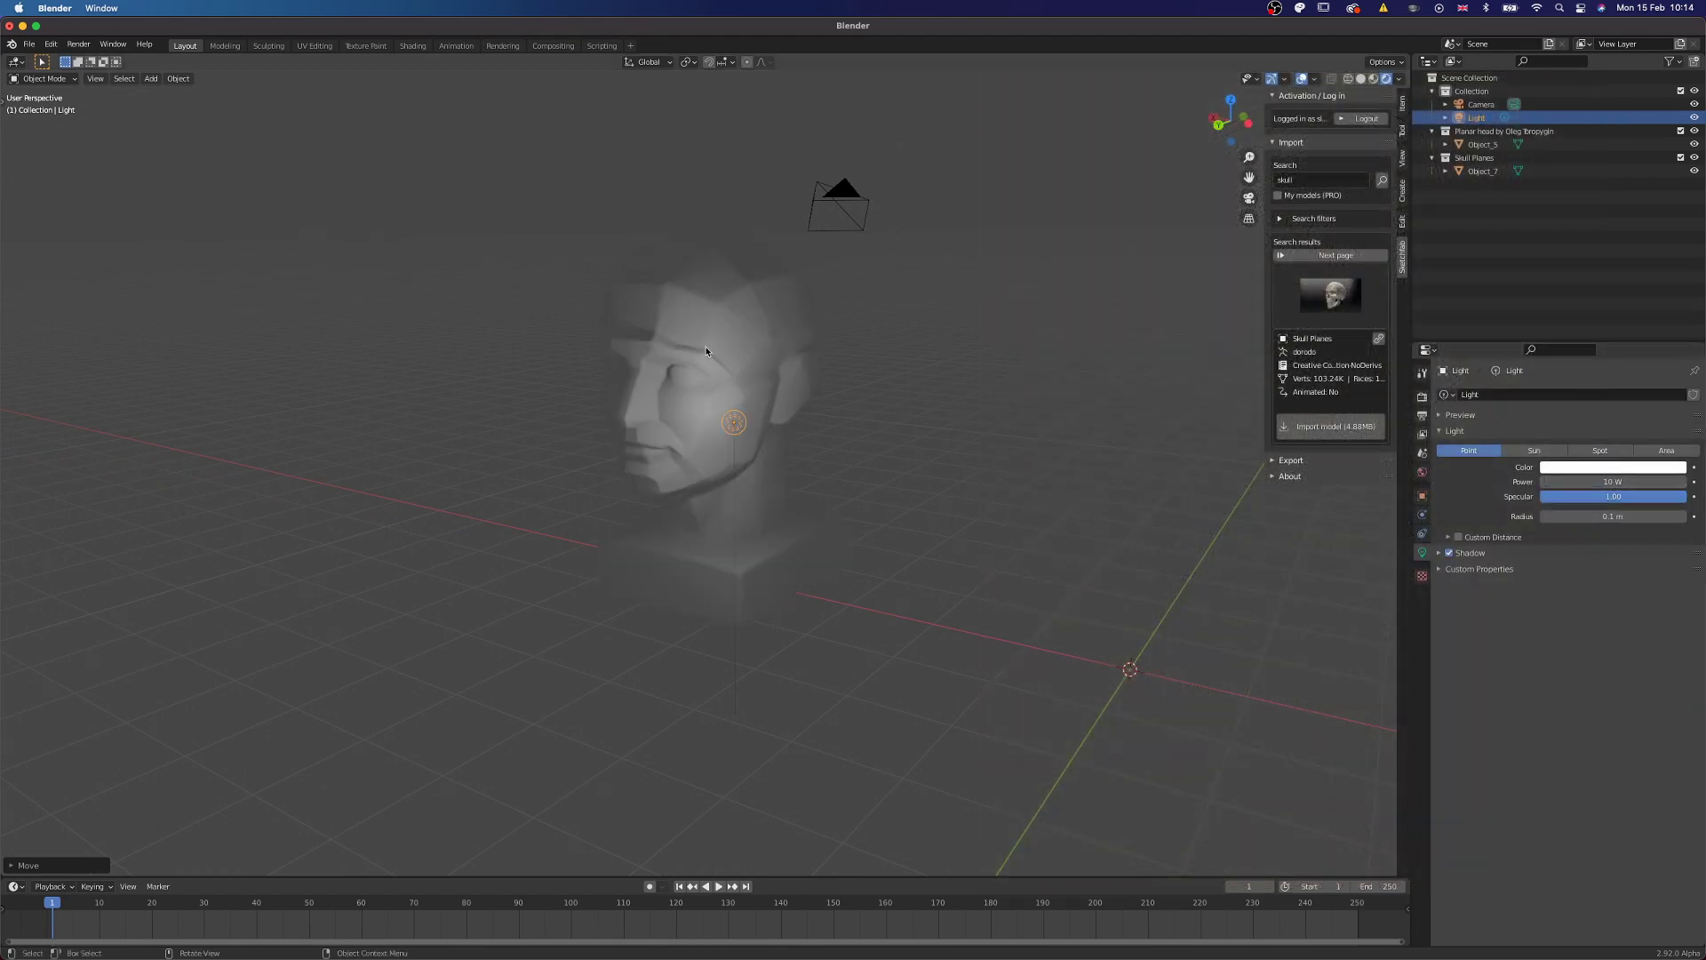
click(1585, 481)
text(30)
key(Return)
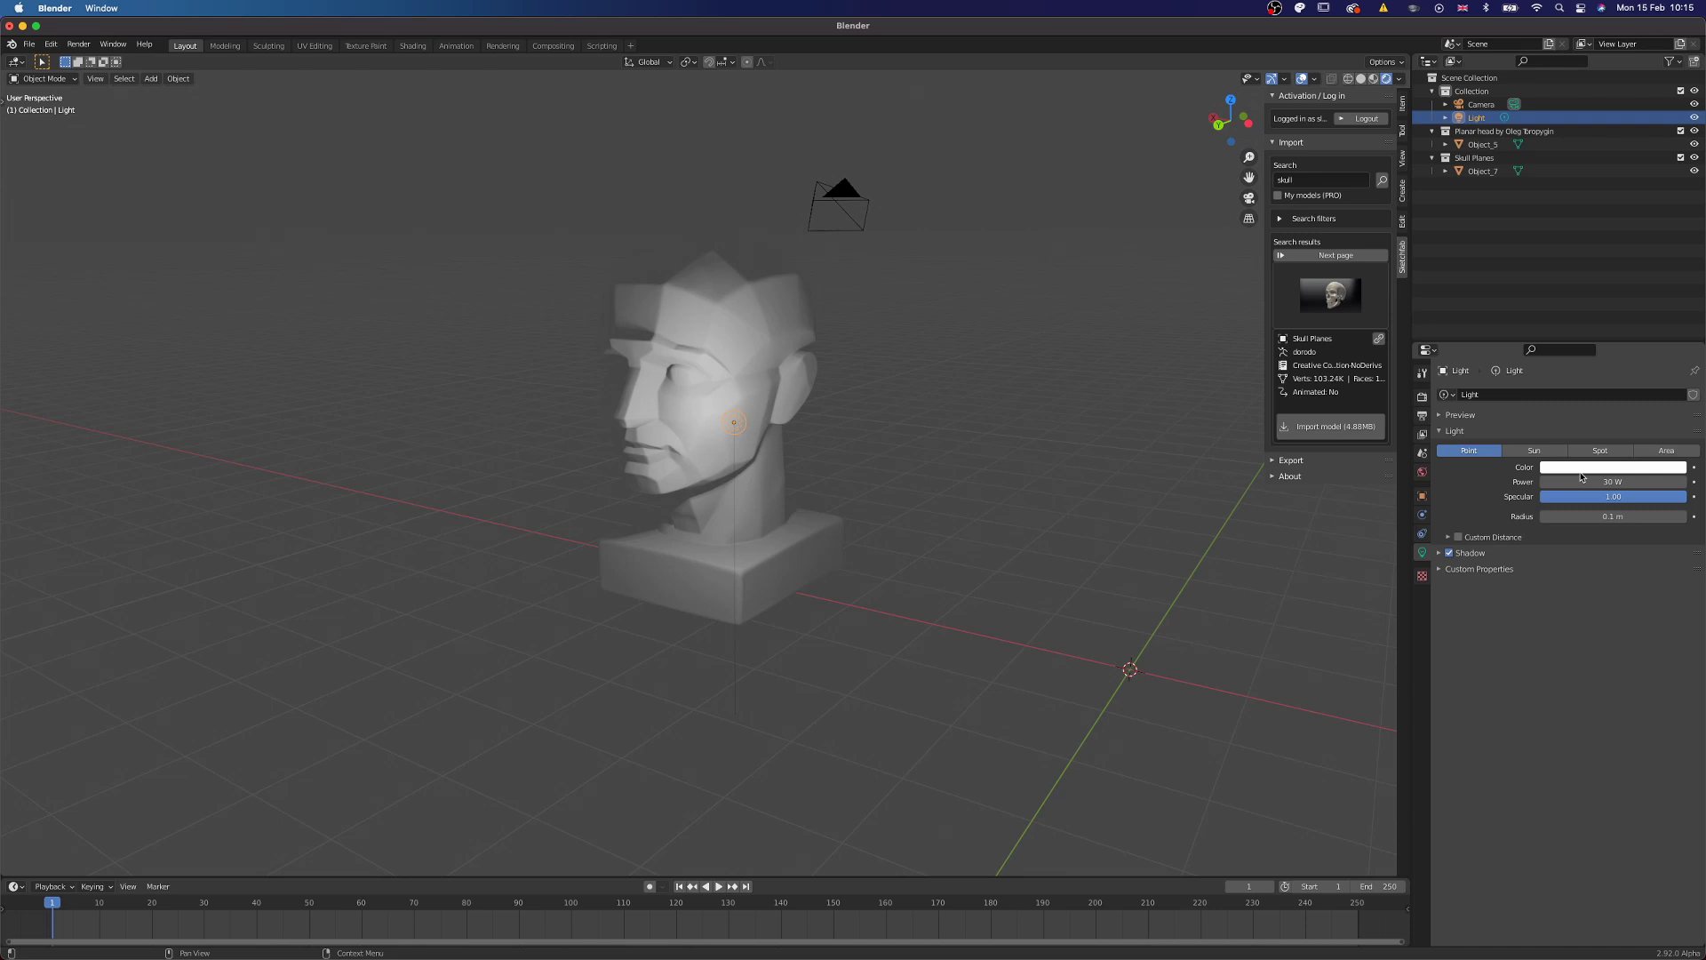
Step: Select the light and shift it along the global Y and X axes toward the side of the head
click(925, 422)
drag(924, 422, 711, 519)
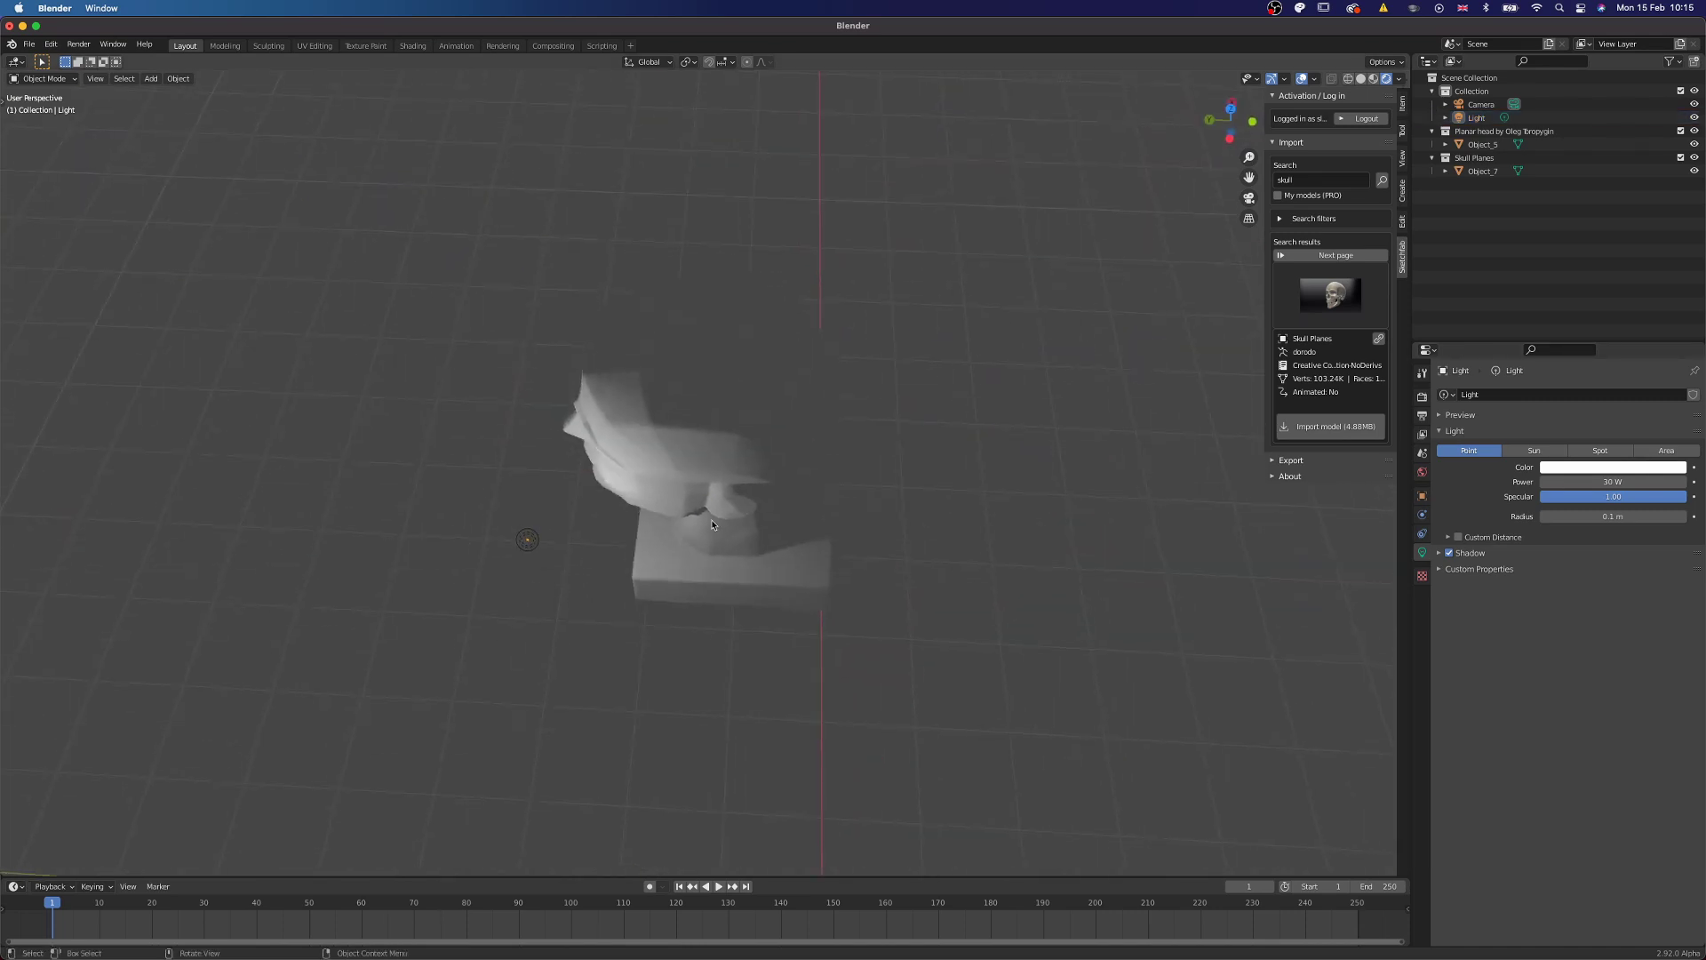
click(529, 539)
key(g)
key(y)
click(664, 537)
drag(702, 423, 759, 313)
key(g)
key(x)
click(798, 473)
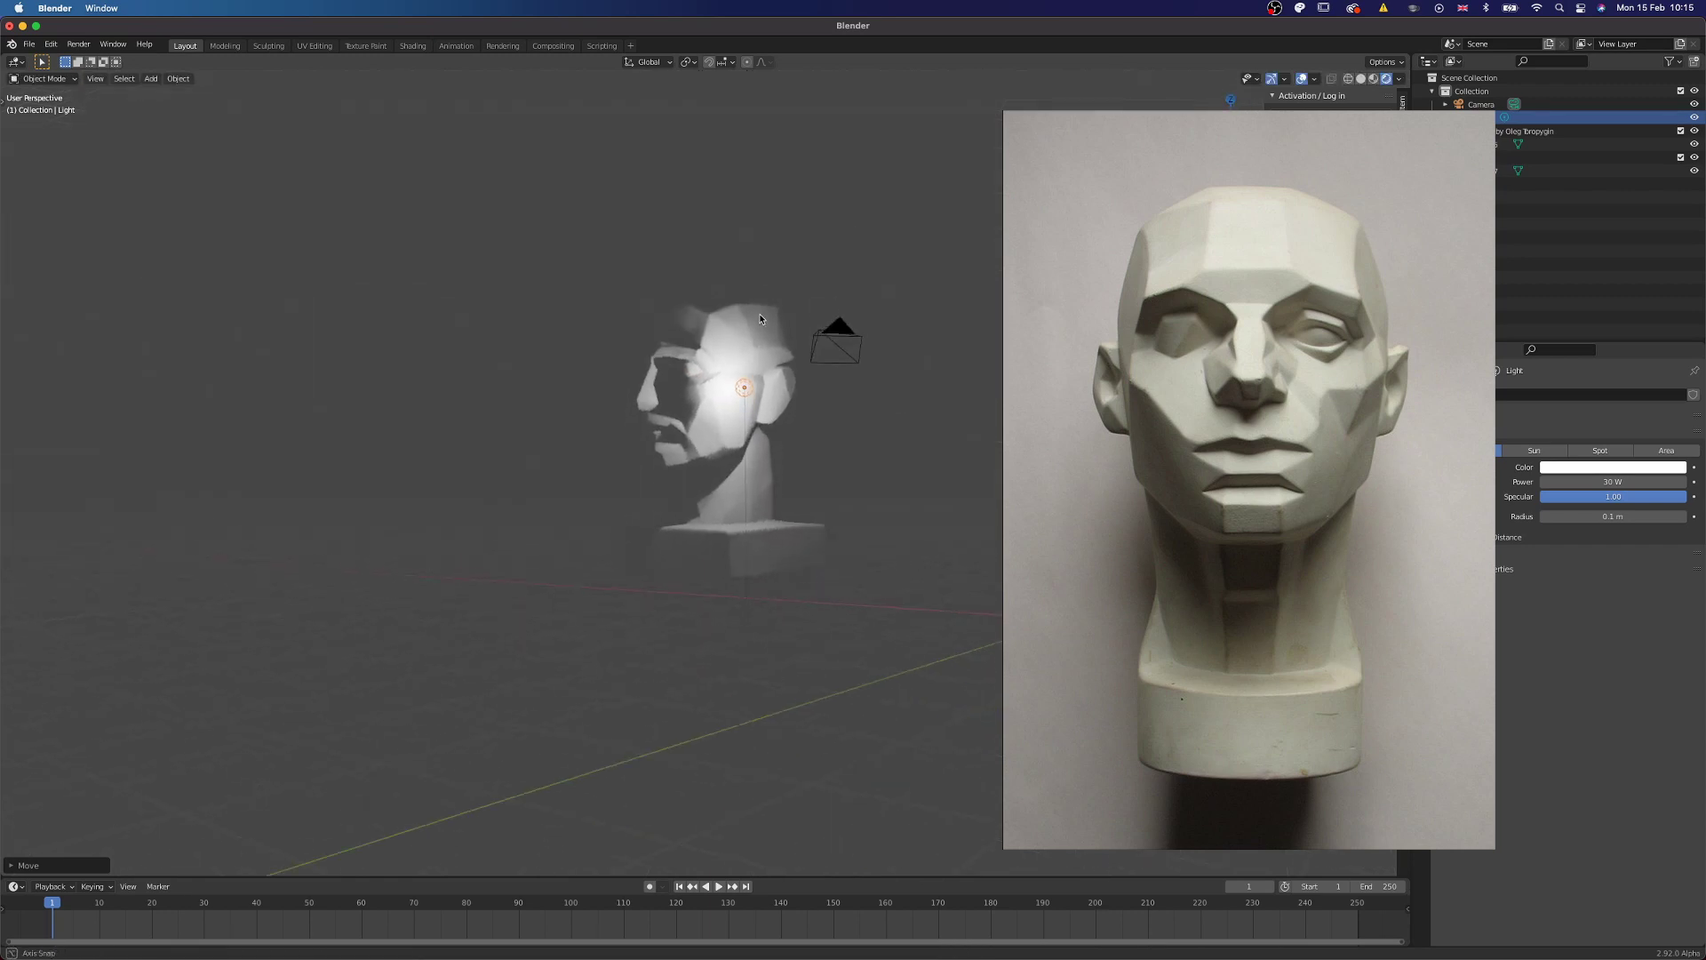
Step: Fine-tune the light's position along global Y, X and Z to light the cheek from below
key(g)
key(y)
click(714, 405)
drag(714, 404, 849, 409)
key(g)
key(x)
click(702, 516)
key(g)
key(z)
click(714, 417)
scroll(782, 393, up, 1)
Step: Select the camera, look through it and lock the camera to the view
click(826, 393)
key(KP_0)
click(1402, 158)
click(1327, 259)
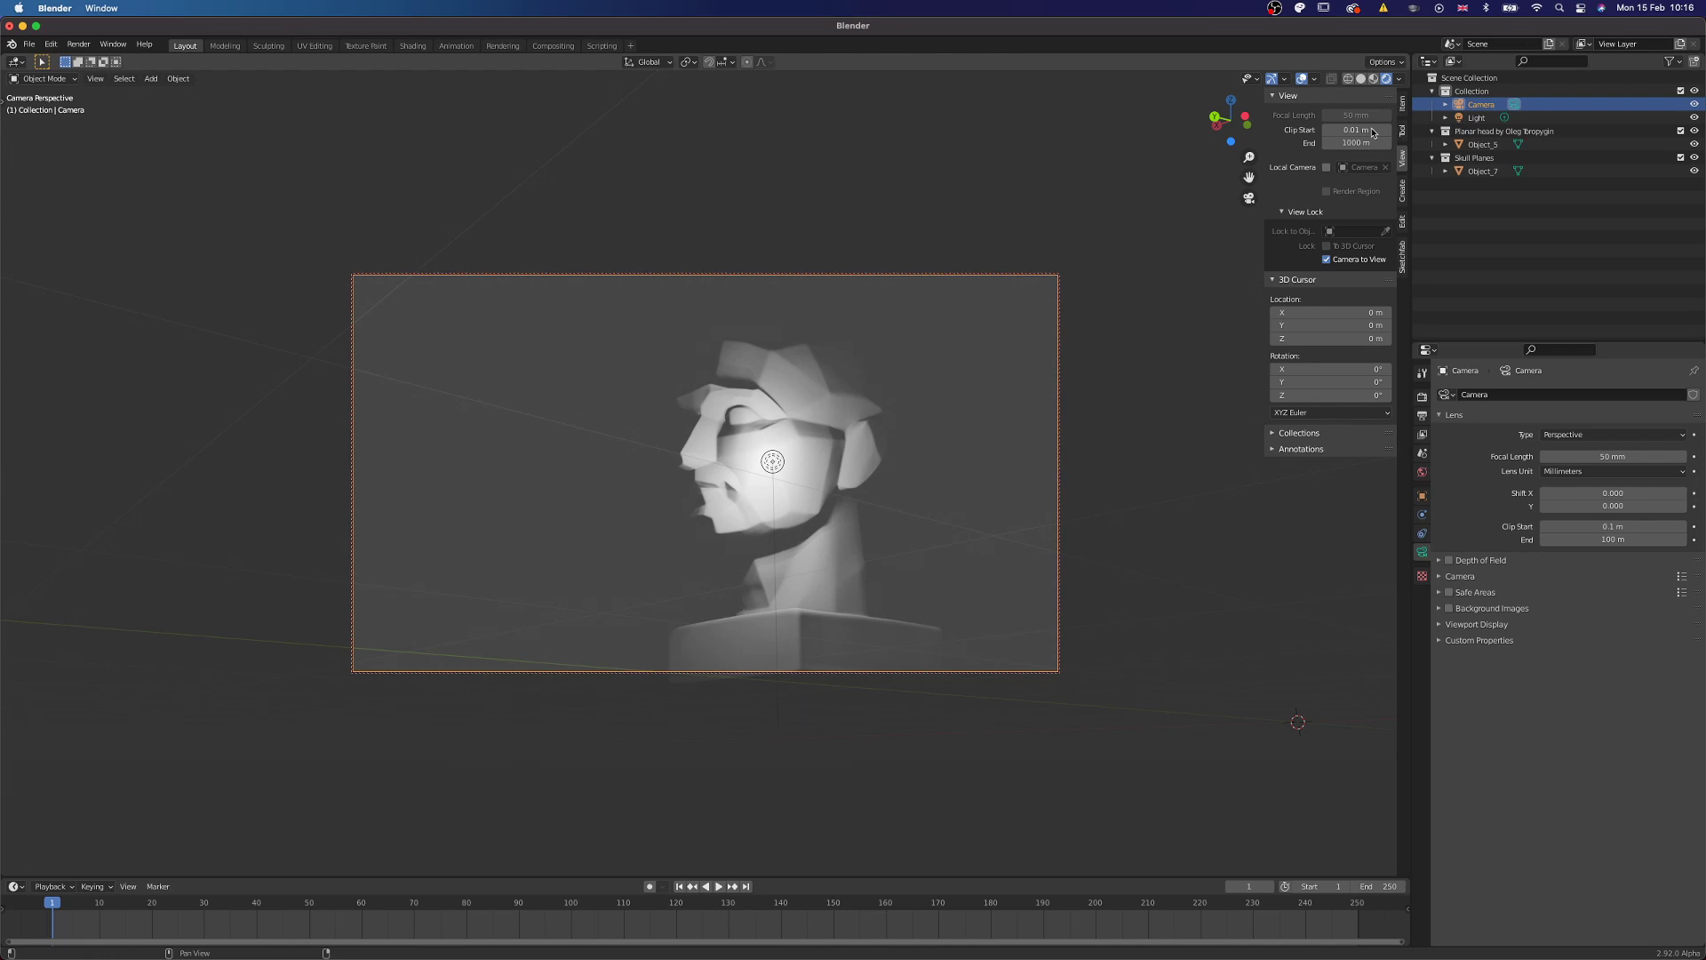
Step: Hide the floor grid in the viewport overlays
click(1315, 79)
click(1288, 144)
click(891, 343)
drag(891, 343, 887, 377)
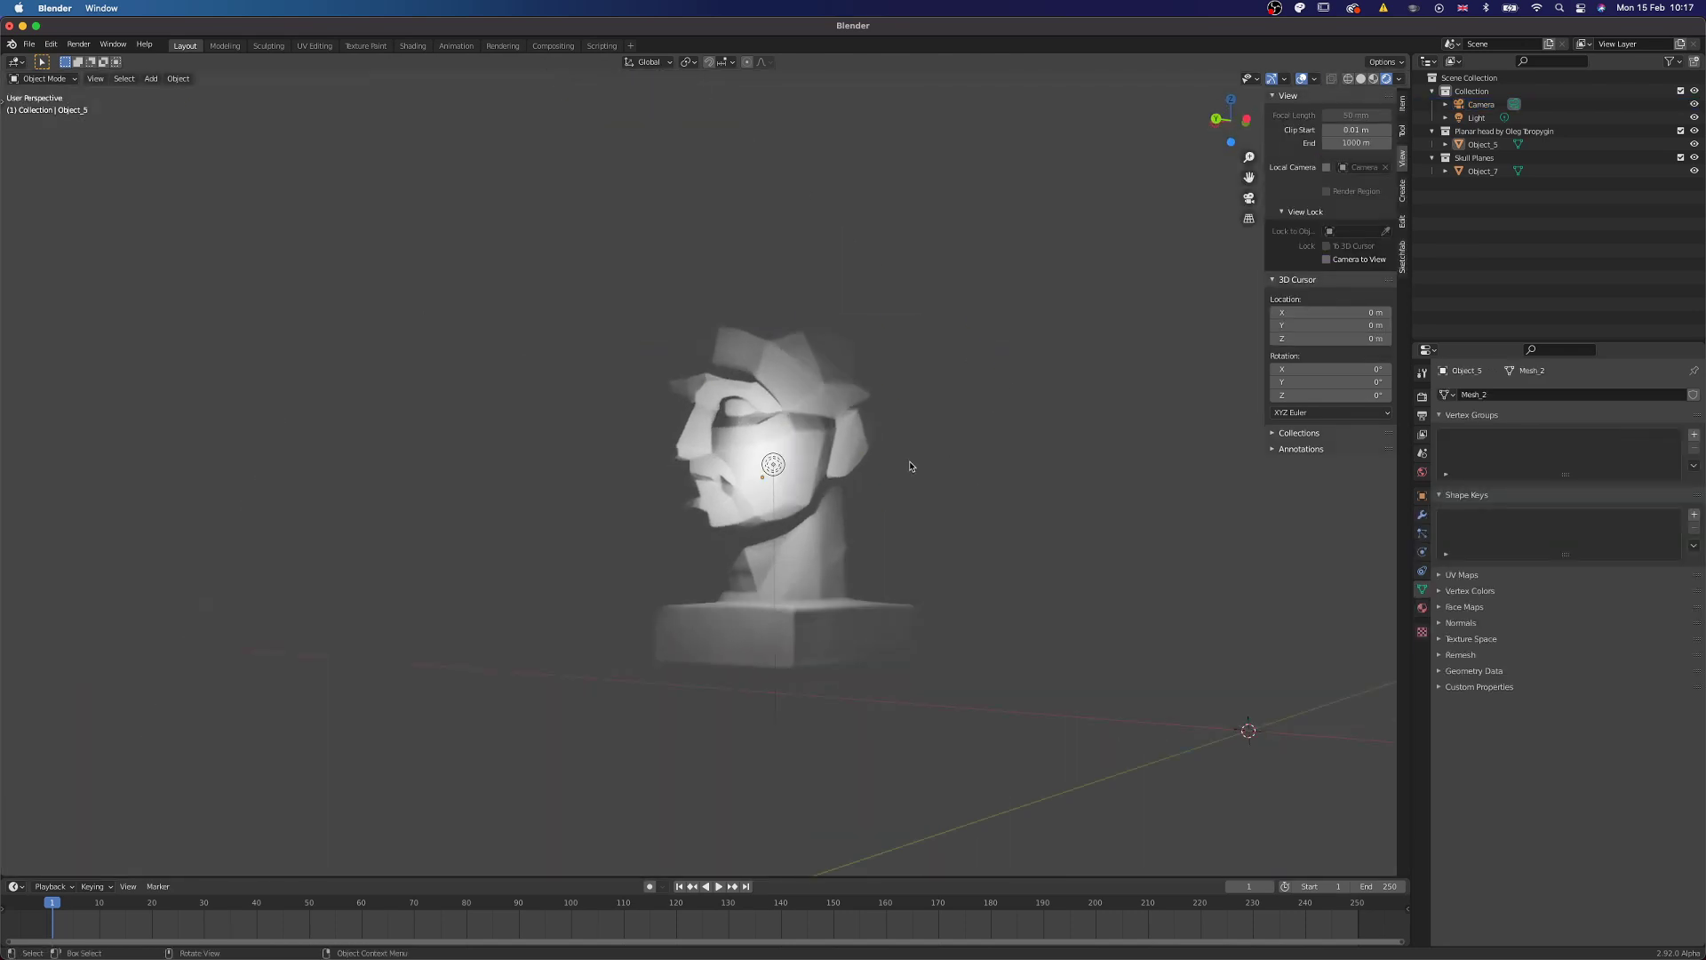
Step: Duplicate the light, place the copy on the opposite side of the head and set its power to 100 W
scroll(910, 451, down, 3)
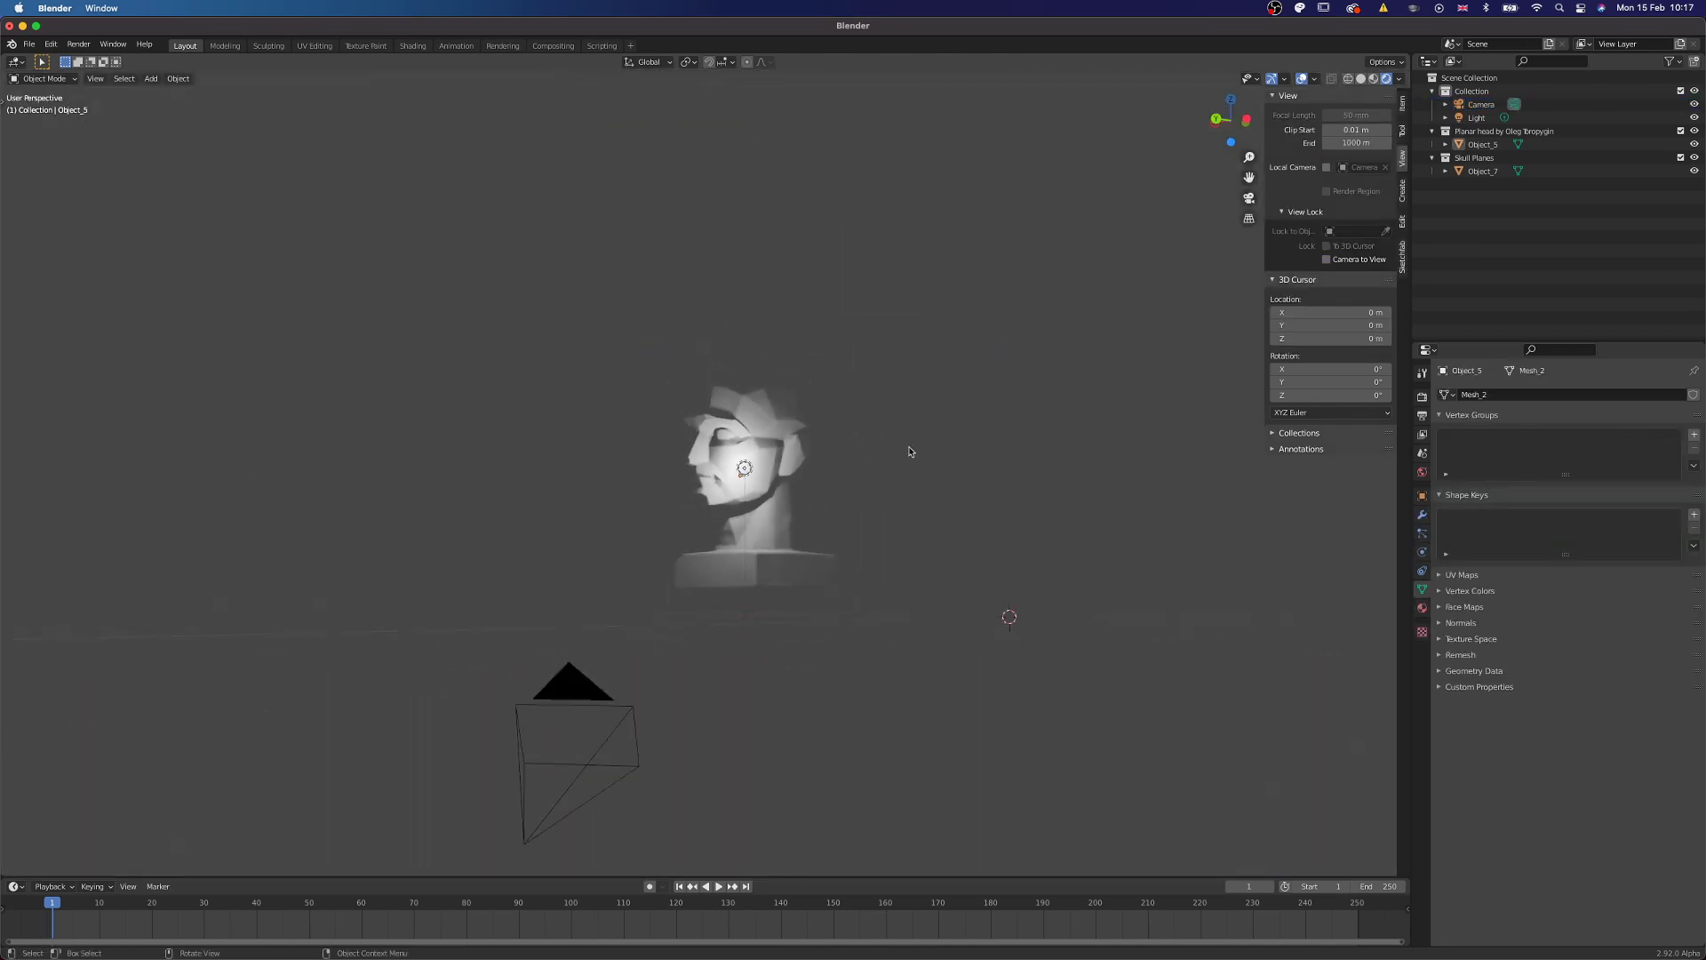
drag(845, 558, 877, 557)
scroll(680, 458, up, 2)
drag(680, 458, 750, 528)
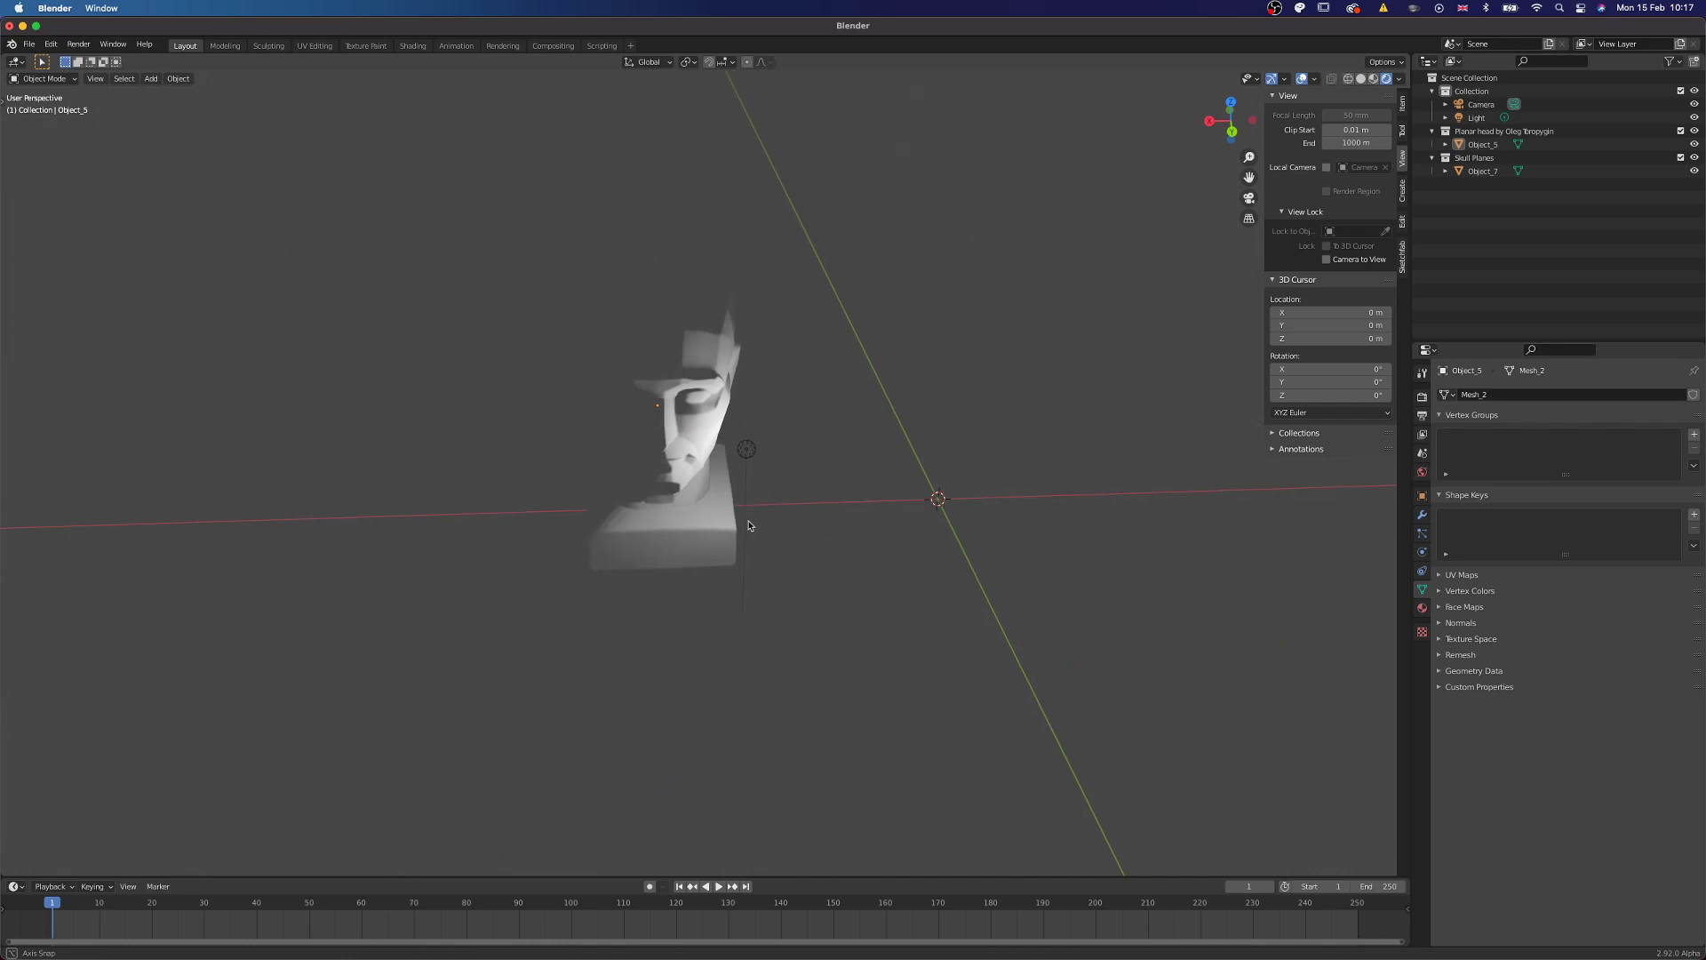
click(745, 456)
key(shift+d)
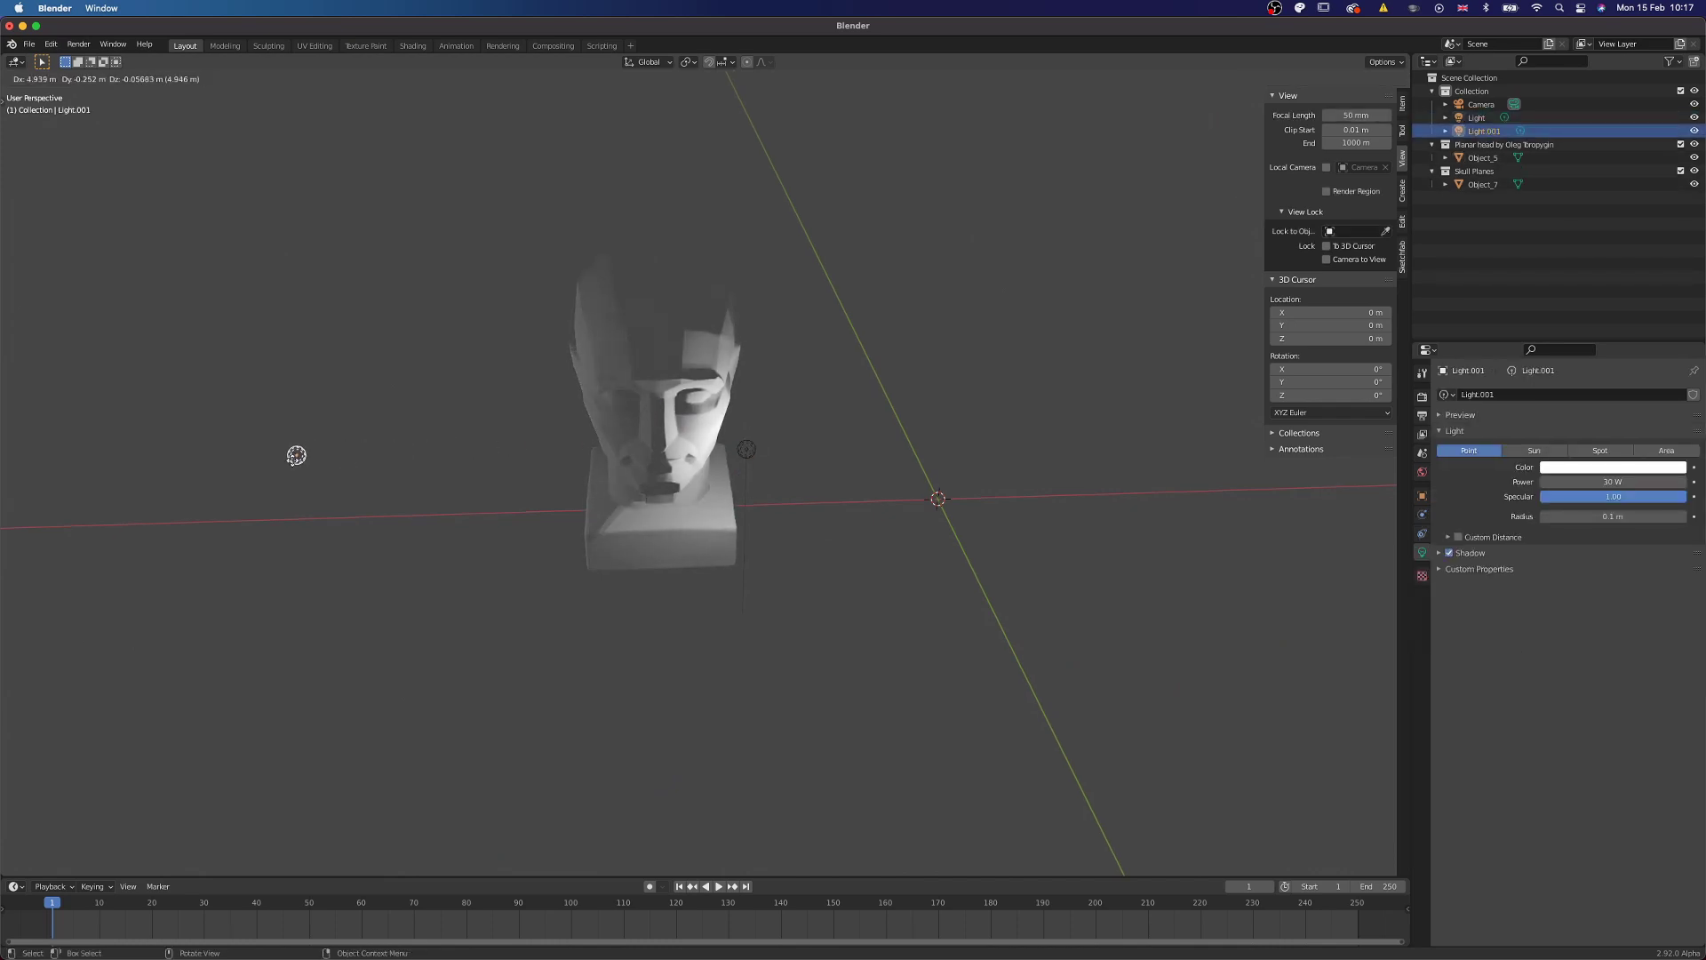
click(346, 426)
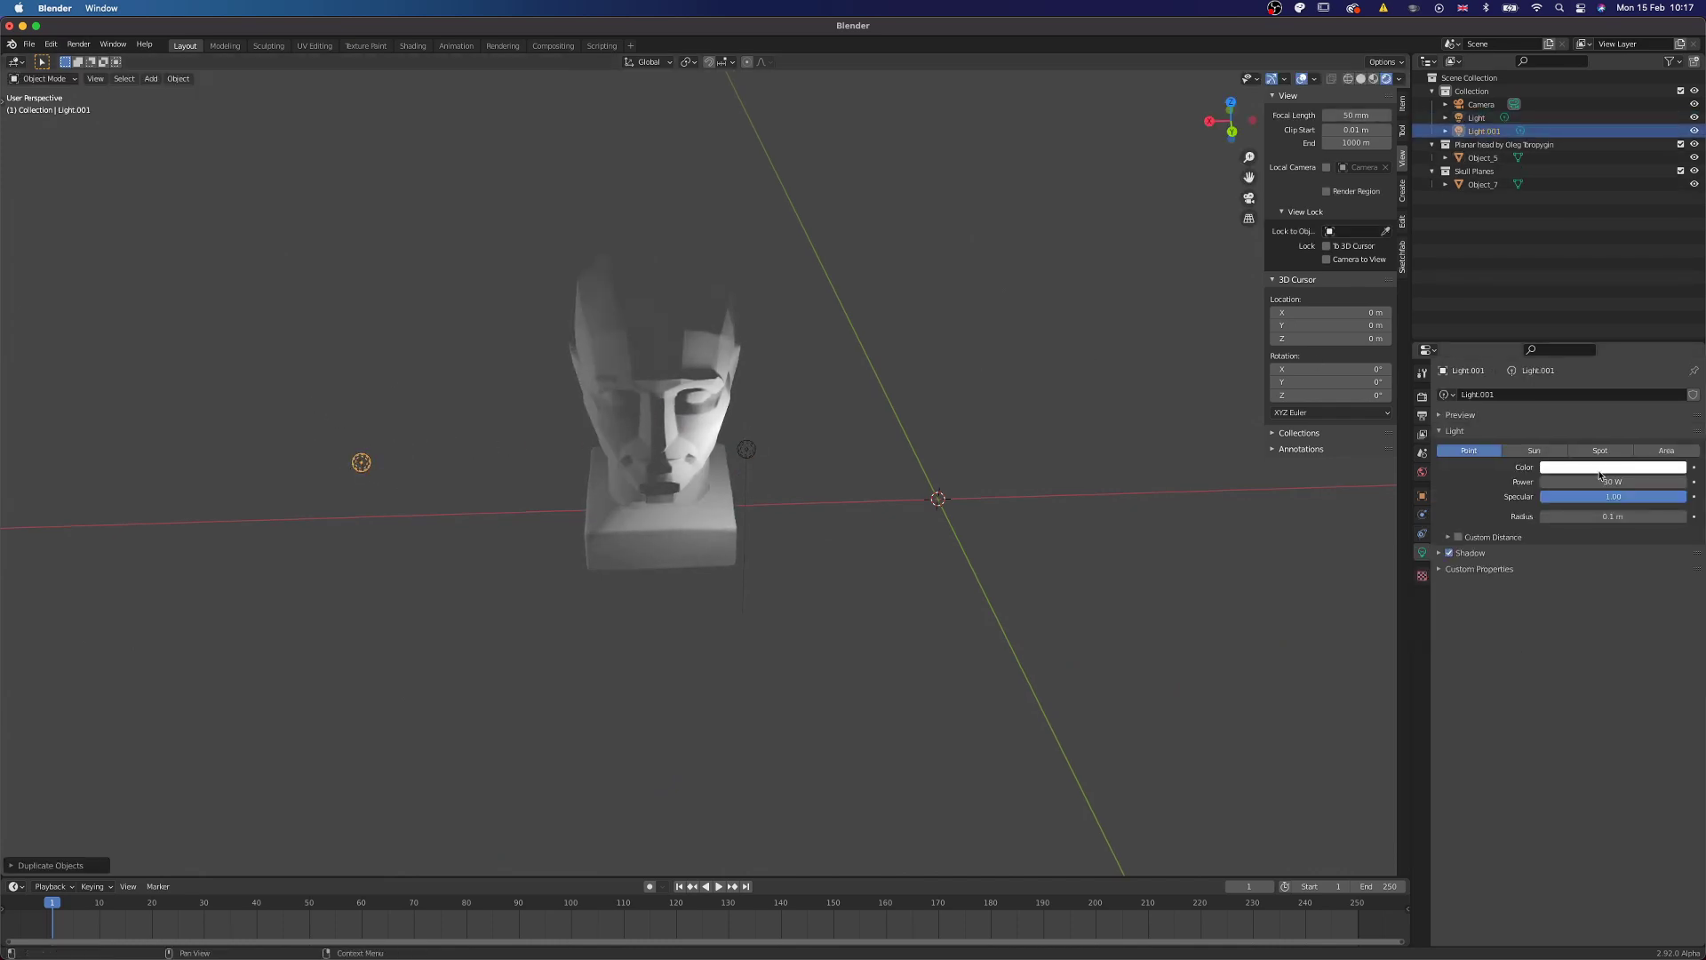
click(1645, 484)
text(100)
key(Return)
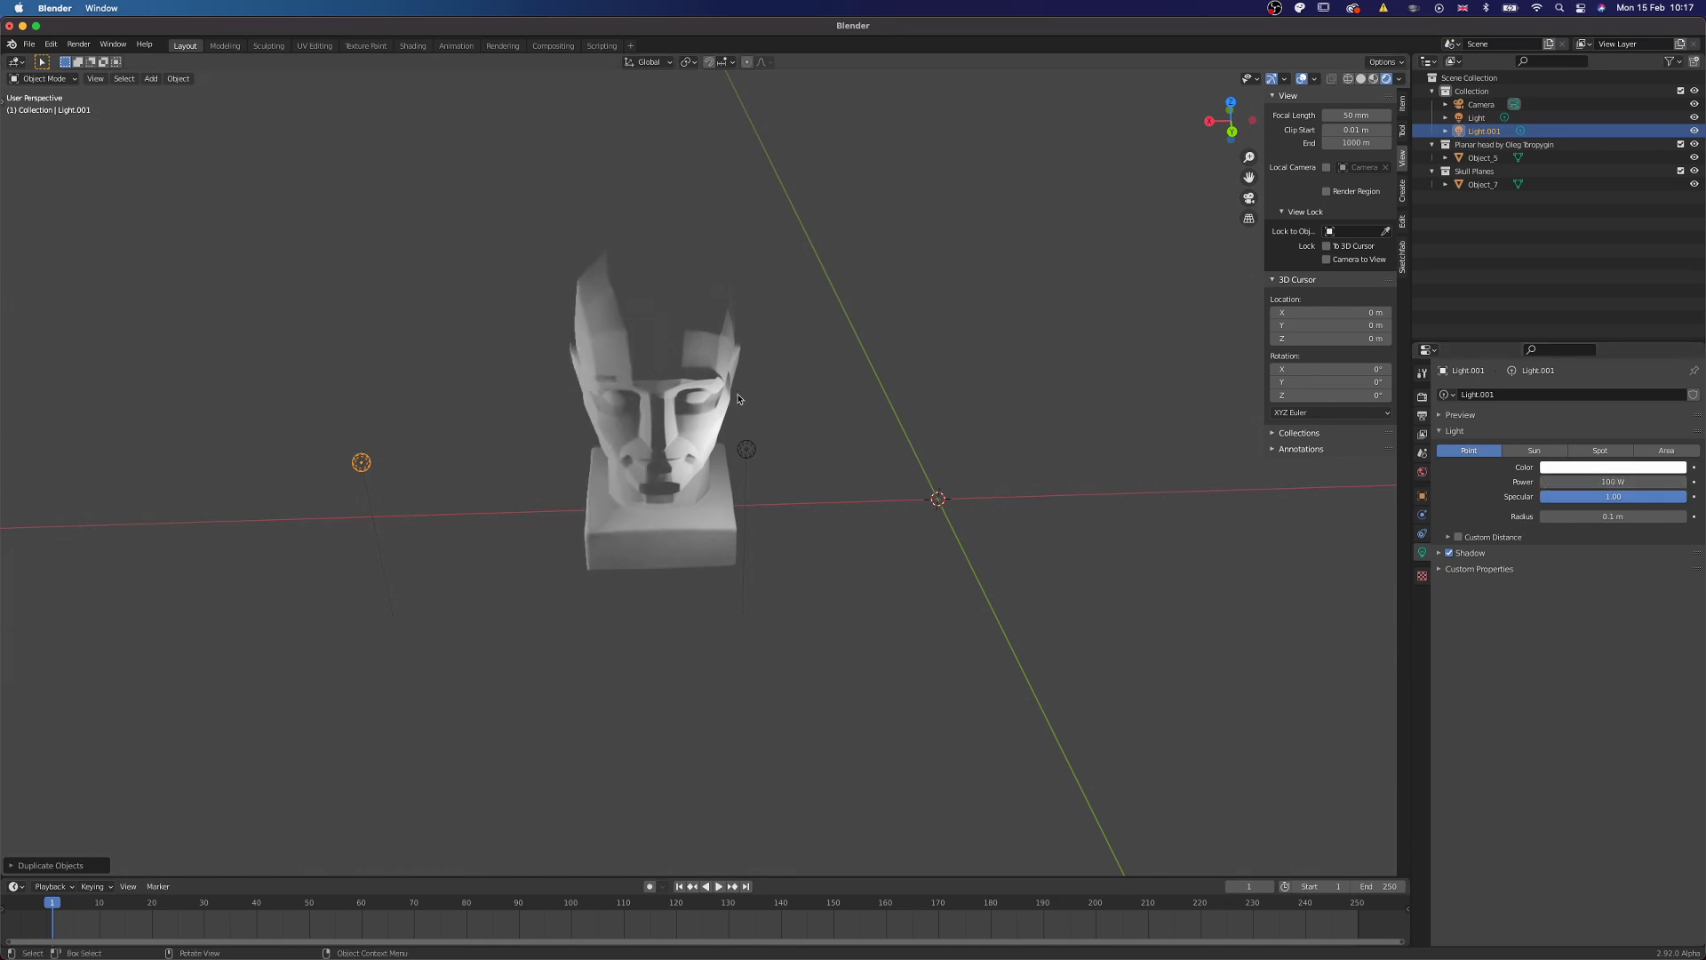
Step: Move the duplicated light higher and farther away in front of the face
scroll(675, 365, right, 5)
scroll(674, 365, right, 5)
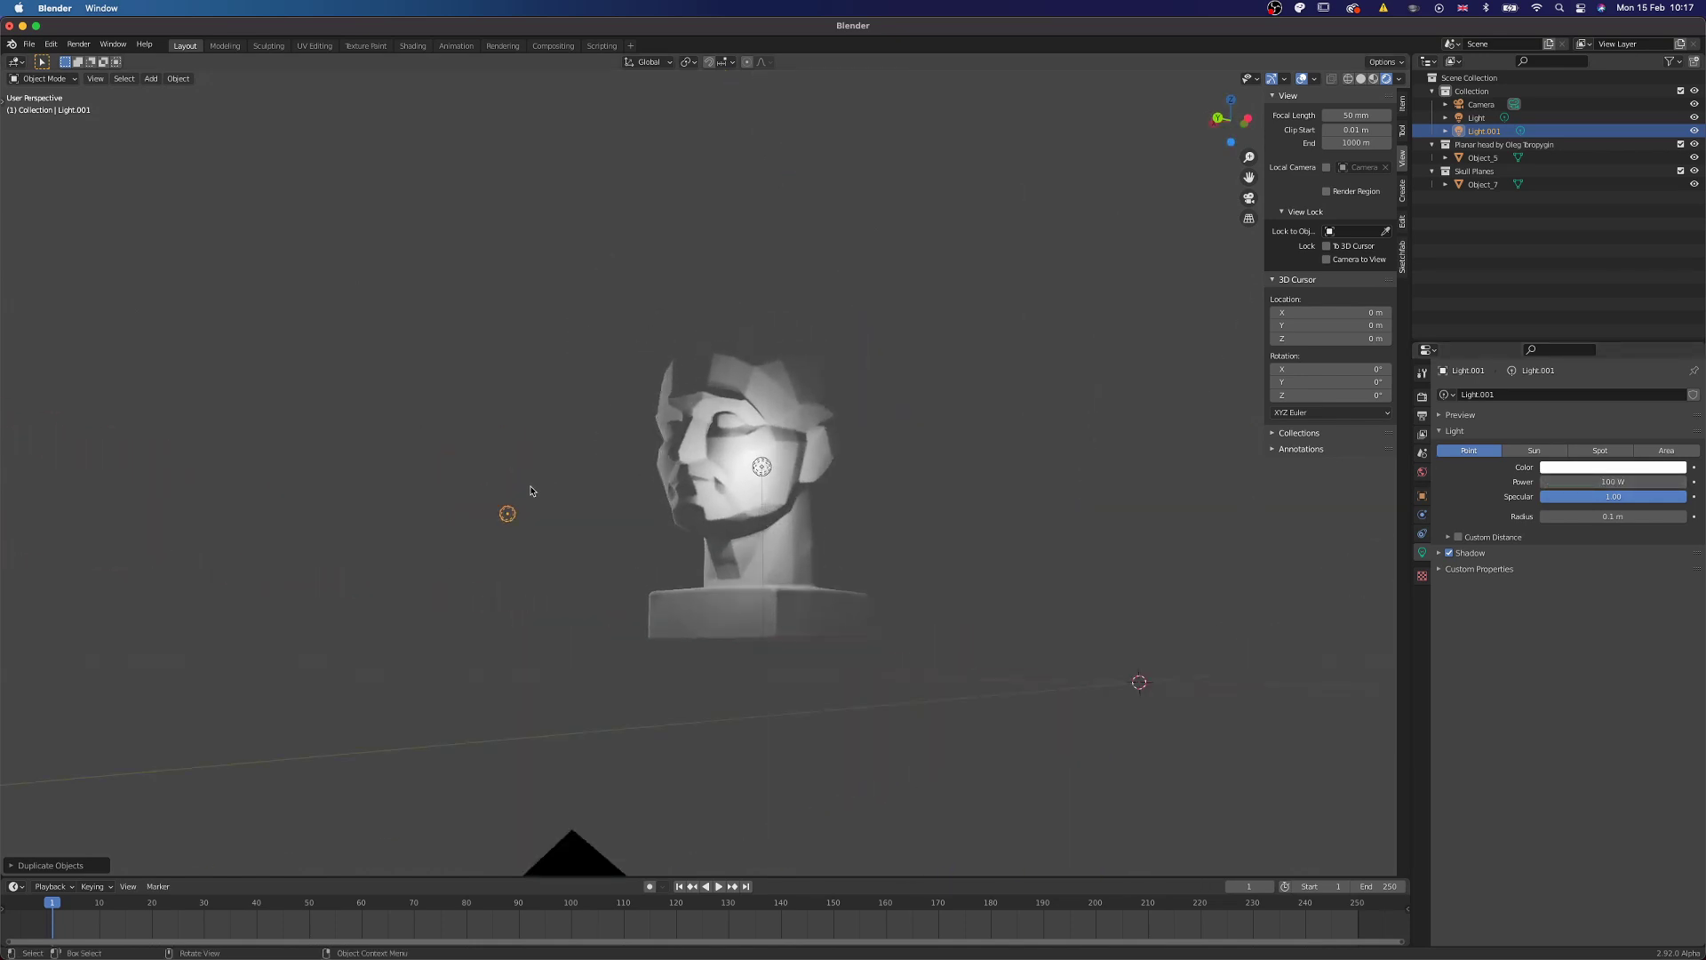
key(g)
click(277, 381)
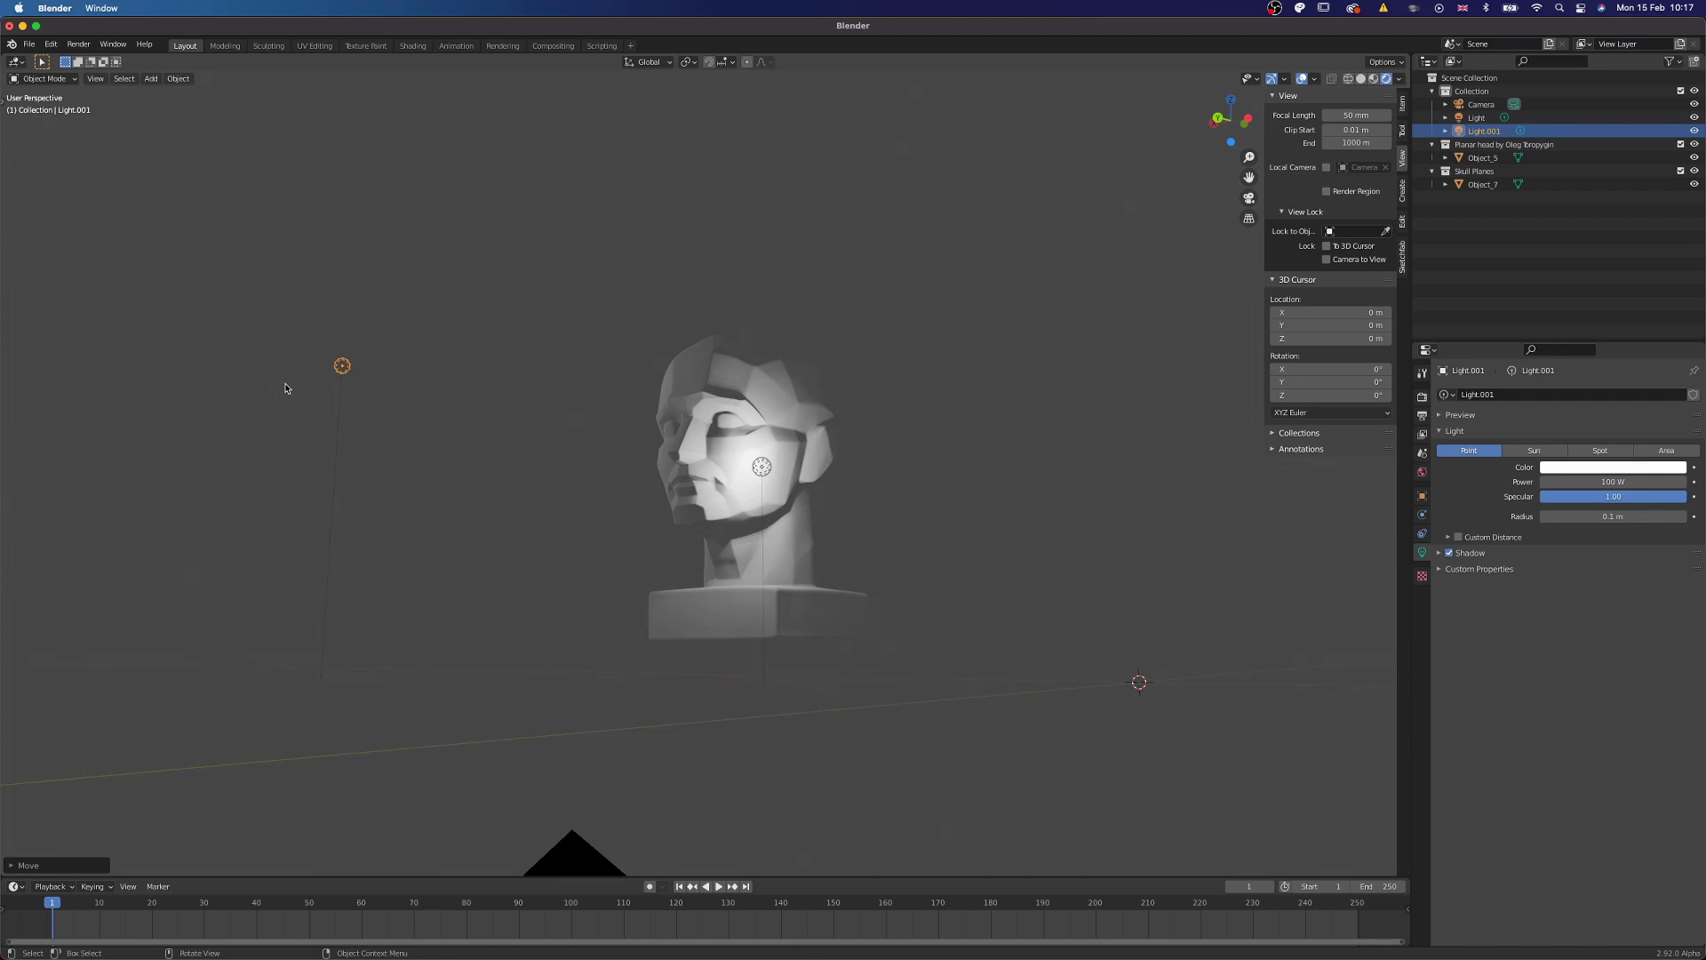
Step: Set the second light's power to 200 W and reposition it along the global Y axis
scroll(448, 472, down, 5)
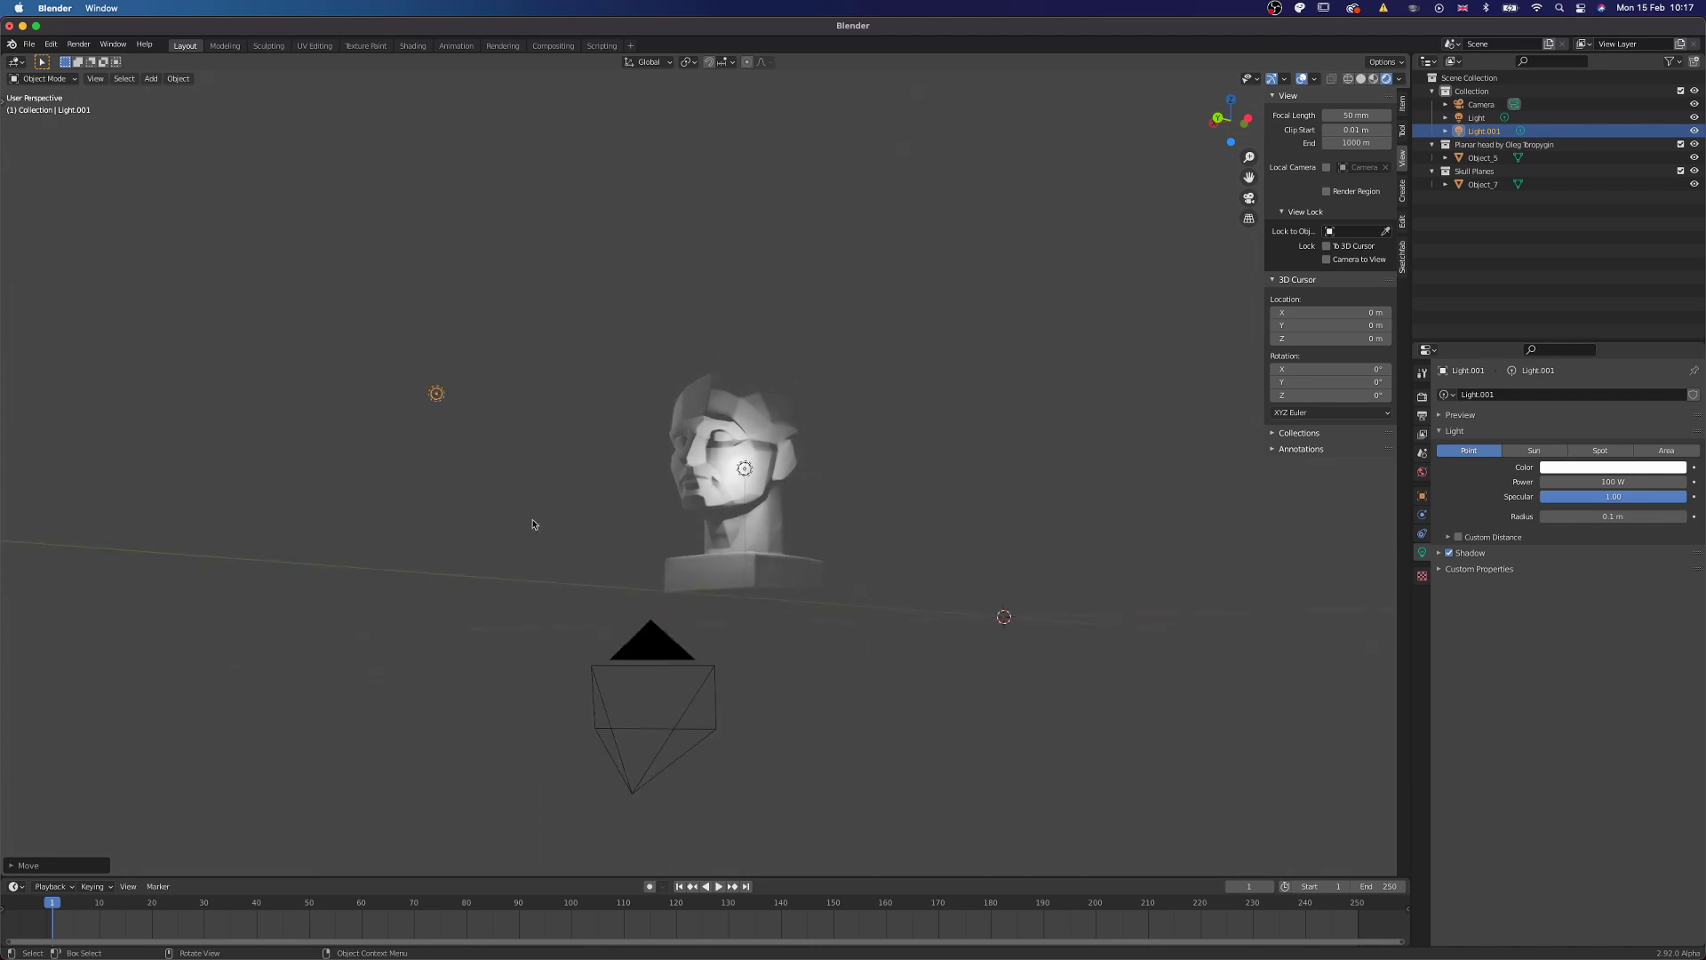
scroll(535, 523, down, 5)
scroll(734, 561, up, 3)
scroll(732, 556, down, 5)
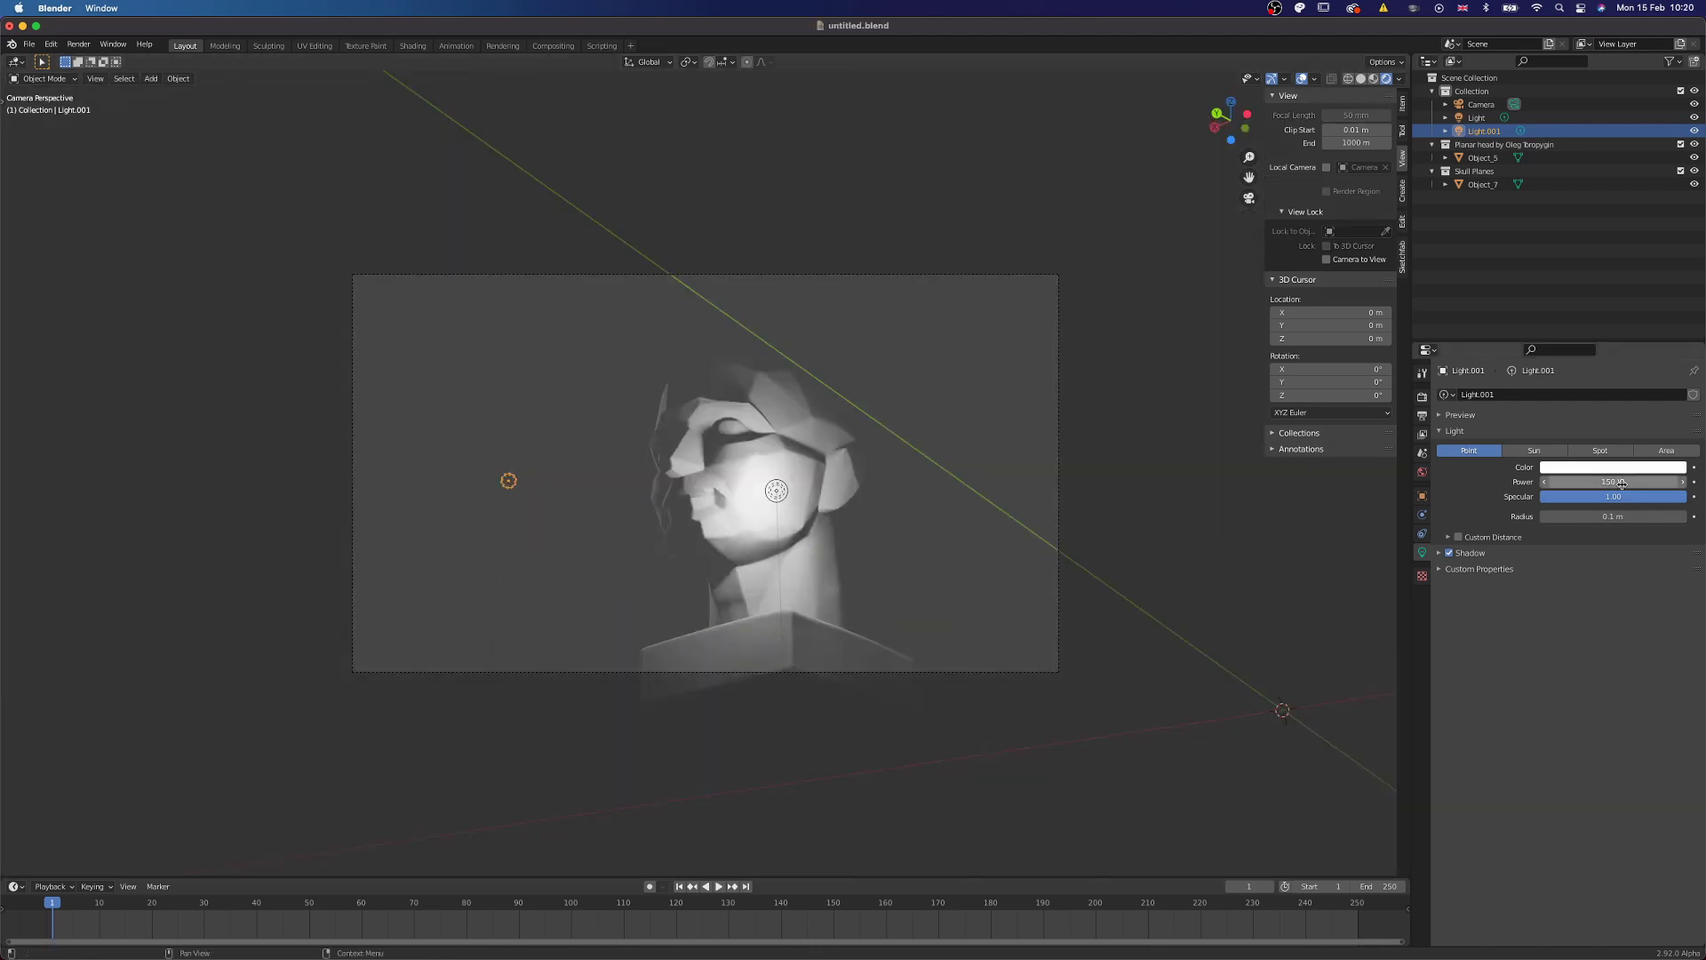
text(200)
key(Return)
key(g)
key(y)
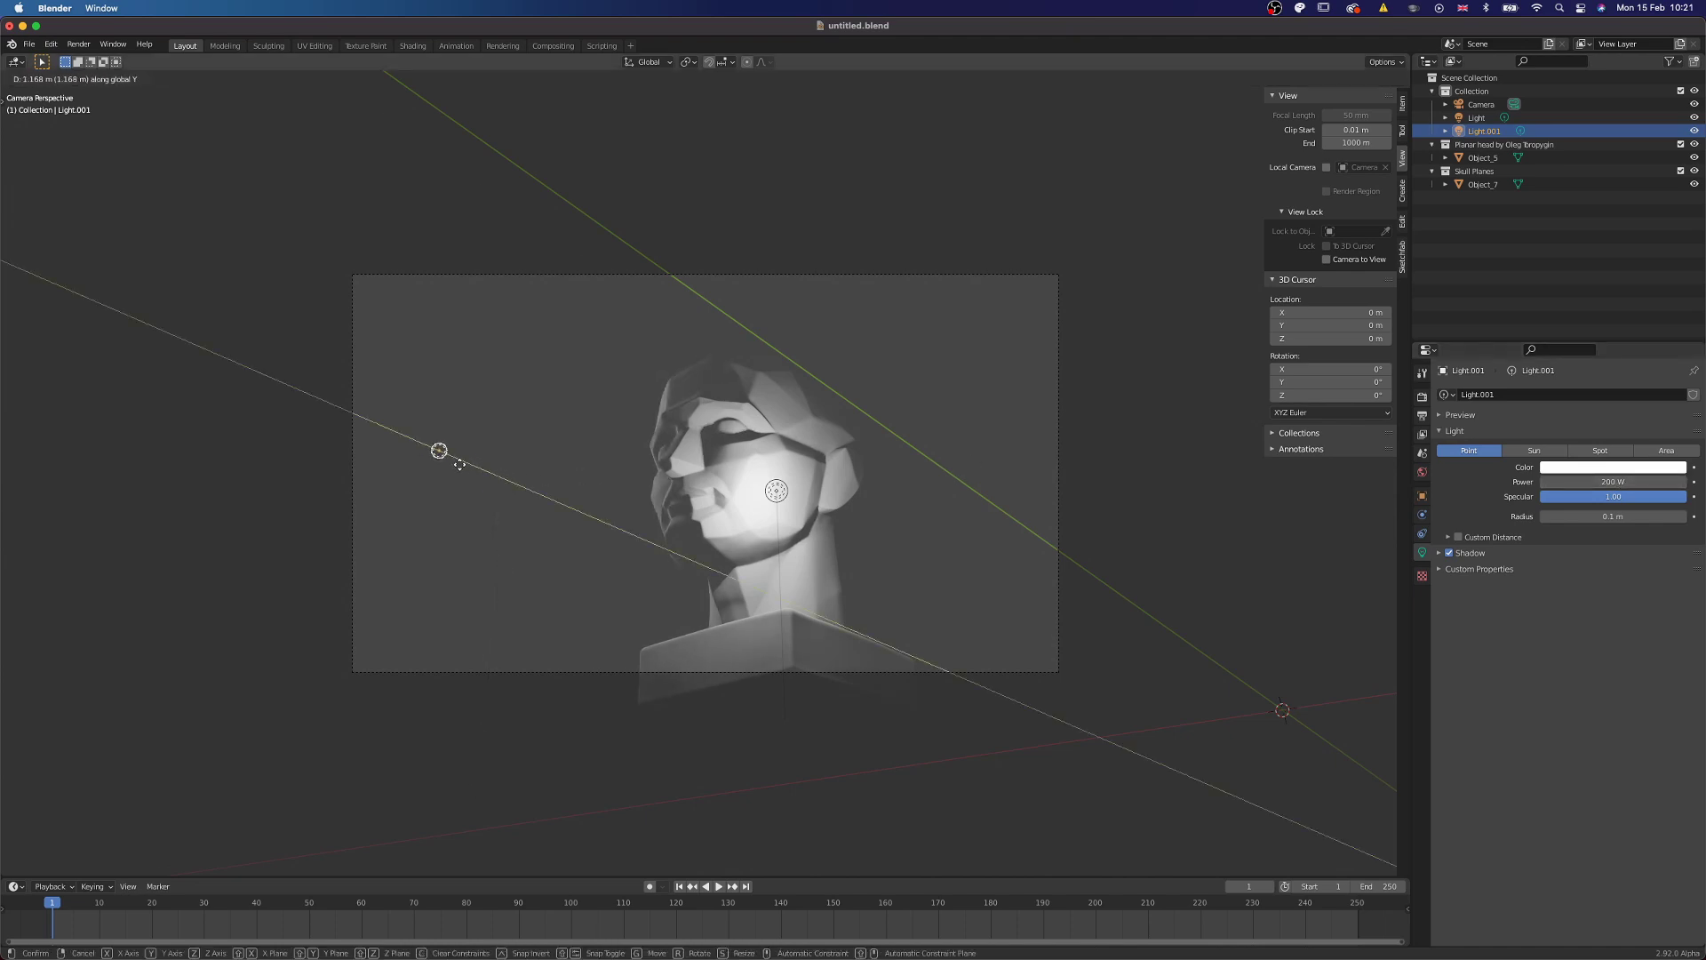
click(484, 472)
click(1024, 234)
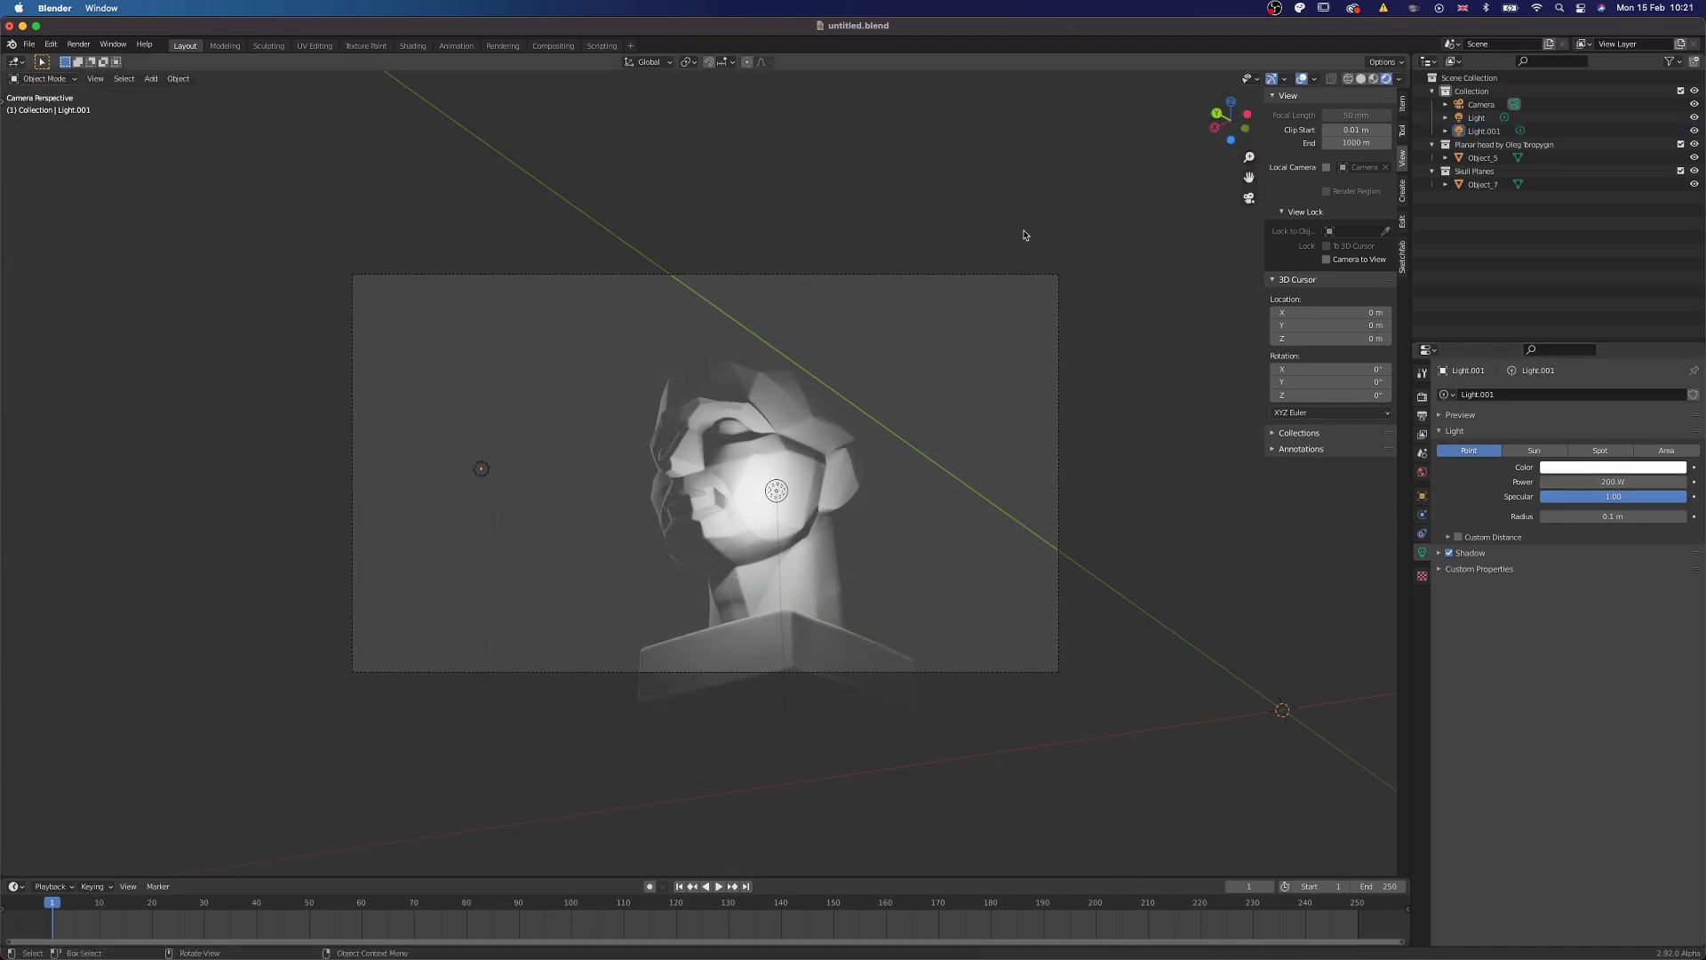
Step: Bring the locked camera closer to the head, and release the camera-to-view lock
scroll(948, 377, up, 3)
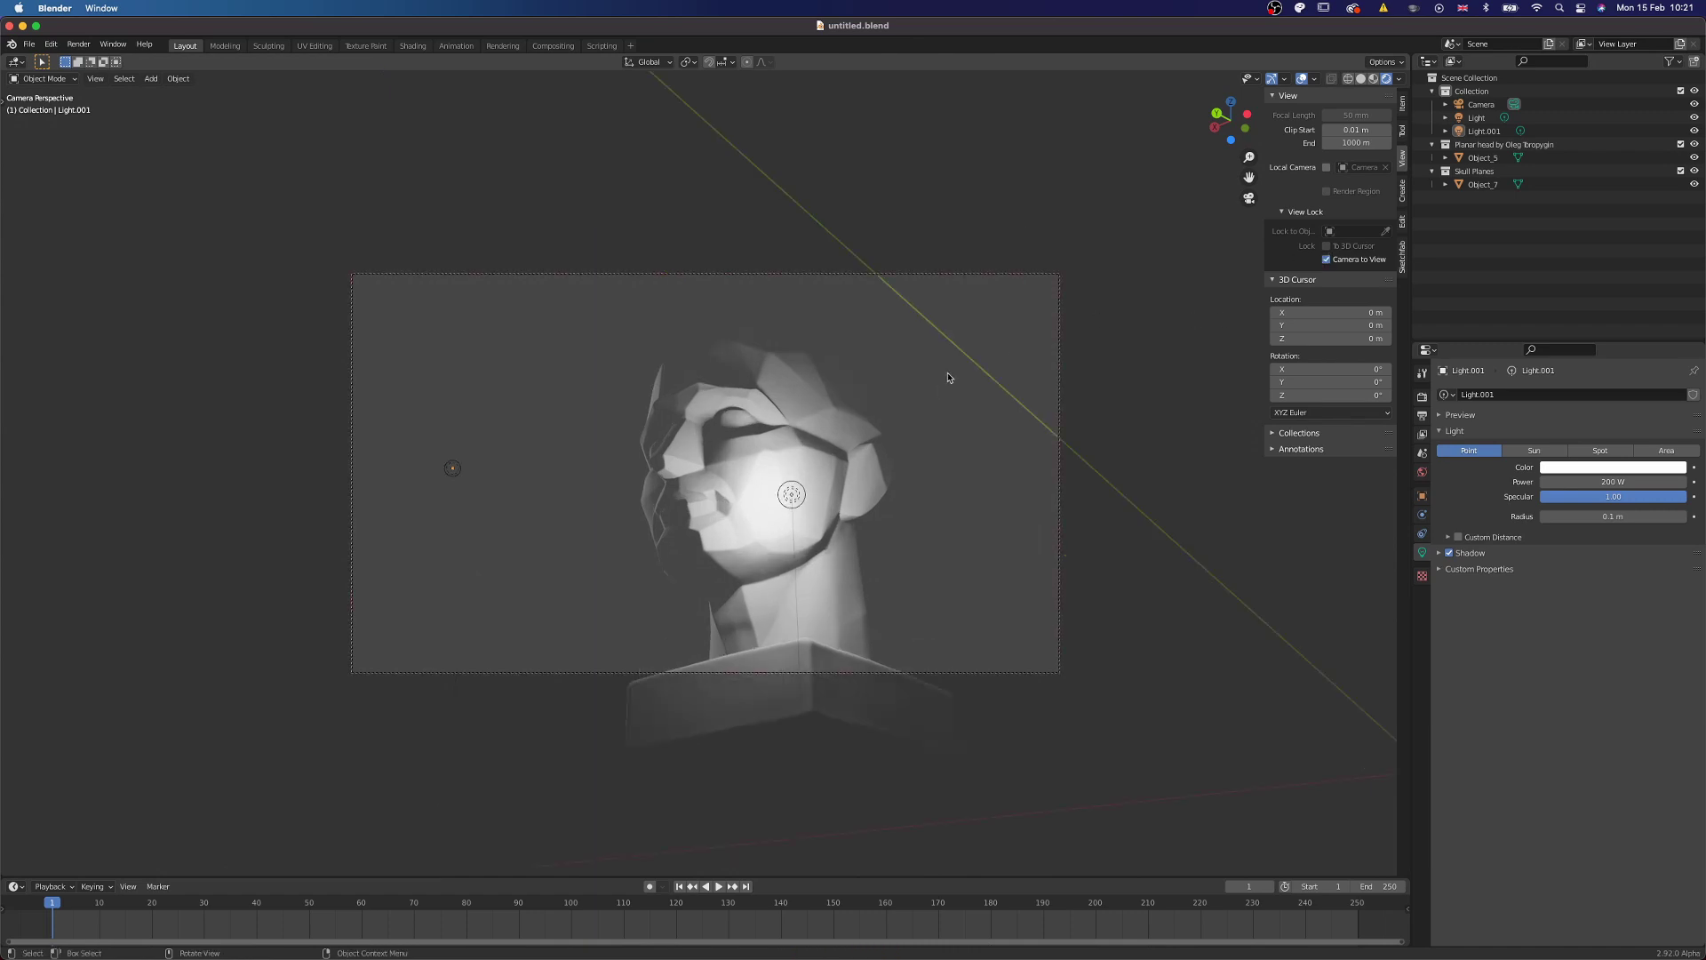
scroll(948, 378, up, 2)
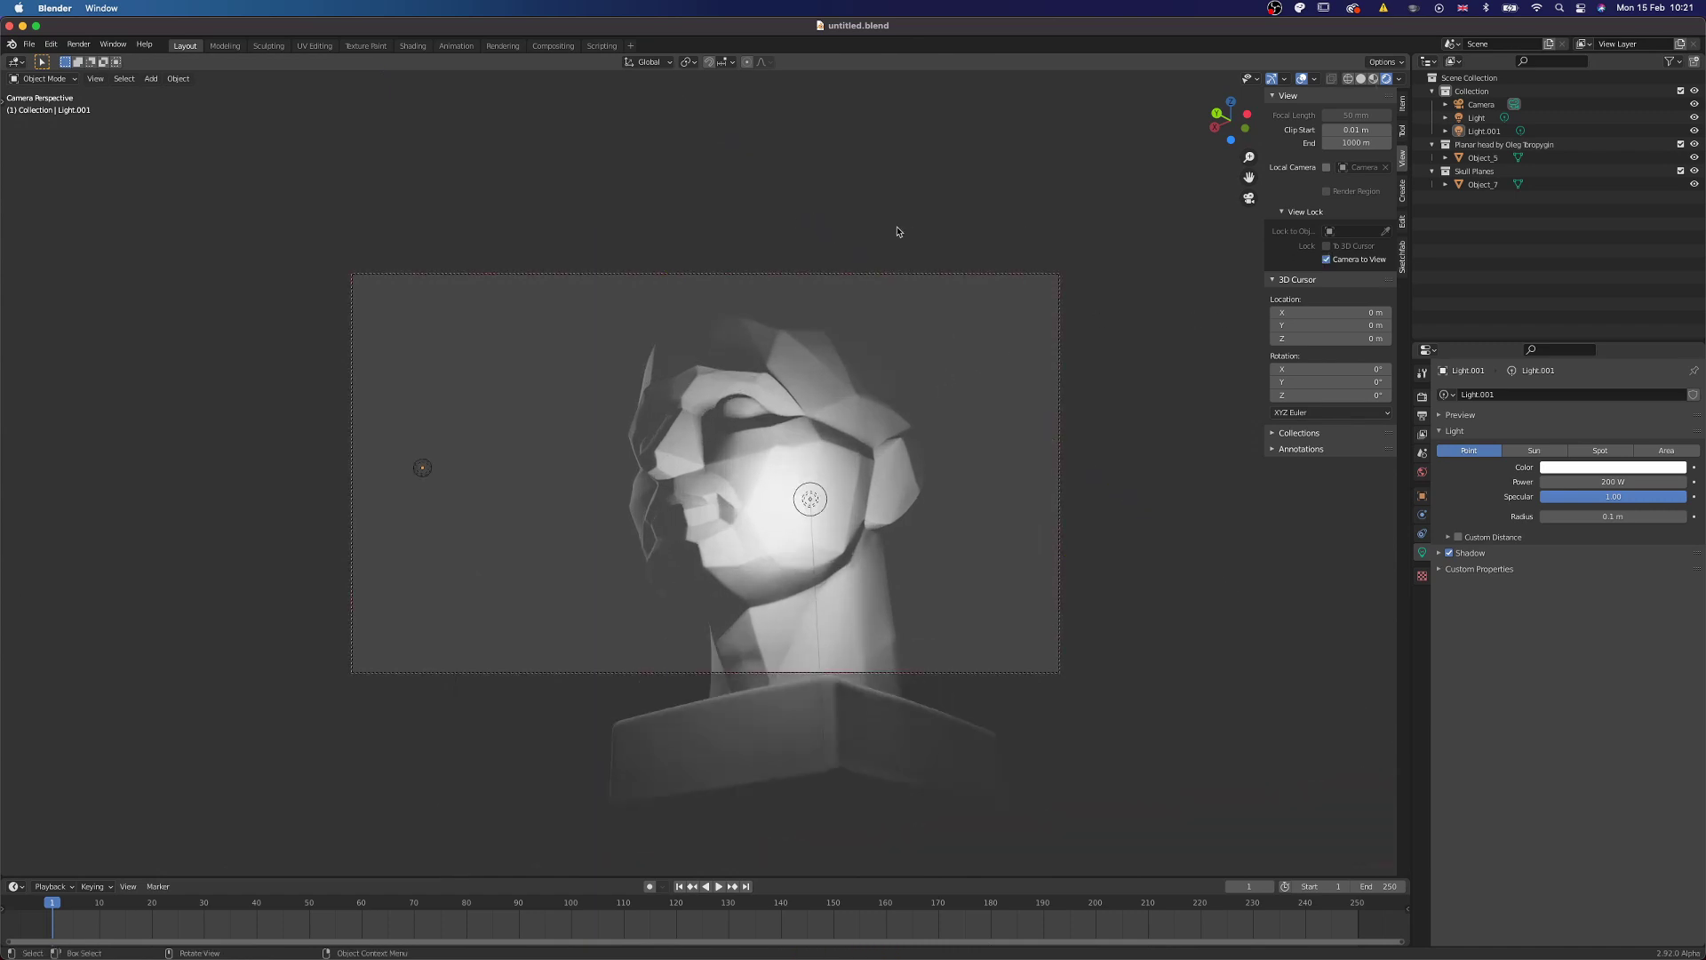
click(1360, 259)
Step: Enable Ambient Occlusion in the scene's render settings
click(1422, 397)
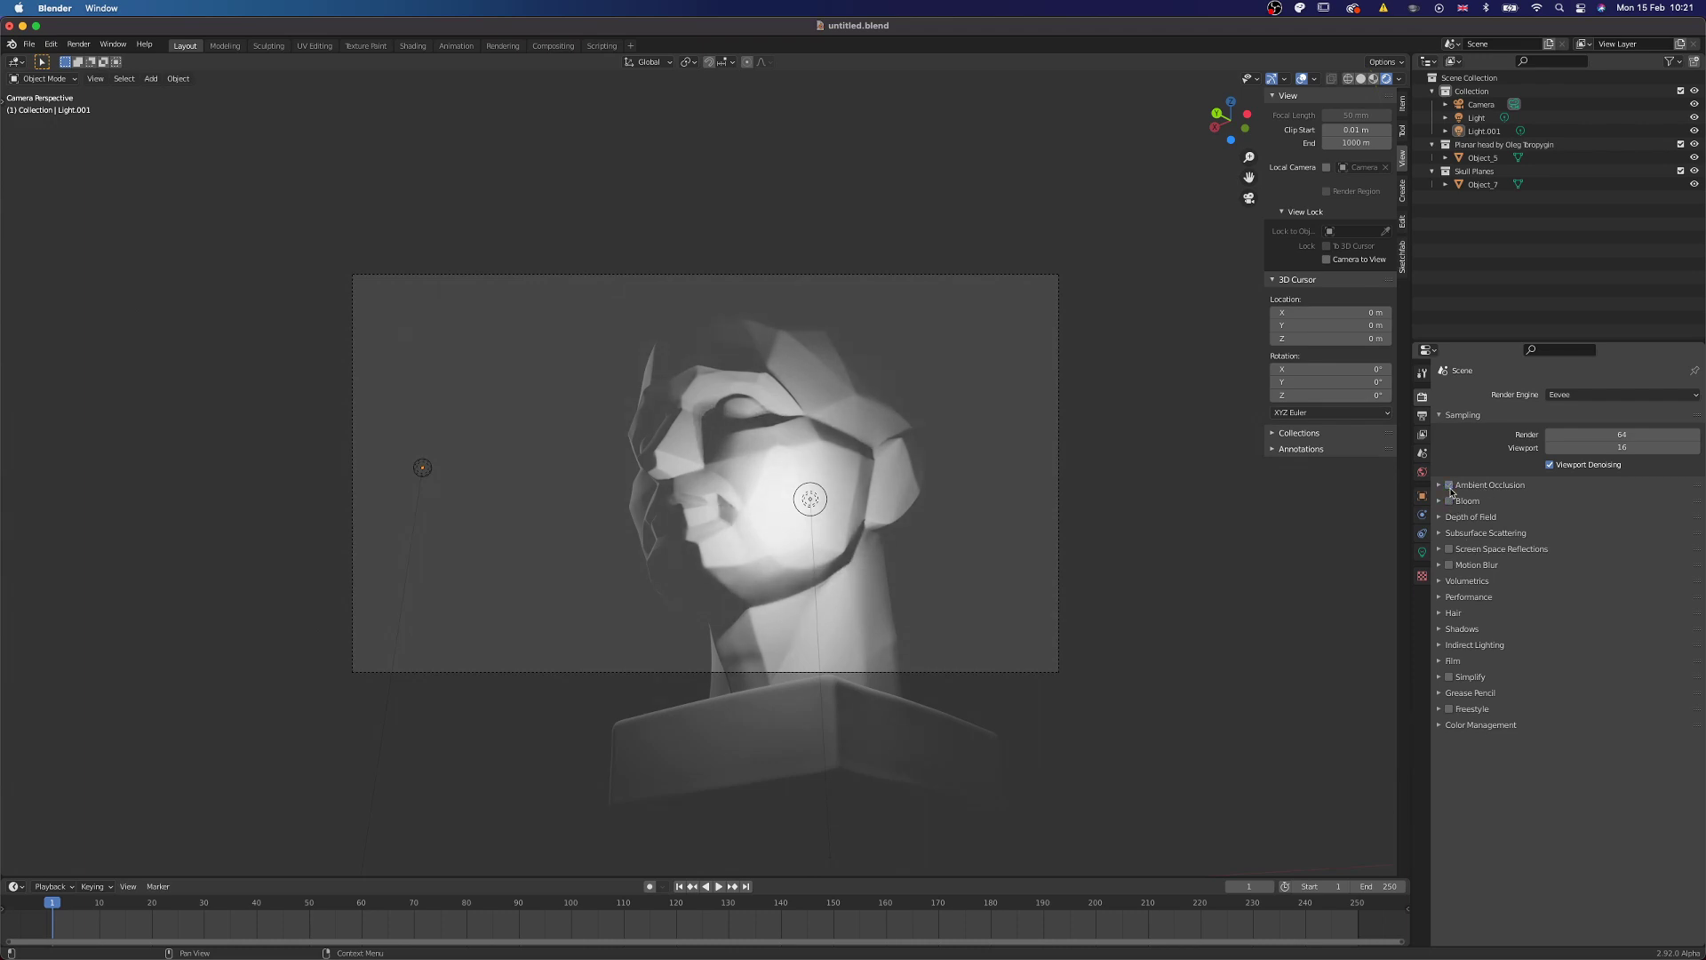
click(1447, 518)
click(1446, 518)
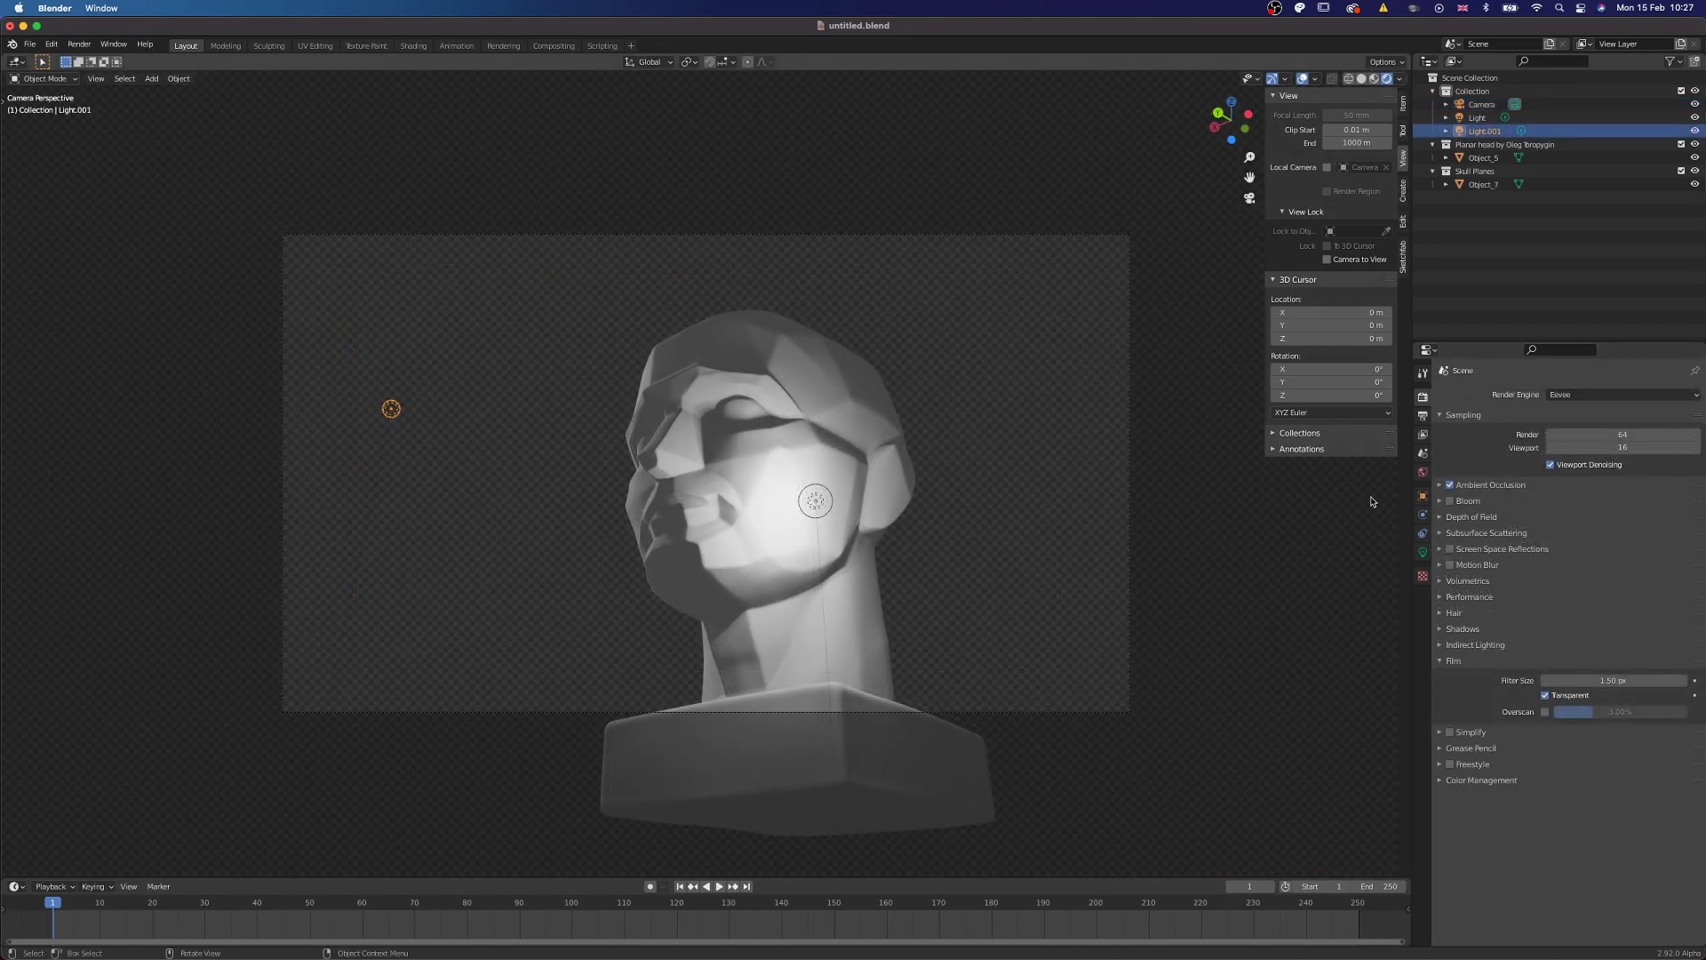
Step: Toggle the planar head collection's viewport visibility to compare it with the skull underneath, leaving the head hidden
click(1695, 145)
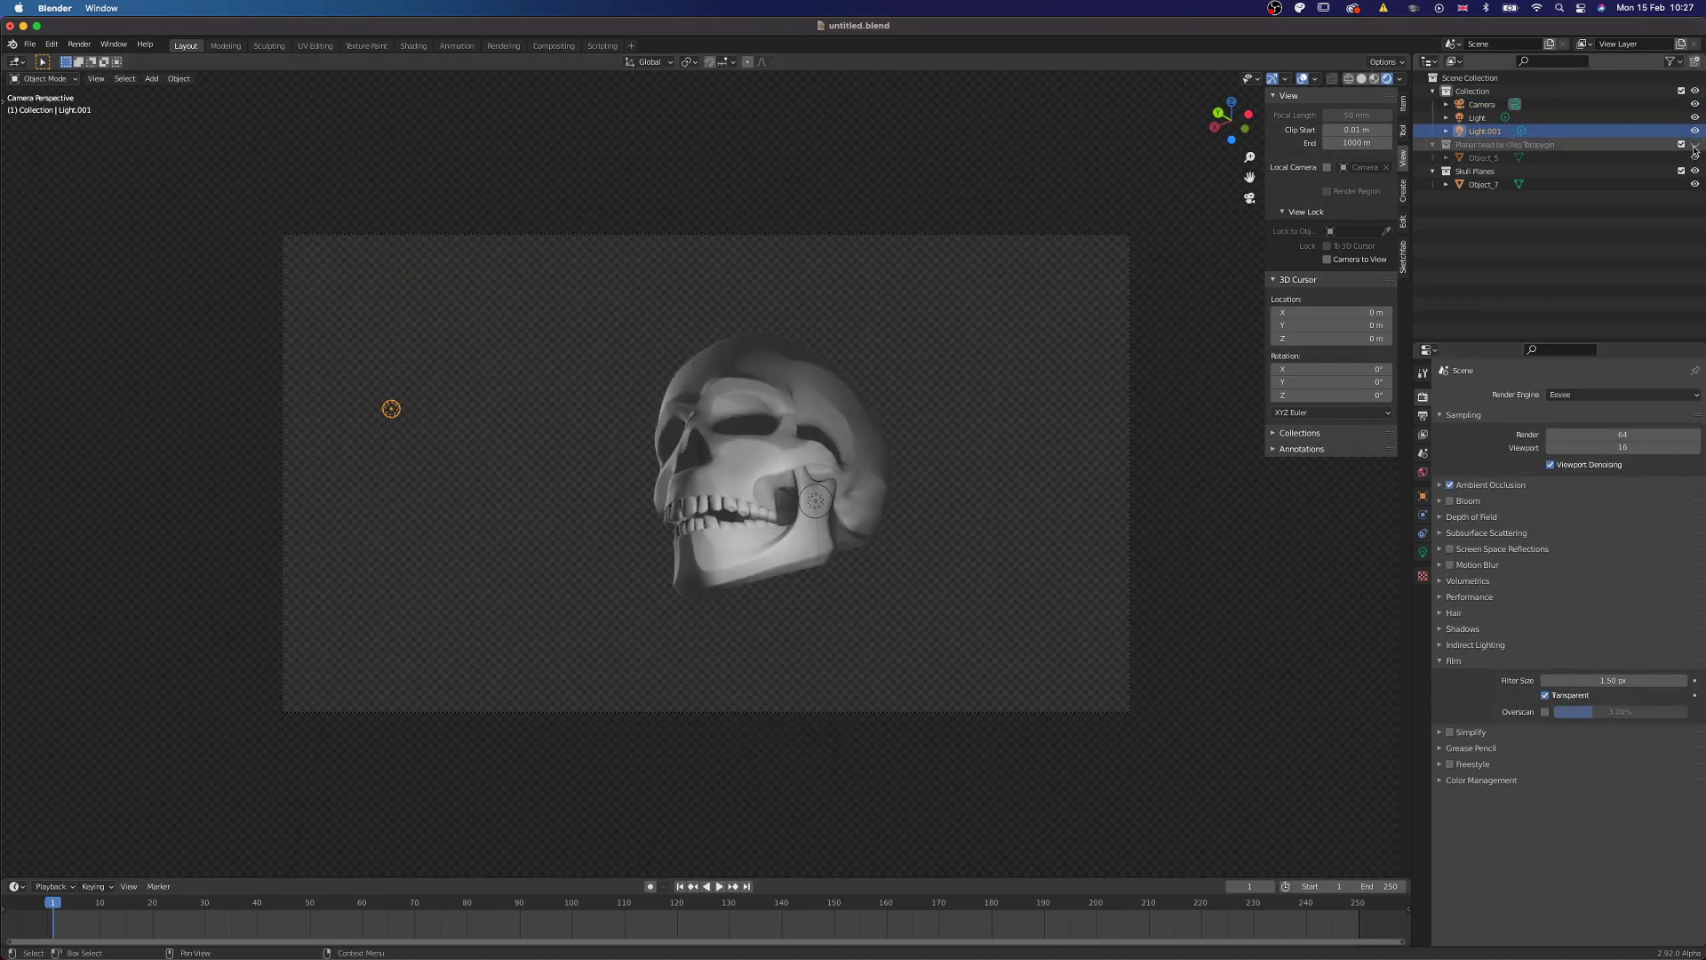
click(1695, 145)
click(1695, 145)
click(1695, 144)
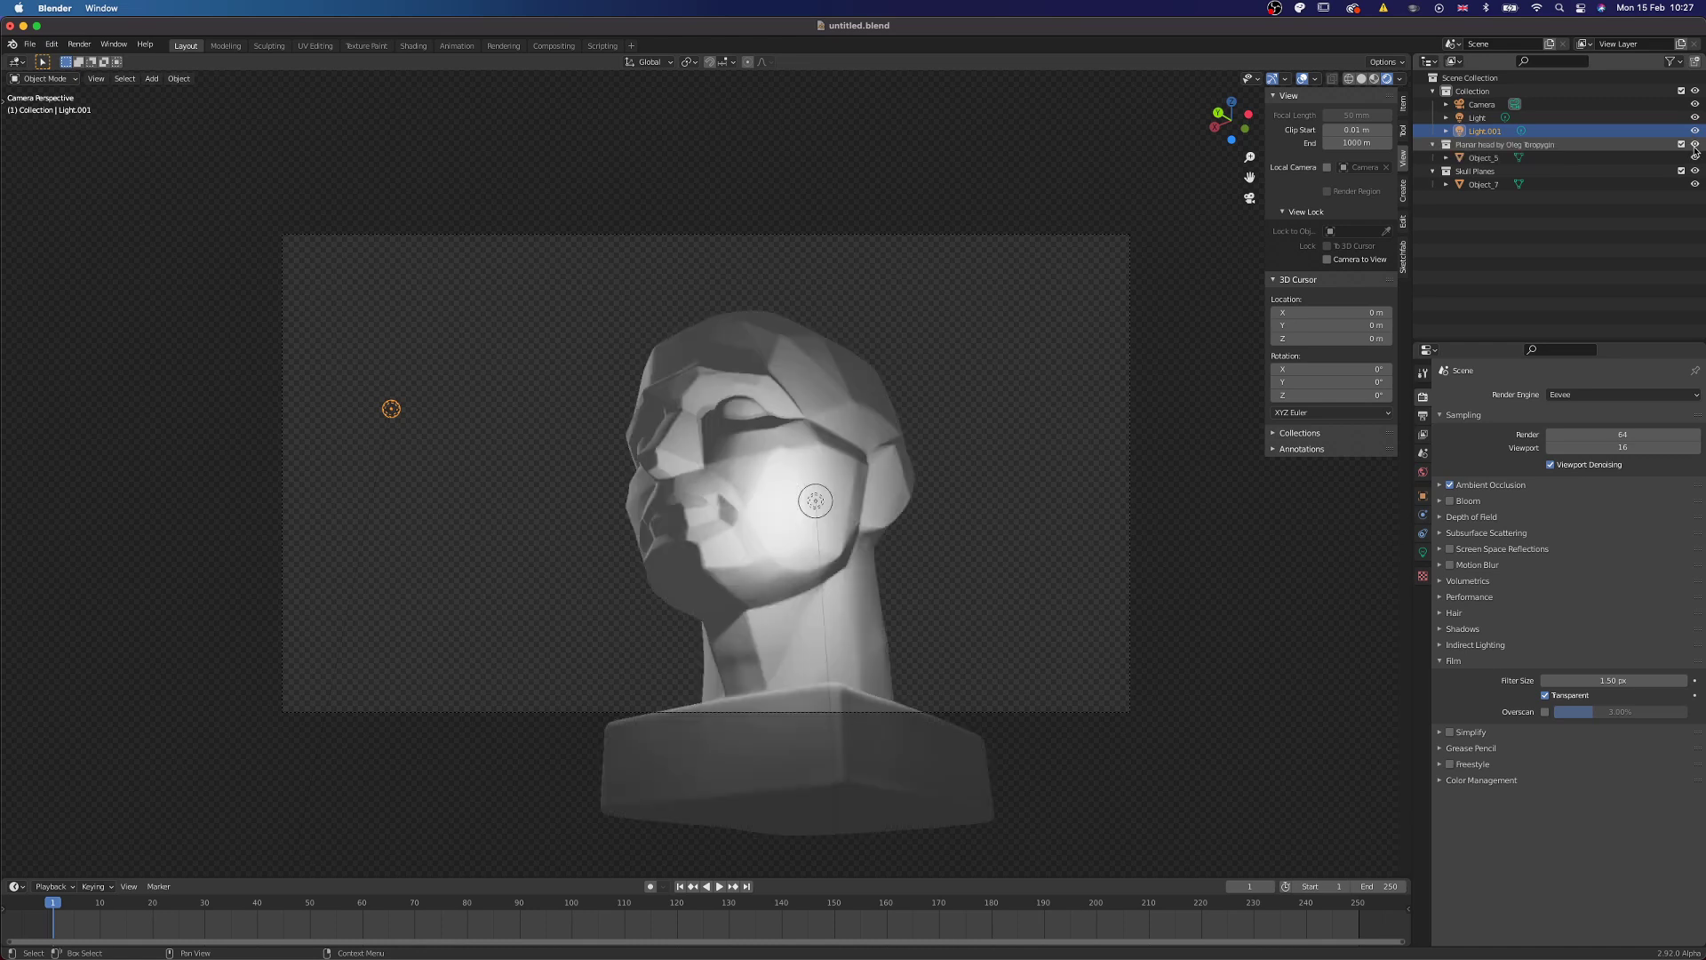
click(1695, 144)
click(1695, 145)
click(1695, 144)
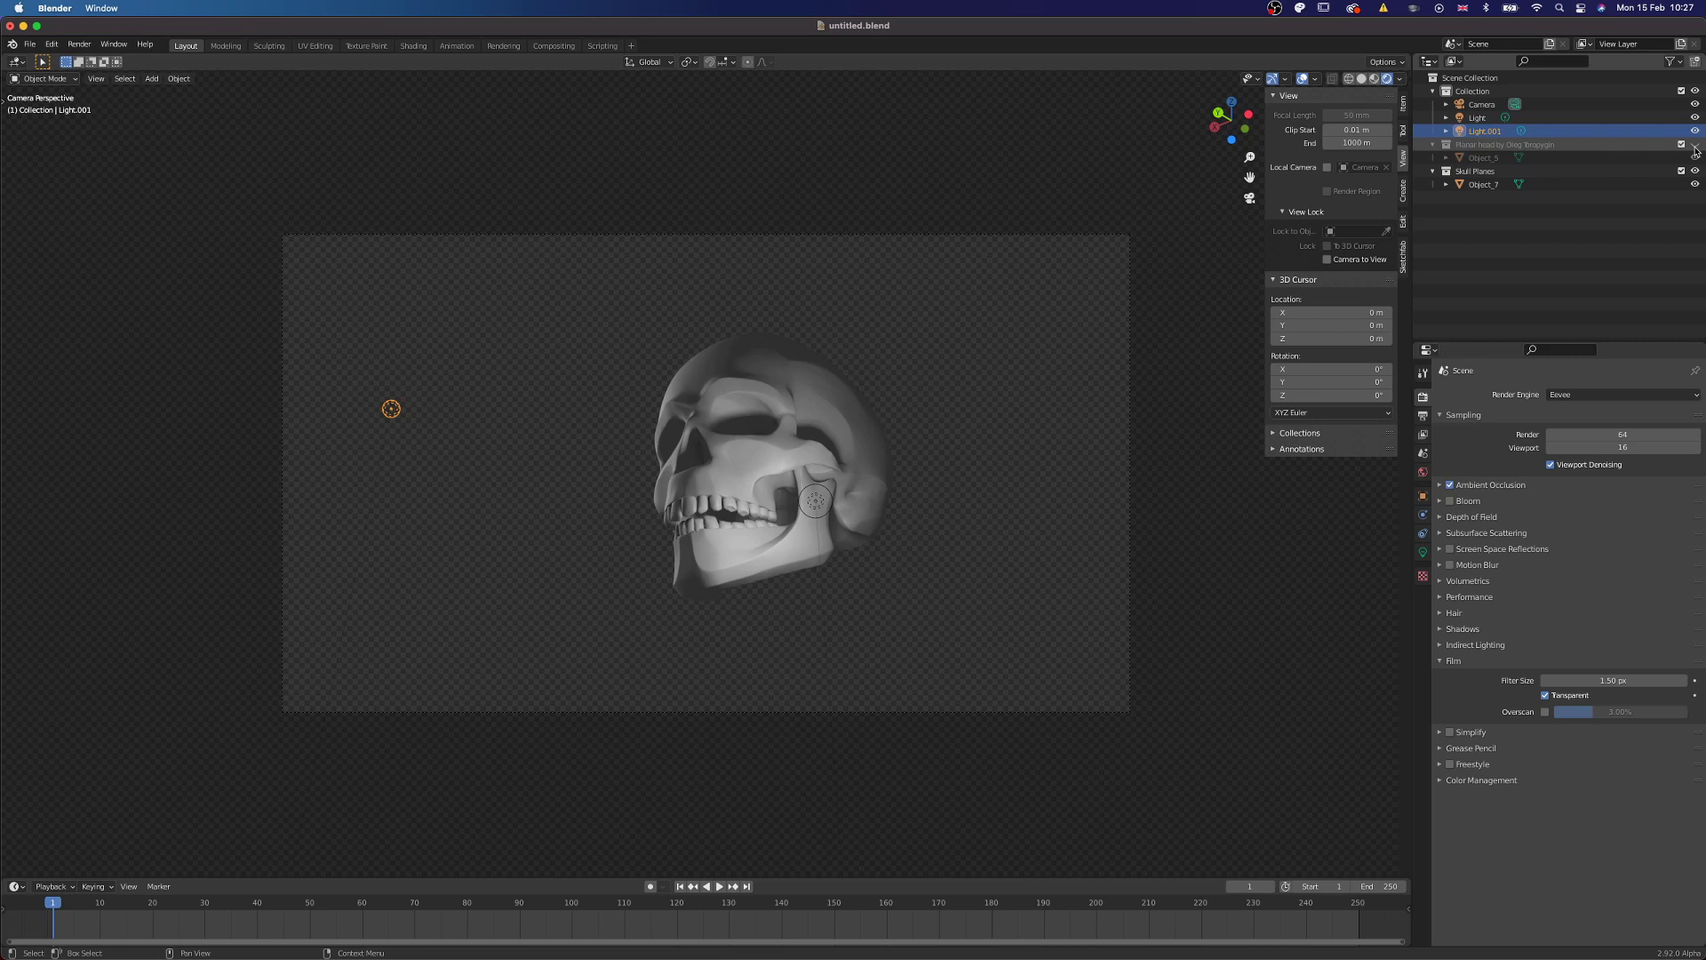
Step: Try to render the skull on its own with the planar head hidden only in the viewport
click(1540, 171)
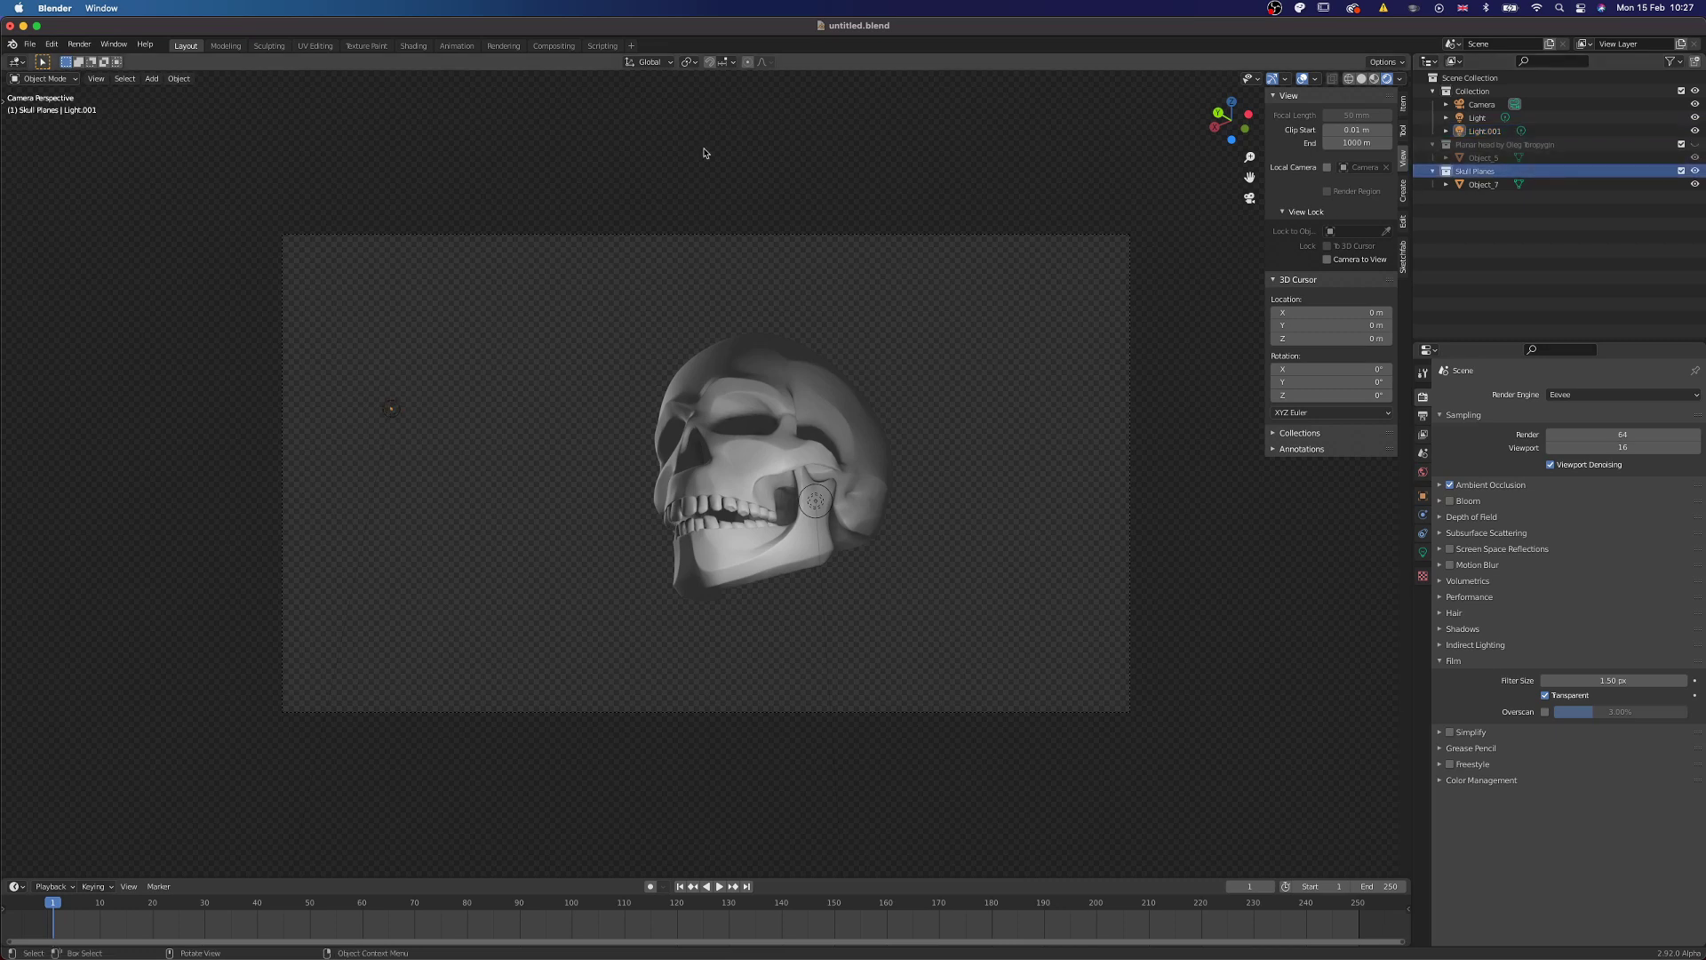
click(79, 44)
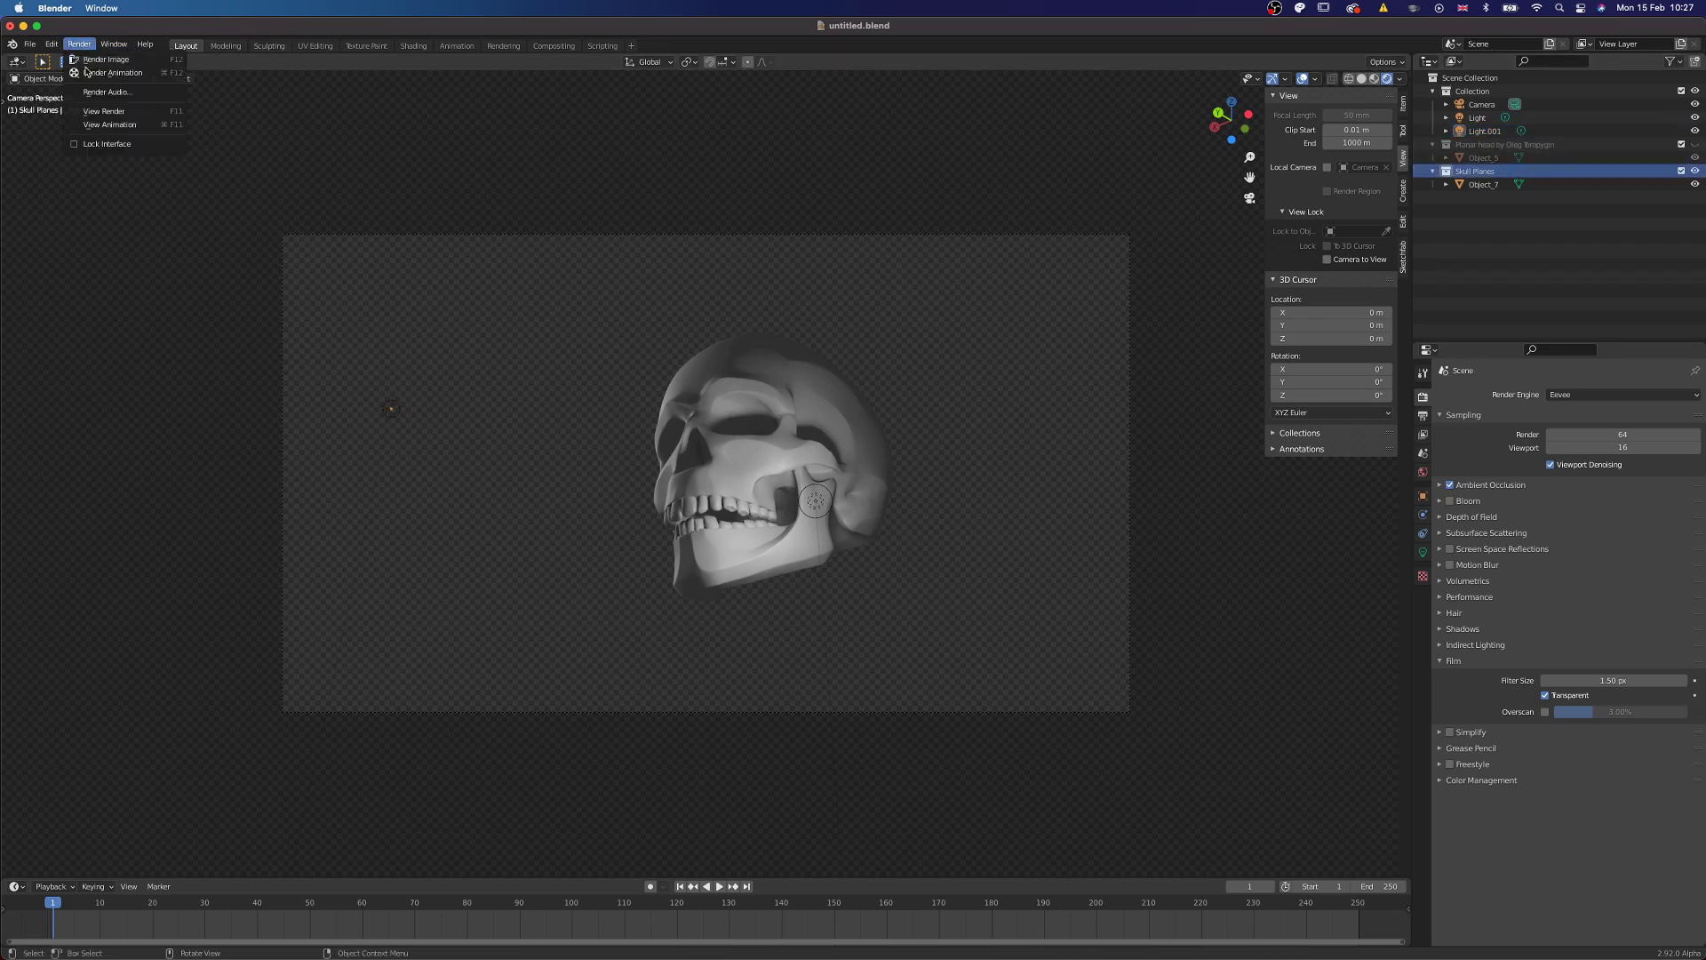
click(130, 60)
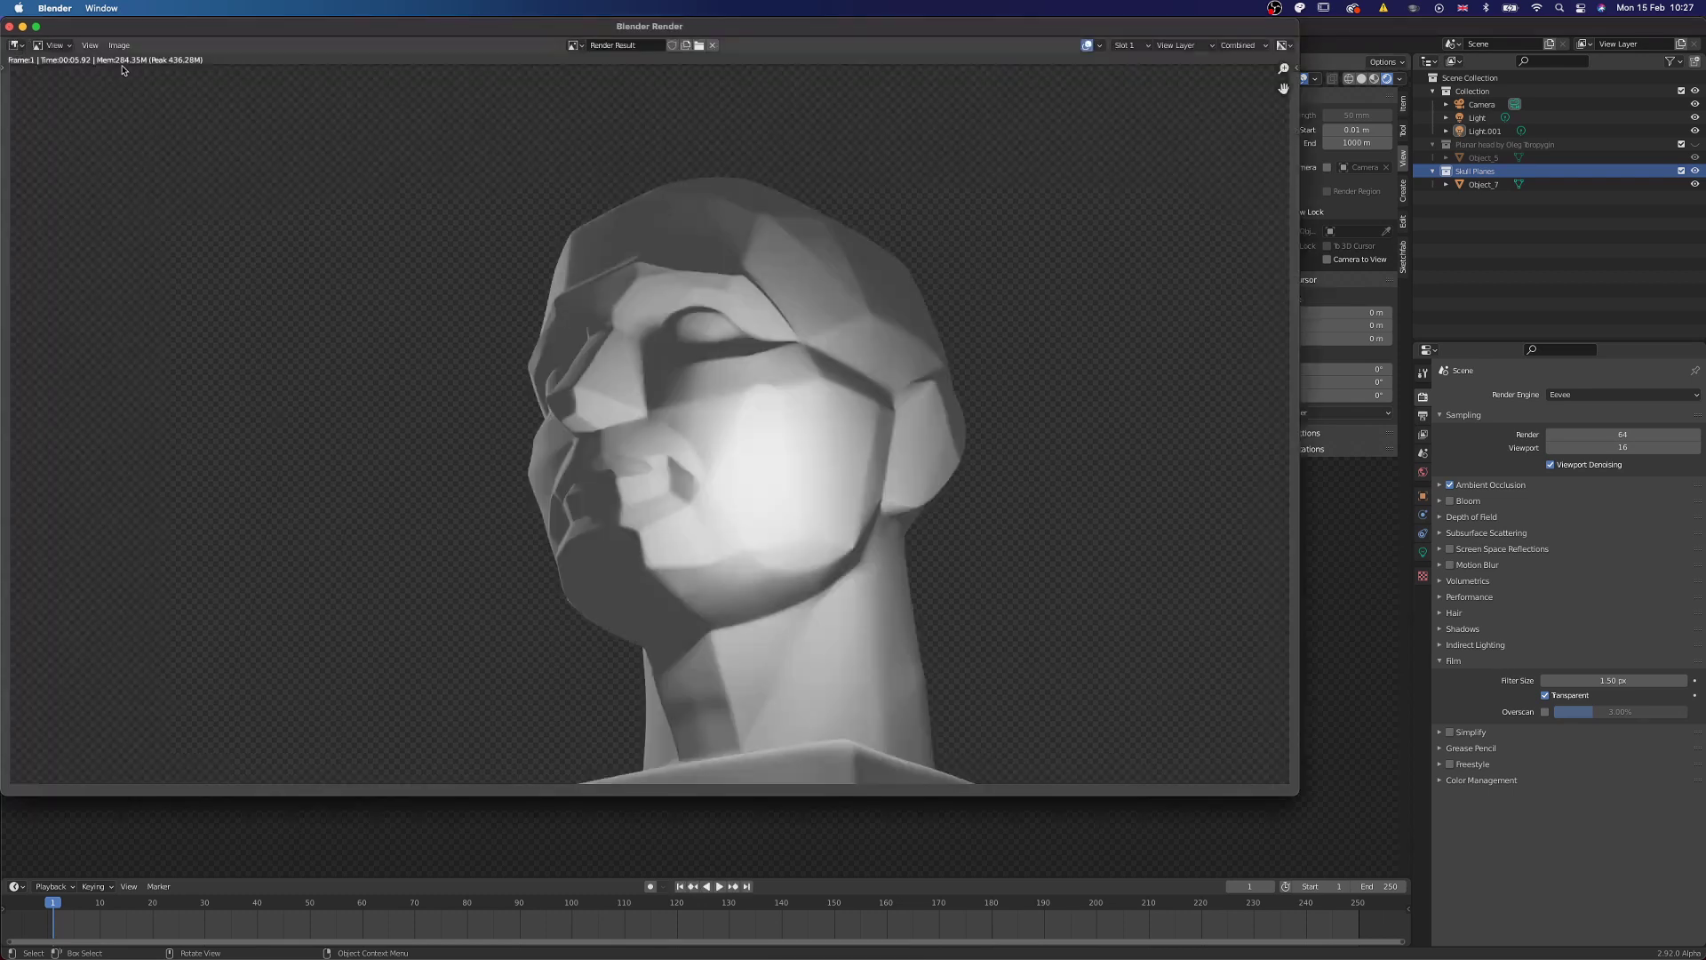
key(Escape)
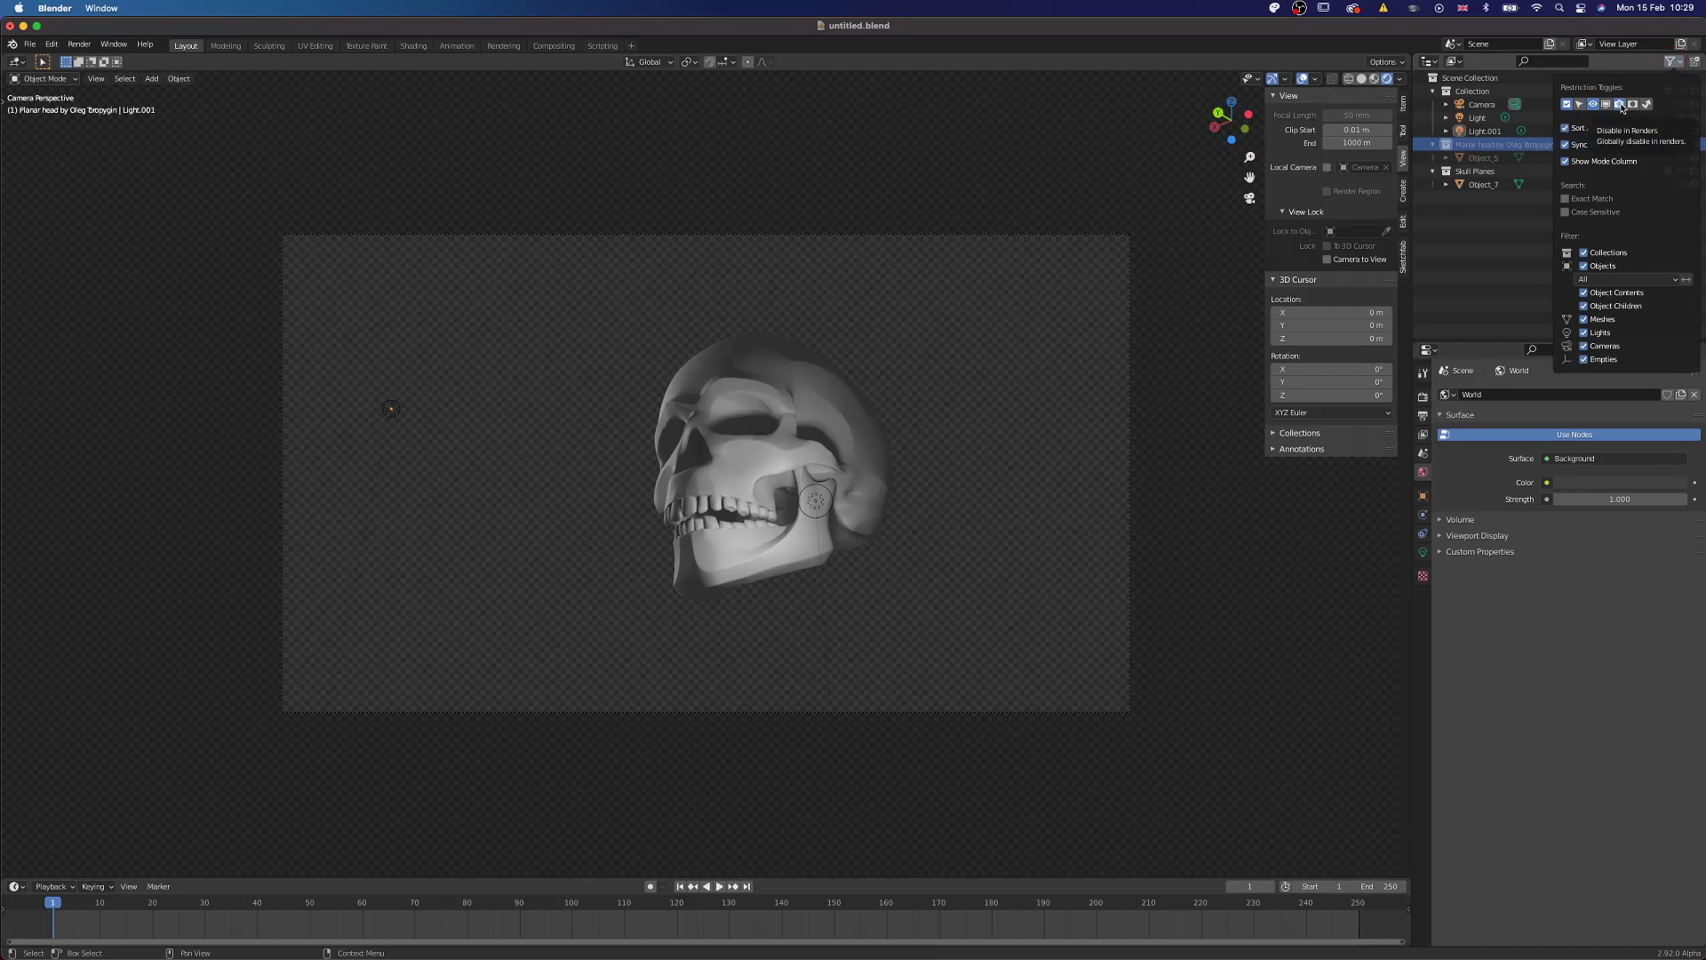
Step: Disable the planar head collection in renders and render the skull from the camera
click(1671, 62)
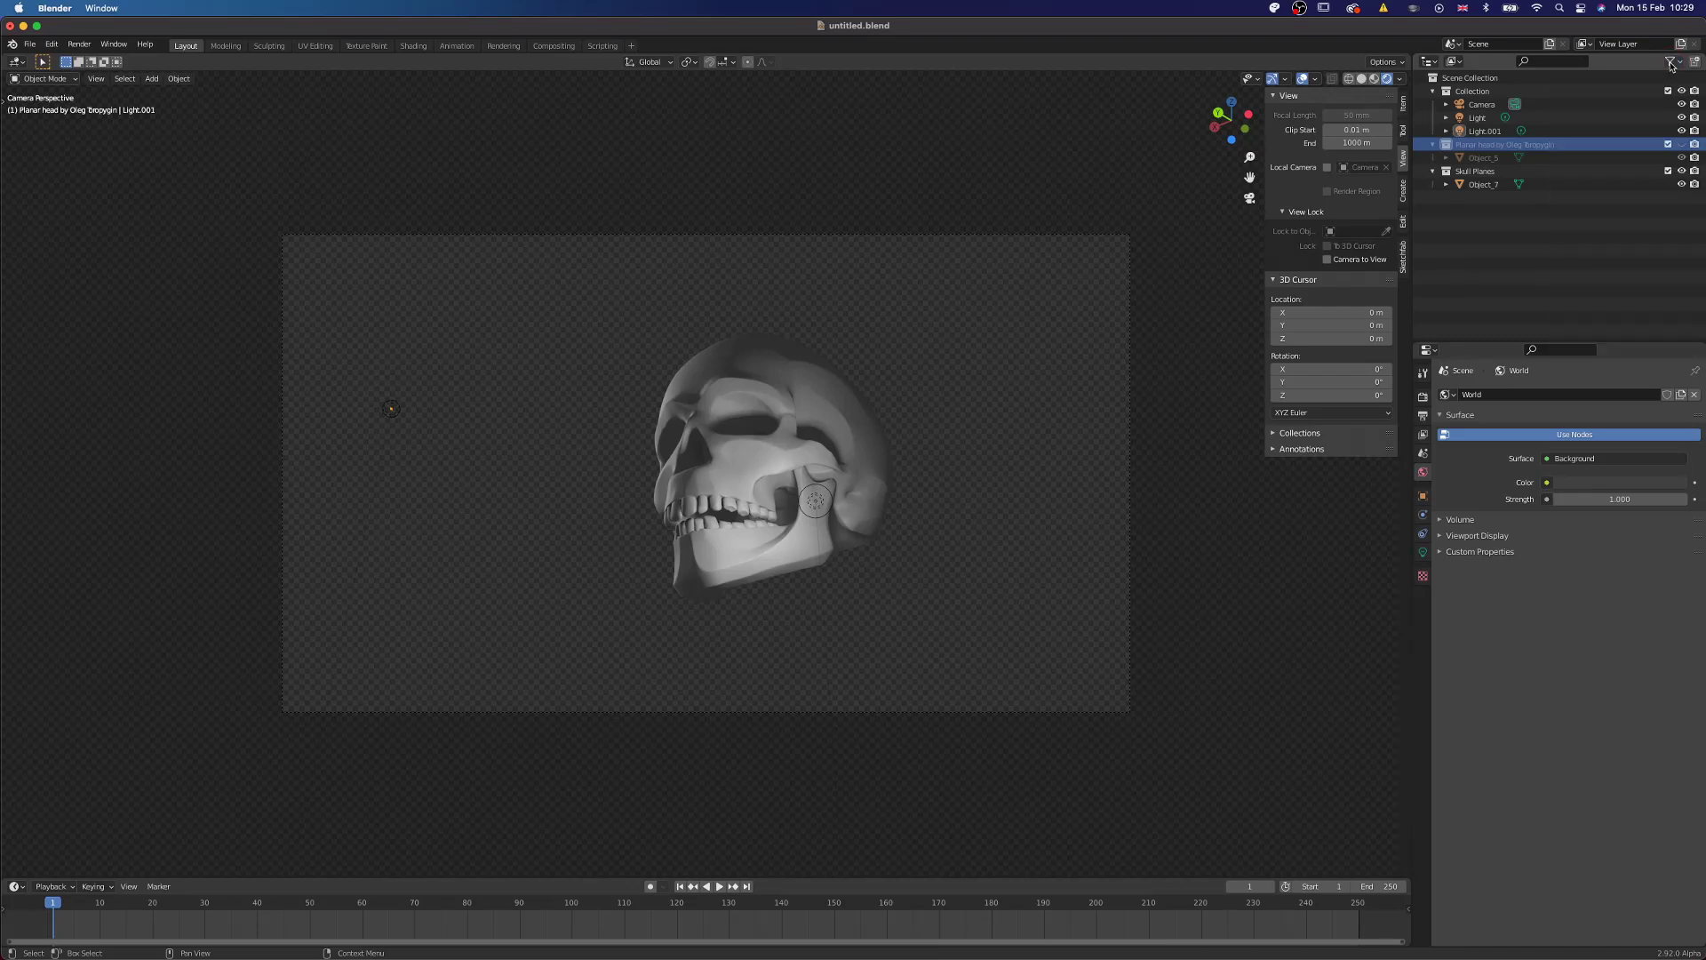
click(1695, 146)
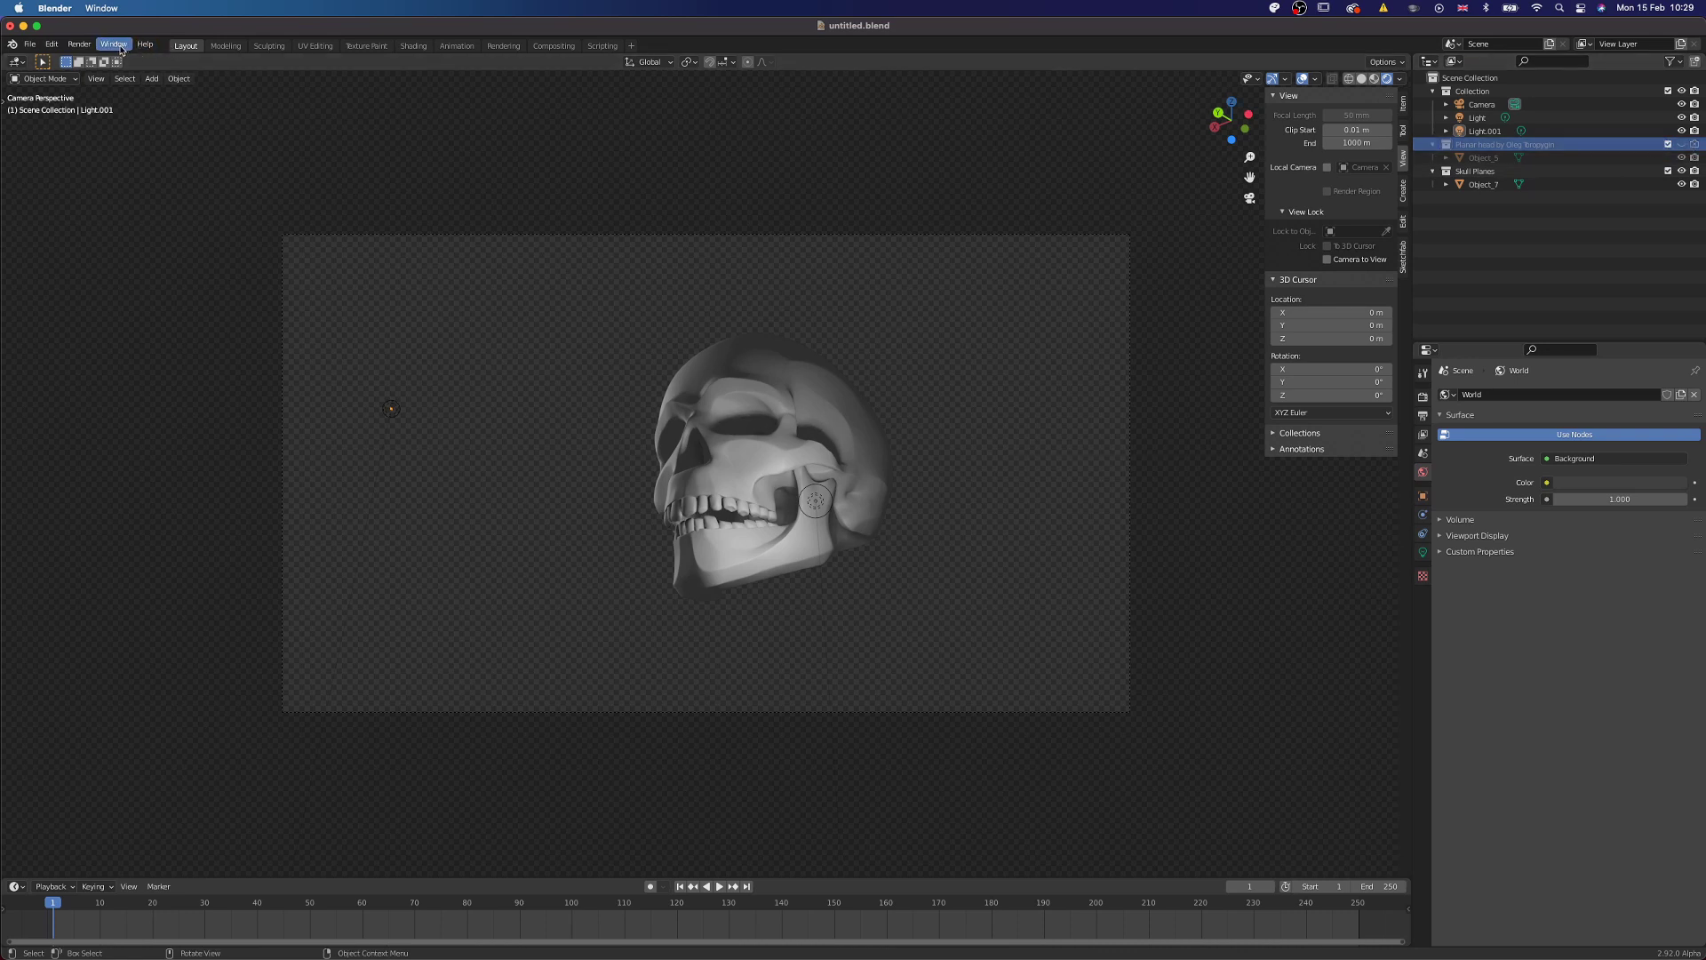
click(89, 46)
click(95, 59)
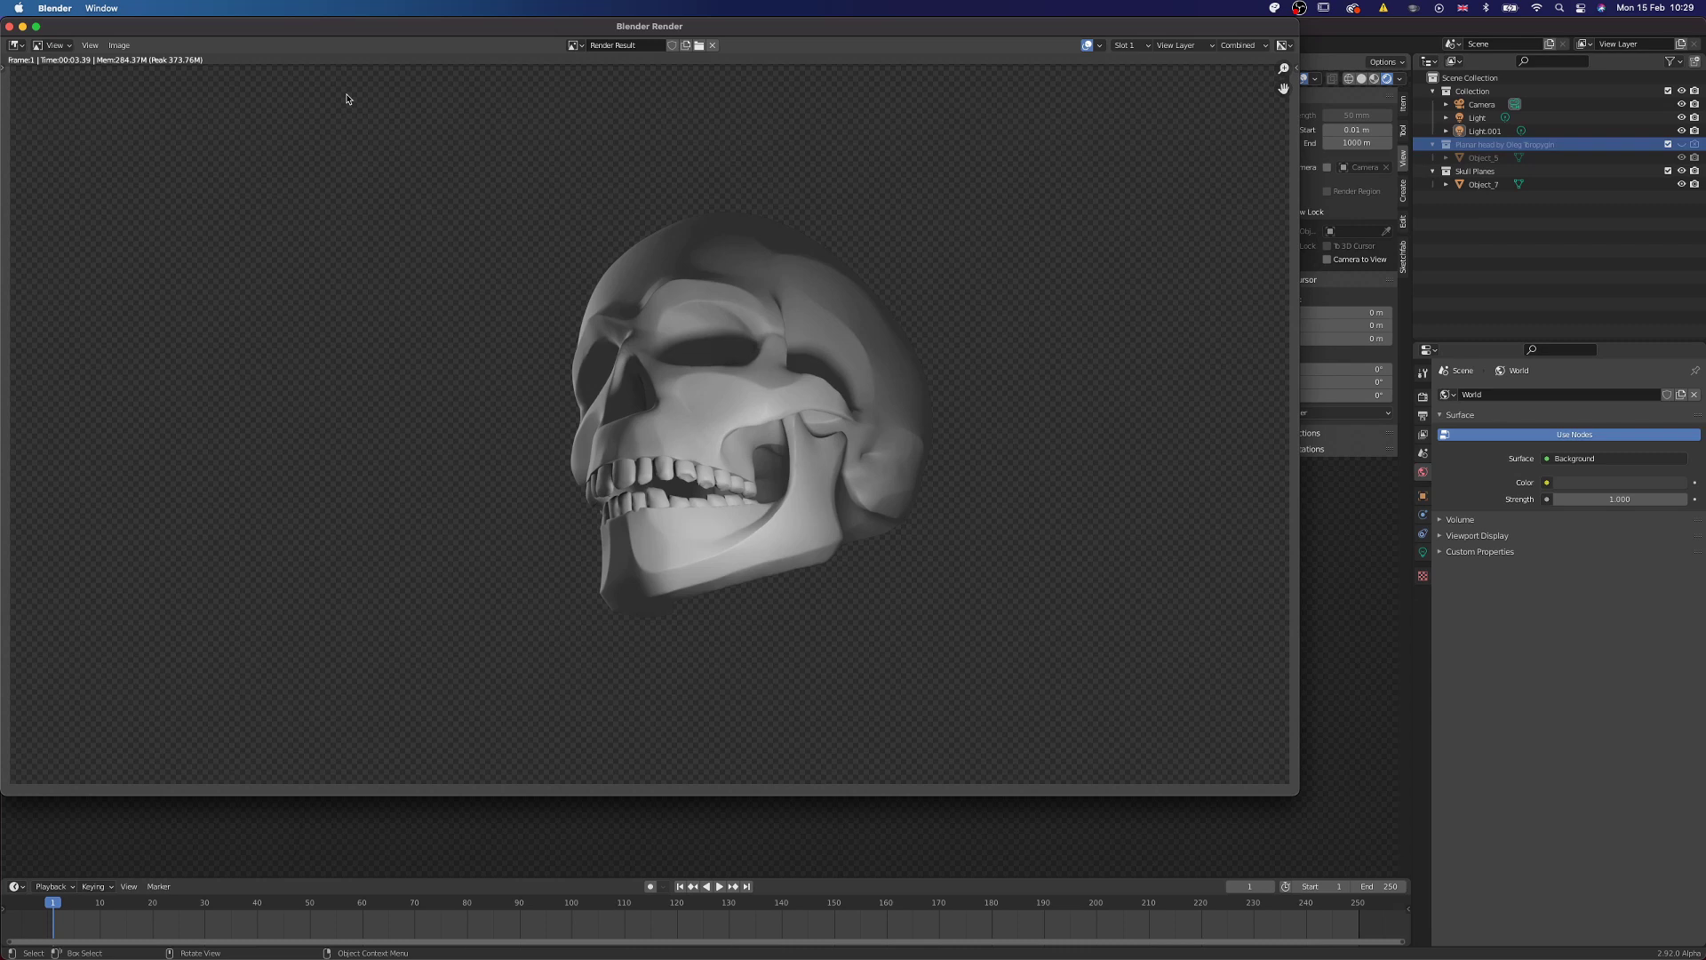
click(118, 46)
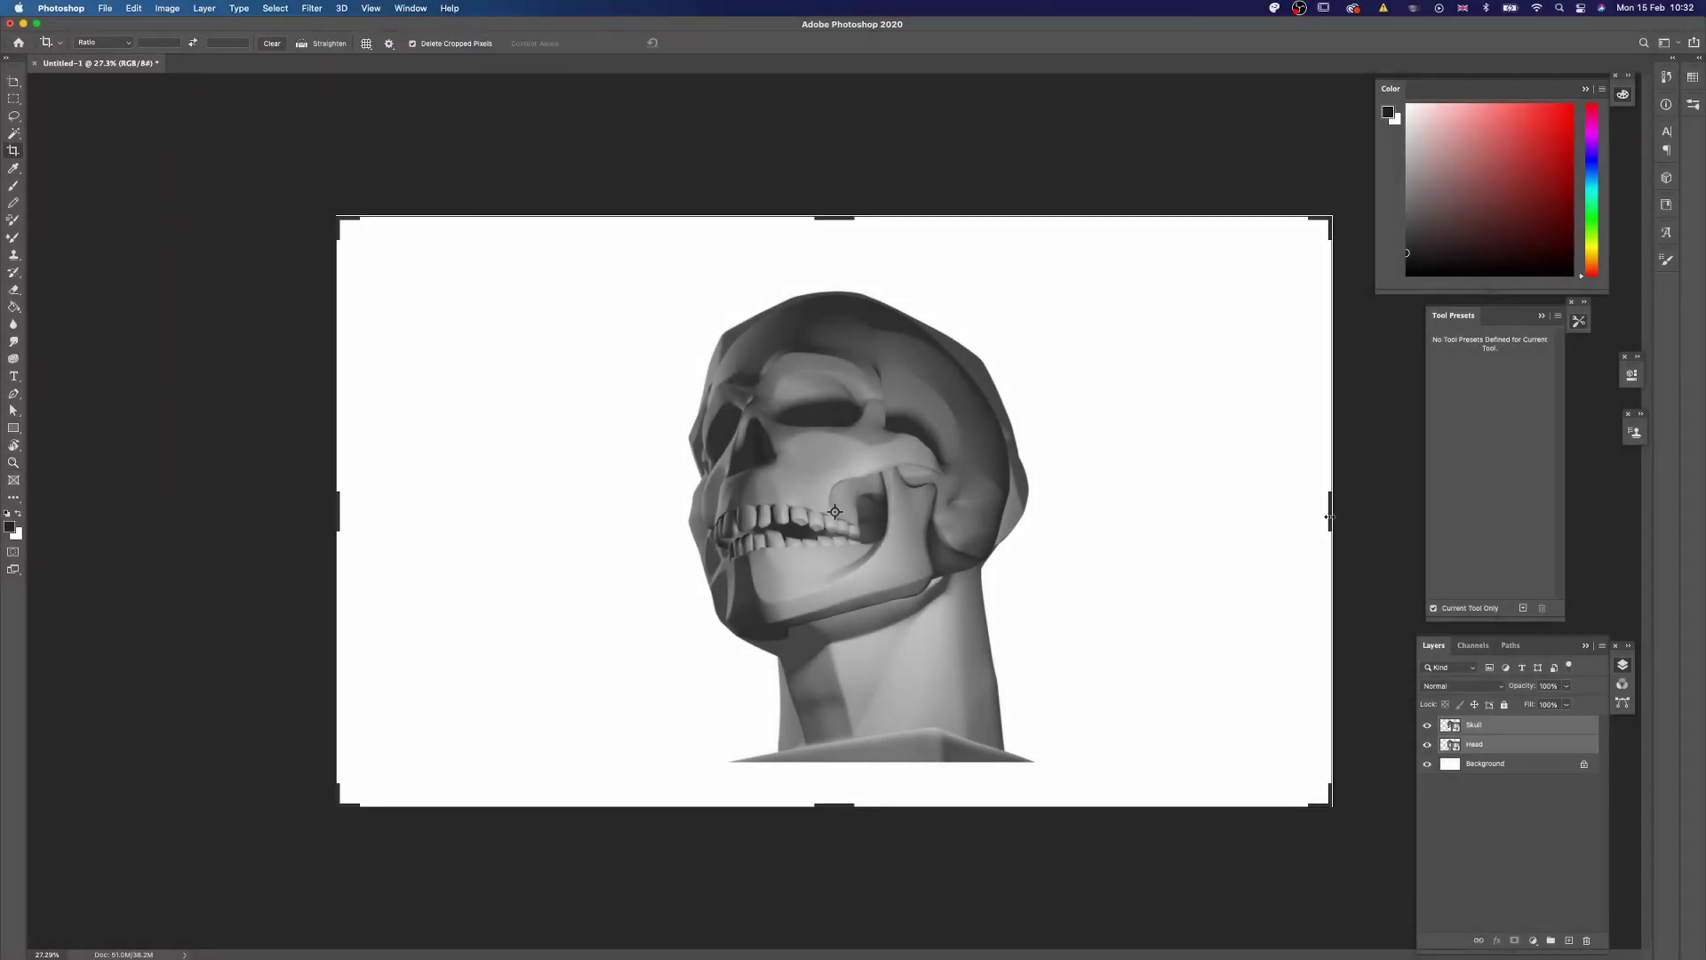
Step: In Photoshop, crop the canvas narrower around the overlaid head and skull, and fill the Background layer with near-black
drag(1334, 511, 1117, 503)
key(Return)
click(1501, 789)
key(g)
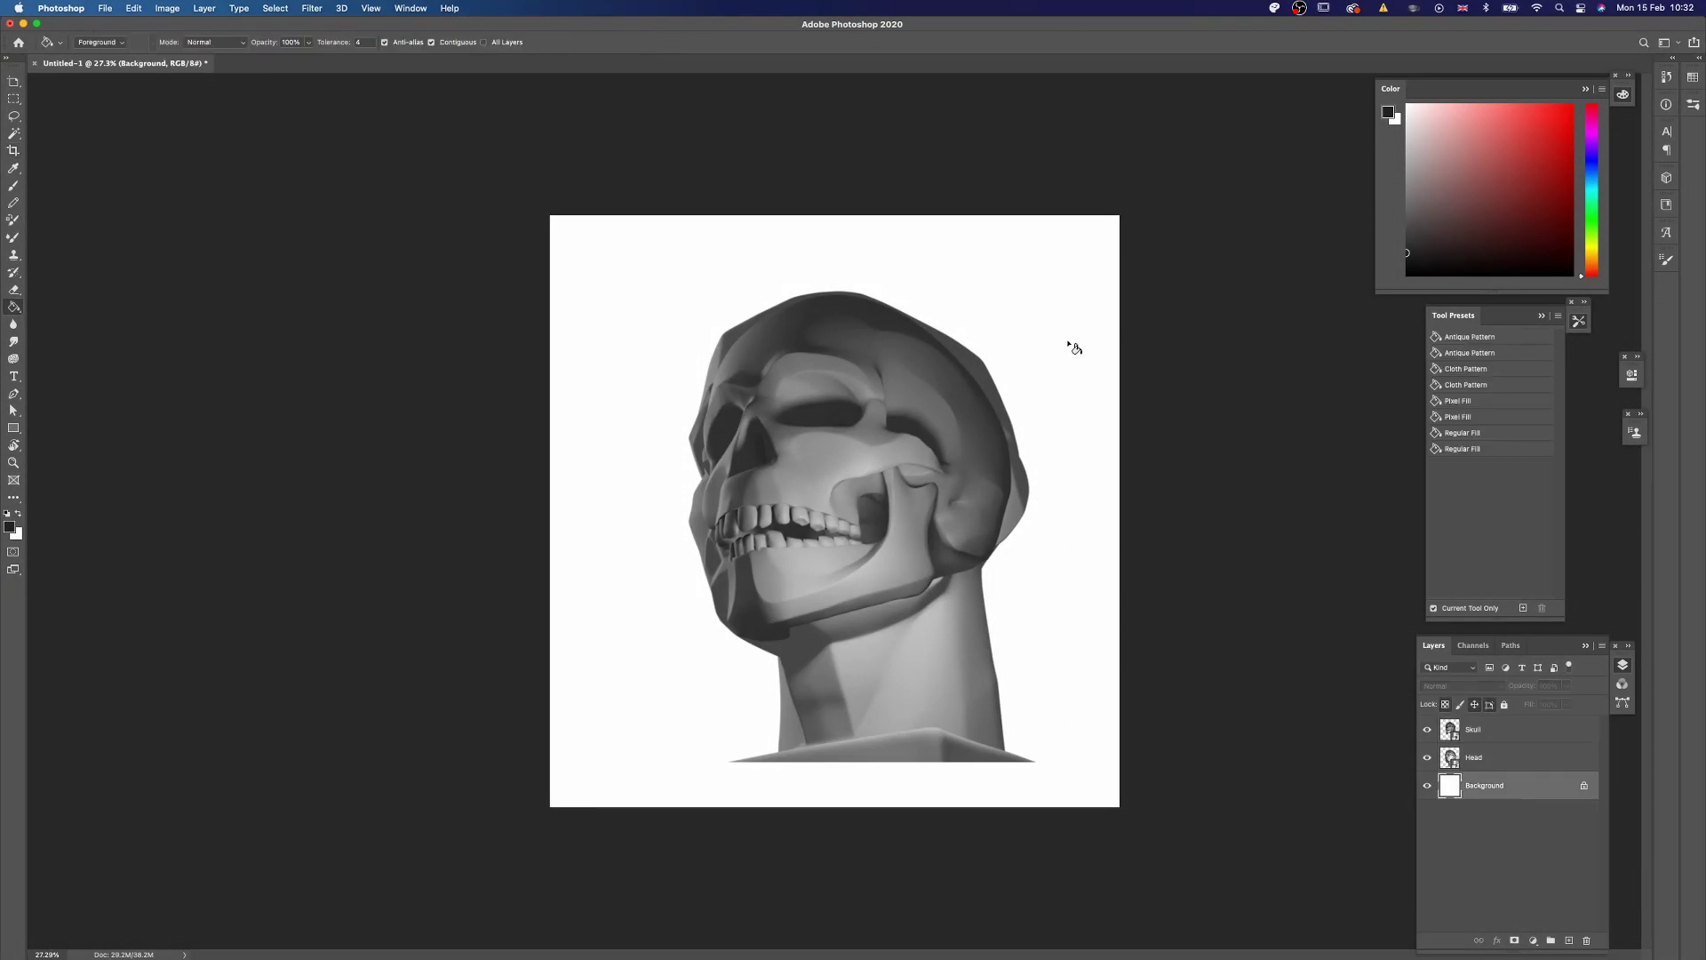
click(1069, 345)
Step: Scale up the Skull and Head layers together and position them so the neck base meets the canvas's bottom edge
click(1491, 745)
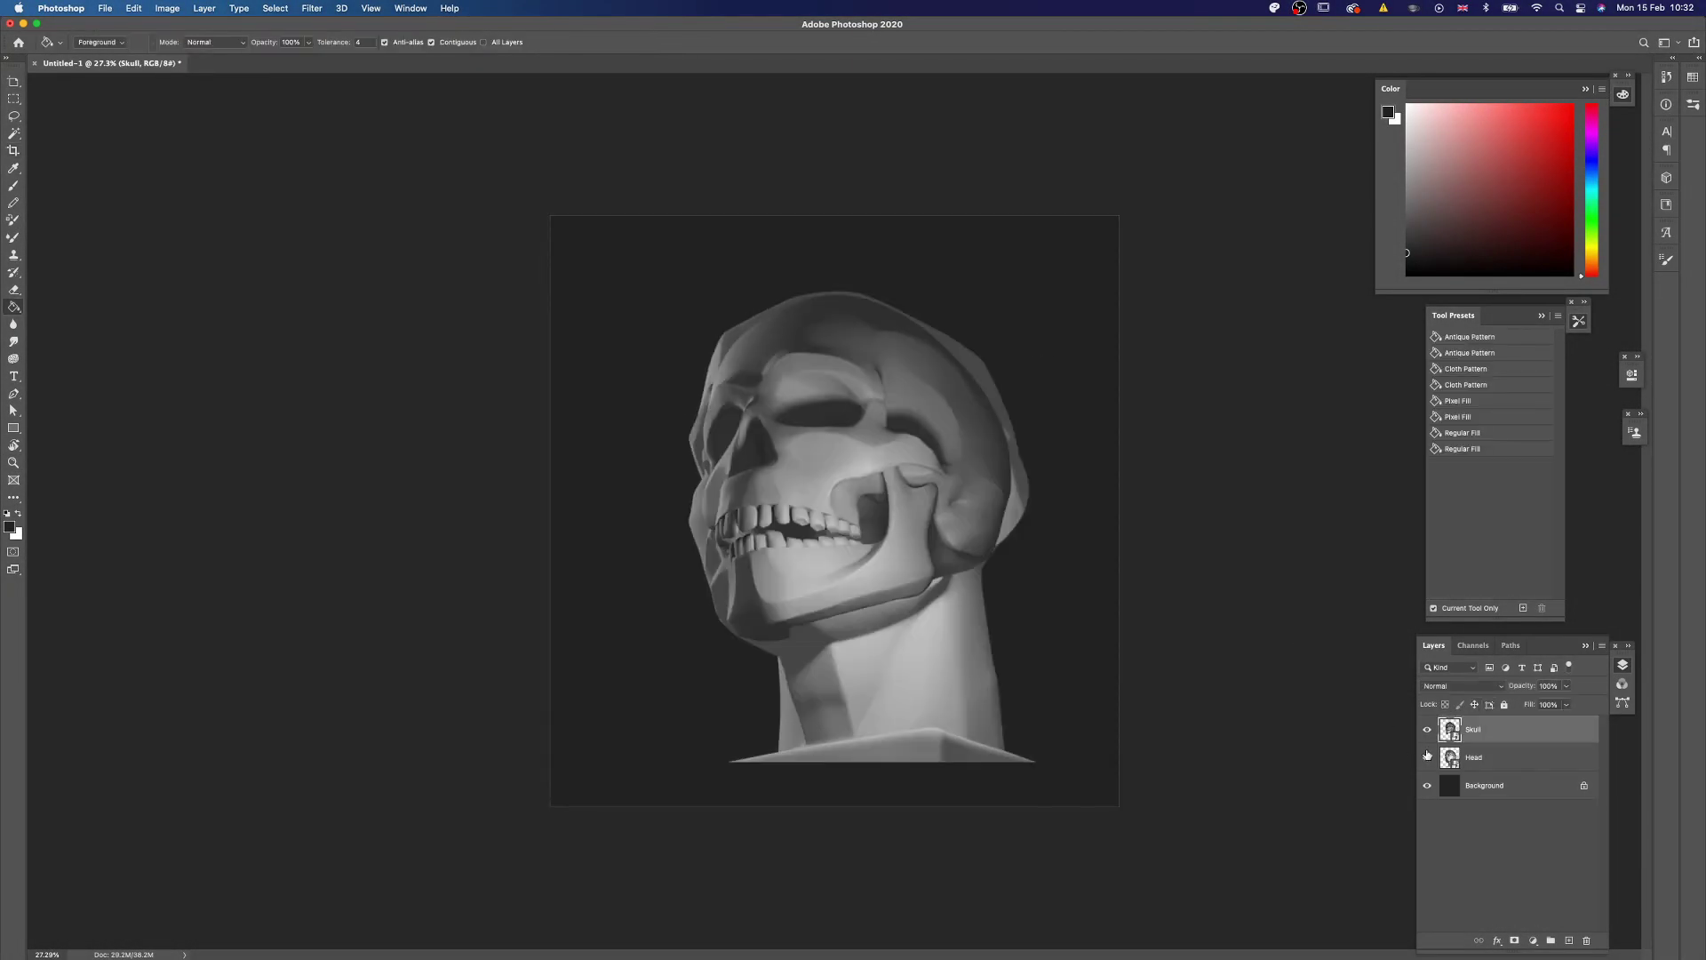
shift+click(1496, 756)
key(ctrl+t)
drag(860, 773, 858, 826)
drag(885, 731, 884, 742)
drag(857, 838, 857, 817)
key(Return)
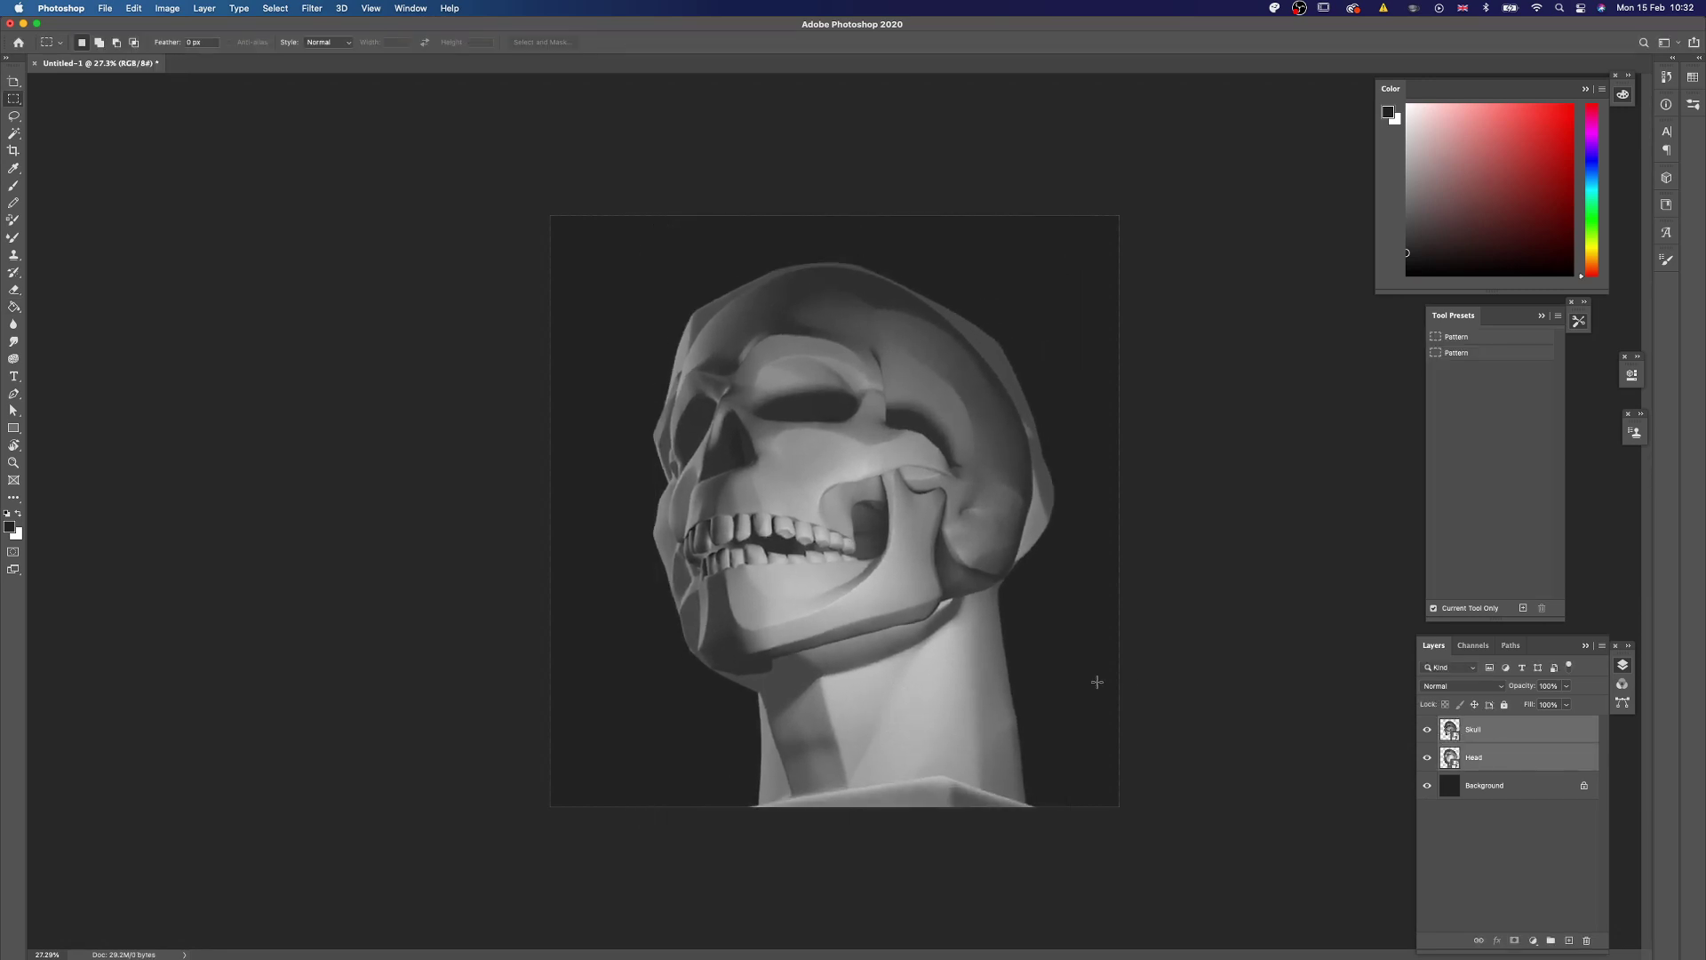
Step: Rasterize the Skull and Head layers
key(z)
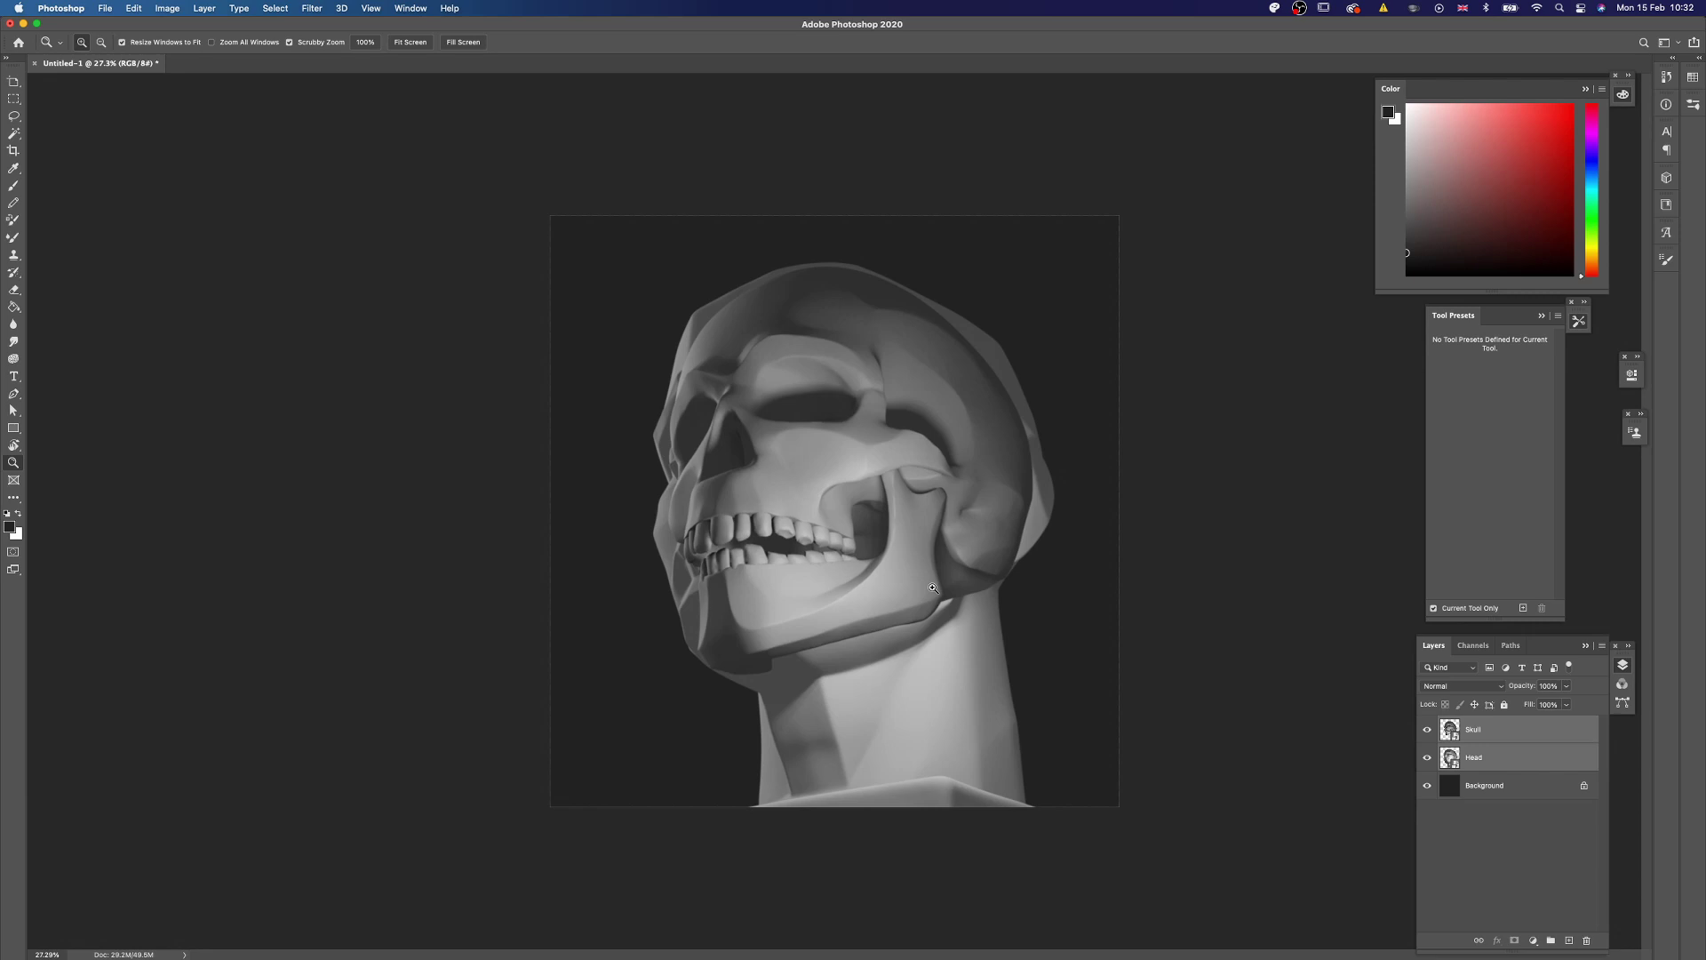
drag(883, 724, 860, 728)
click(1504, 730)
shift+click(1504, 756)
right_click(1497, 731)
click(1535, 559)
Step: Add a layer mask to the Skull layer and fill it with black to hide the whole skull
click(1501, 732)
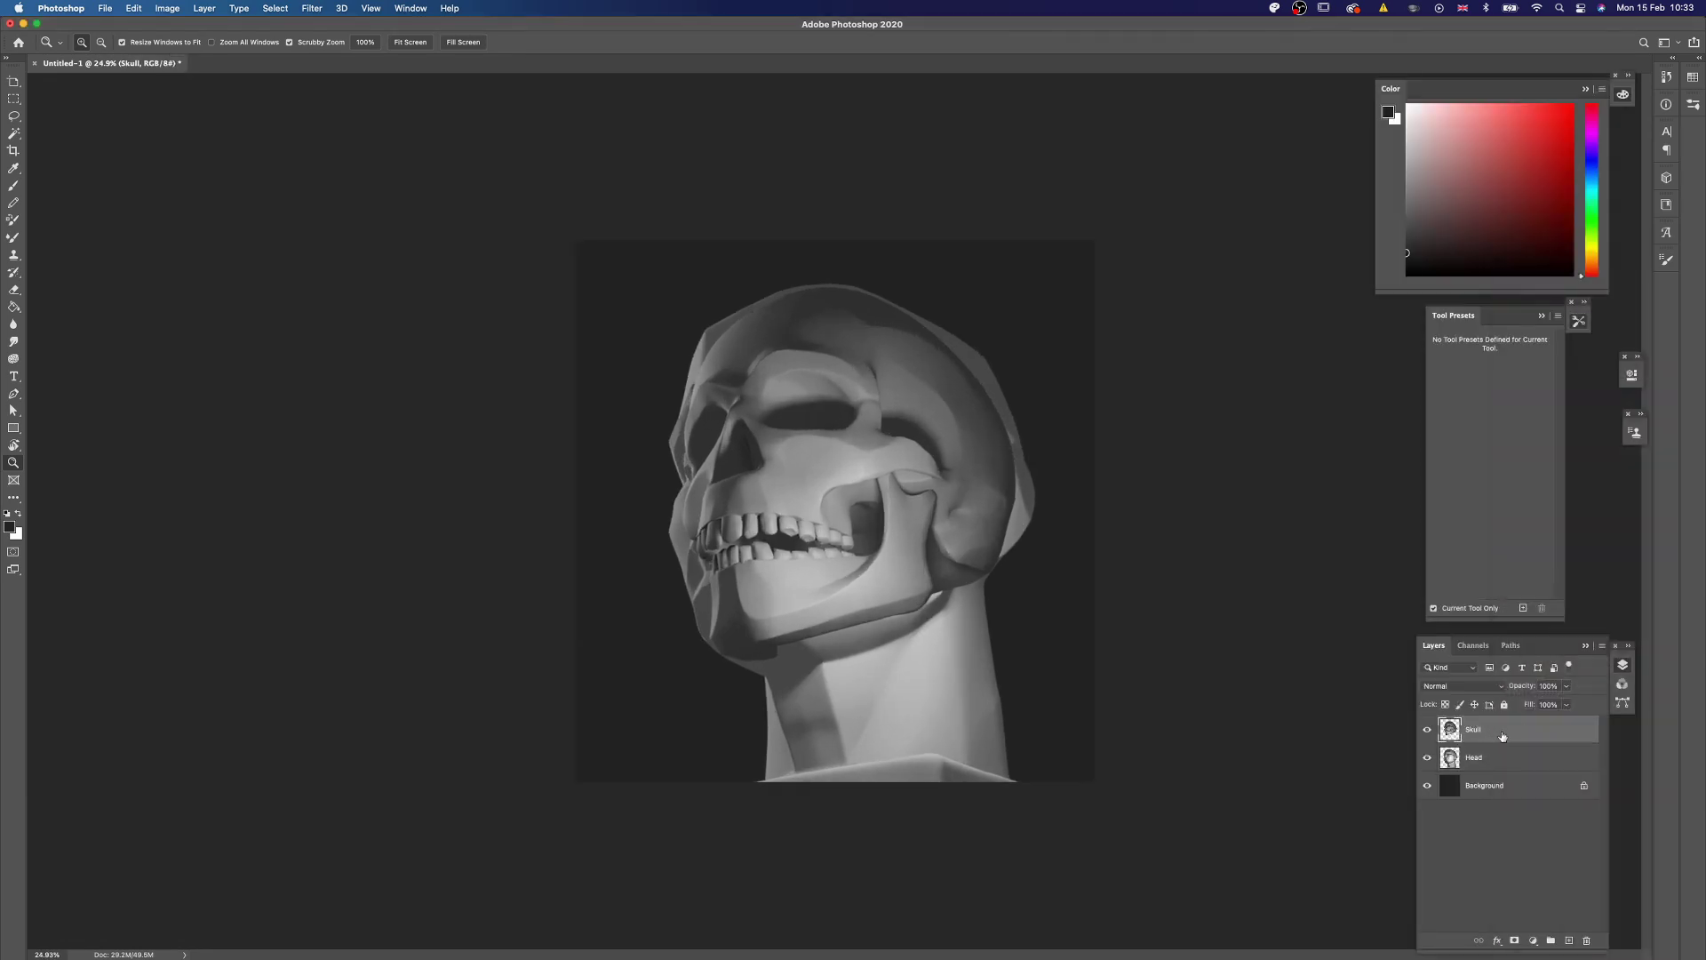
click(1515, 940)
drag(887, 500, 890, 500)
key(b)
key(g)
key(x)
click(896, 505)
Step: Paint white on the Skull layer's mask to reveal the teeth, jaw and cheekbone across the head's cheek
key(b)
key(x)
right_click(931, 498)
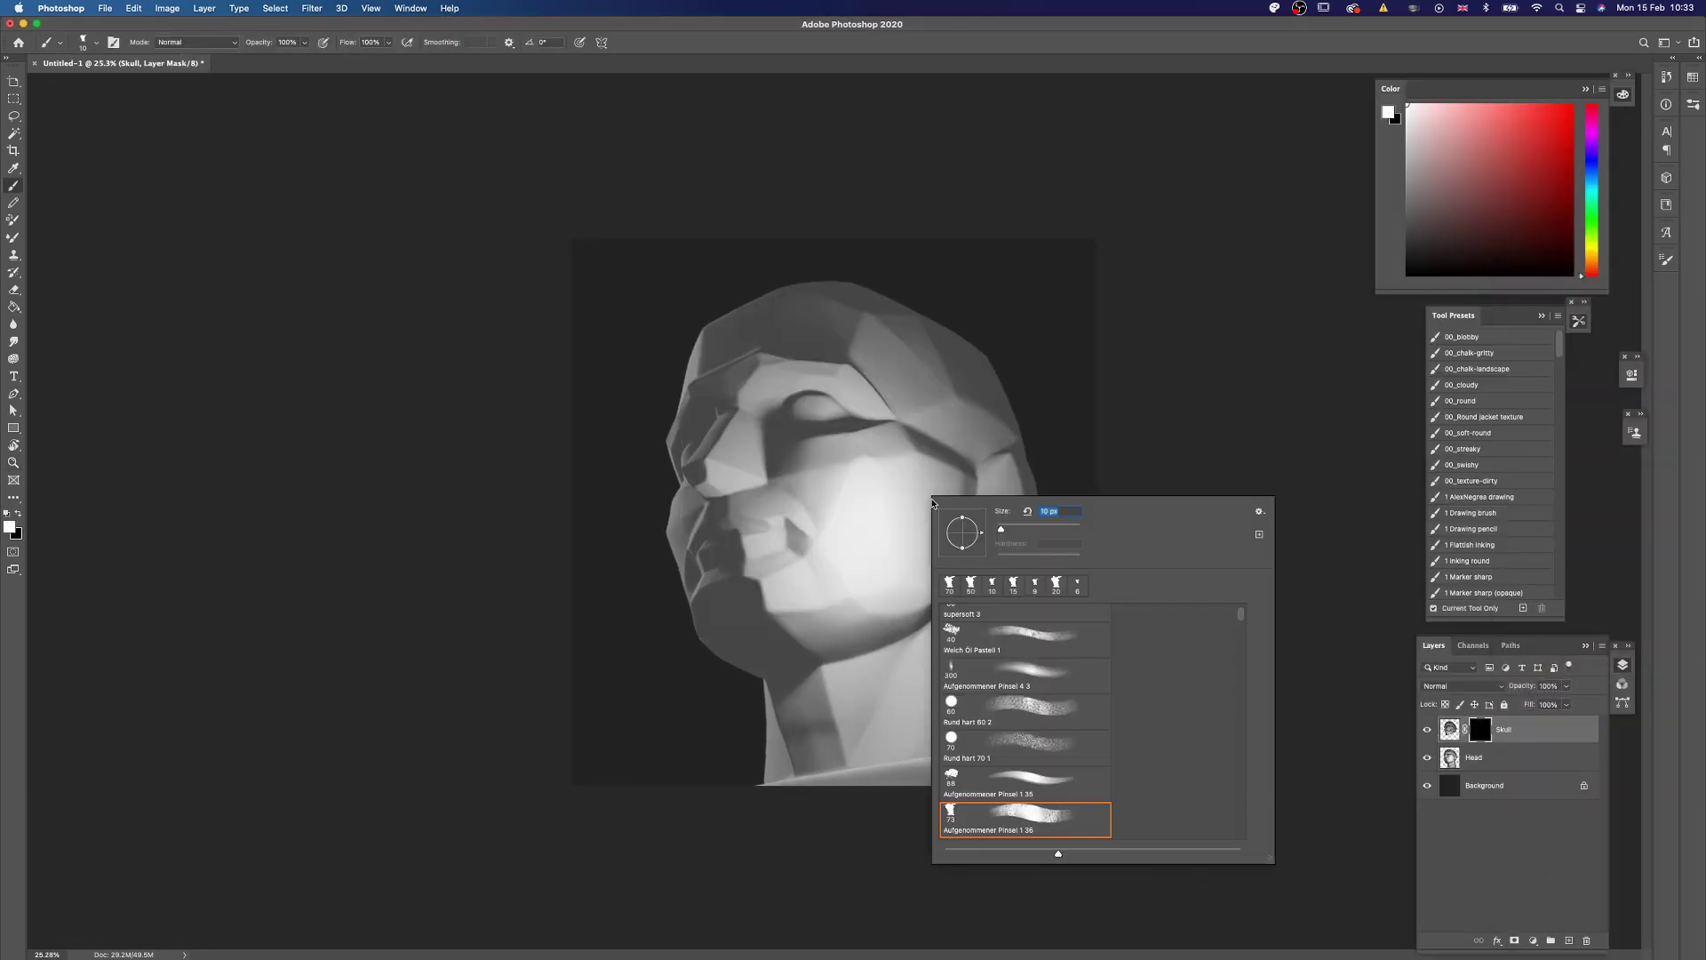
drag(1271, 860, 1325, 871)
click(1231, 695)
mouse_move(837, 606)
mouse_down()
mouse_move(889, 536)
mouse_move(846, 564)
mouse_move(804, 547)
mouse_move(873, 569)
mouse_move(951, 479)
mouse_move(915, 604)
mouse_move(978, 564)
mouse_move(875, 531)
mouse_move(835, 487)
mouse_move(883, 463)
mouse_move(958, 481)
mouse_move(920, 582)
mouse_move(853, 583)
mouse_move(782, 534)
mouse_move(855, 535)
mouse_move(738, 528)
mouse_up()
key(bracketright)
key(bracketright)
key(bracketright)
key(bracketright)
key(bracketright)
key(bracketright)
key(bracketleft)
key(bracketleft)
key(bracketleft)
key(x)
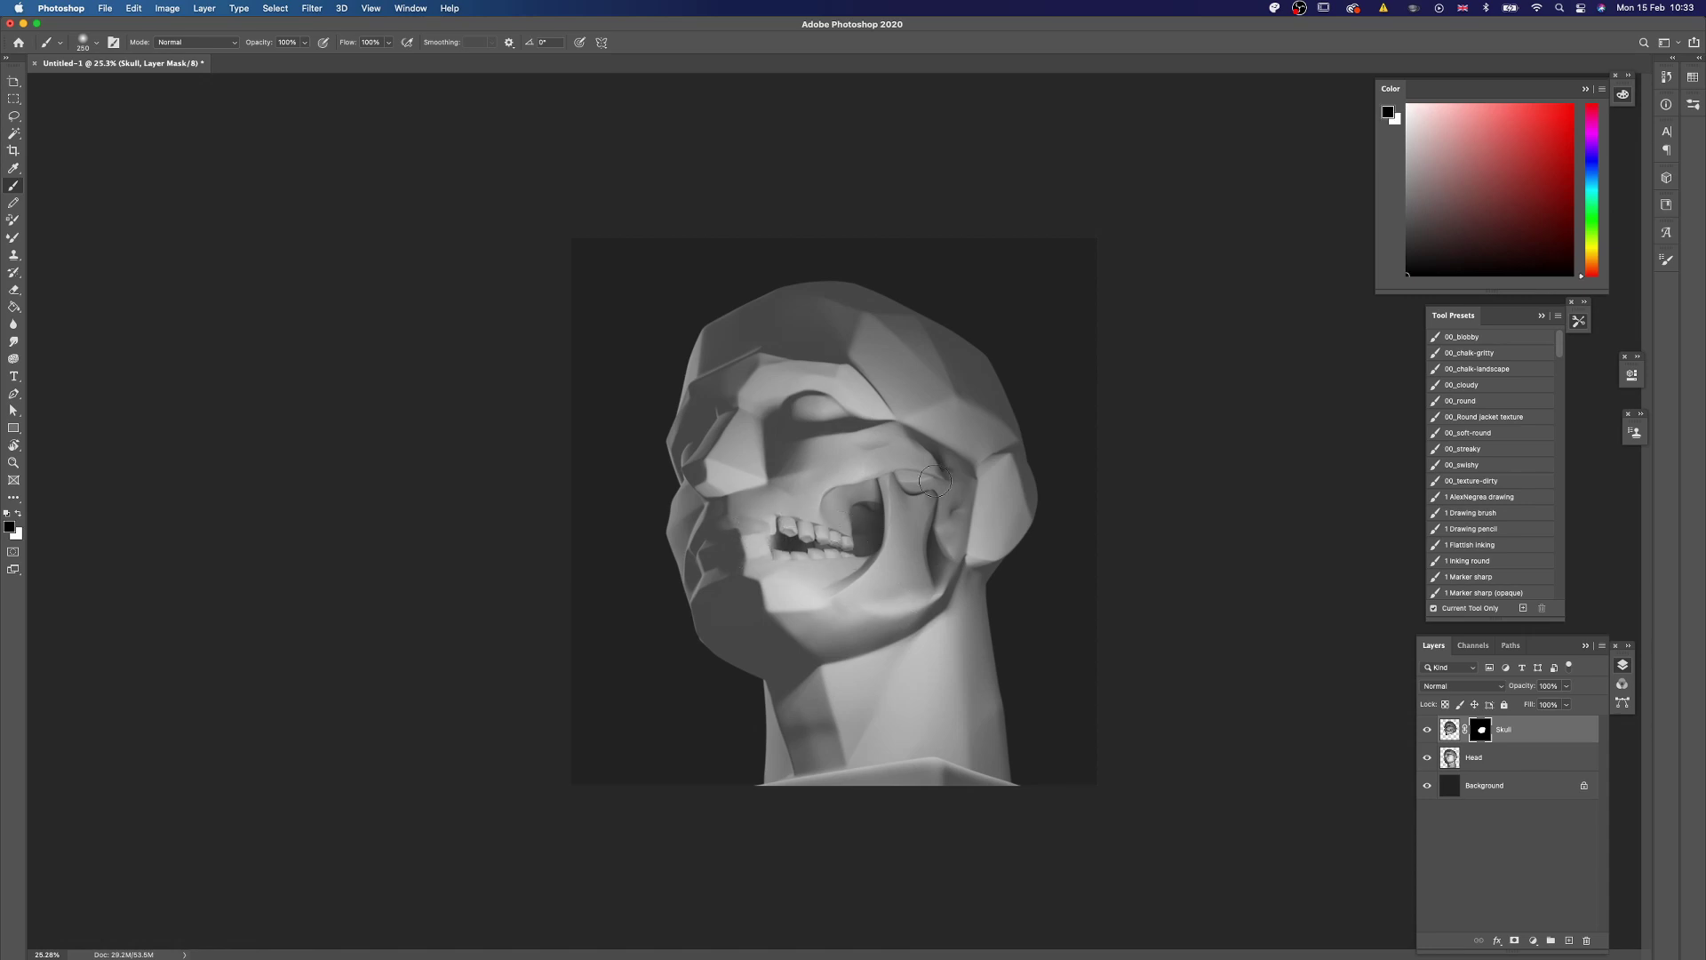
Step: Stretch the Skull layer's image slightly toward the ear with Free Transform
click(1450, 729)
key(ctrl+t)
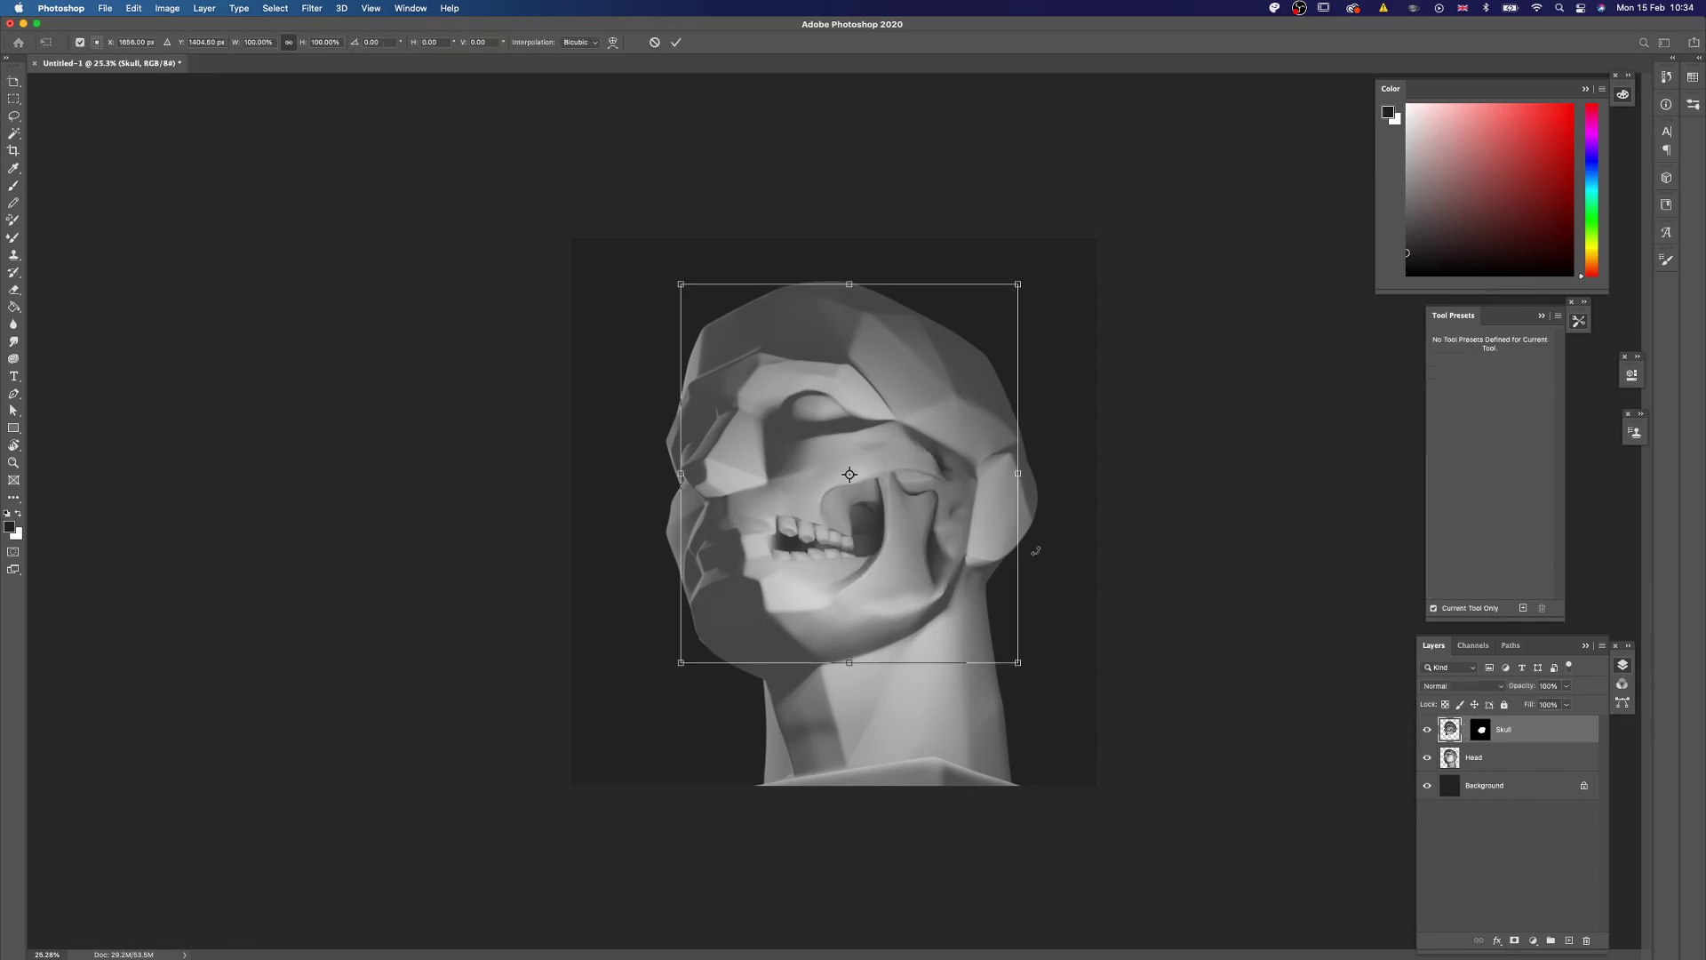
drag(1018, 473, 1031, 473)
key(Return)
key(b)
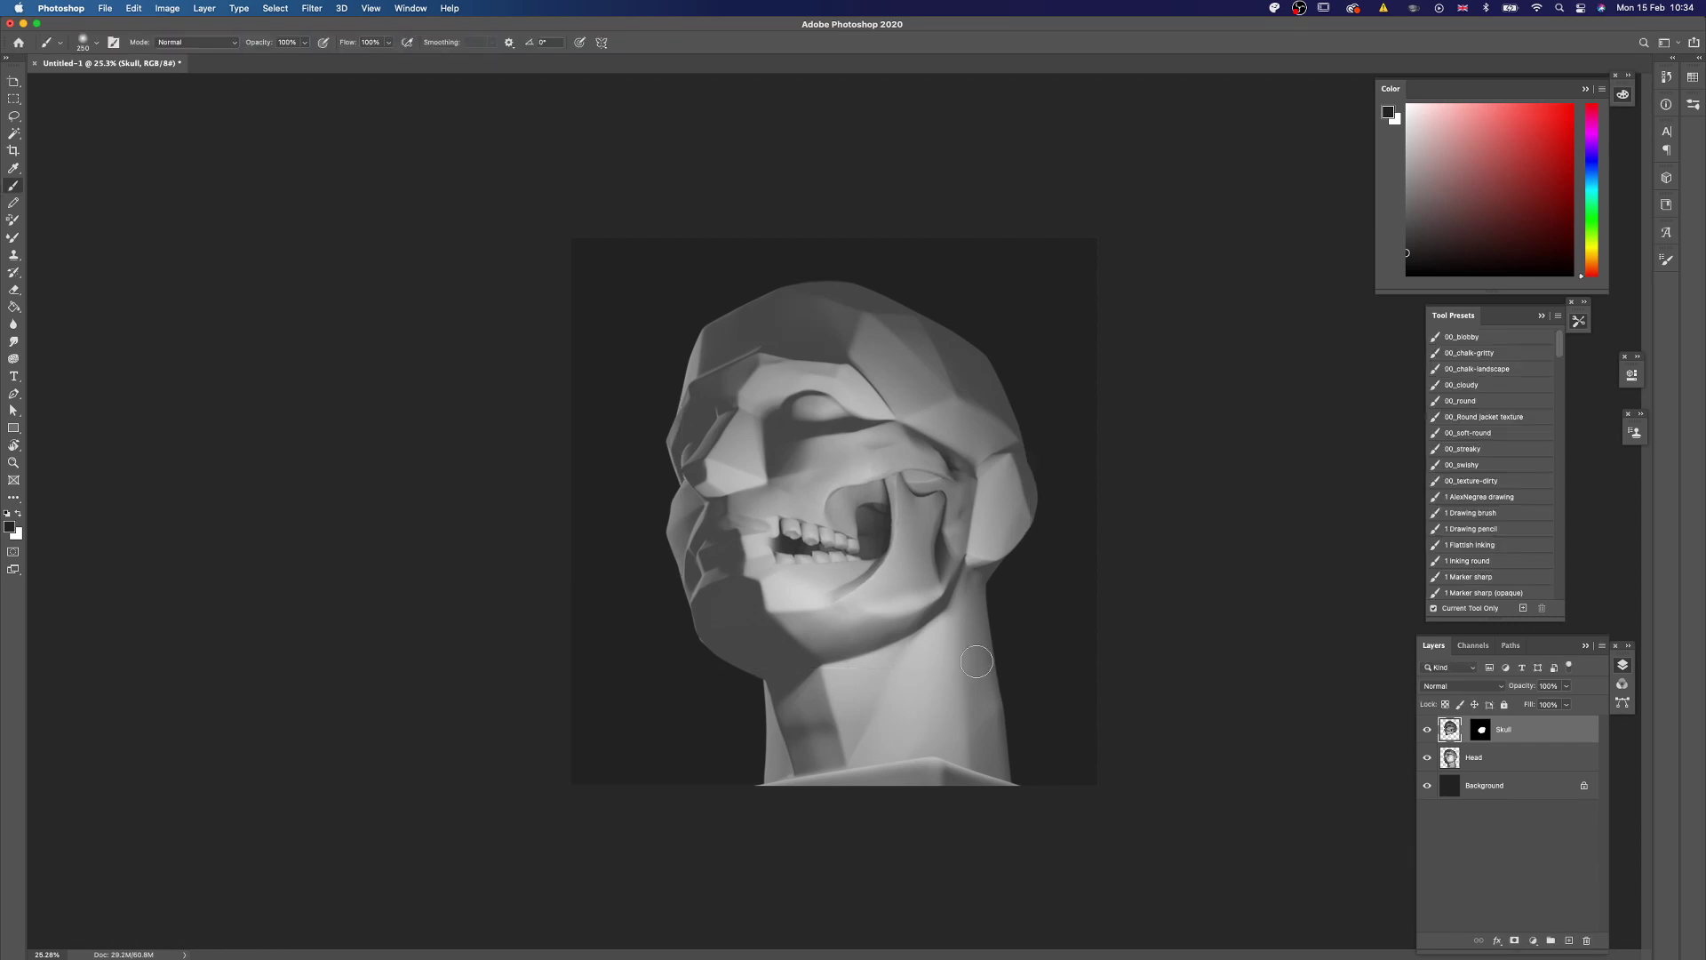
key(z)
drag(878, 763, 858, 763)
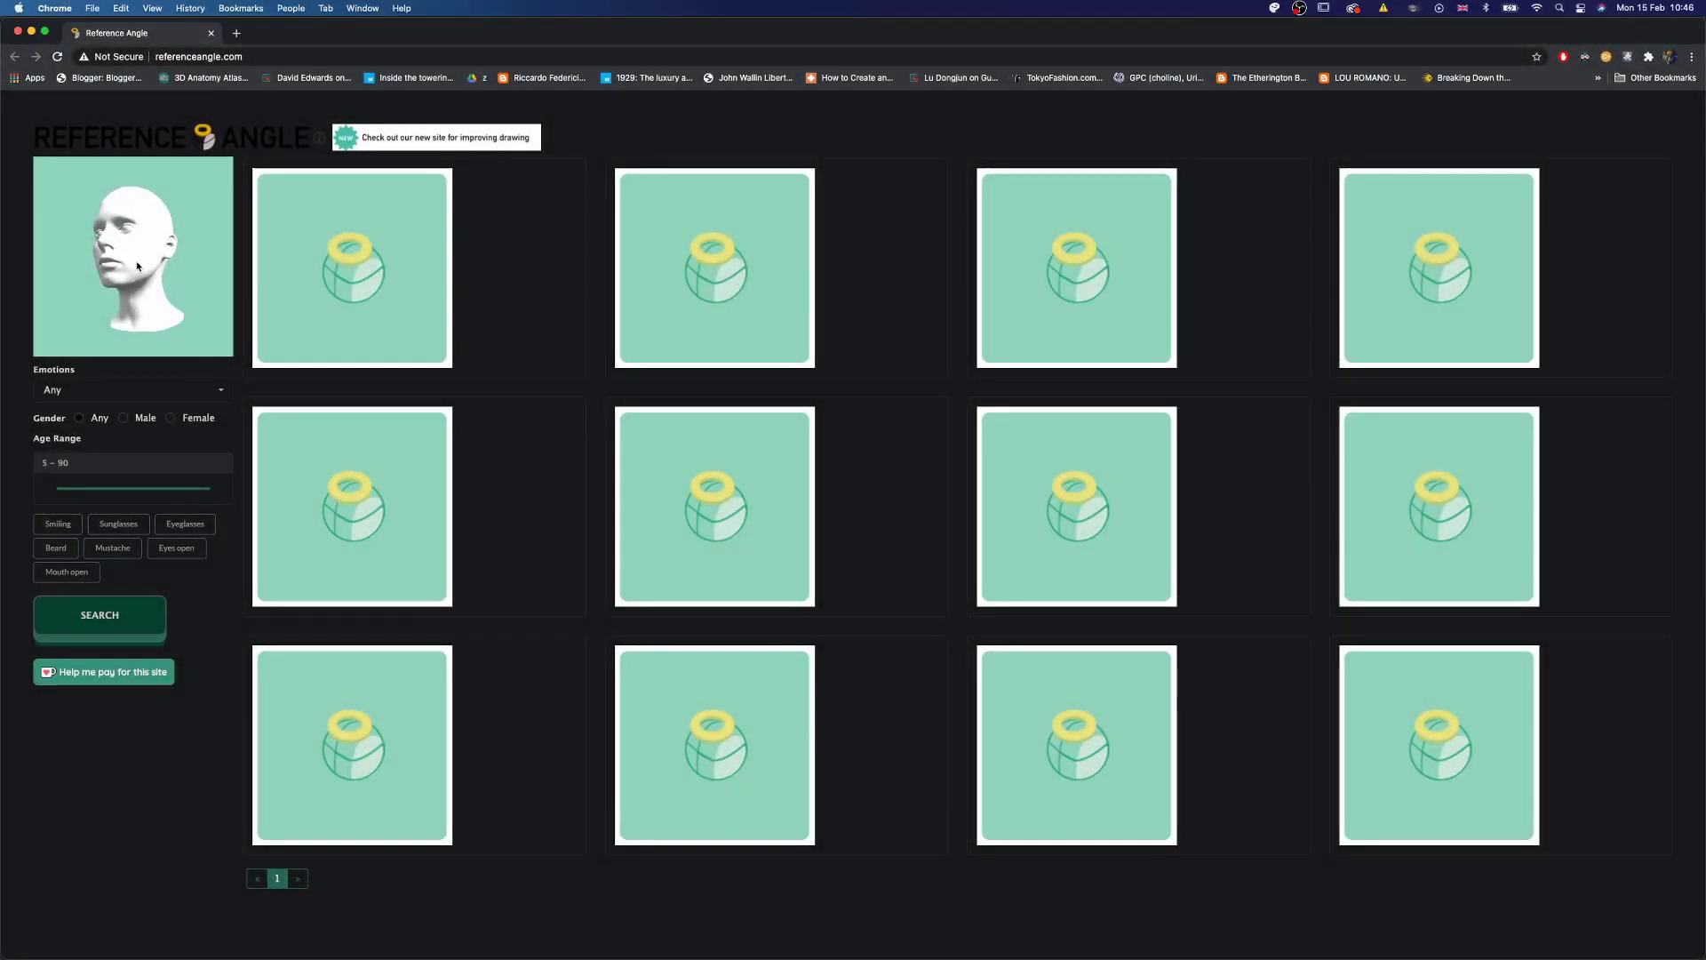
Step: On referenceangle.com, search for male faces aged 20 to 40 with open eyes at a three-quarter, slightly upturned angle
drag(138, 267, 139, 261)
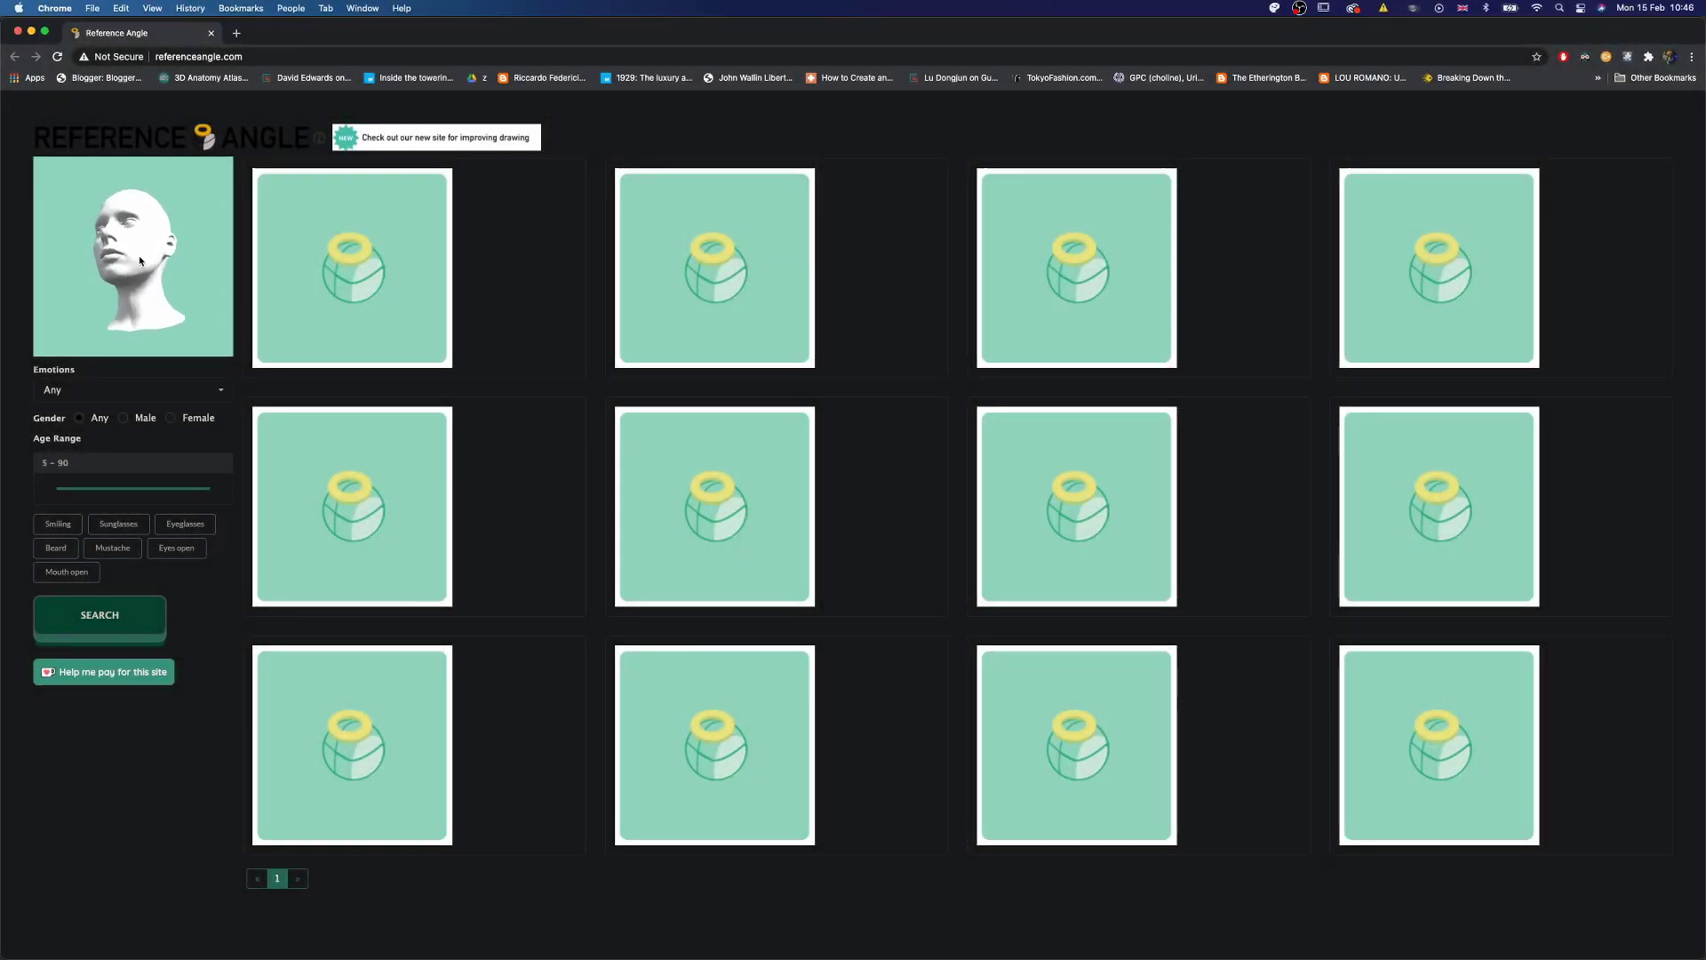
drag(56, 488, 86, 489)
drag(198, 493, 120, 495)
click(174, 551)
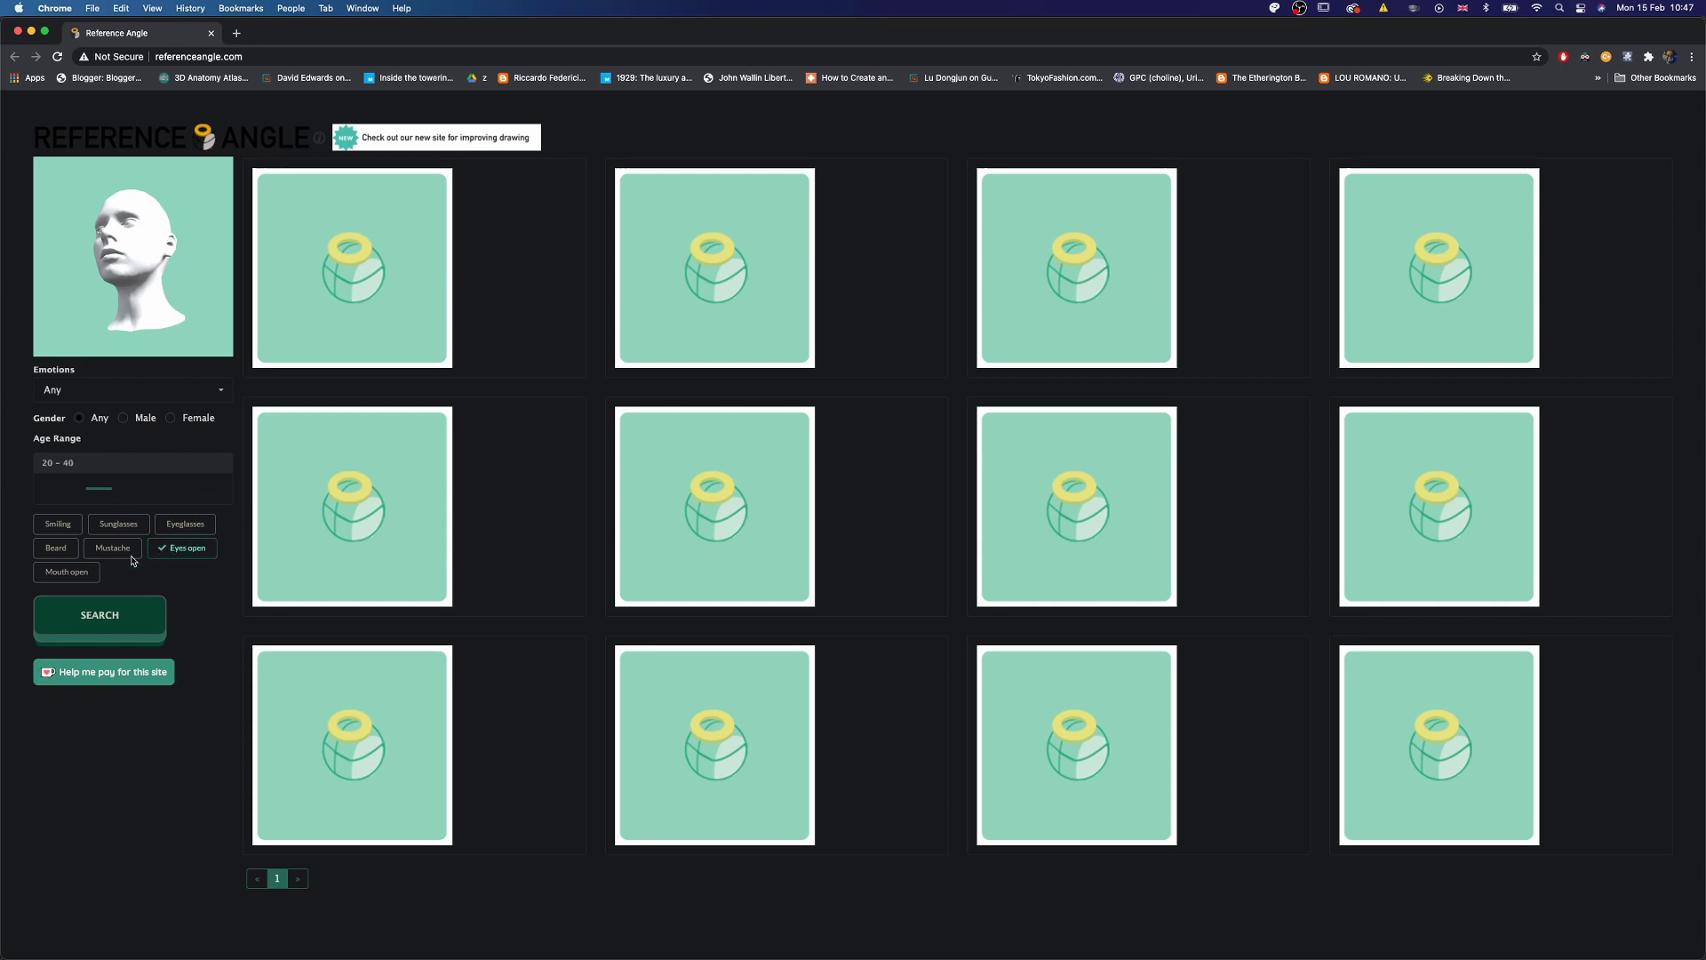
drag(135, 259, 135, 265)
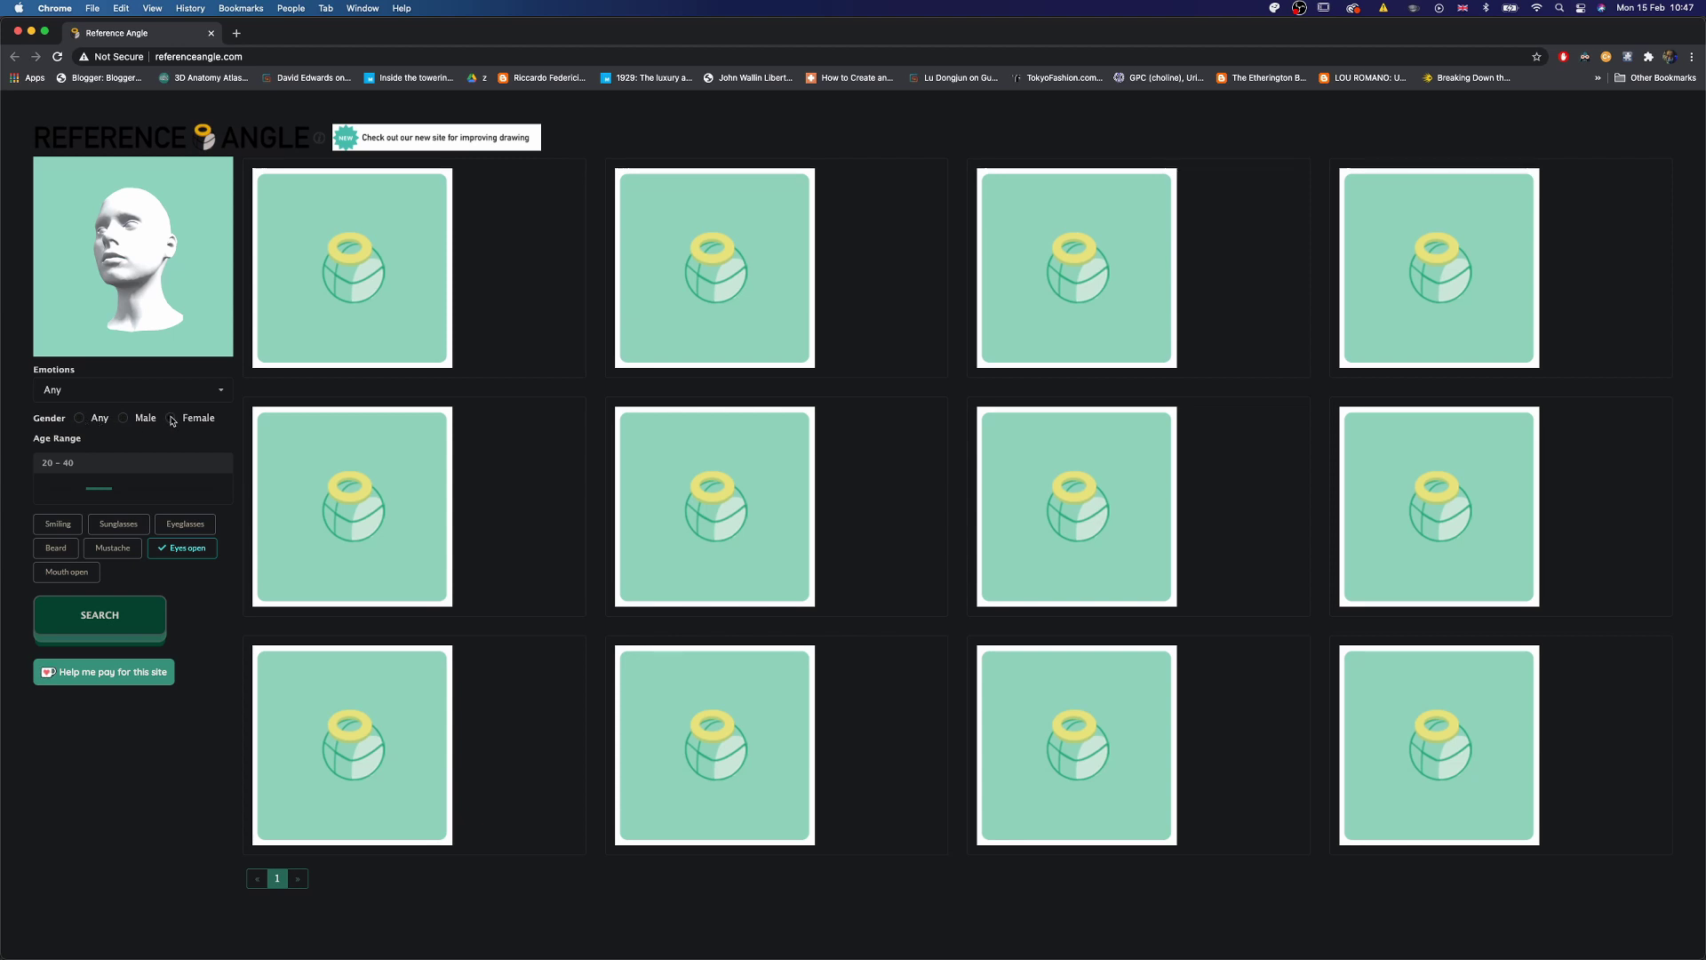
double_click(125, 426)
click(129, 615)
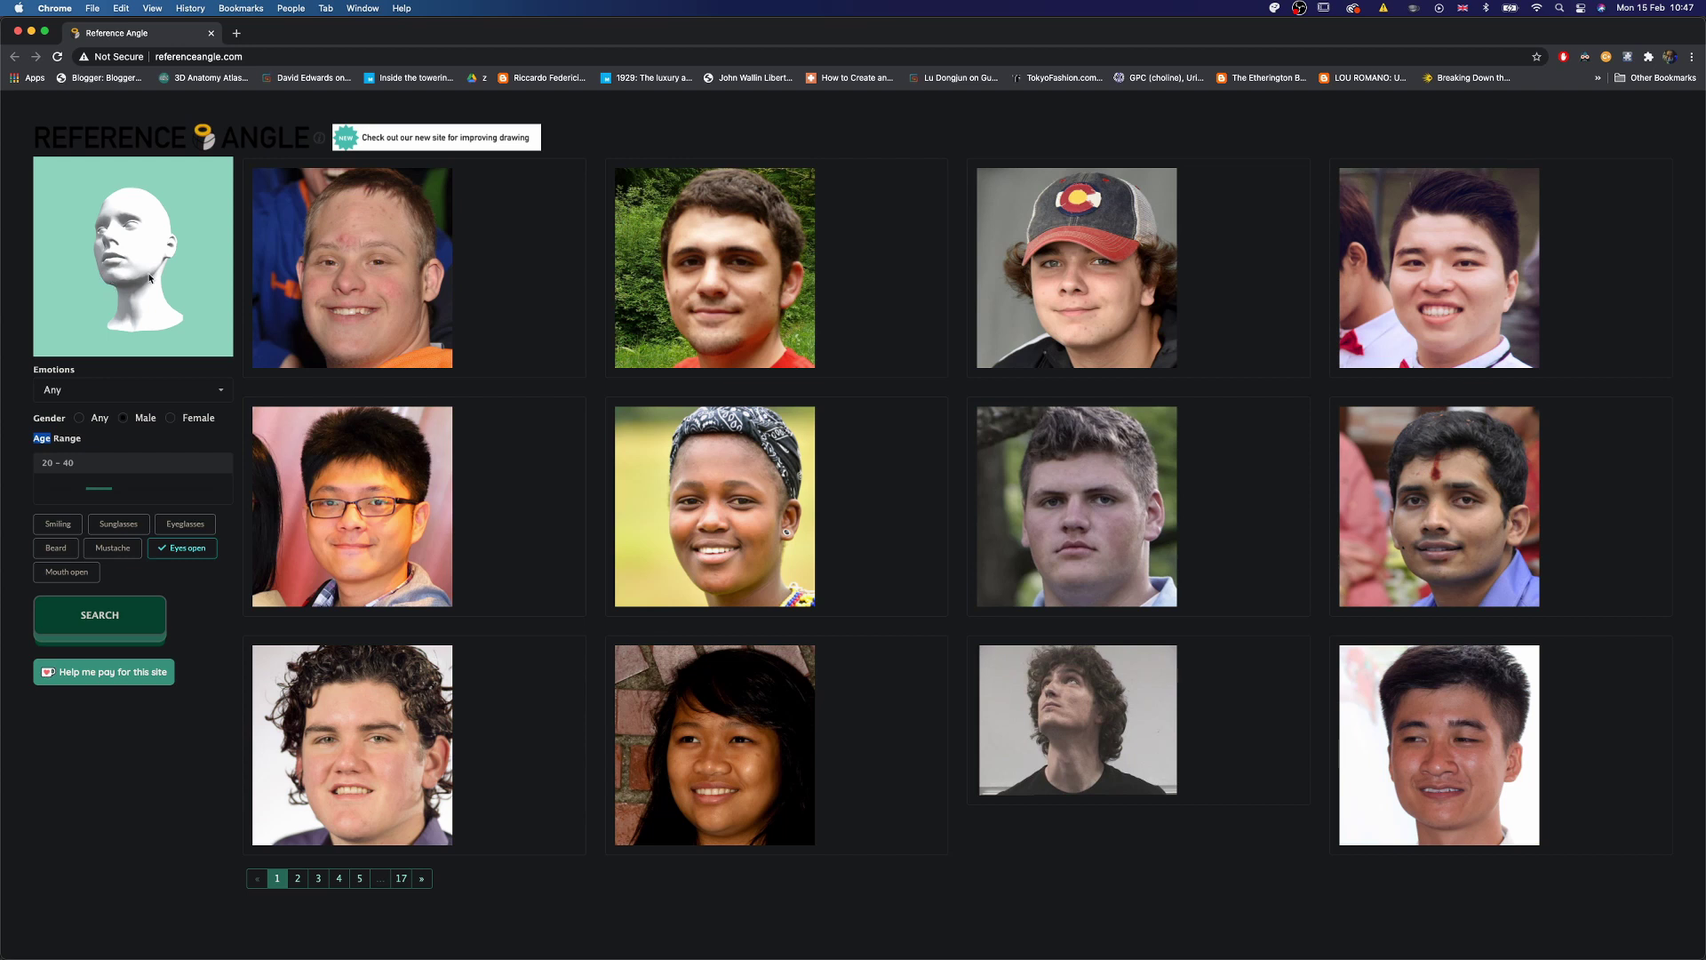
Step: Adjust the model head's upward tilt, rerun the search, and browse result pages 2 to 5 for matching portraits
drag(142, 279, 150, 263)
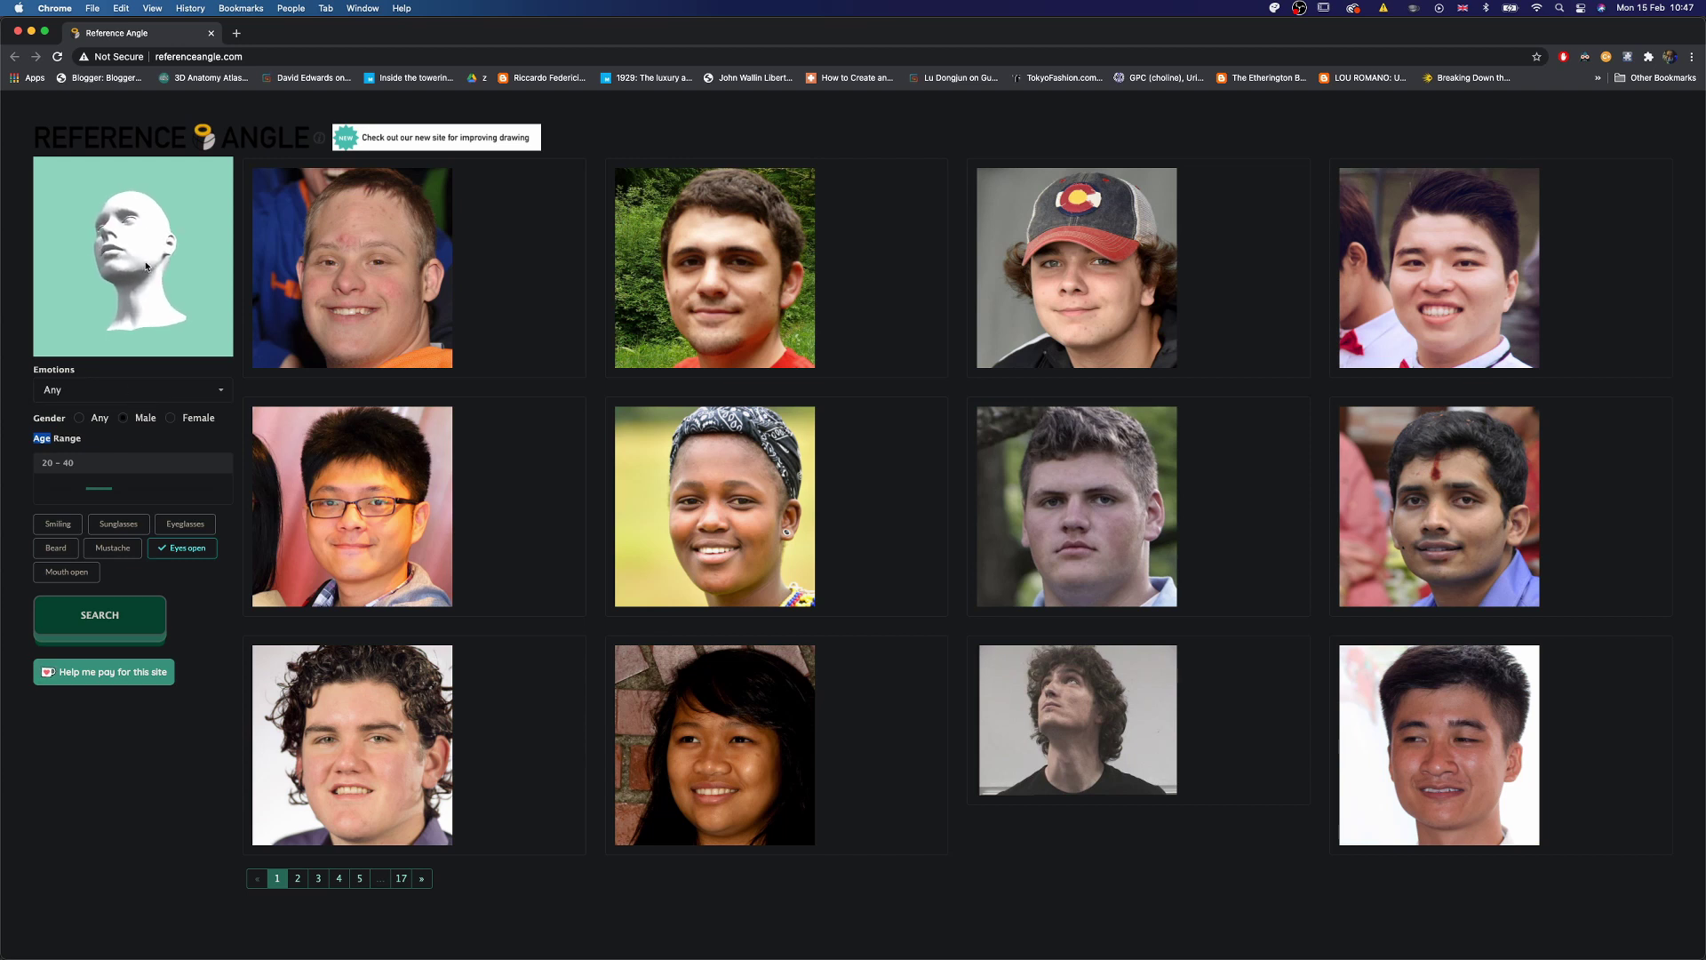
click(115, 614)
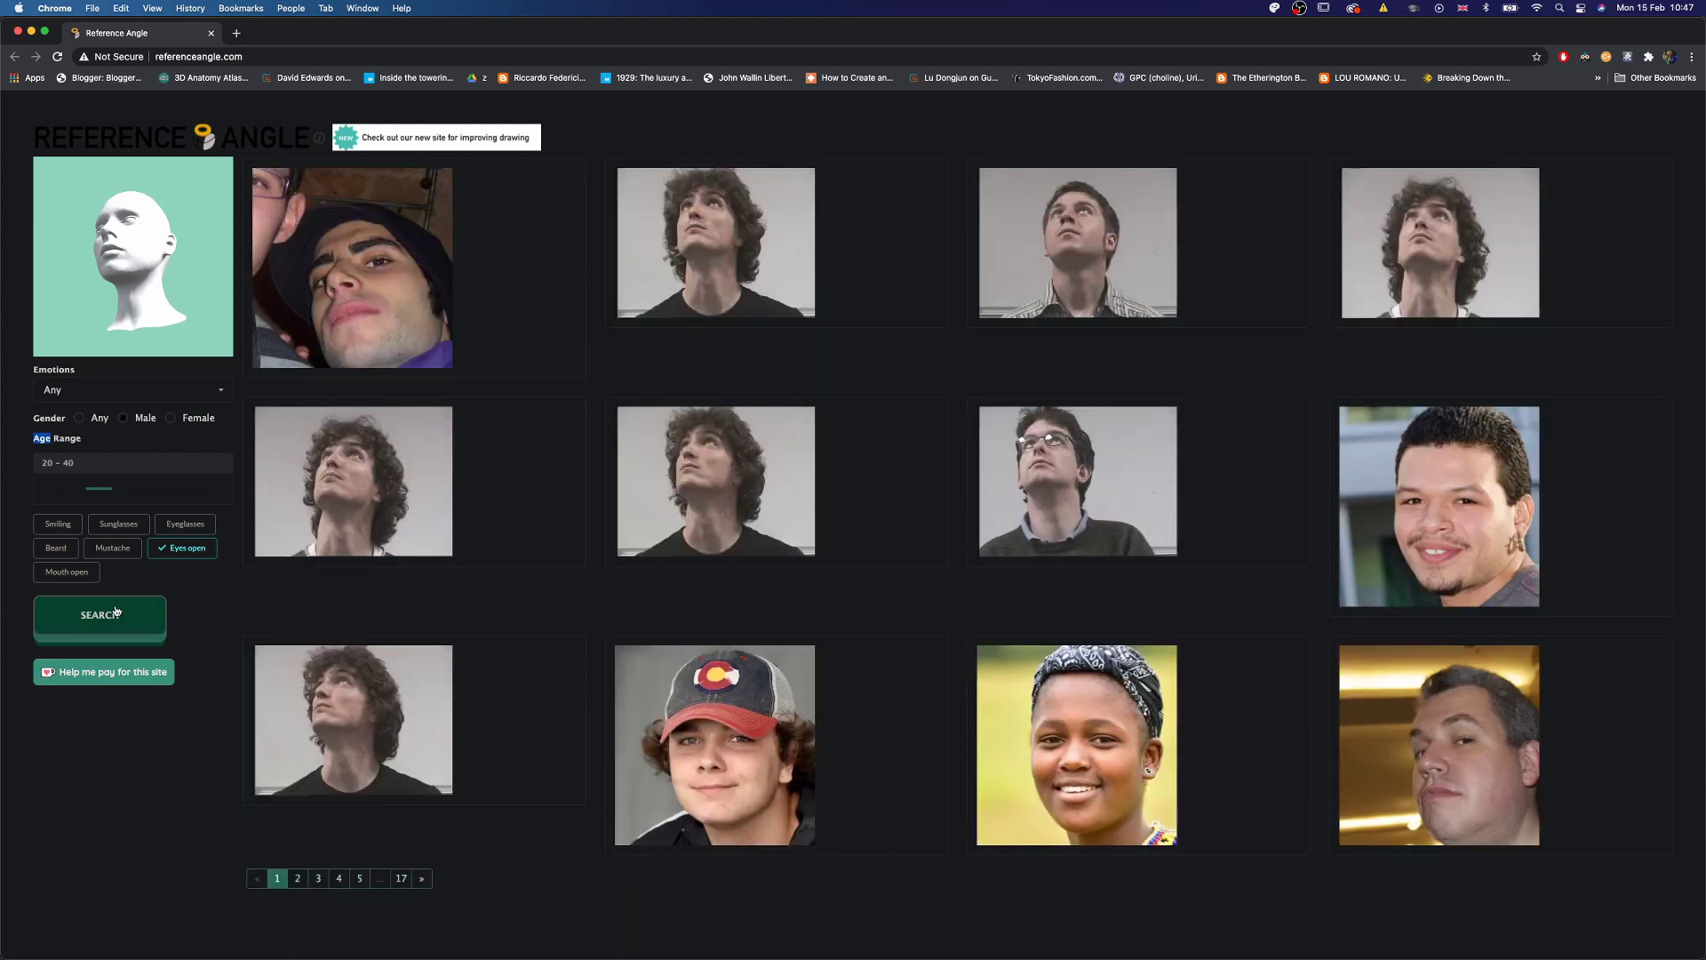
click(300, 879)
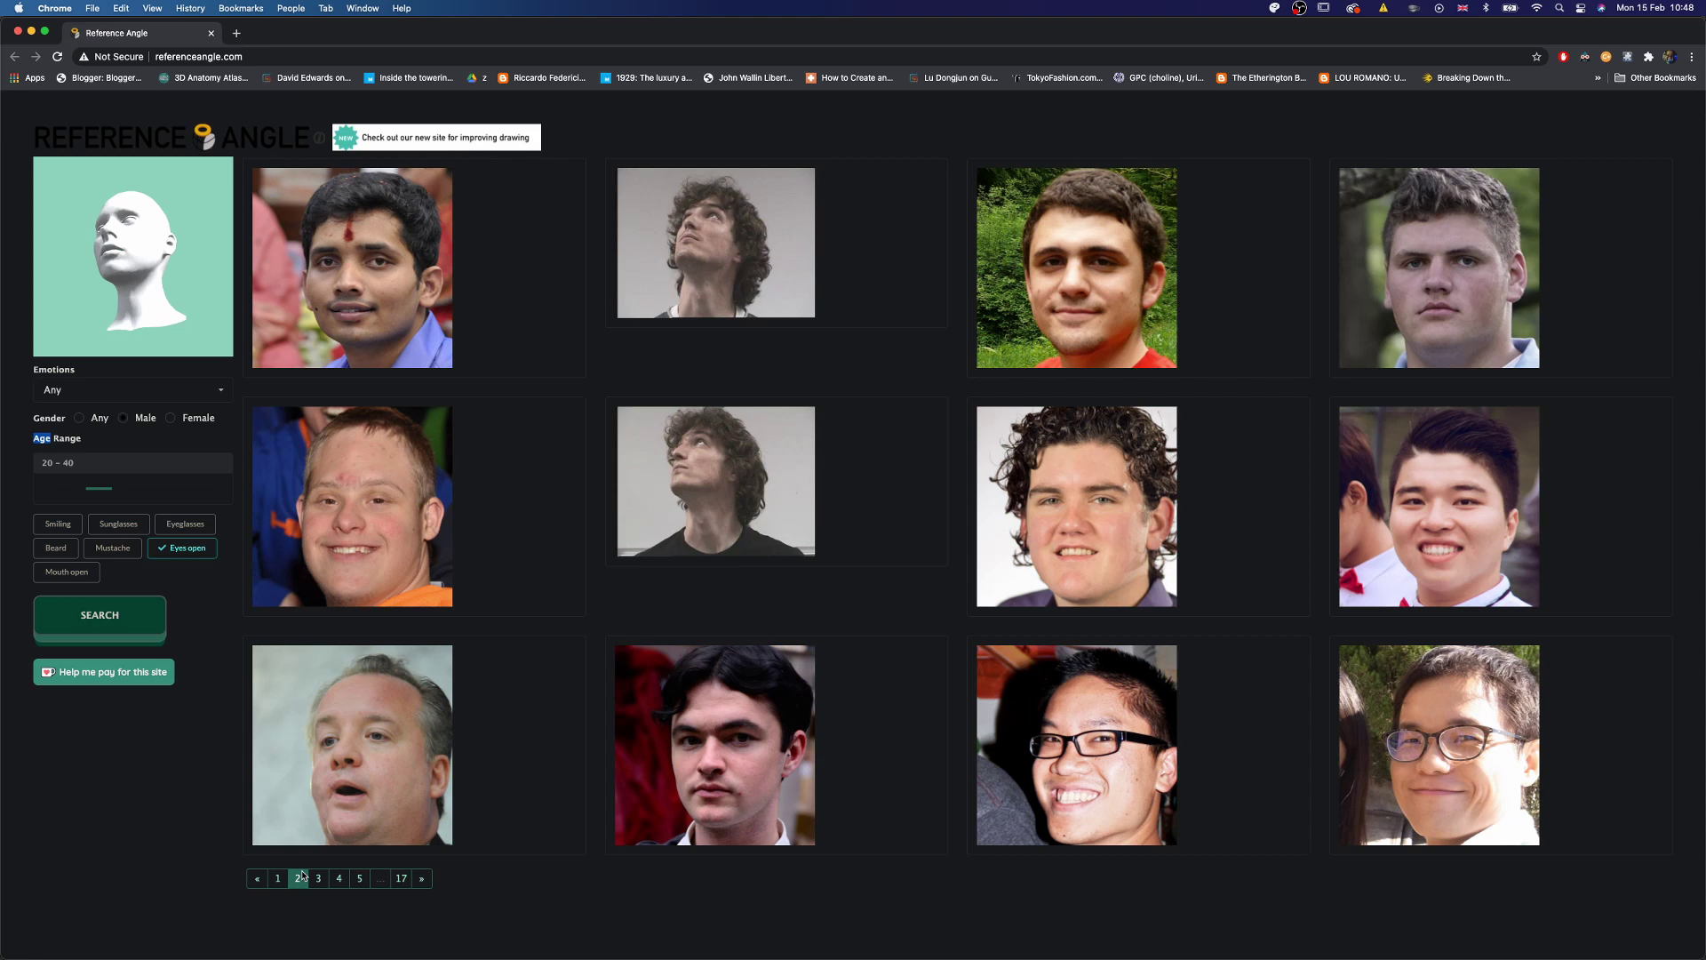
click(320, 879)
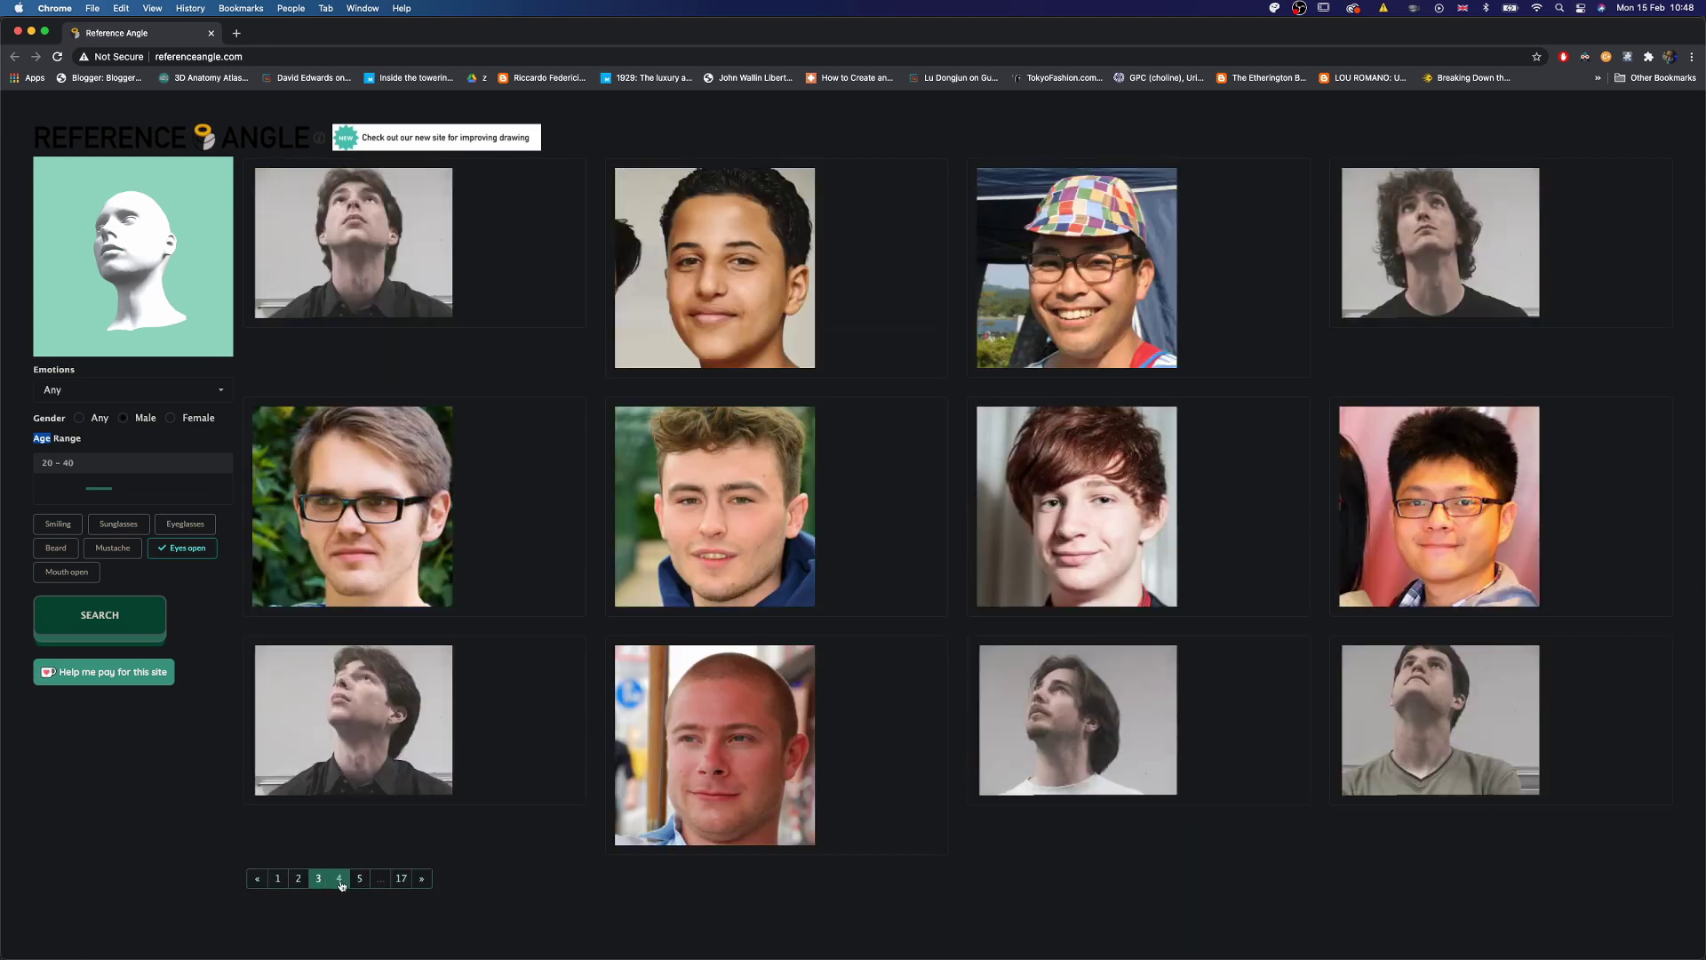
click(343, 881)
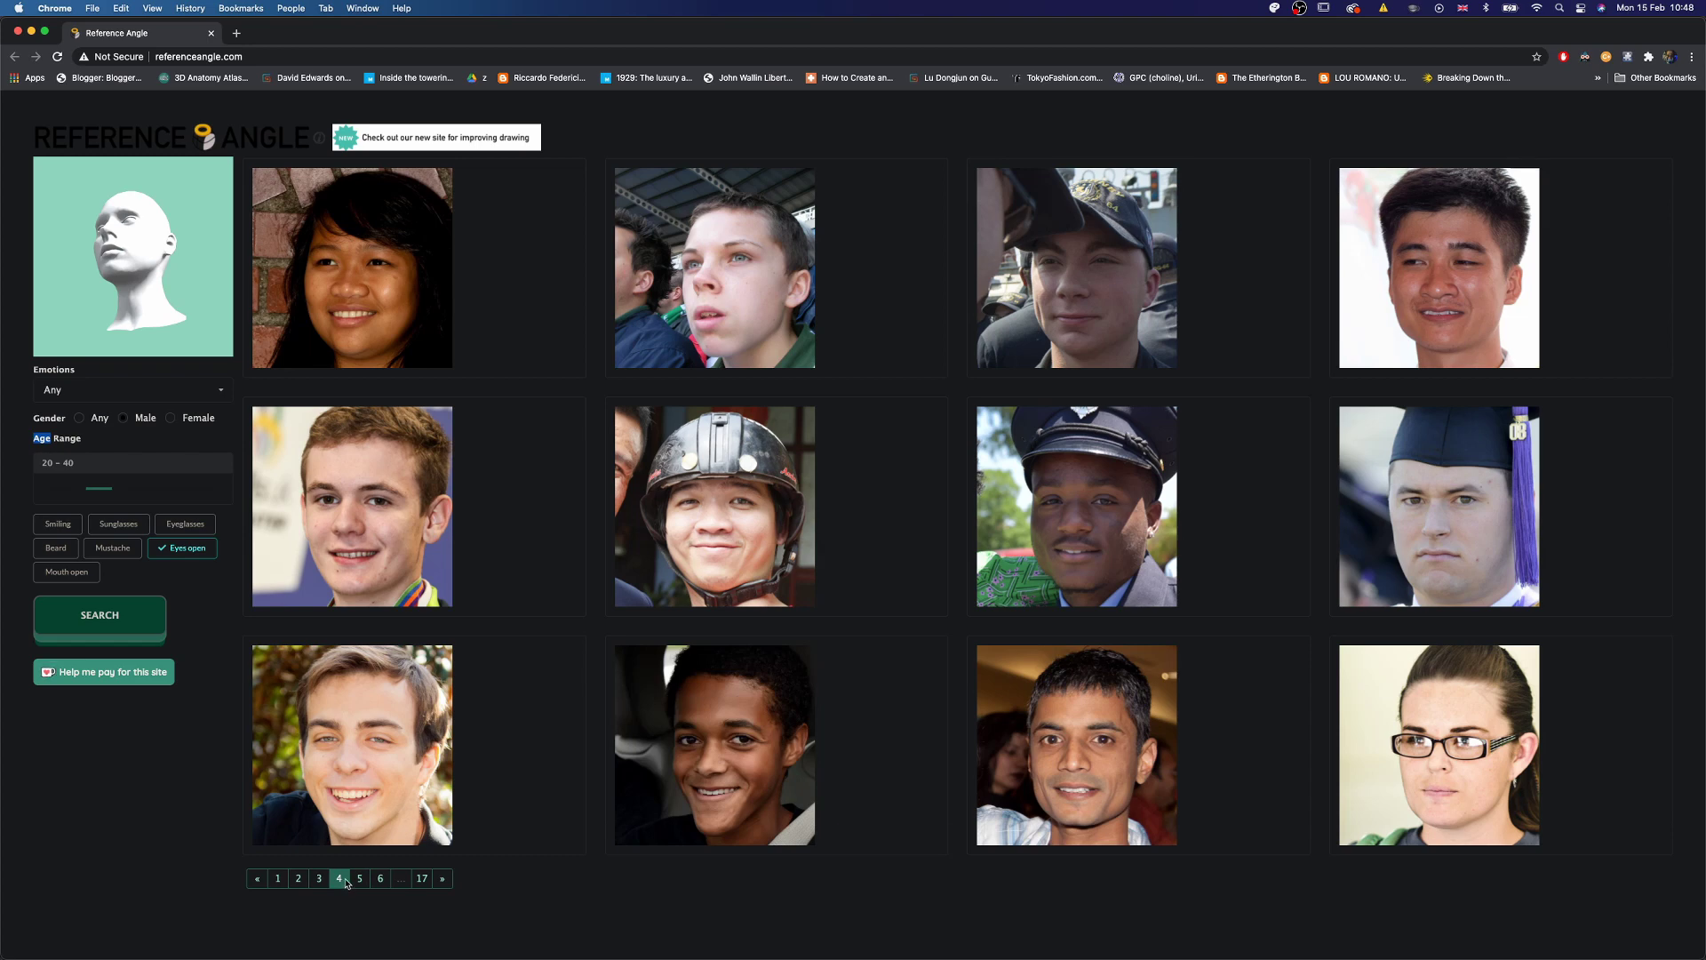
click(359, 880)
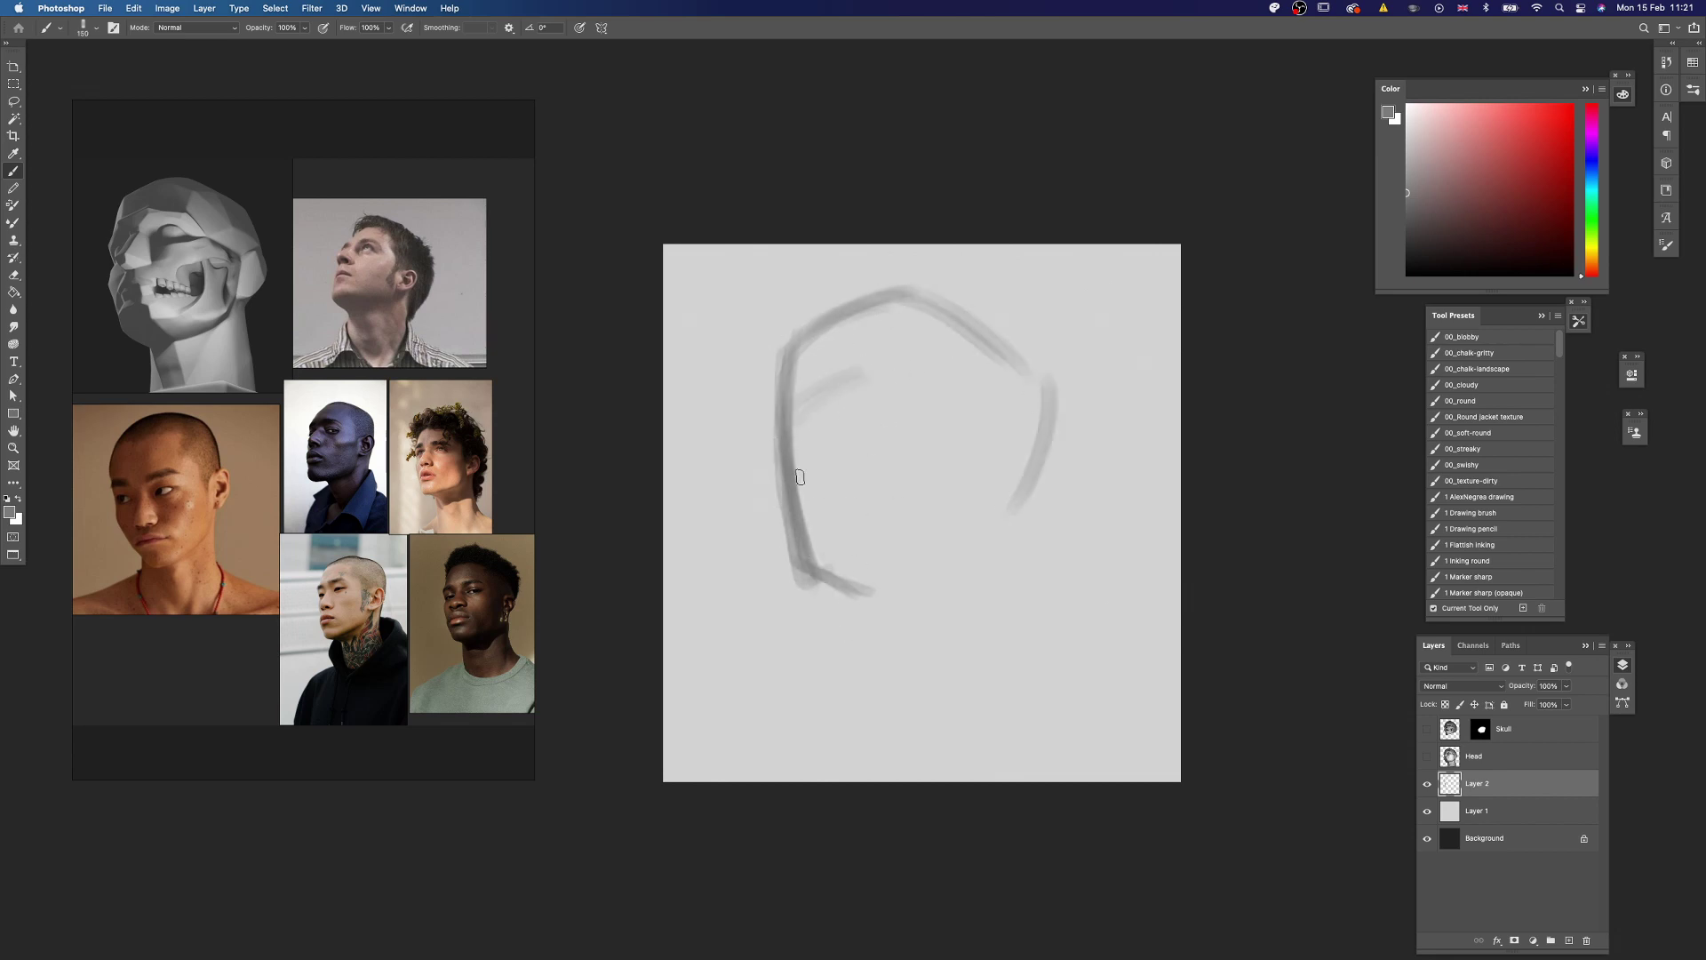
Step: In Photoshop, sketch the chin plane, front forehead plane and brow line inside the head outline on Layer 2
mouse_move(792, 529)
mouse_down()
mouse_move(880, 591)
mouse_move(888, 560)
mouse_up()
key(bracketleft)
key(bracketleft)
key(bracketleft)
mouse_move(796, 416)
mouse_down()
mouse_move(882, 366)
mouse_move(814, 449)
mouse_move(819, 474)
mouse_up()
drag(829, 347, 821, 411)
mouse_move(800, 412)
mouse_down()
mouse_move(875, 374)
mouse_move(917, 406)
mouse_up()
Step: Sketch the temple plane, the cheekbone running down to the jaw, and the ear with a larger brush
key(bracketright)
key(bracketright)
drag(896, 311, 884, 360)
mouse_move(920, 416)
mouse_down()
mouse_move(993, 466)
mouse_move(968, 518)
mouse_up()
drag(1006, 445, 1016, 509)
Step: Sketch the brow and eye area and the front edge of the cheekbone with a smaller brush
key(bracketleft)
key(bracketleft)
mouse_move(874, 368)
mouse_down()
mouse_move(918, 381)
mouse_move(833, 403)
mouse_move(796, 441)
mouse_up()
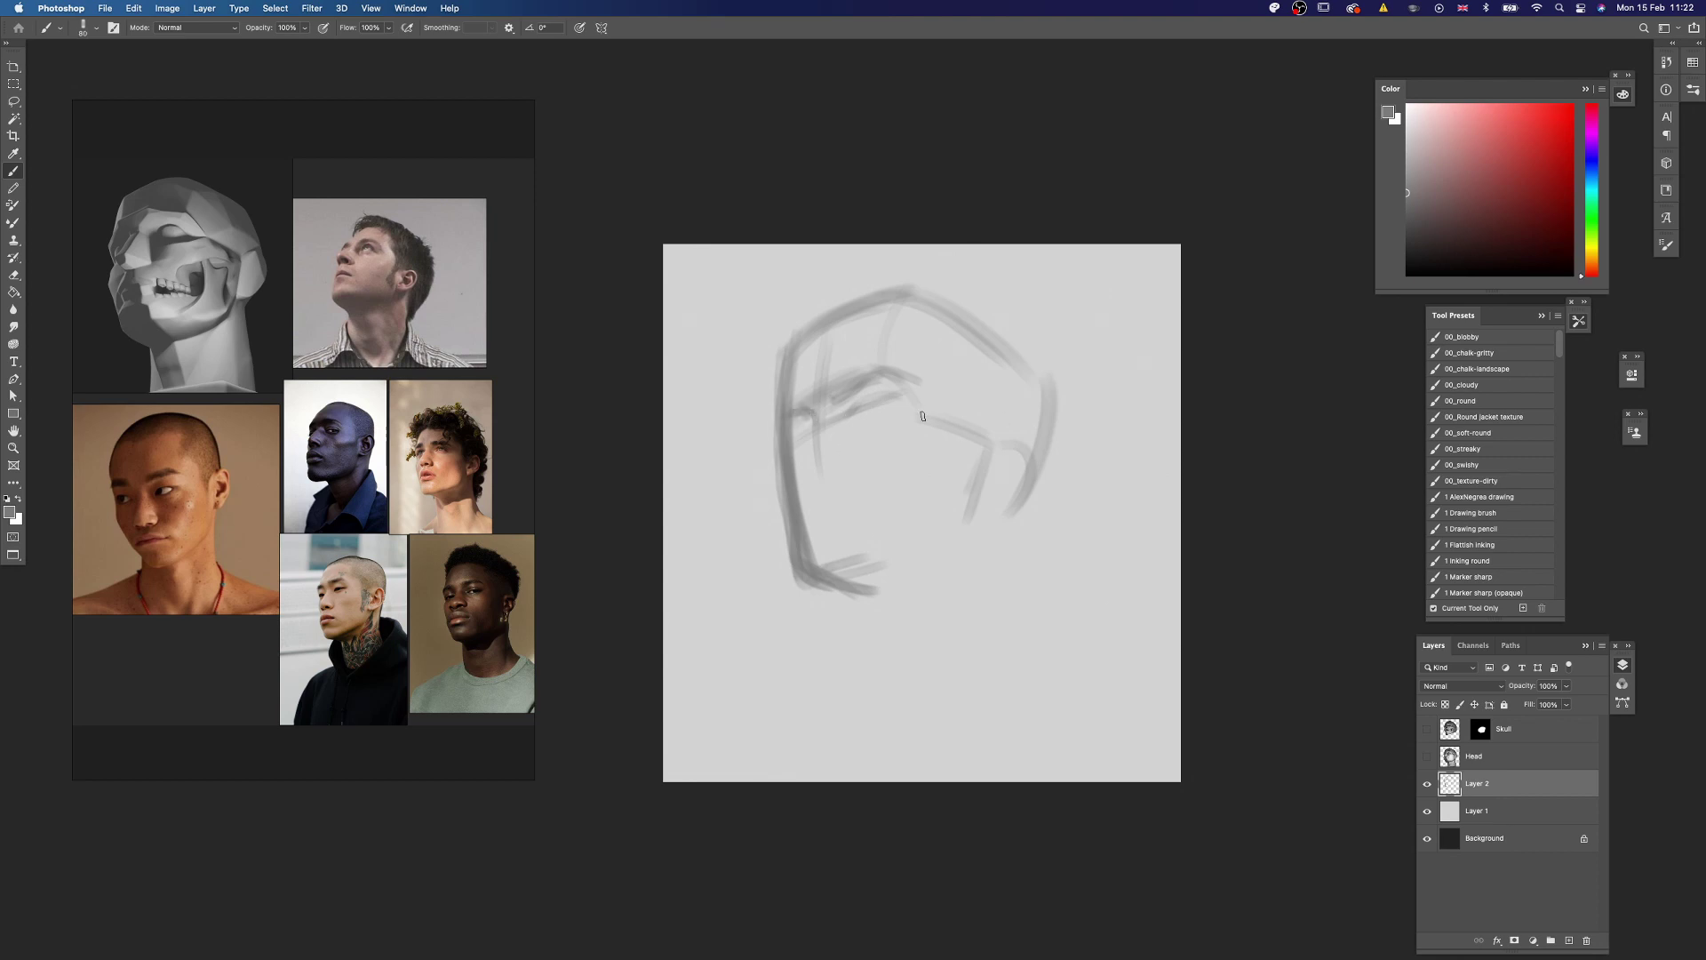
key(bracketleft)
drag(931, 420, 893, 455)
Step: Choose another eraser brush and lighten the construction lines along the front of the face
key(e)
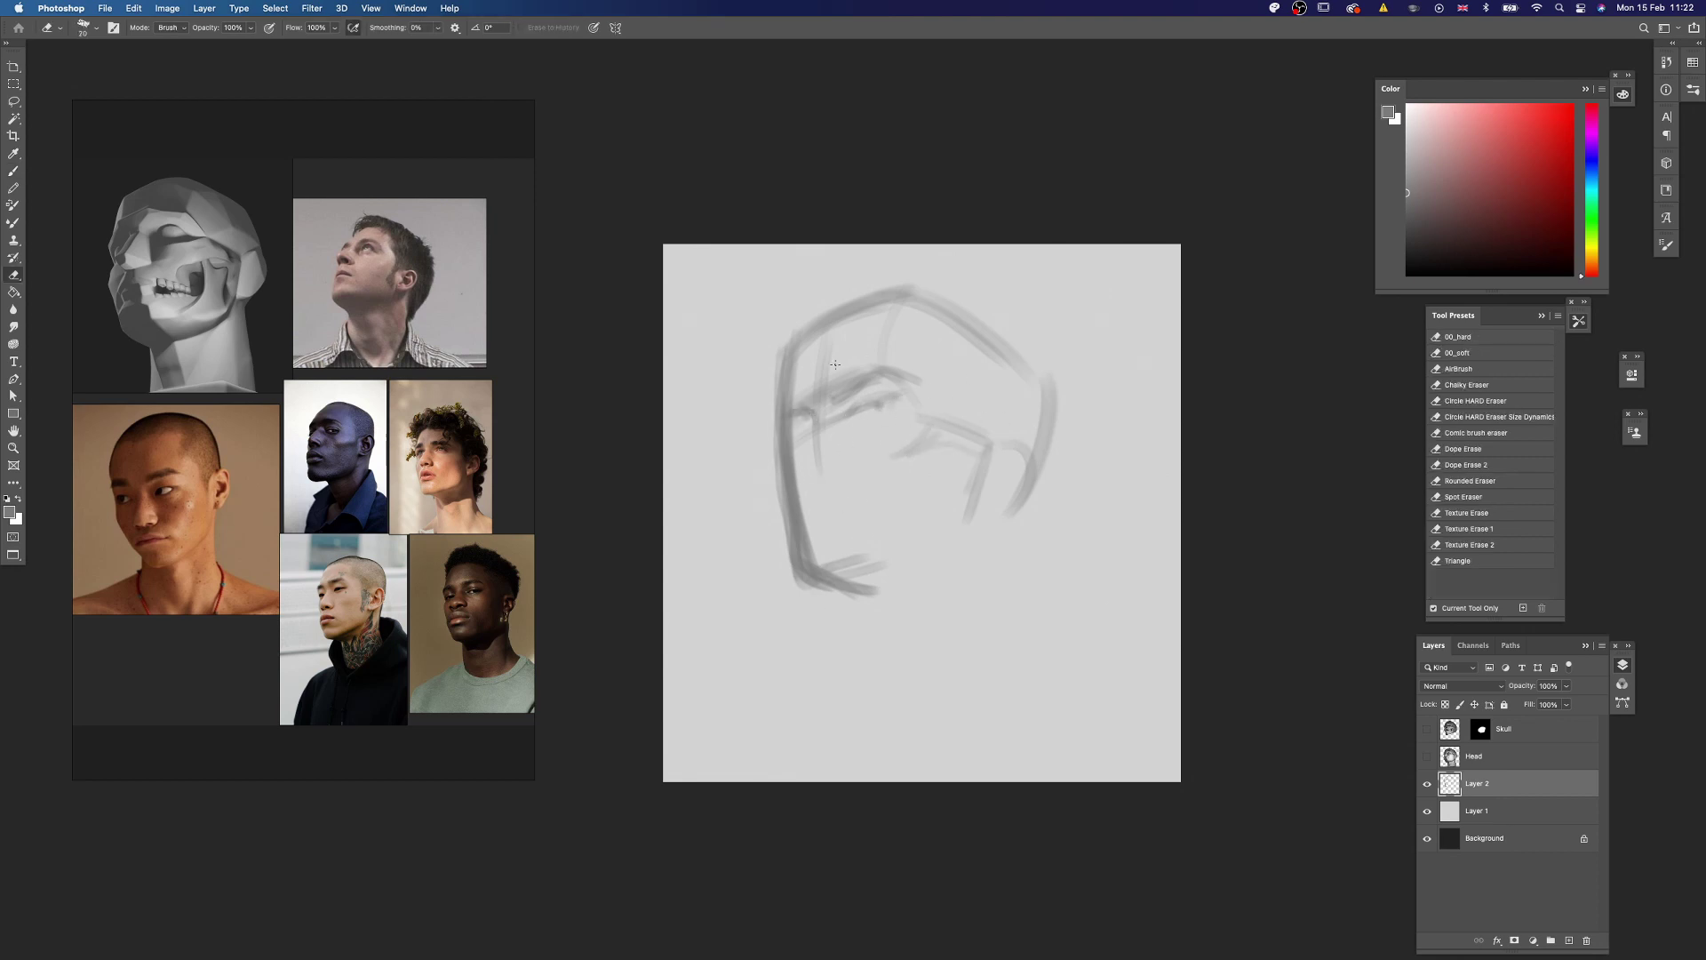
right_click(912, 421)
click(871, 554)
drag(853, 395, 823, 578)
Step: Redraw the top of the forehead and the lines around the nose and eye with a finer brush
key(b)
key(bracketleft)
key(bracketleft)
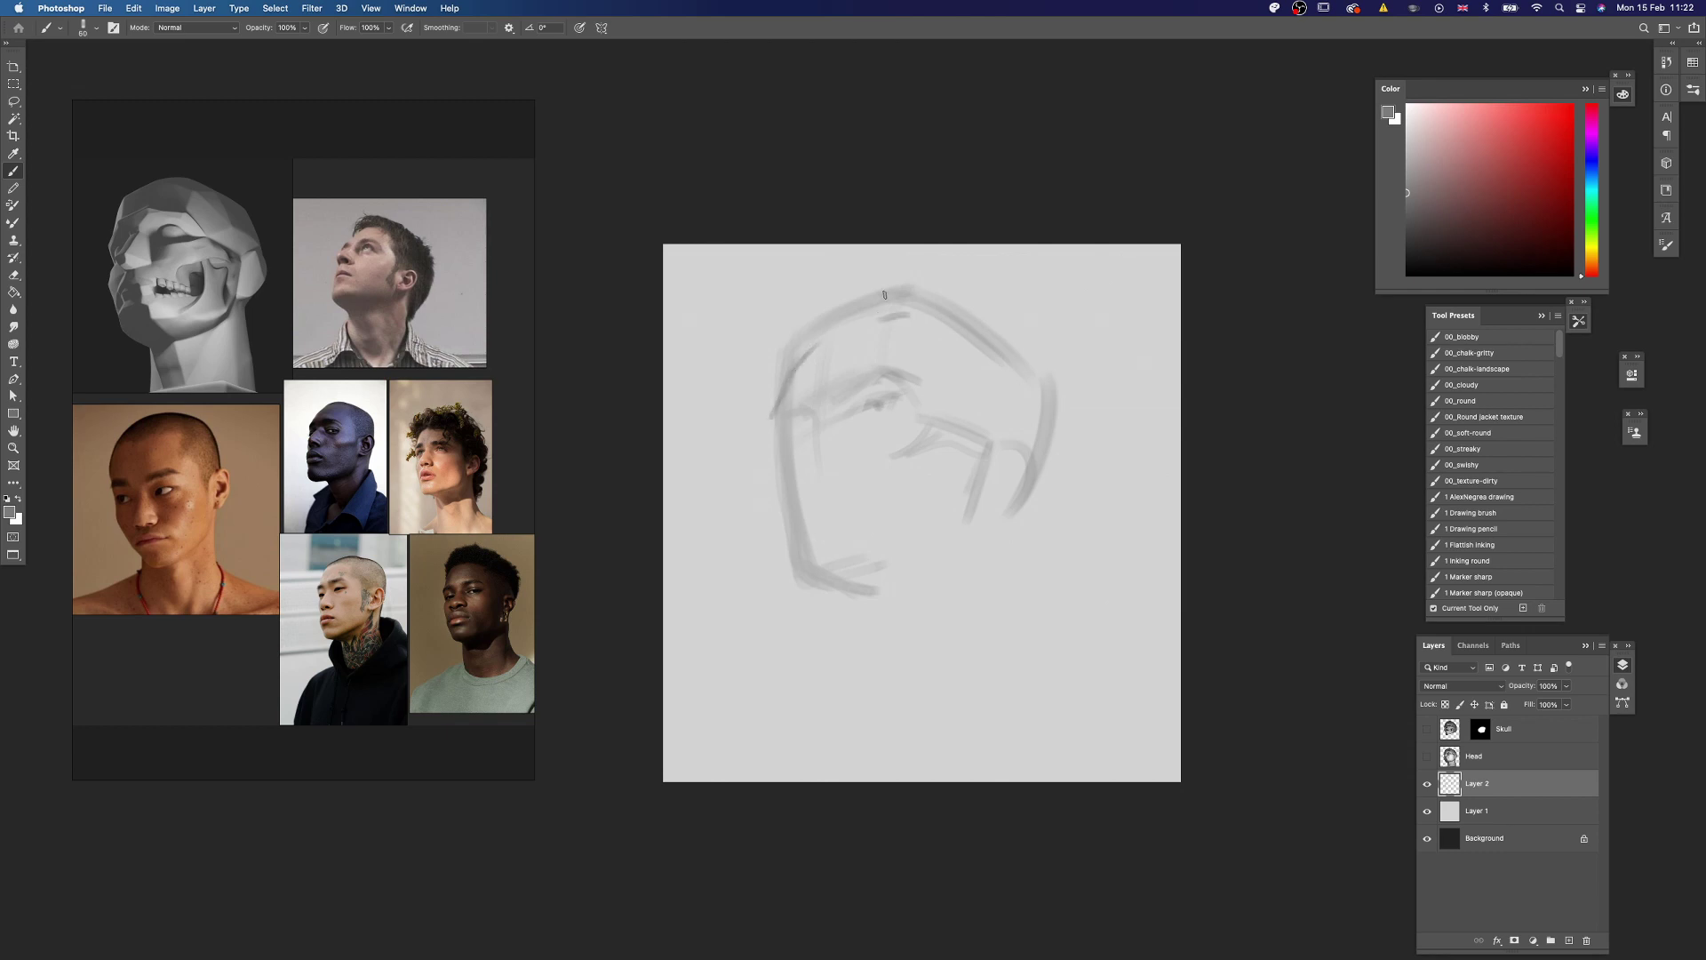
drag(884, 295, 820, 310)
drag(791, 451, 876, 406)
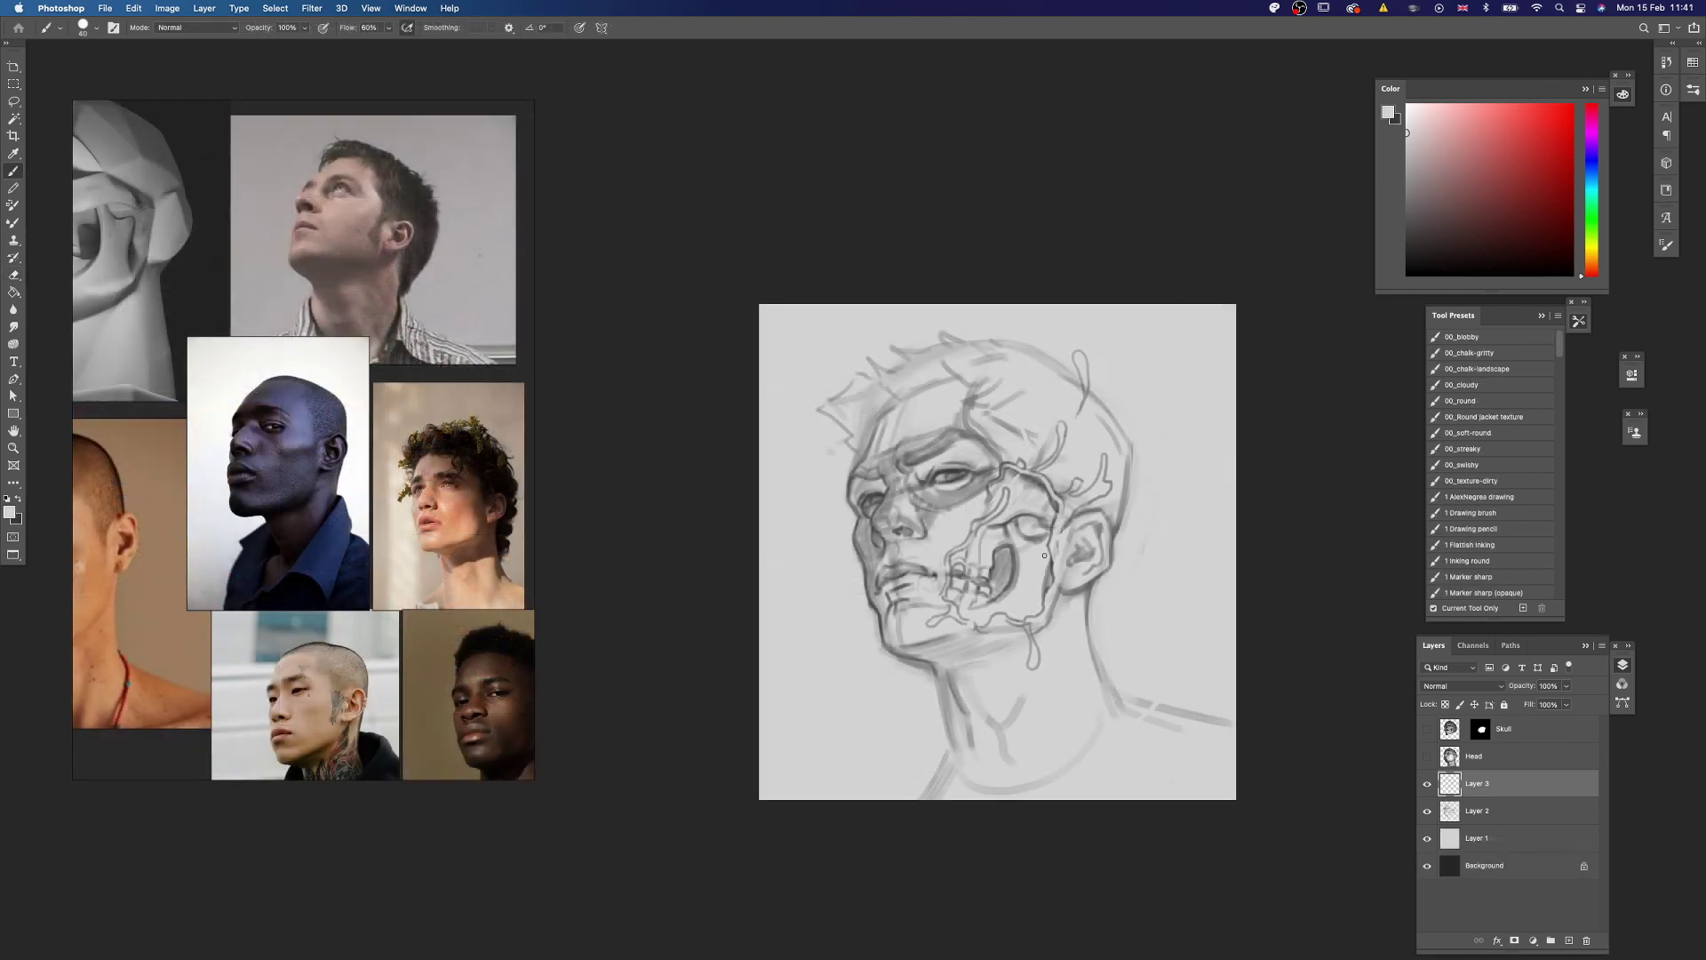
Step: Darken the hollow behind the teeth, and shade the chin and the underside of the jaw with a resized brush
mouse_move(1047, 573)
mouse_down()
mouse_move(1003, 562)
mouse_move(1001, 591)
mouse_up()
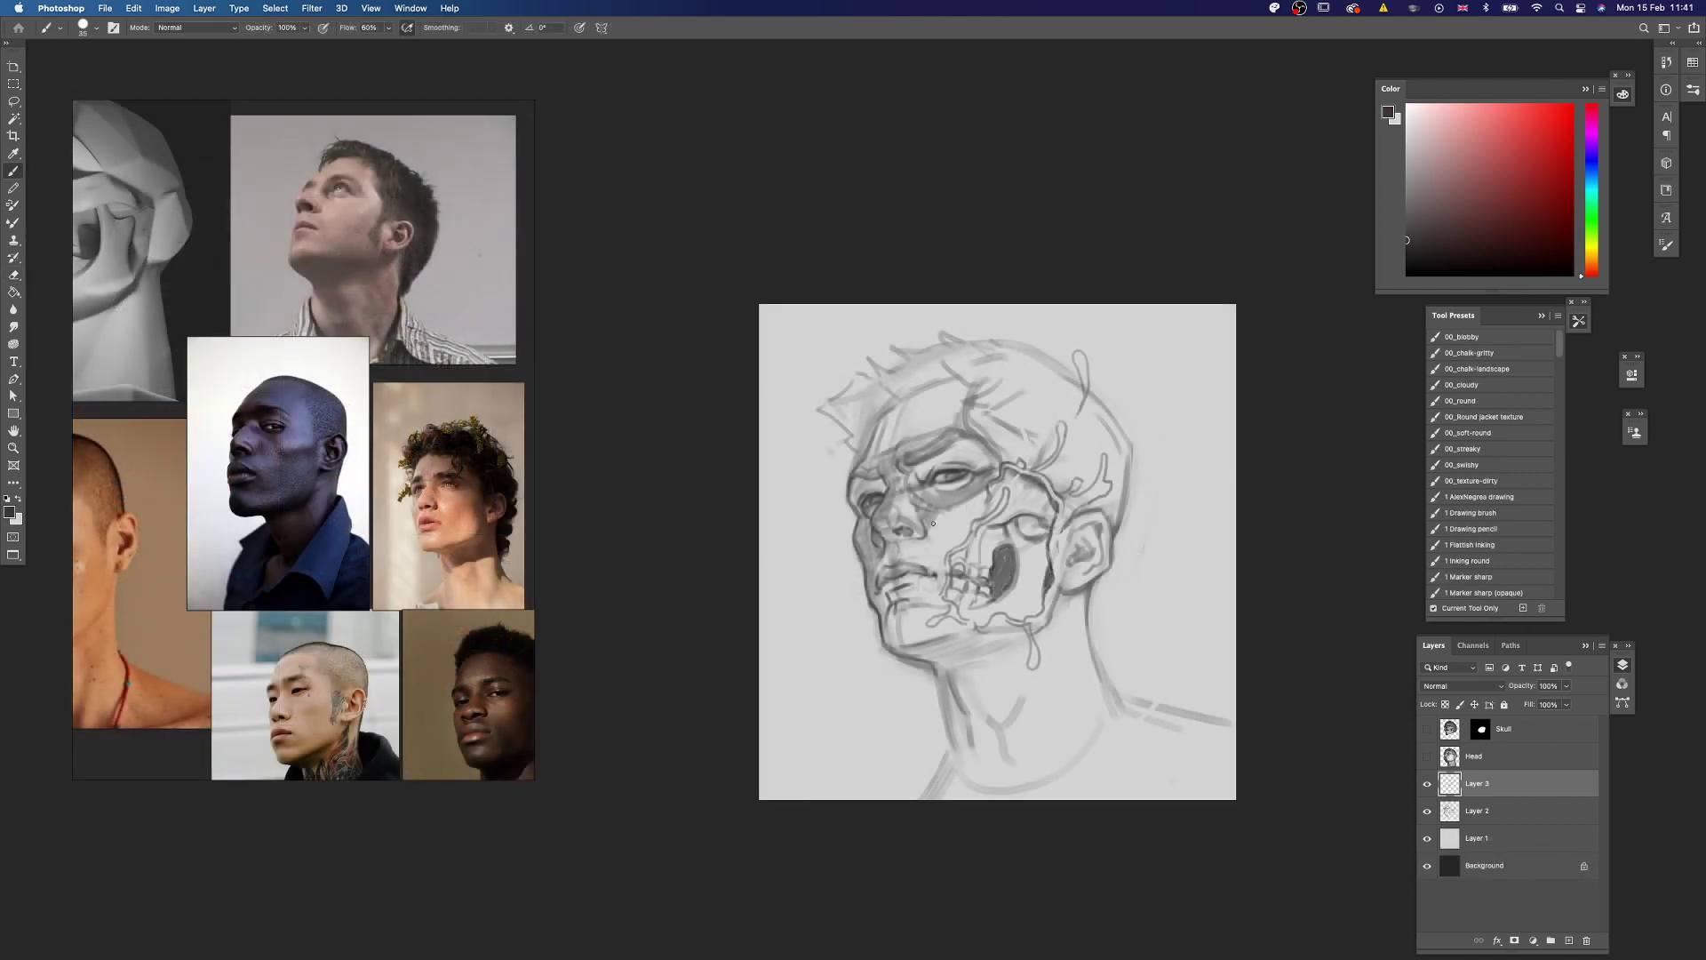
scroll(196, 267, down, 4)
scroll(96, 237, up, 6)
key(bracketleft)
key(bracketleft)
scroll(920, 583, up, 1)
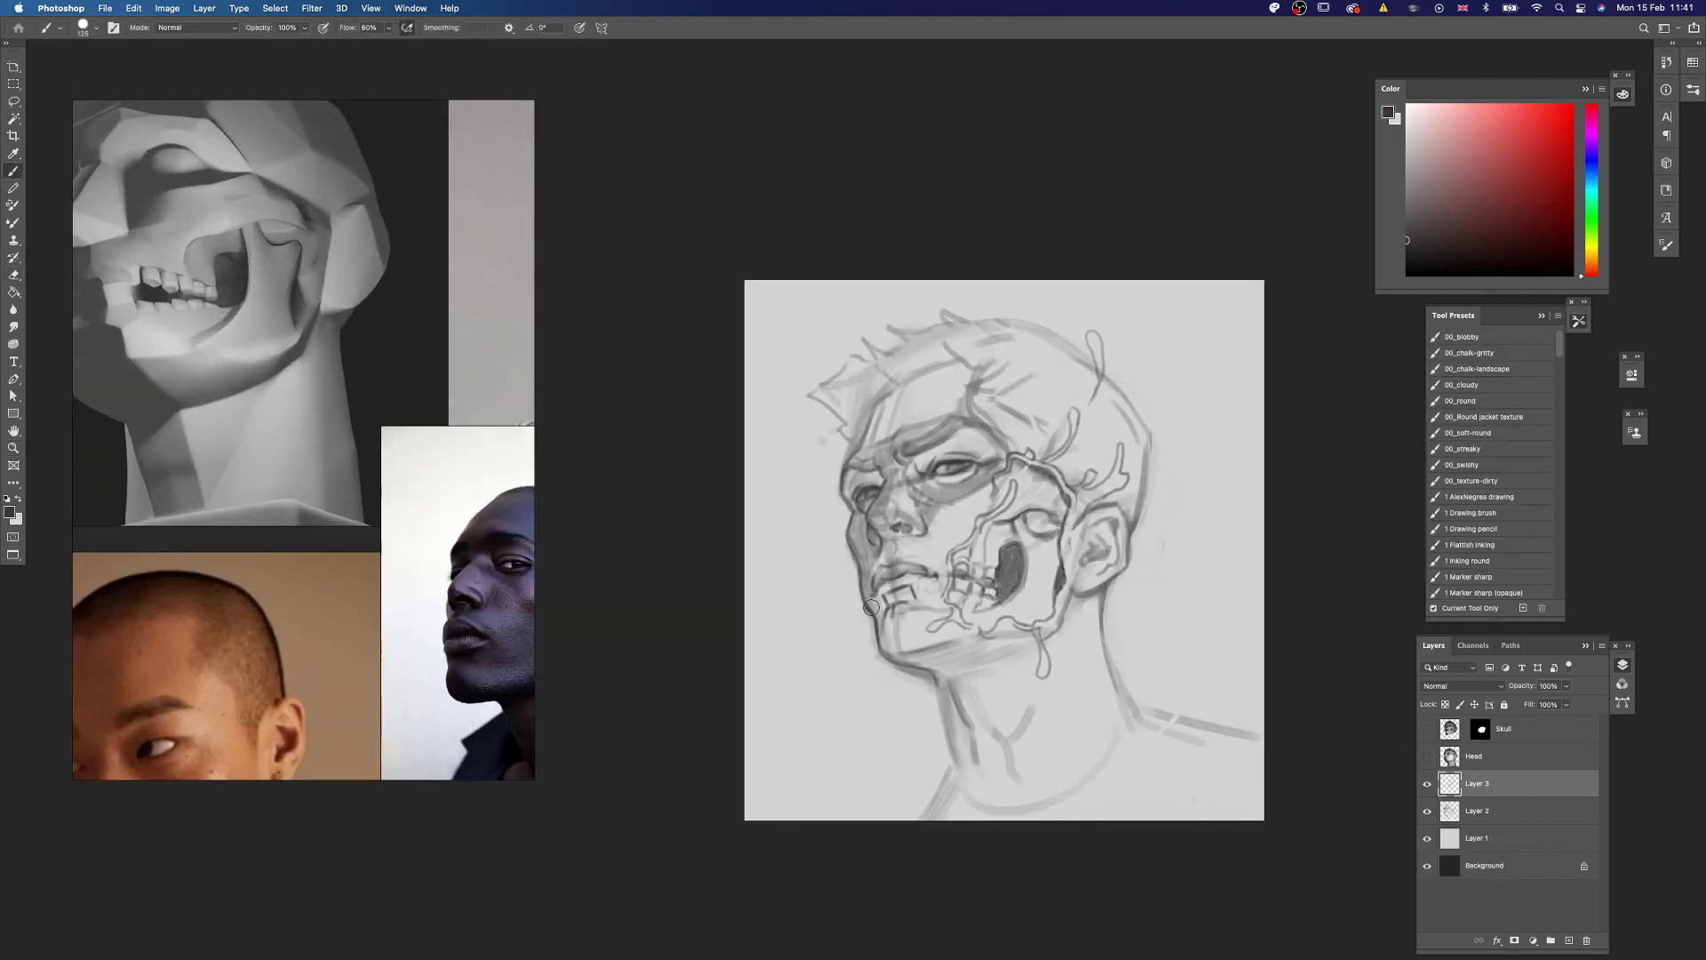
mouse_move(873, 606)
mouse_down()
mouse_move(910, 611)
mouse_move(928, 656)
mouse_move(981, 650)
mouse_up()
mouse_move(992, 669)
mouse_down()
mouse_move(975, 687)
mouse_move(943, 674)
mouse_up()
Step: Shade the hair mass, forehead, eye area and shadowed front of the face with mid-grey strokes
drag(932, 459, 864, 487)
drag(942, 430, 858, 471)
mouse_move(839, 443)
mouse_down()
mouse_move(905, 417)
mouse_move(1007, 466)
mouse_move(894, 430)
mouse_move(956, 429)
mouse_move(992, 483)
mouse_move(916, 477)
mouse_move(922, 465)
mouse_move(865, 495)
mouse_move(964, 491)
mouse_up()
drag(912, 499, 965, 496)
drag(978, 560, 960, 560)
key(bracketright)
drag(873, 518, 867, 533)
drag(864, 523, 848, 533)
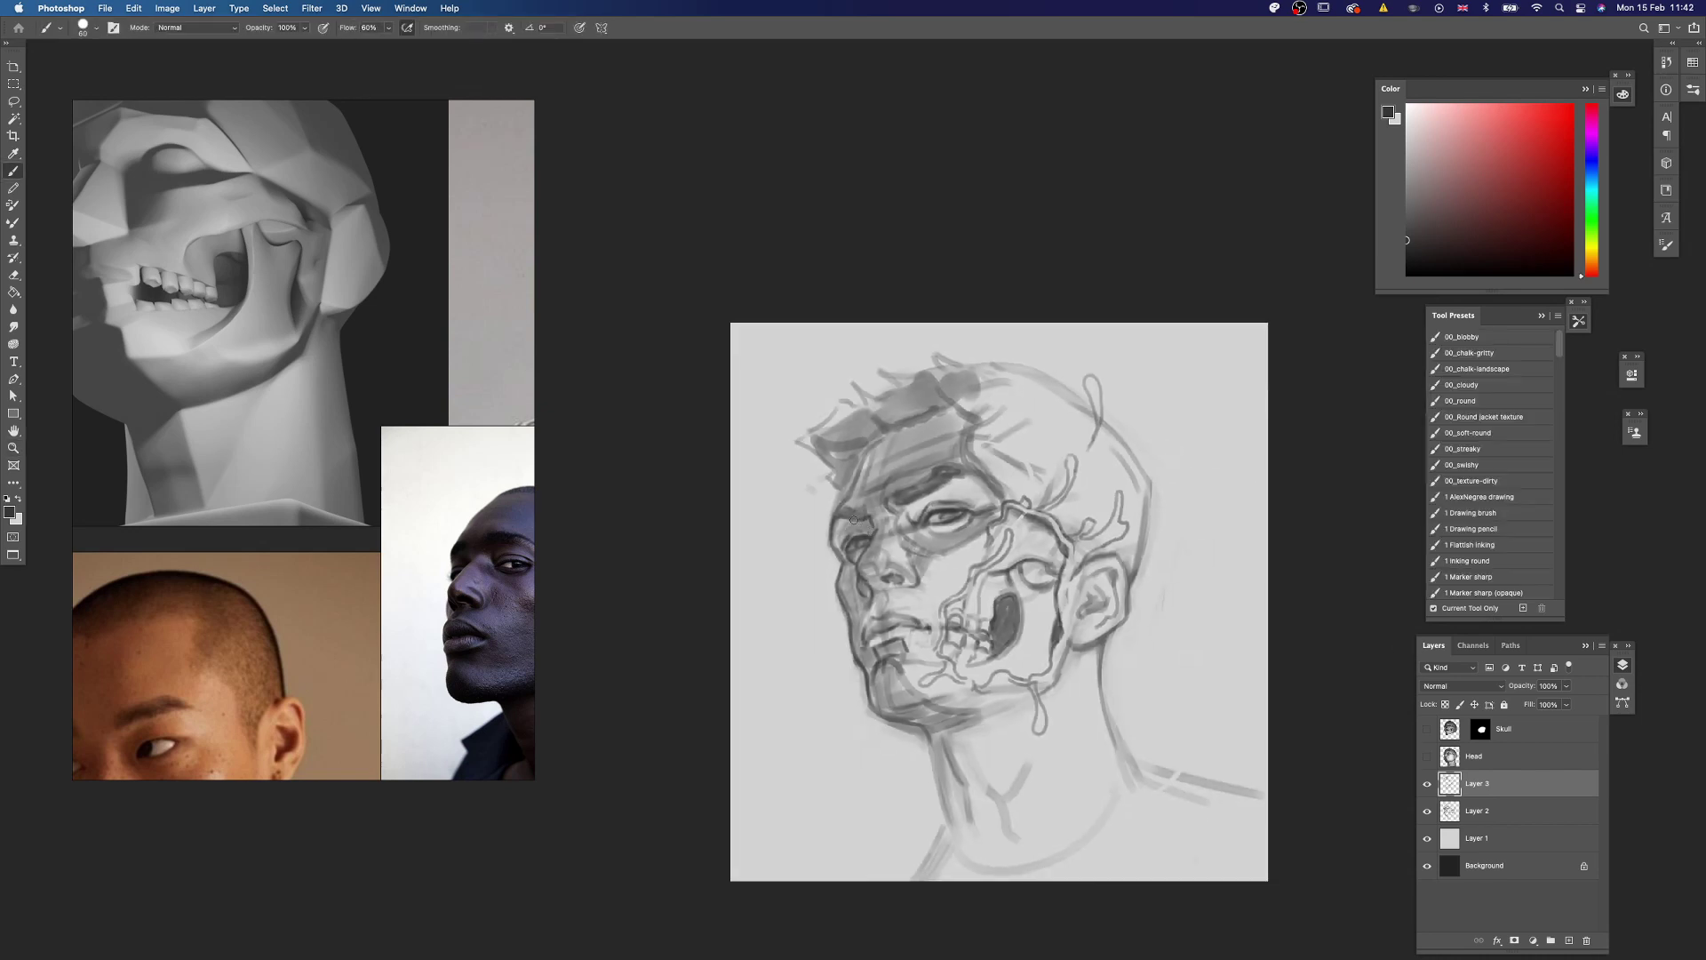
Step: Refine the far eye with a smaller brush, using a tone sampled from the face
drag(1031, 670, 986, 609)
key(bracketleft)
key(bracketleft)
key(bracketleft)
key(bracketleft)
key(x)
key(x)
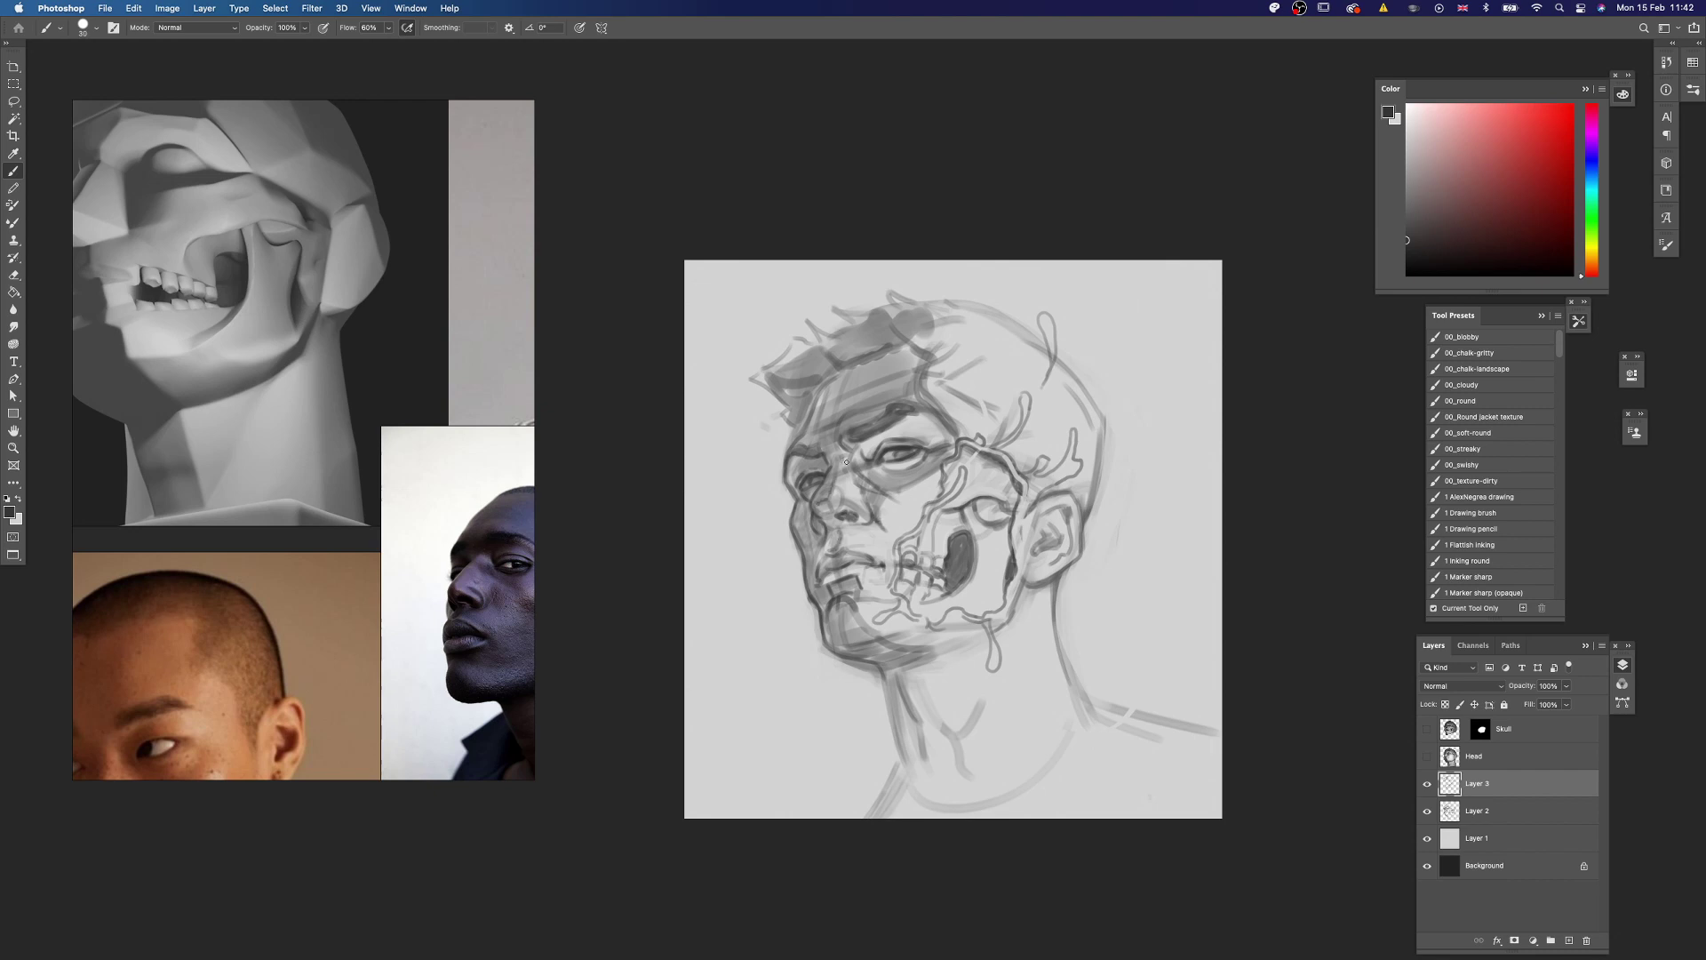
key(x)
alt+click(817, 473)
mouse_move(814, 473)
mouse_down()
mouse_move(773, 474)
mouse_move(795, 477)
mouse_up()
Step: Enlarge the brush, reset the colours to default, and shade the neck just beneath the chin
key(x)
key(bracketright)
key(bracketright)
key(bracketright)
key(bracketright)
key(bracketright)
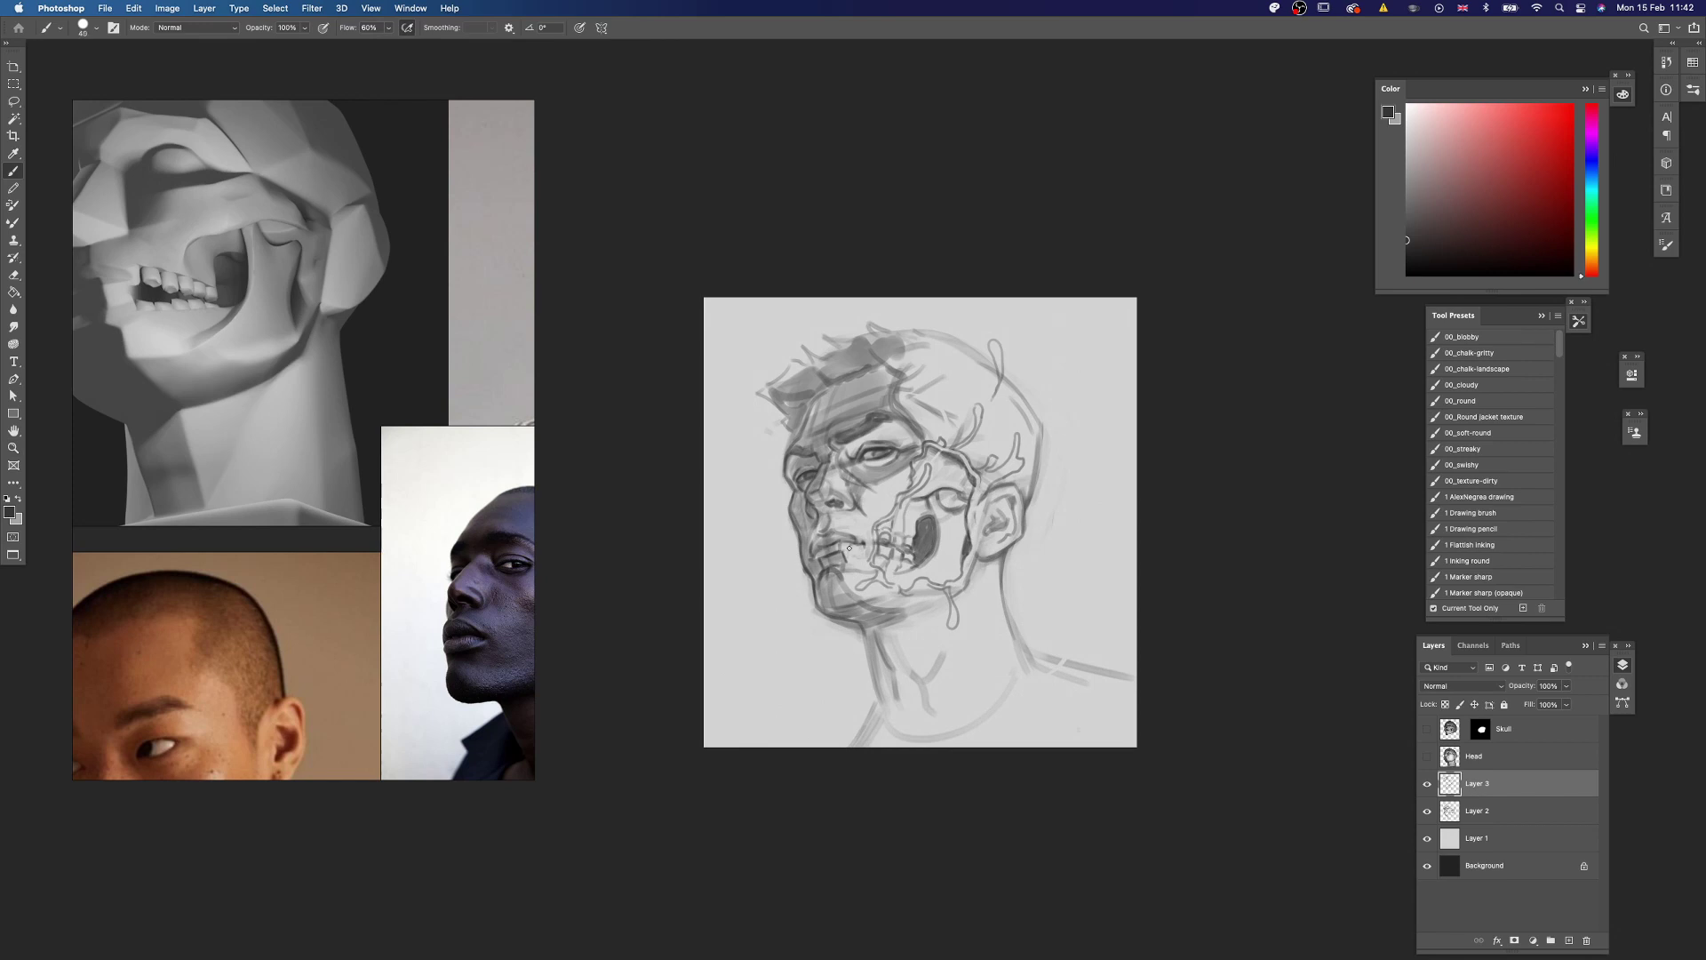
key(d)
key(x)
key(x)
key(bracketleft)
drag(871, 627, 913, 620)
drag(889, 622, 870, 634)
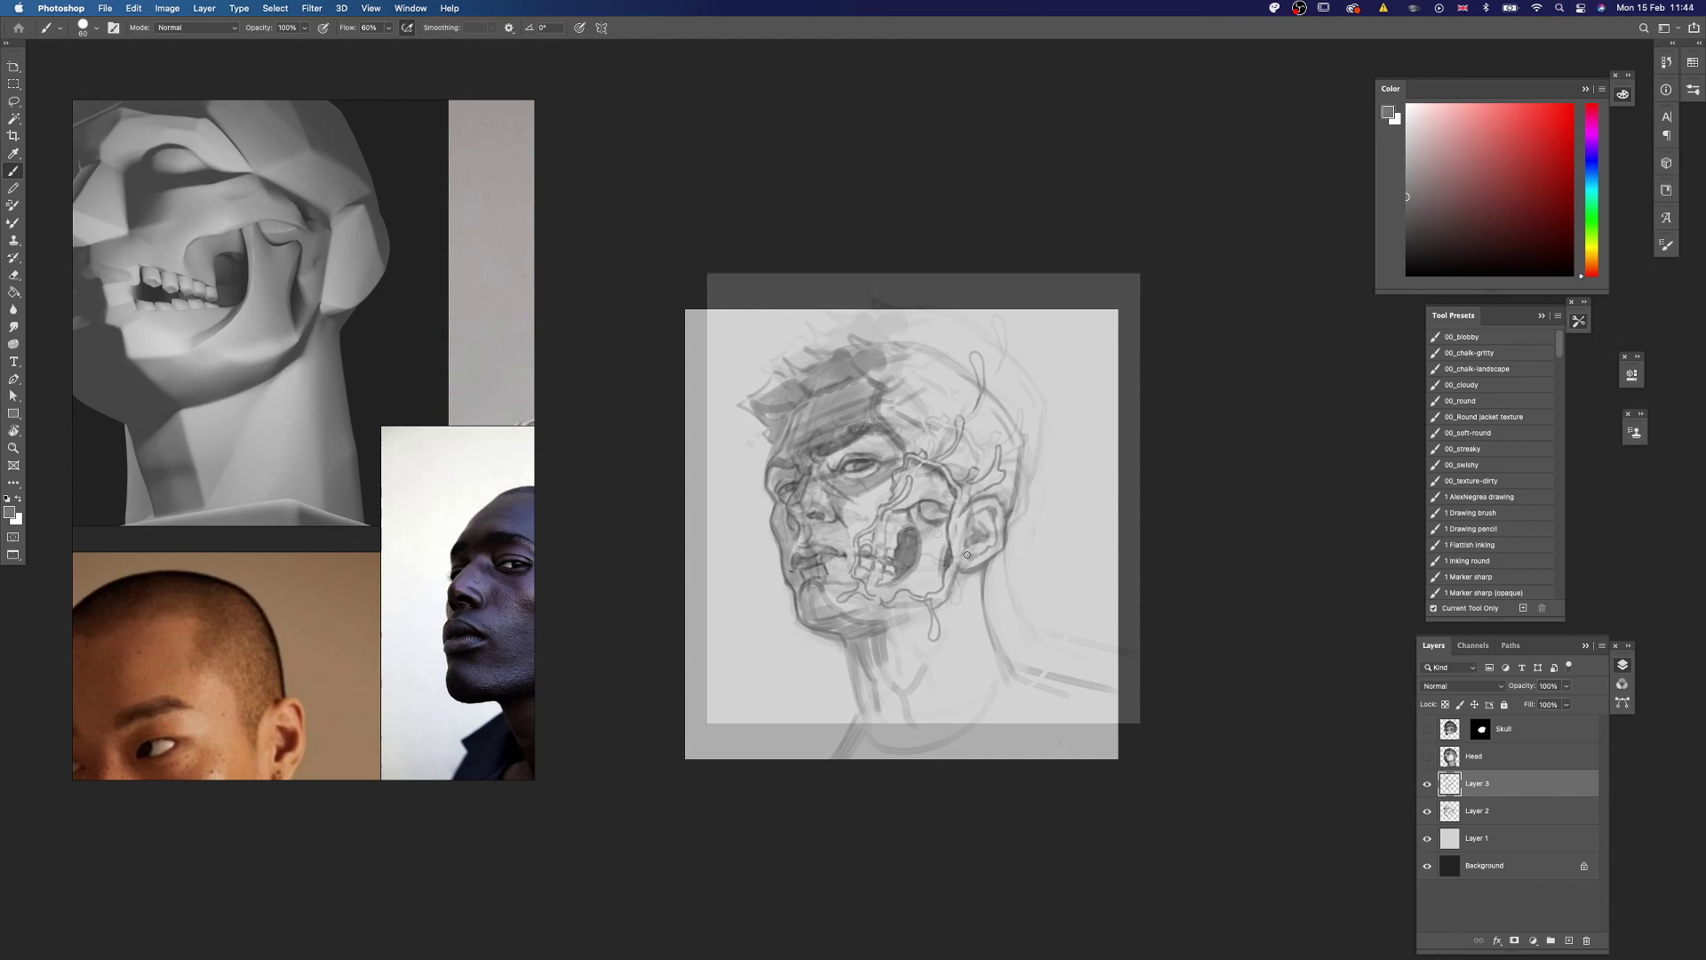
Step: Paint the ear and the area in front of it with tones sampled from the ear
alt+click(982, 526)
key(bracketright)
key(bracketright)
mouse_move(972, 521)
mouse_down()
mouse_move(992, 506)
mouse_move(998, 544)
mouse_move(967, 544)
mouse_move(981, 522)
mouse_up()
alt+click(985, 537)
drag(982, 504, 969, 524)
mouse_move(964, 526)
mouse_down()
mouse_move(974, 548)
mouse_move(948, 547)
mouse_up()
key(bracketright)
key(bracketright)
scroll(938, 515, up, 2)
scroll(938, 514, left, 2)
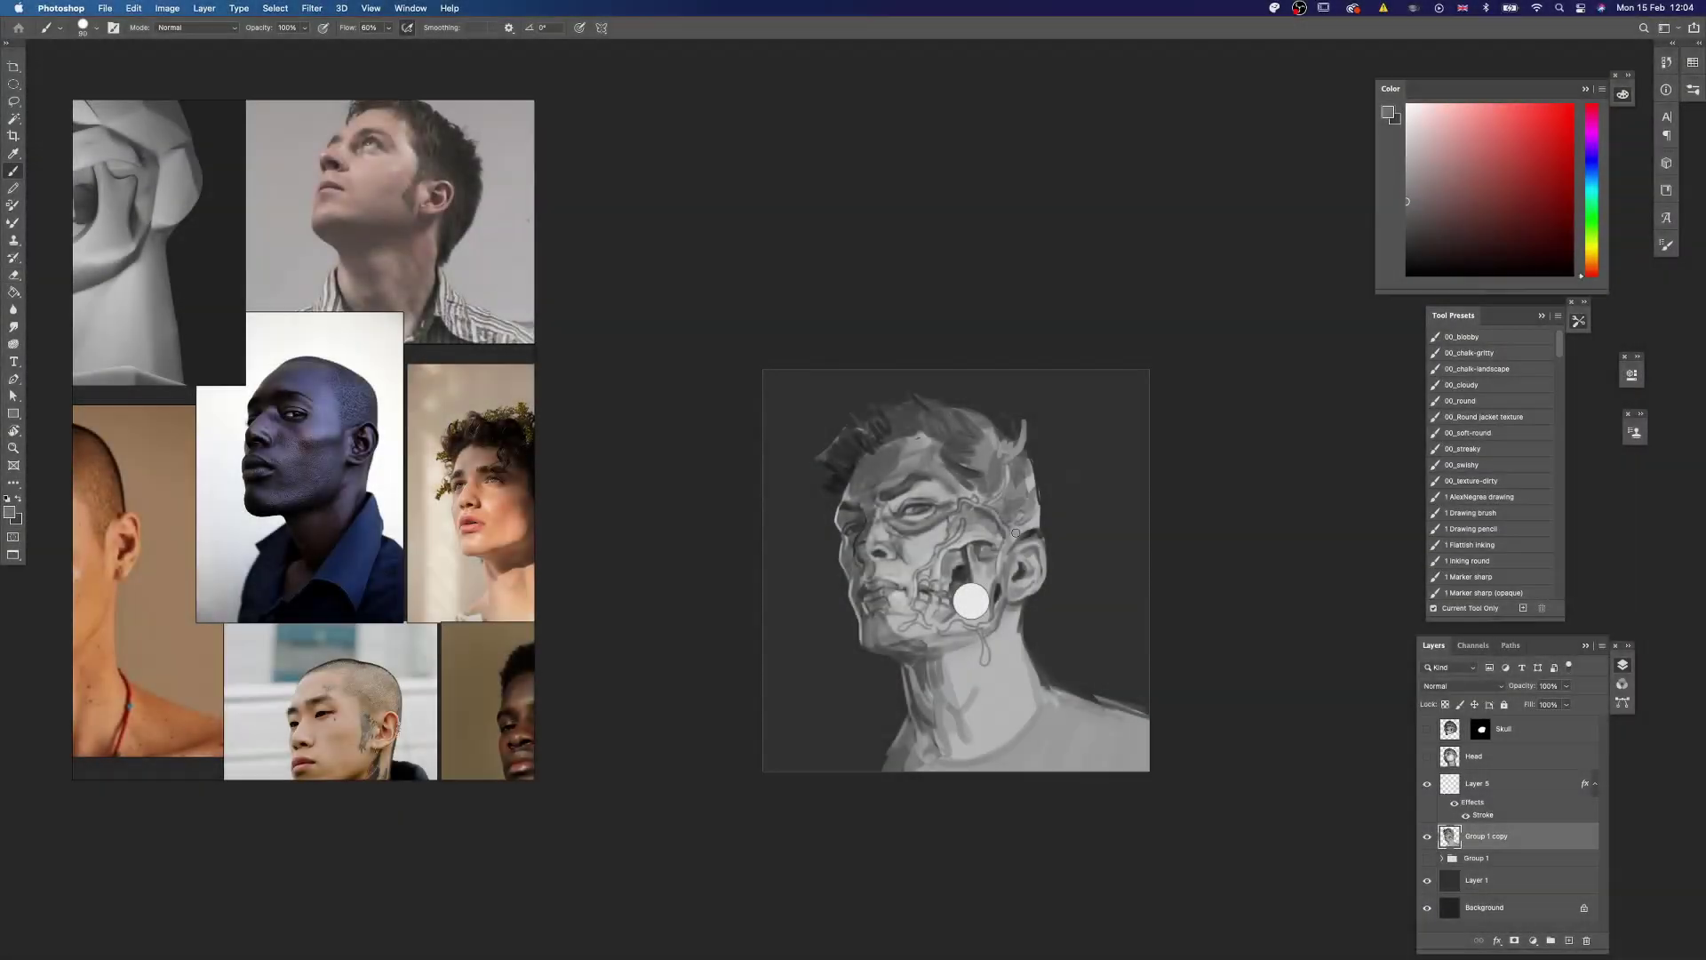
Step: Flip the canvas horizontally to check the portrait mirrored, and return to the Brush tool
key(super+f)
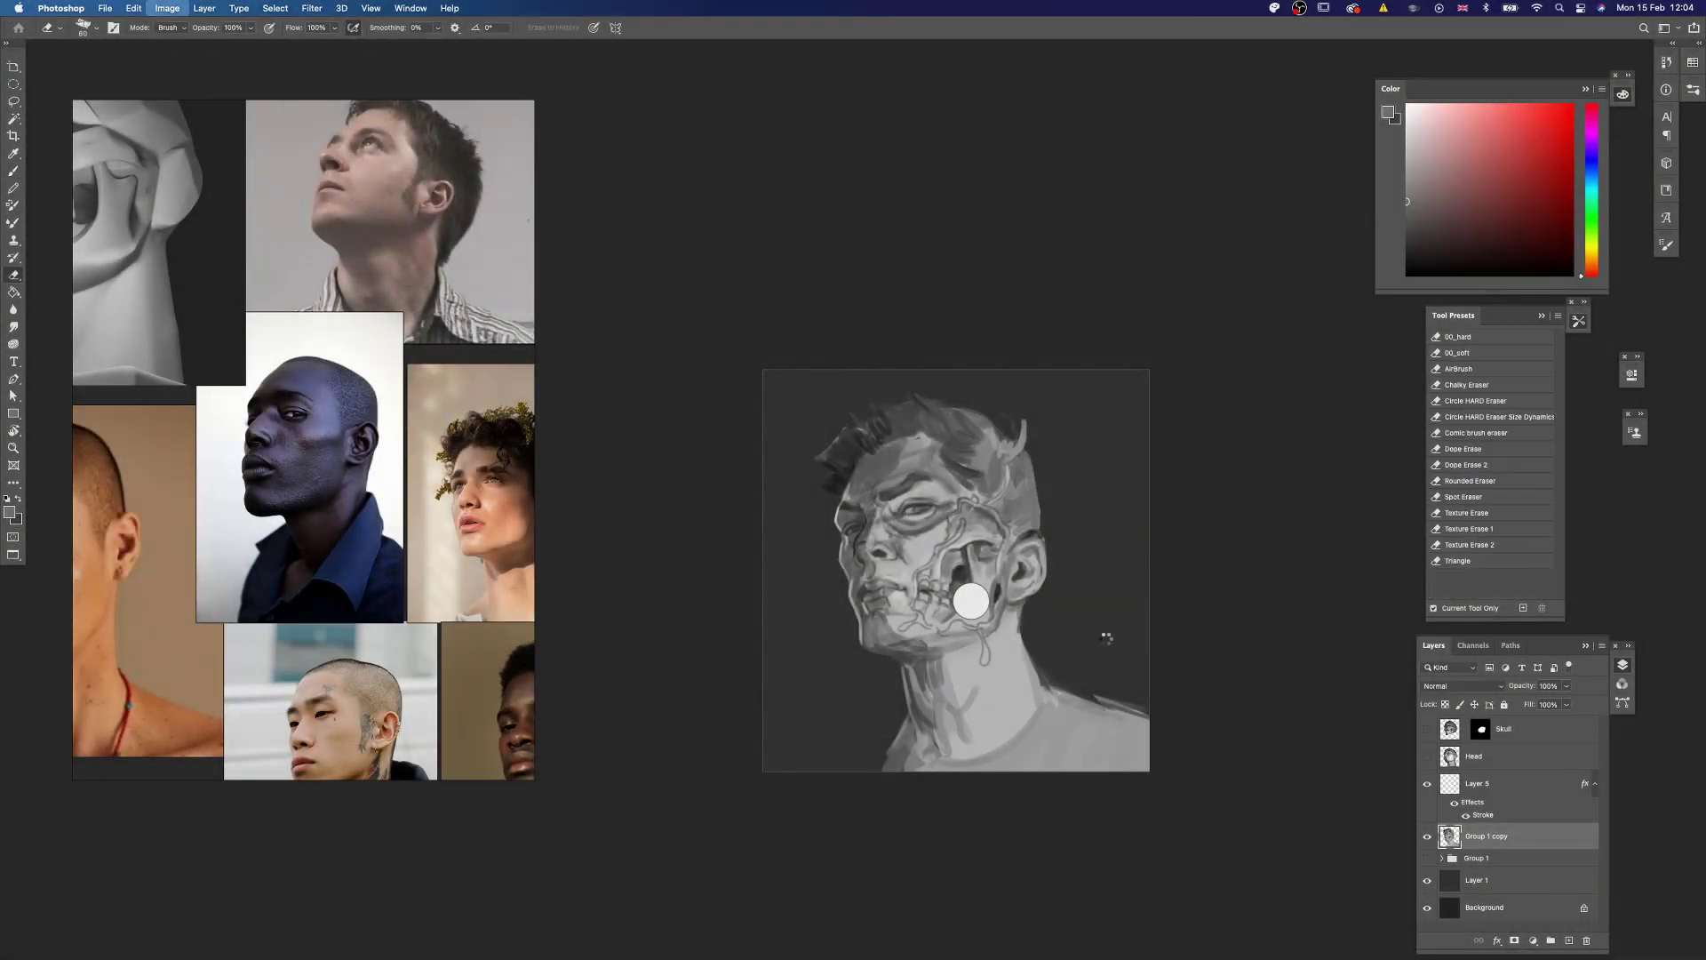
drag(1043, 697, 1025, 739)
drag(958, 526, 1004, 557)
key(b)
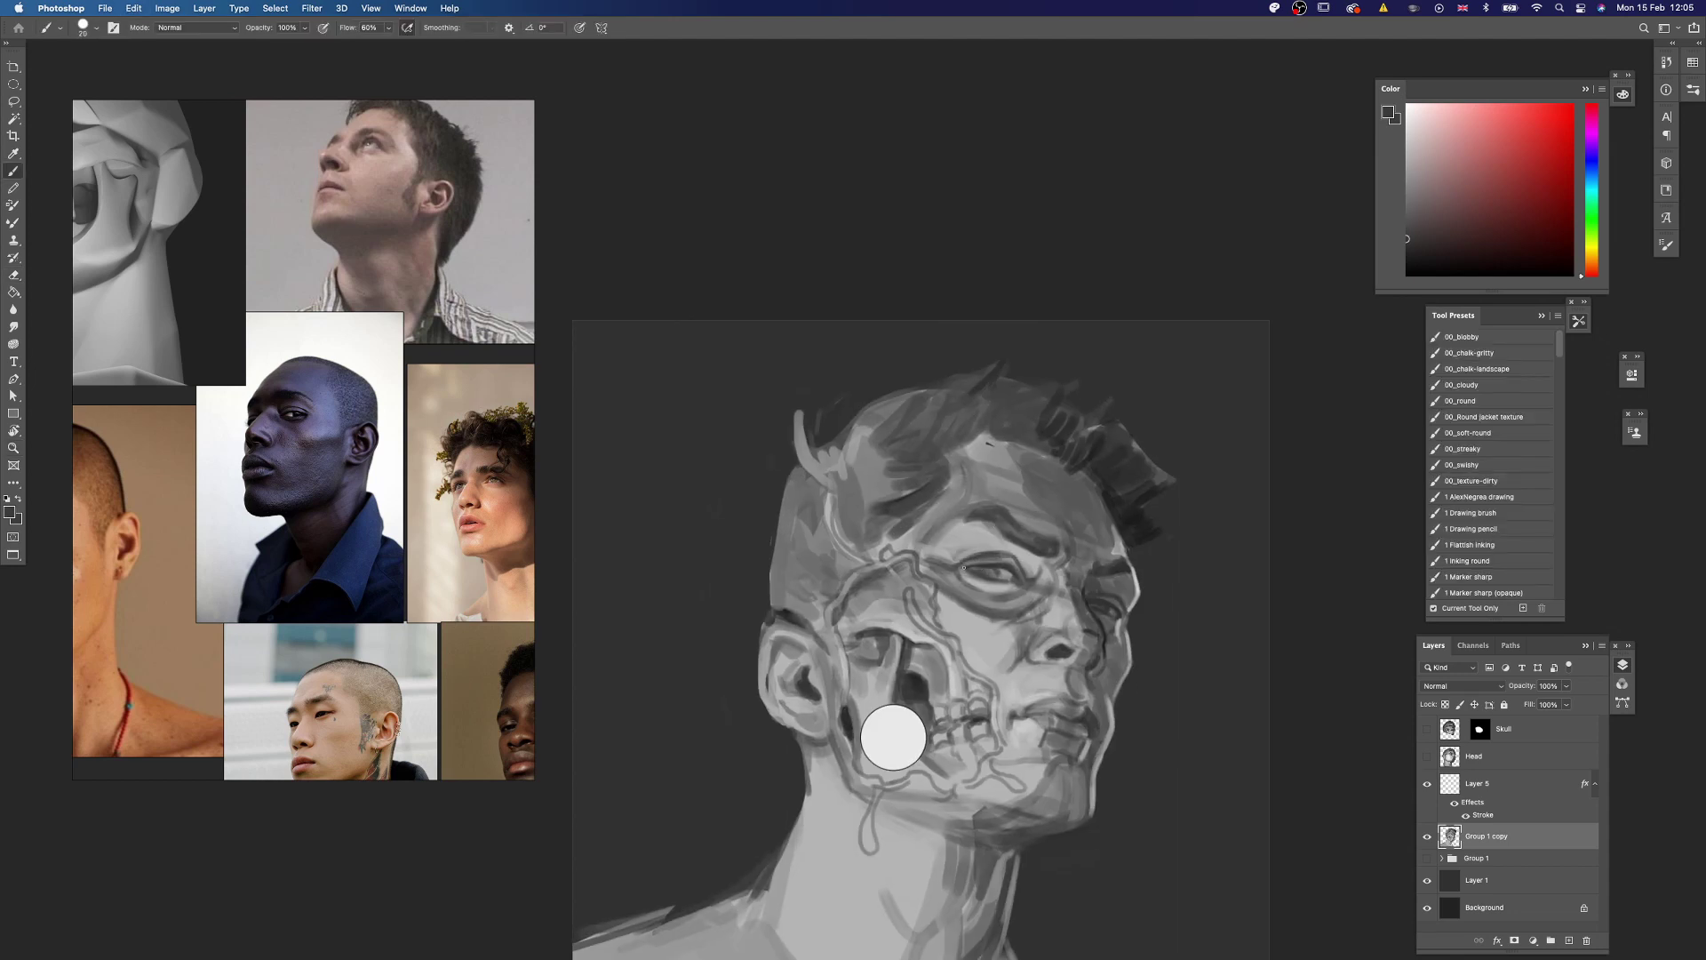
Step: Refine the nose bridge and the brow and forehead area using a sampled tone, with the canvas view rotated temporarily
key(Tab)
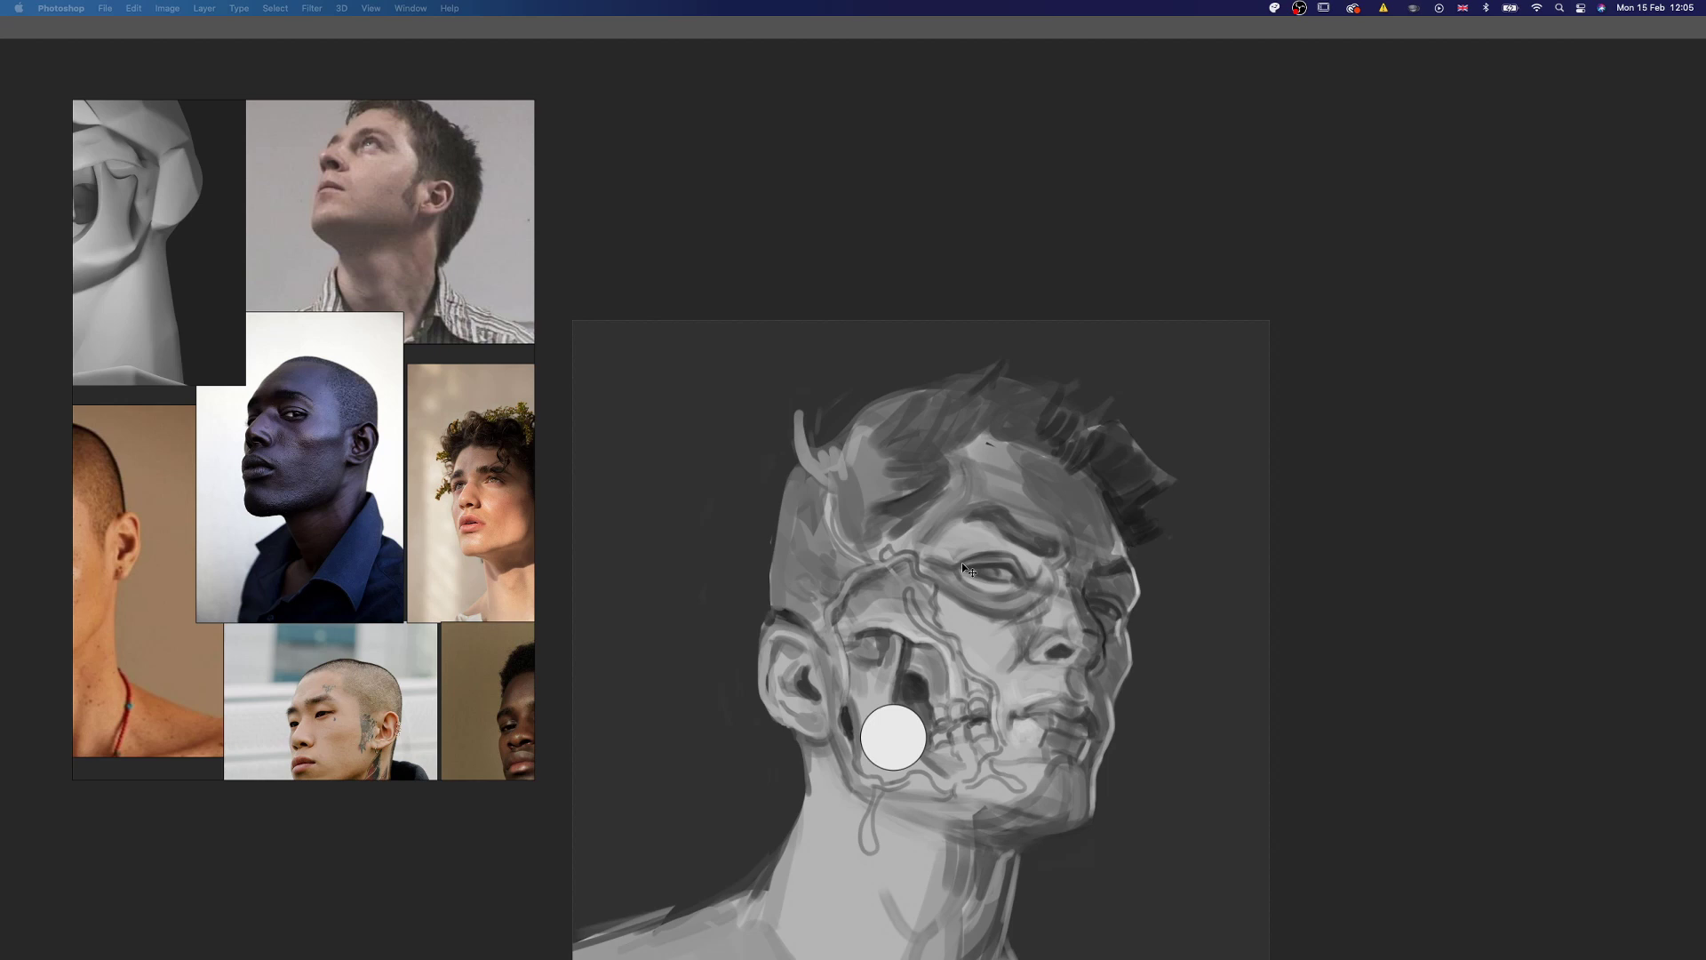
click(970, 601)
key(r)
mouse_move(970, 602)
mouse_down()
mouse_move(985, 540)
mouse_move(999, 597)
mouse_up()
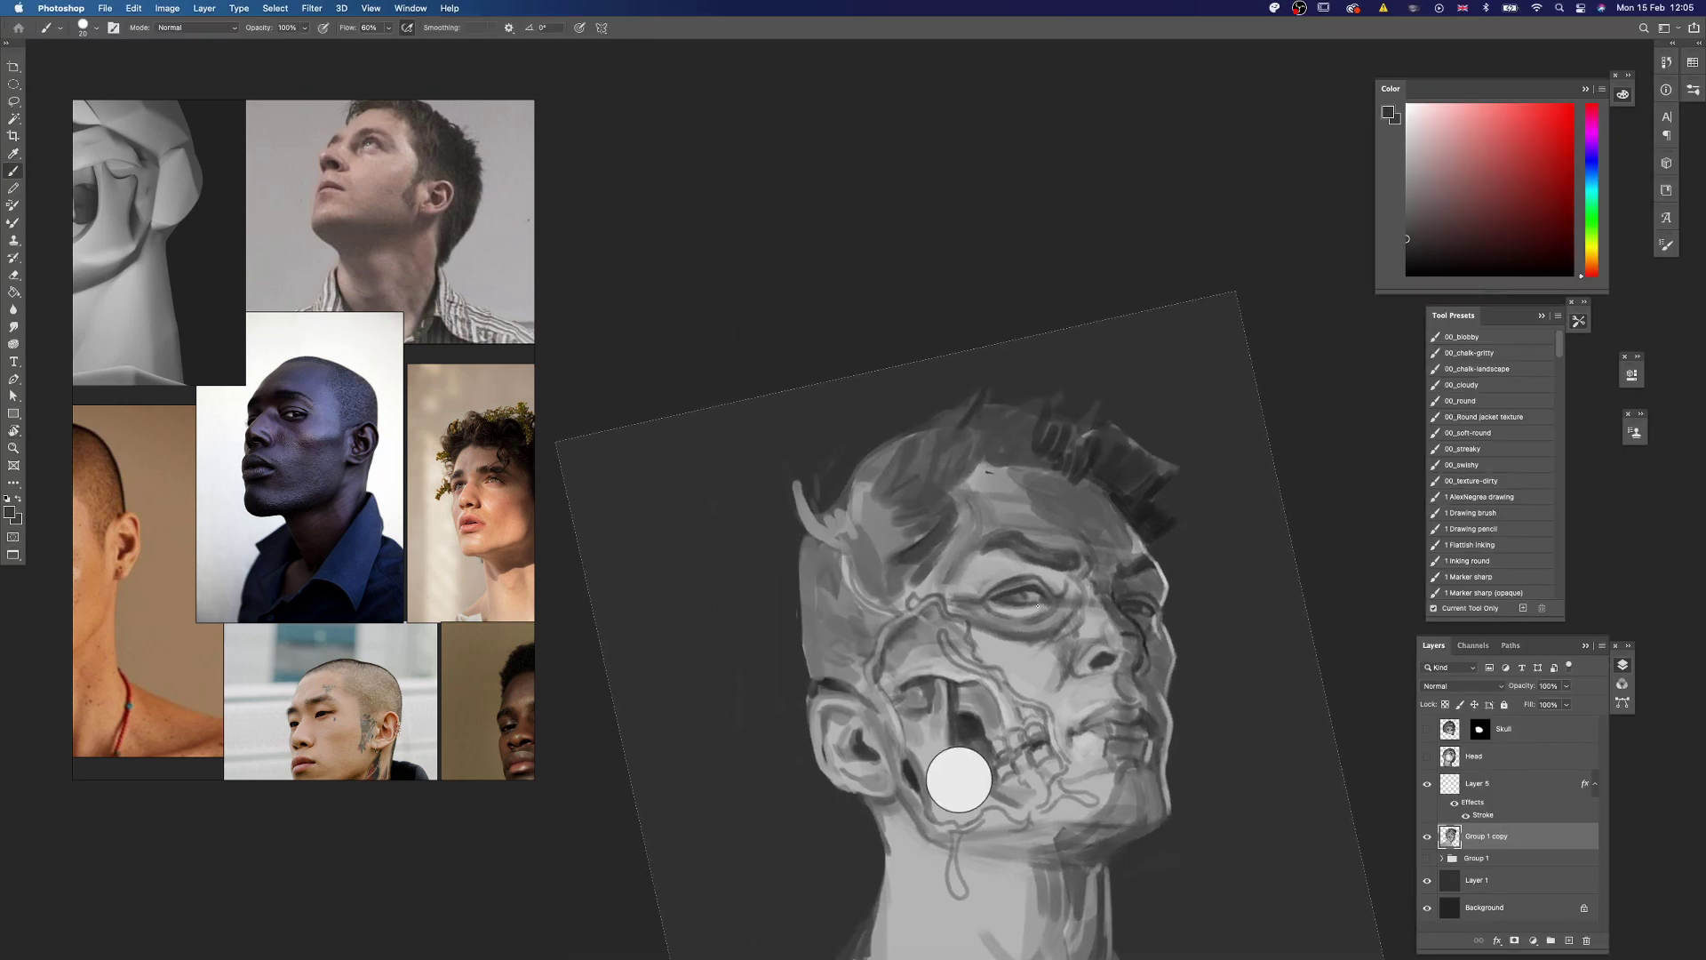
alt+click(999, 596)
key(x)
key(x)
key(x)
drag(1065, 605, 1054, 620)
key(Escape)
mouse_move(1043, 533)
mouse_down()
mouse_move(964, 551)
mouse_move(924, 590)
mouse_move(955, 547)
mouse_up()
Step: Paint across the front of the face with a much larger brush
key(bracketright)
key(bracketright)
key(bracketright)
key(bracketright)
key(bracketright)
key(bracketright)
key(bracketright)
mouse_move(1019, 616)
mouse_down()
mouse_move(982, 588)
mouse_move(1082, 625)
mouse_up()
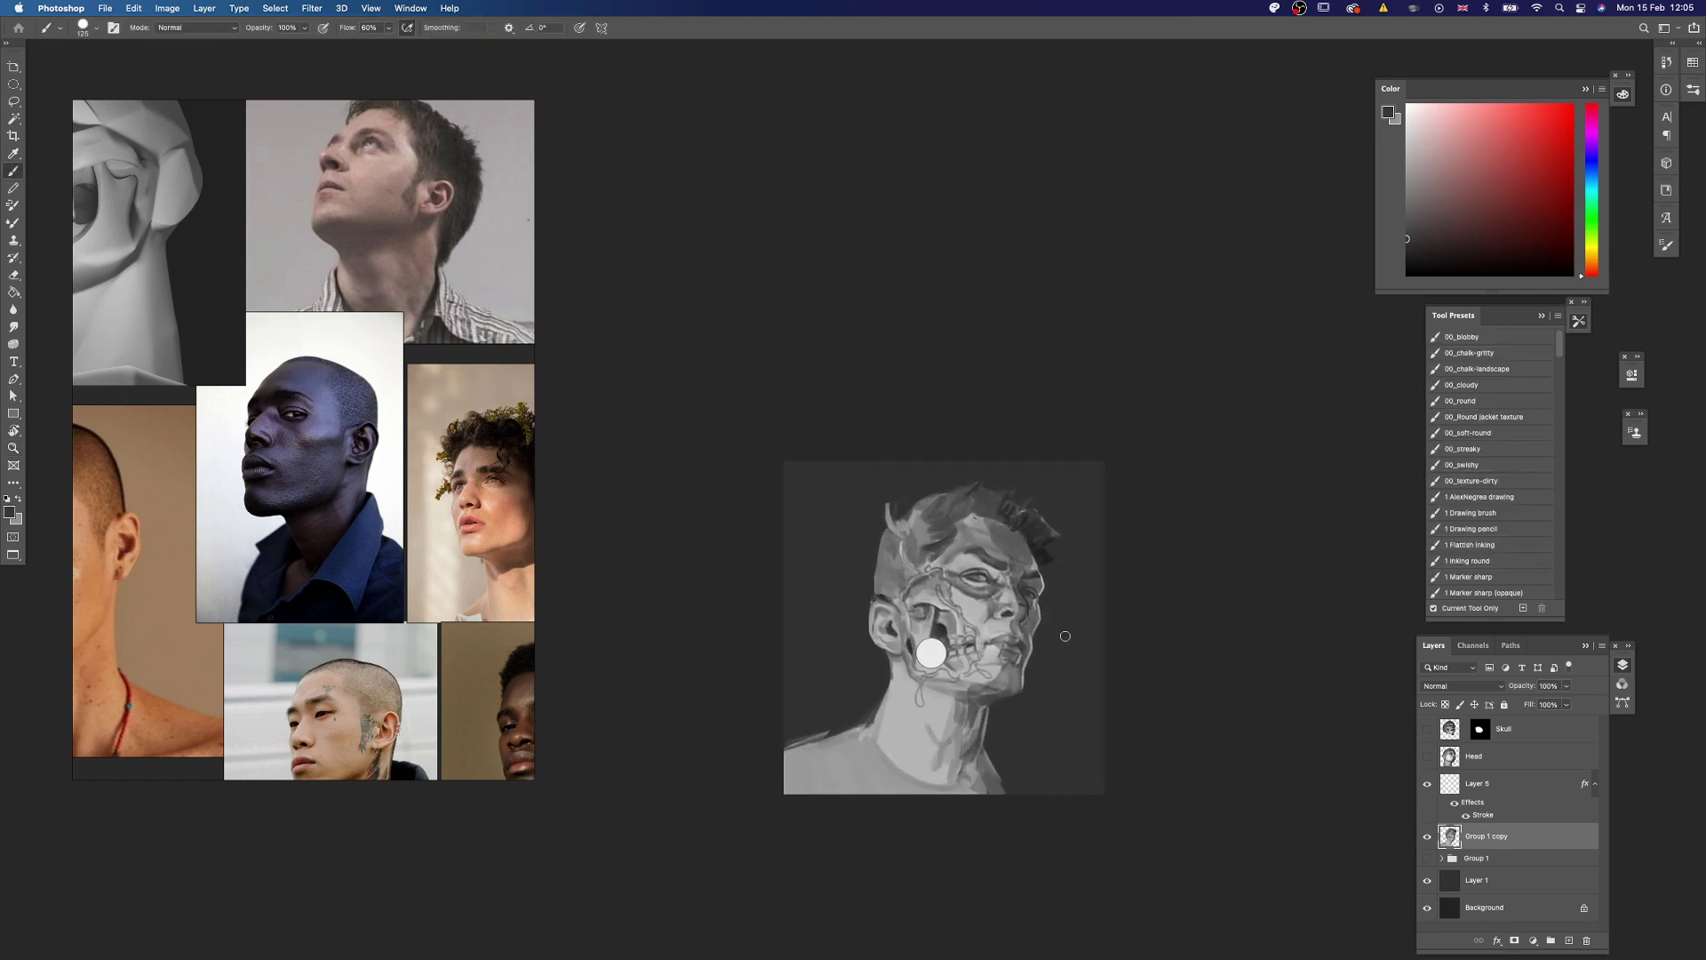
Step: Try a lasso selection around the neck and shoulder area
key(l)
drag(937, 713, 1090, 682)
mouse_move(898, 389)
mouse_down()
mouse_move(735, 911)
mouse_move(915, 394)
mouse_up()
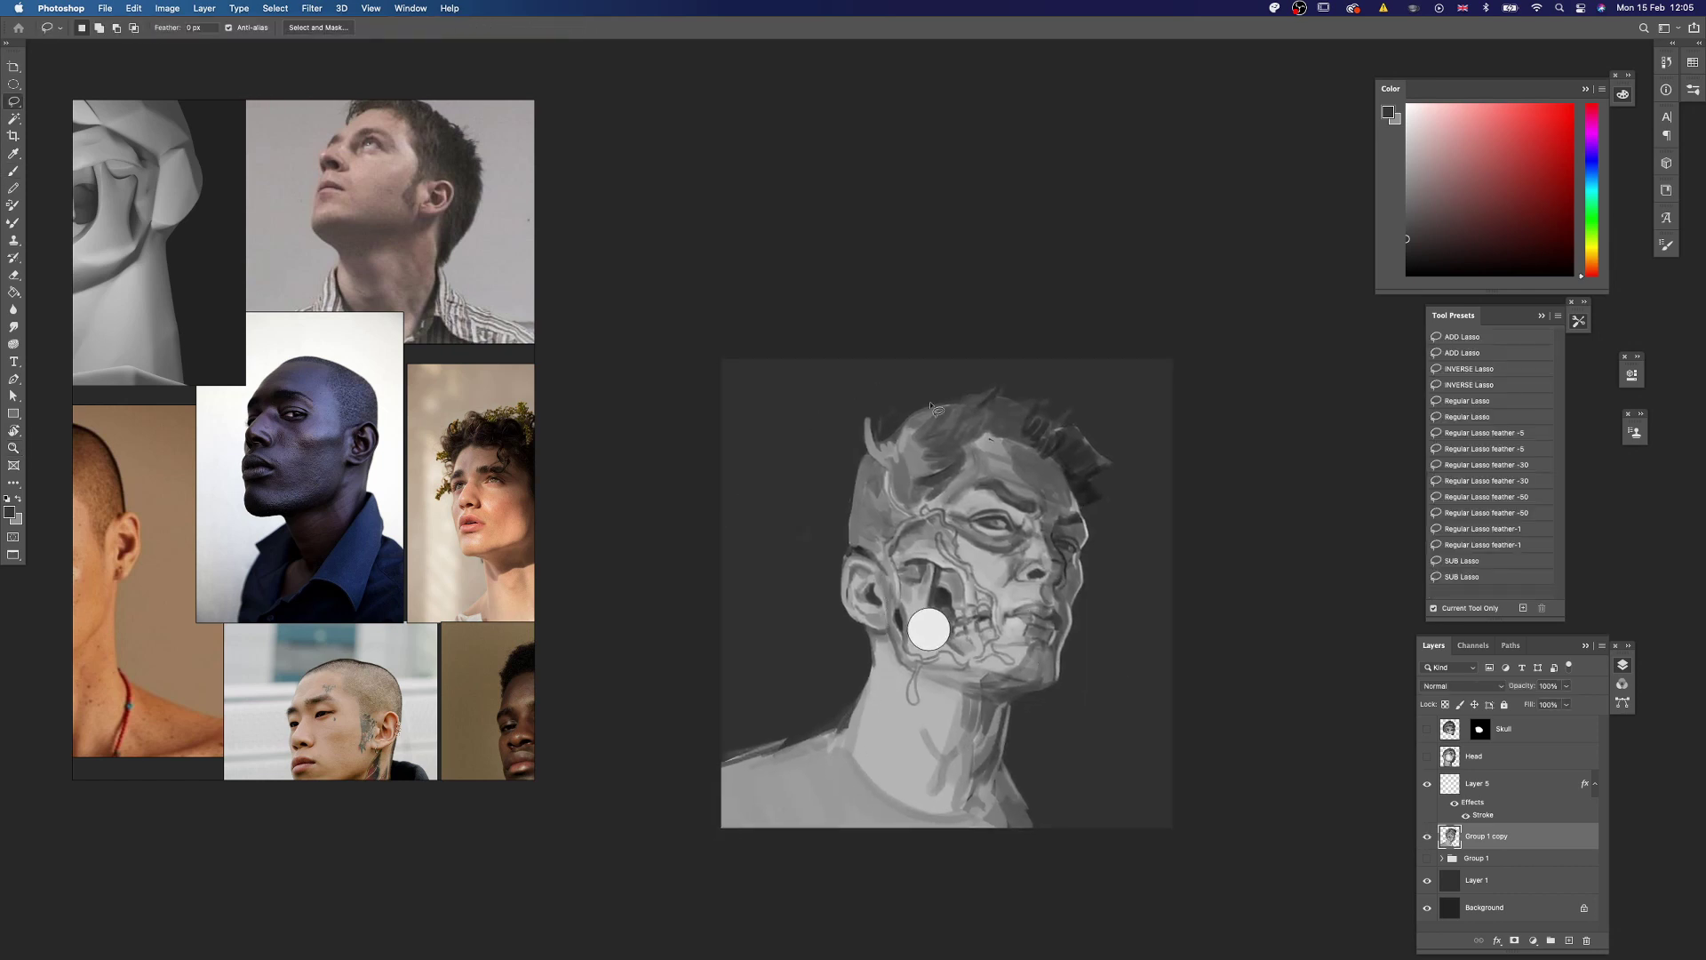
mouse_move(874, 647)
mouse_down()
mouse_move(766, 636)
mouse_move(769, 667)
mouse_up()
drag(896, 620, 889, 667)
drag(862, 730, 831, 788)
key(super+z)
key(super+d)
mouse_move(960, 742)
mouse_down()
mouse_move(883, 805)
mouse_move(1023, 716)
mouse_move(994, 739)
mouse_up()
Step: Flip the canvas horizontally, and scale the Group 1 copy layer and the white sphere's layer together to about 105%
key(super+shift+h)
key(super+t)
drag(1129, 790, 1145, 808)
key(Escape)
shift+click(1453, 787)
key(super+t)
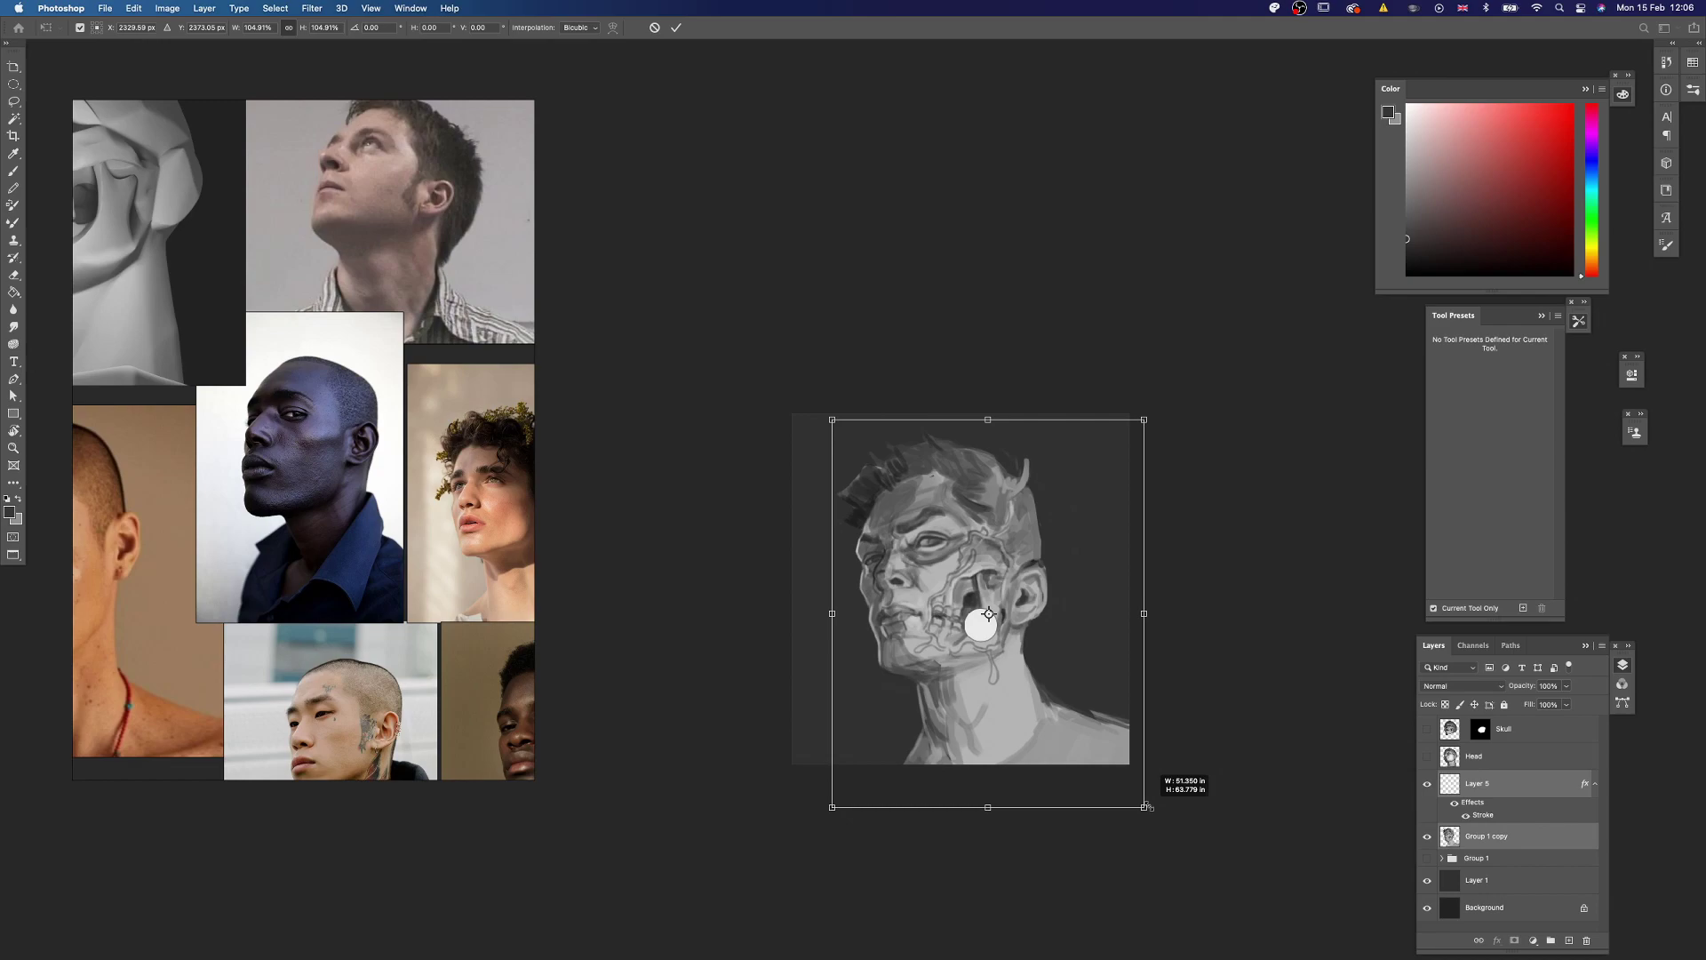
key(Return)
drag(902, 573, 981, 515)
click(1482, 785)
click(1489, 837)
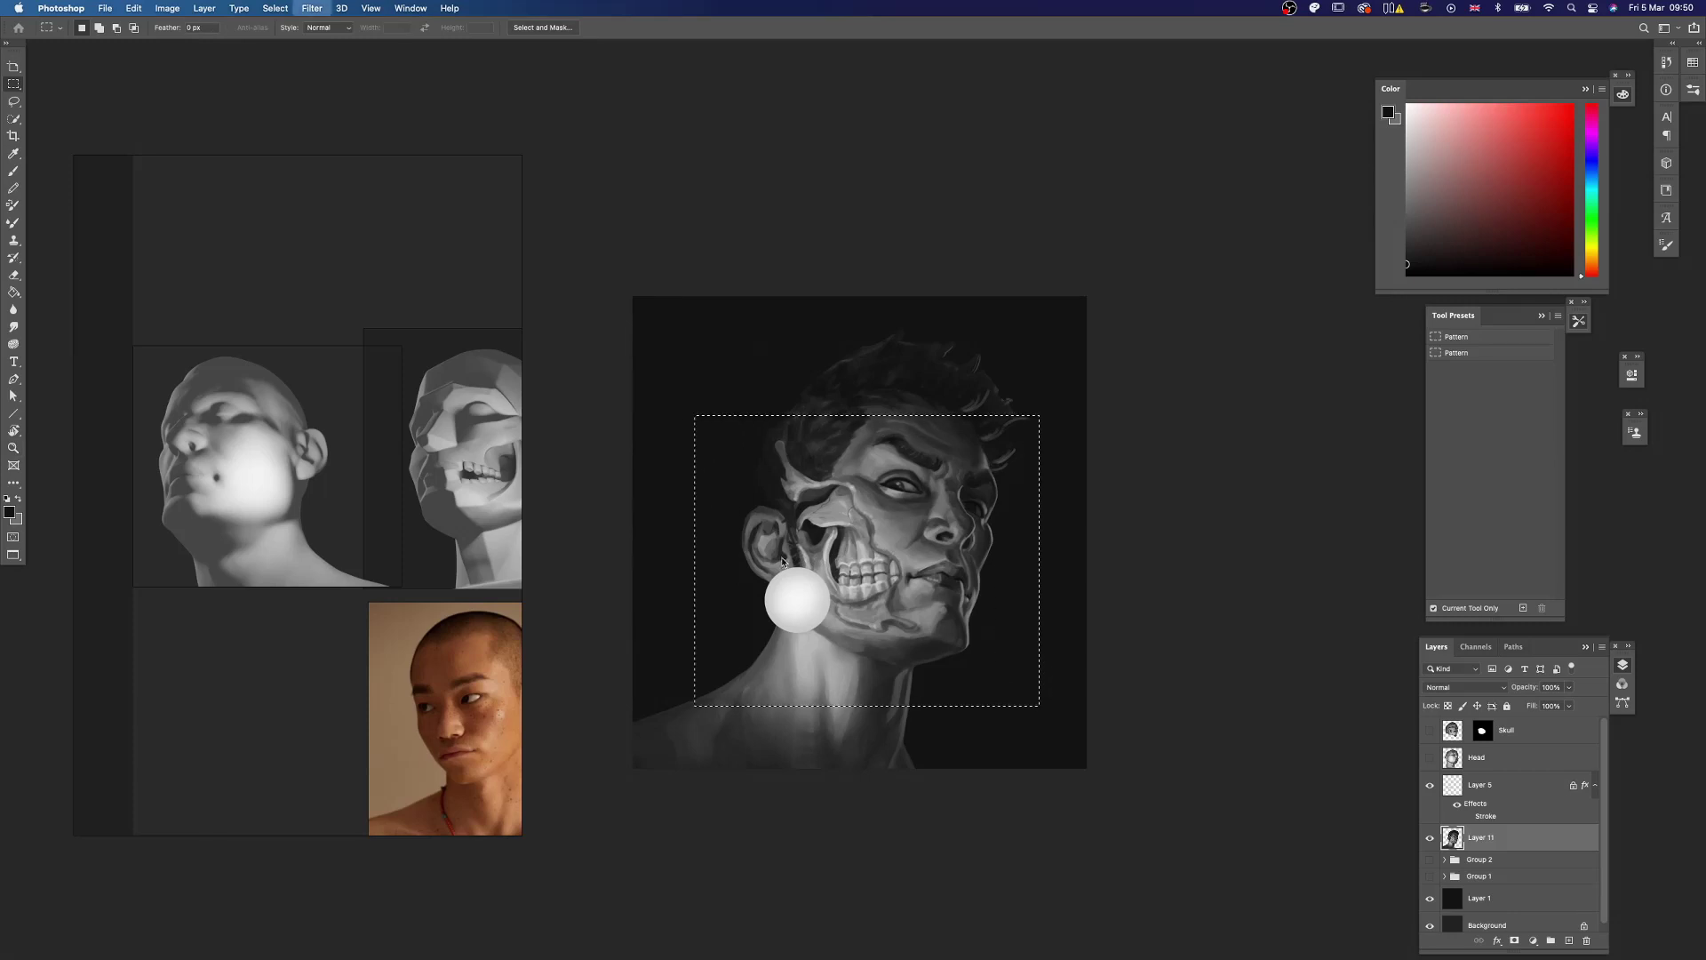
Step: Use Liquify with an enlarged brush to push in the back edge of the head above the ear on Layer 11
key(bracketright)
key(bracketright)
key(bracketright)
key(bracketright)
key(bracketright)
key(bracketright)
drag(688, 416, 703, 401)
drag(705, 342, 717, 334)
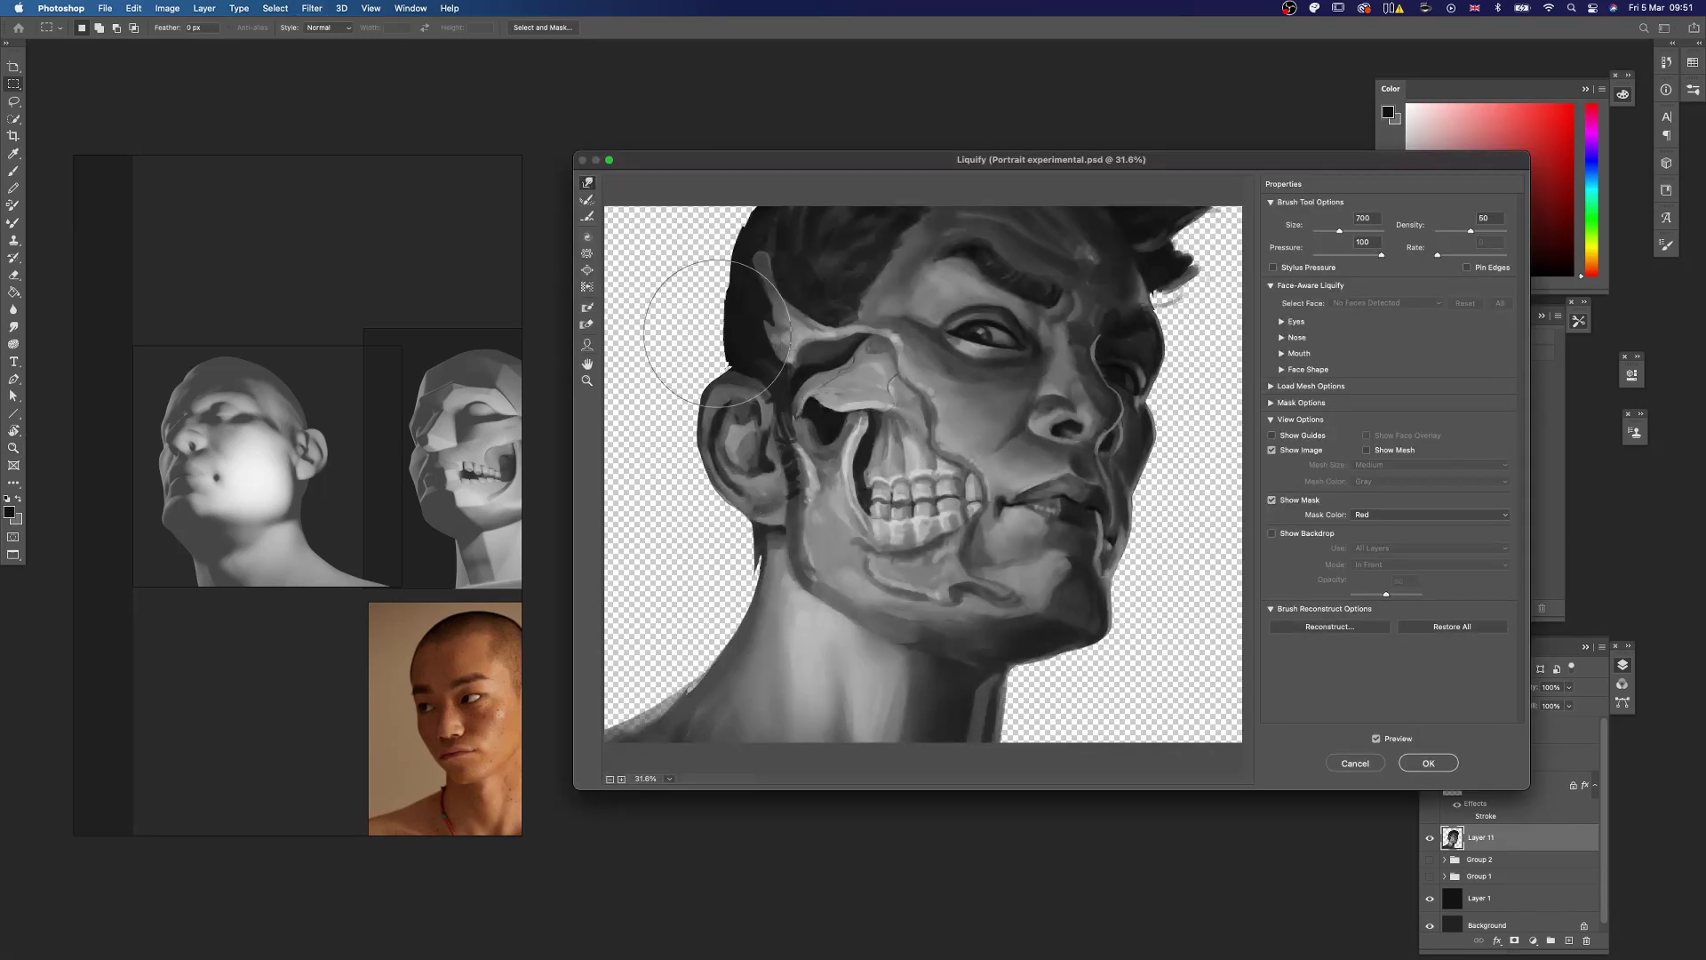
key(Return)
key(b)
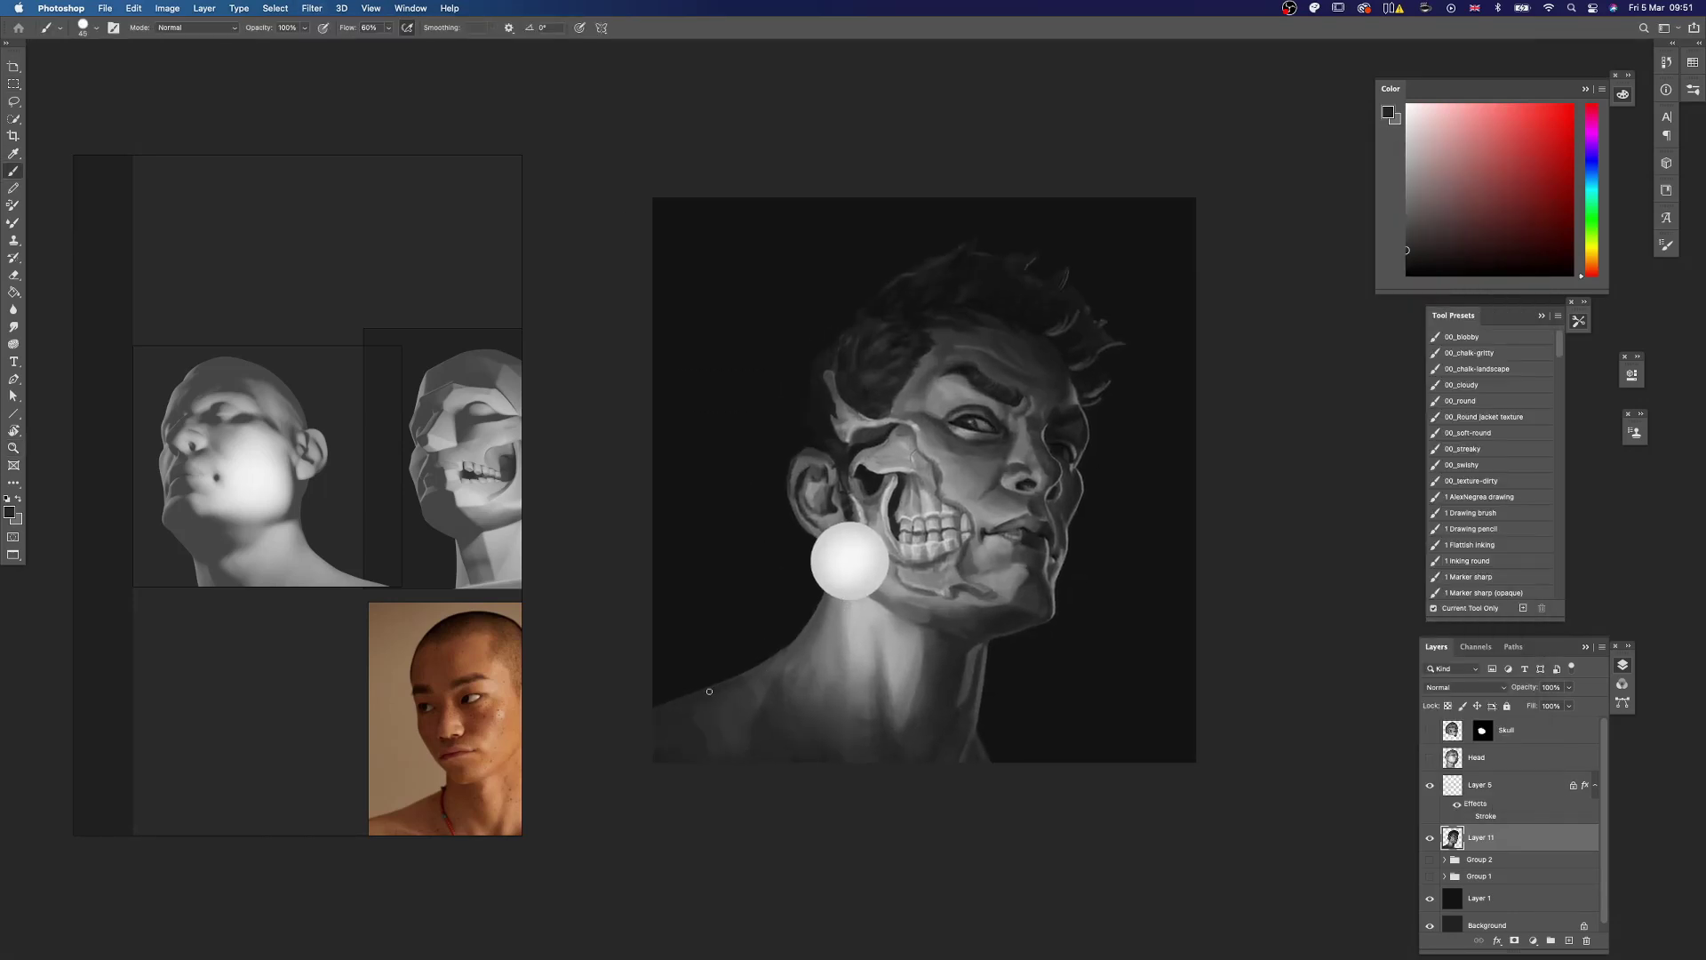
Step: Flip the canvas horizontally to bring the portrait back to facing its original direction
key(z)
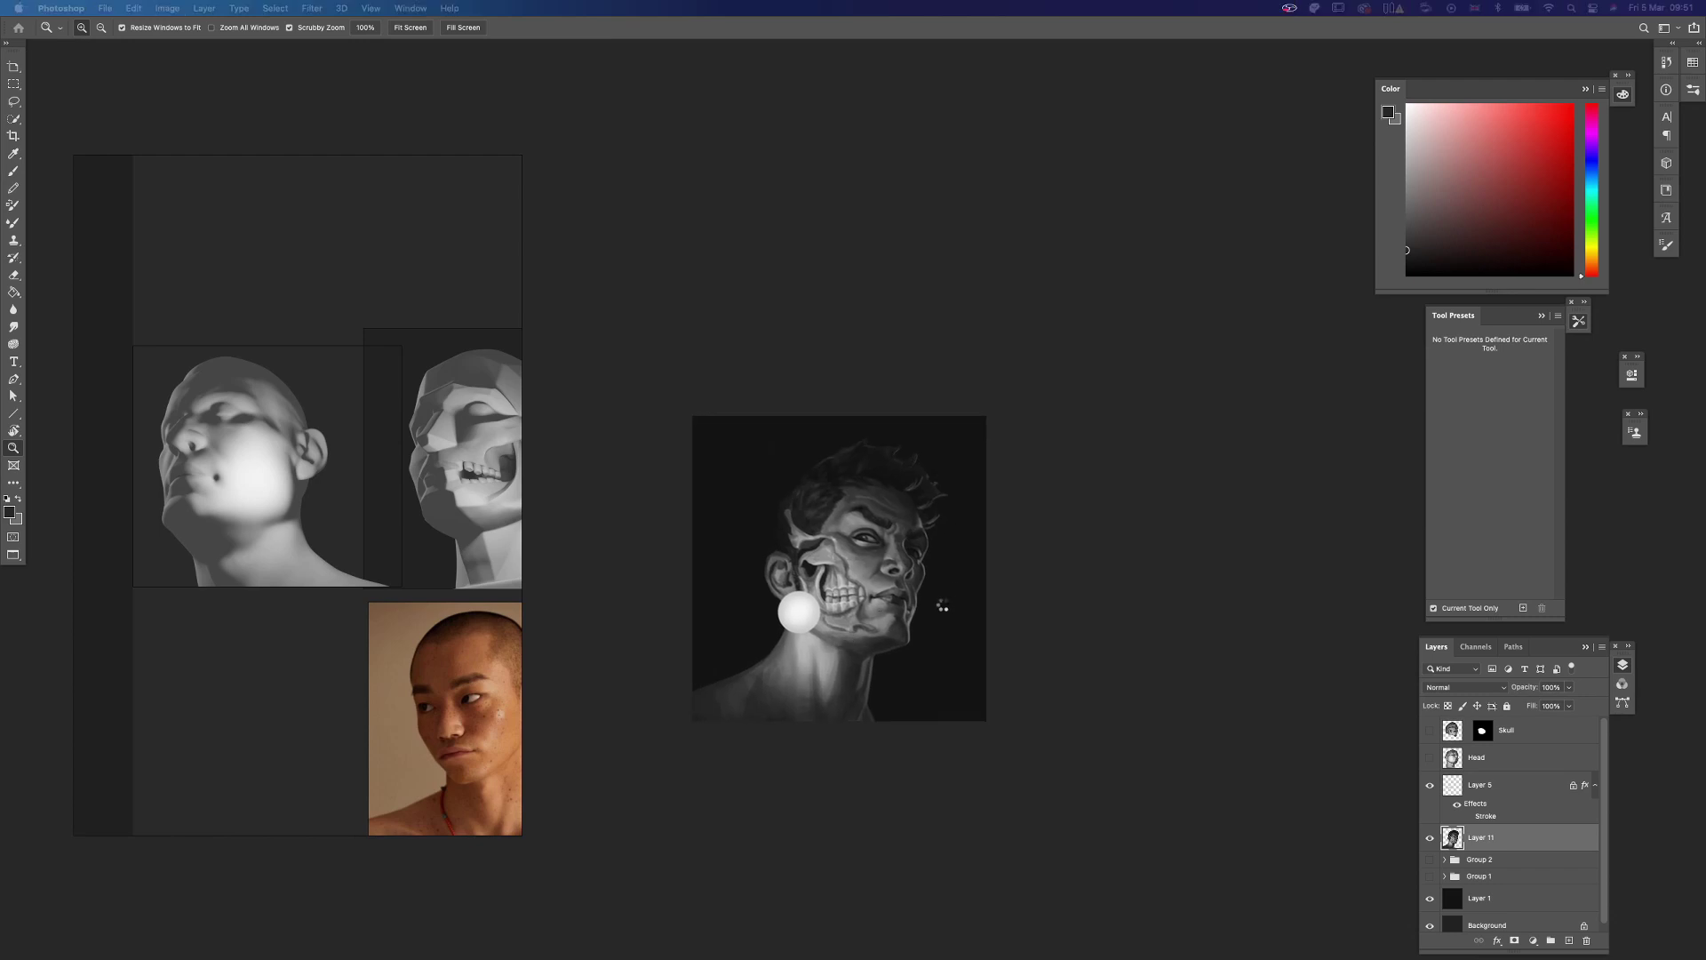
key(super+shift+h)
drag(778, 625, 1059, 675)
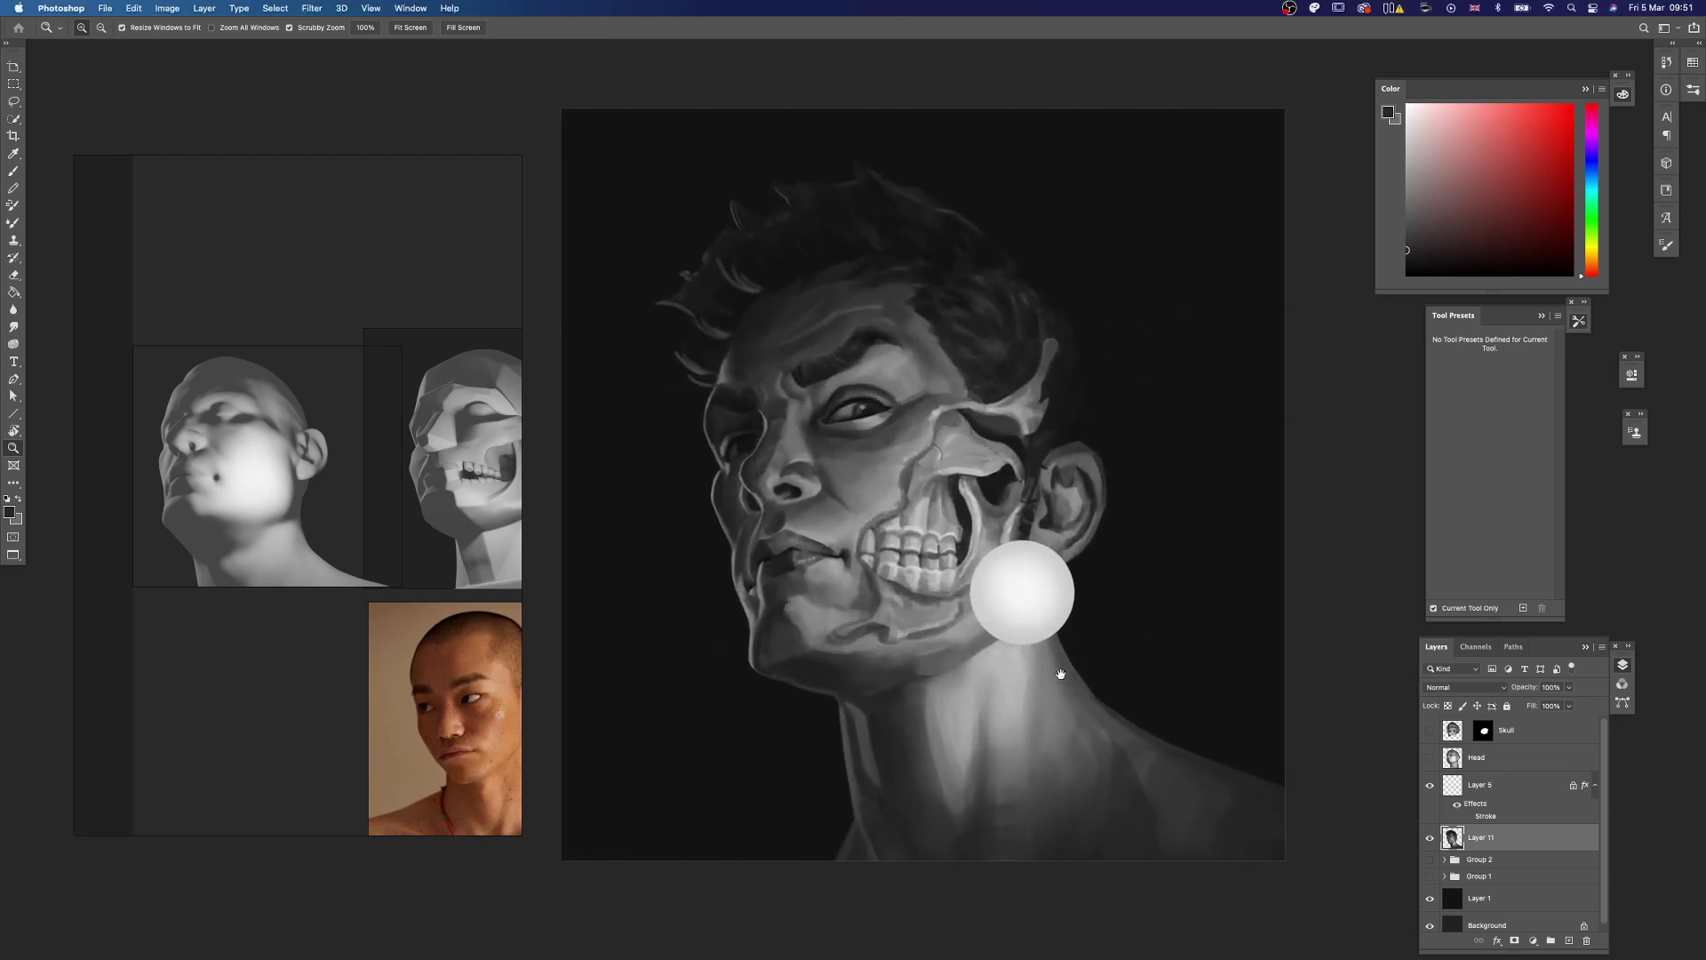
Step: Delete the layer groups Group 1 and Group 2, and select the white sphere's layer
click(1491, 860)
shift+click(1502, 876)
key(Delete)
click(1485, 758)
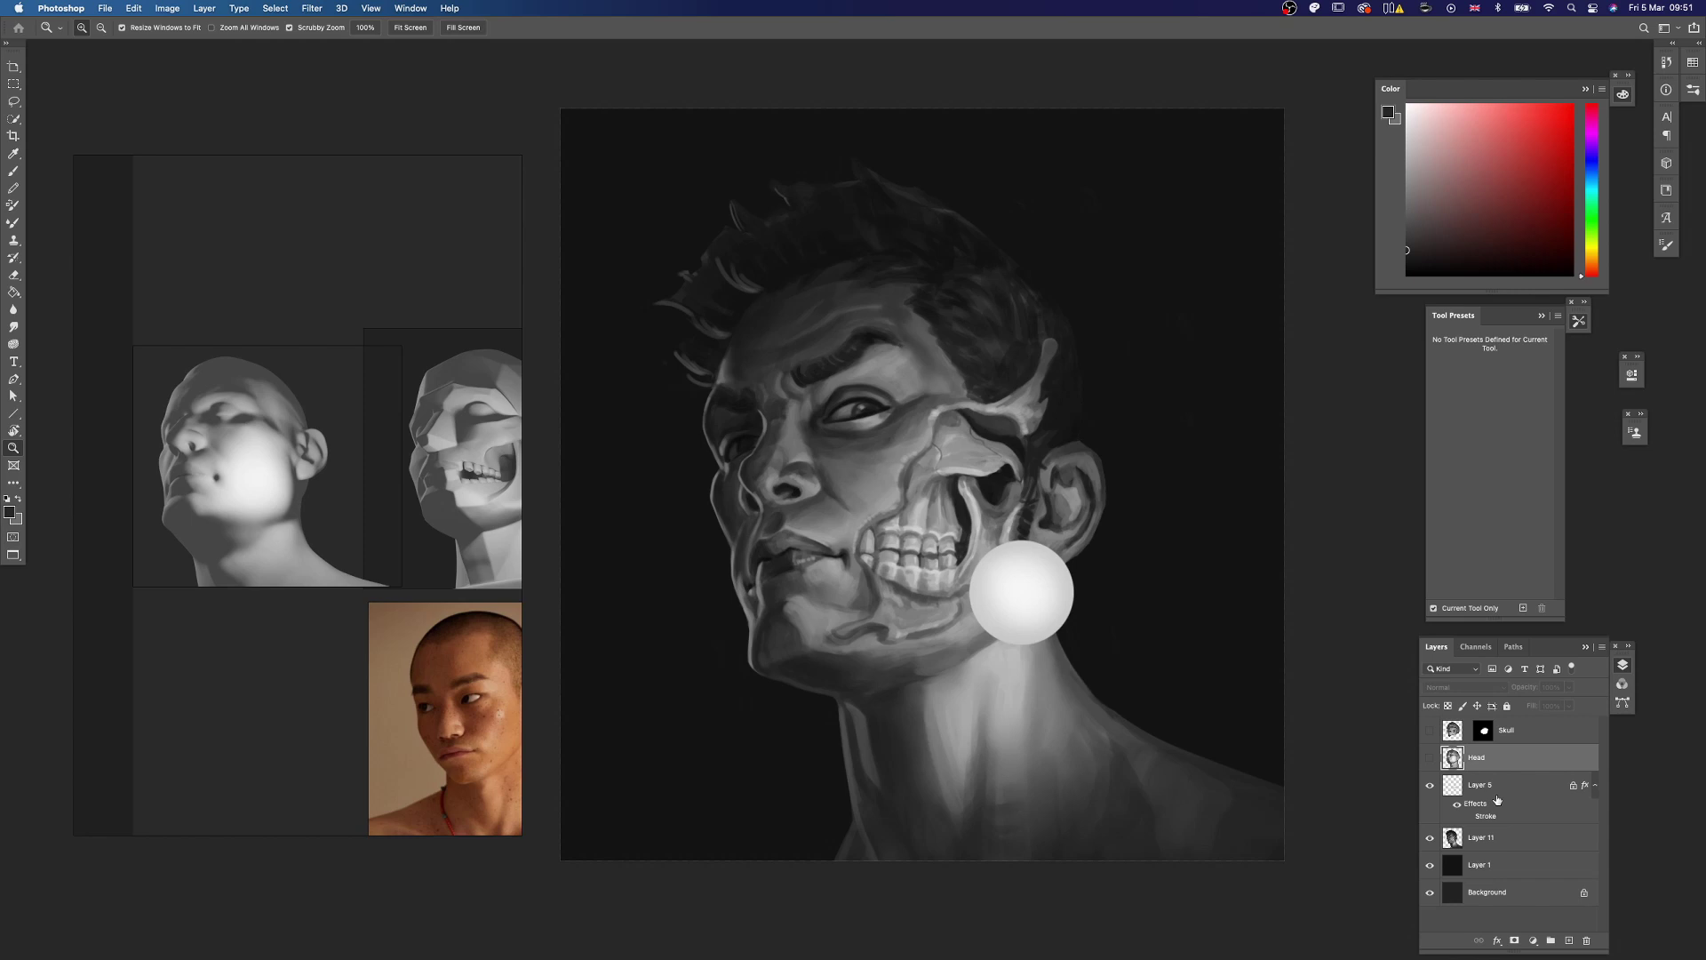
click(1498, 790)
Step: Save the document under a new name, adding v2 to the file name Portrait experimental
key(super+s)
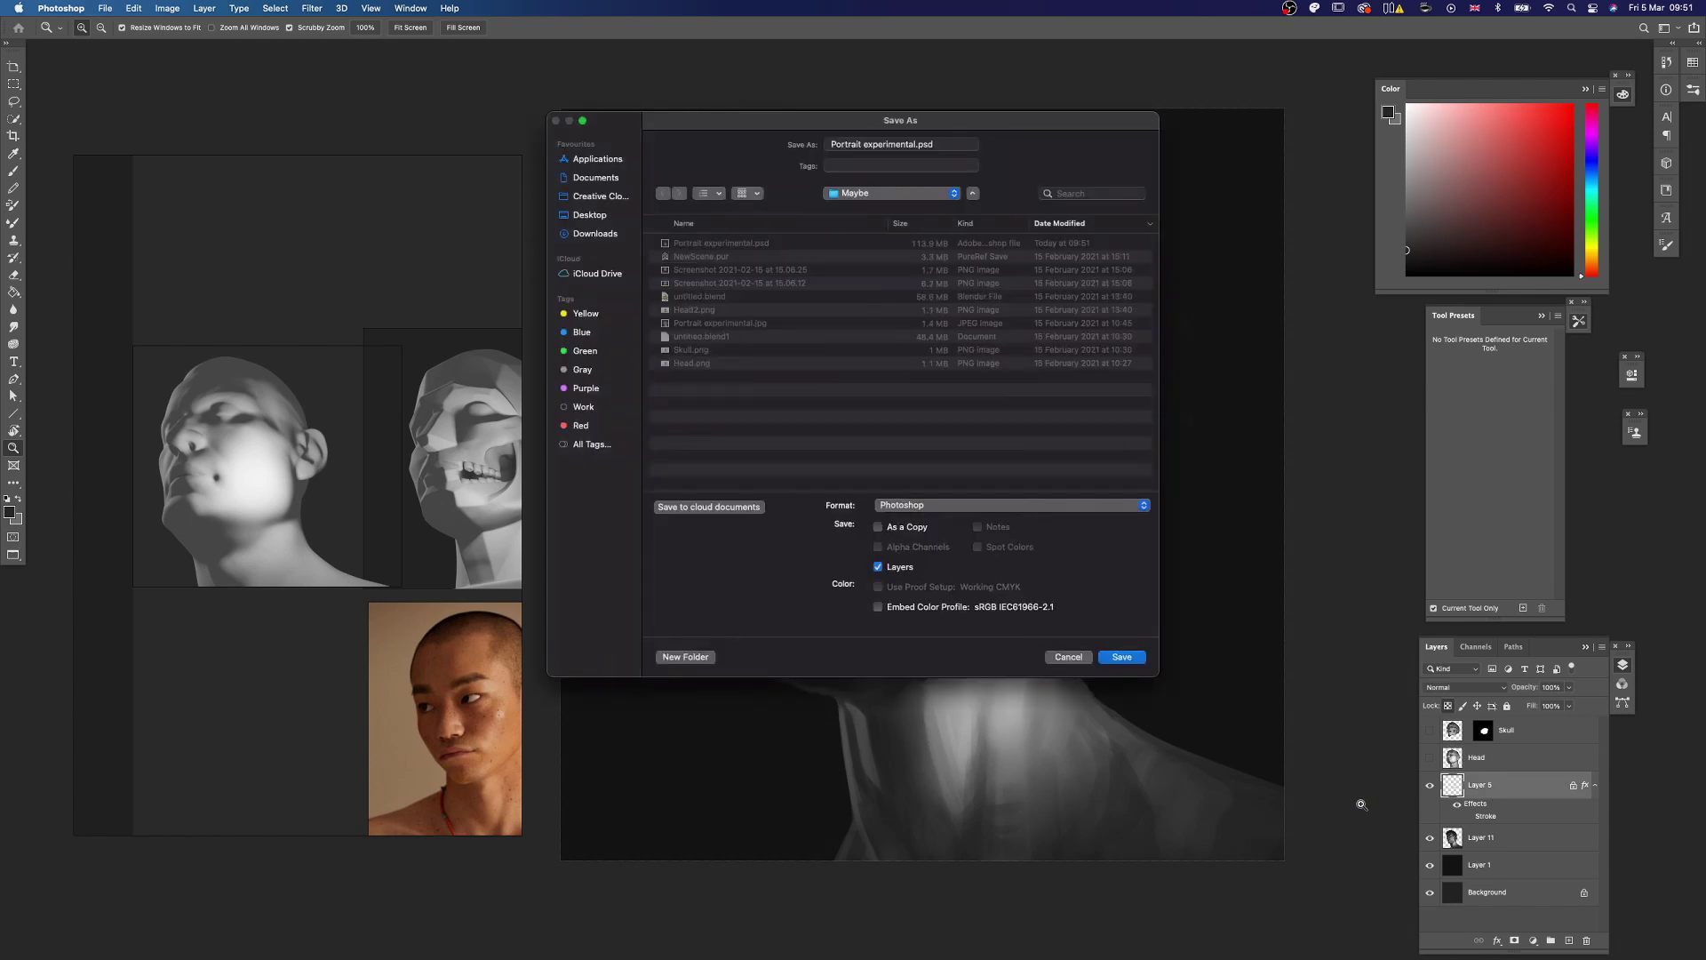
key(Right)
text(v2)
key(Return)
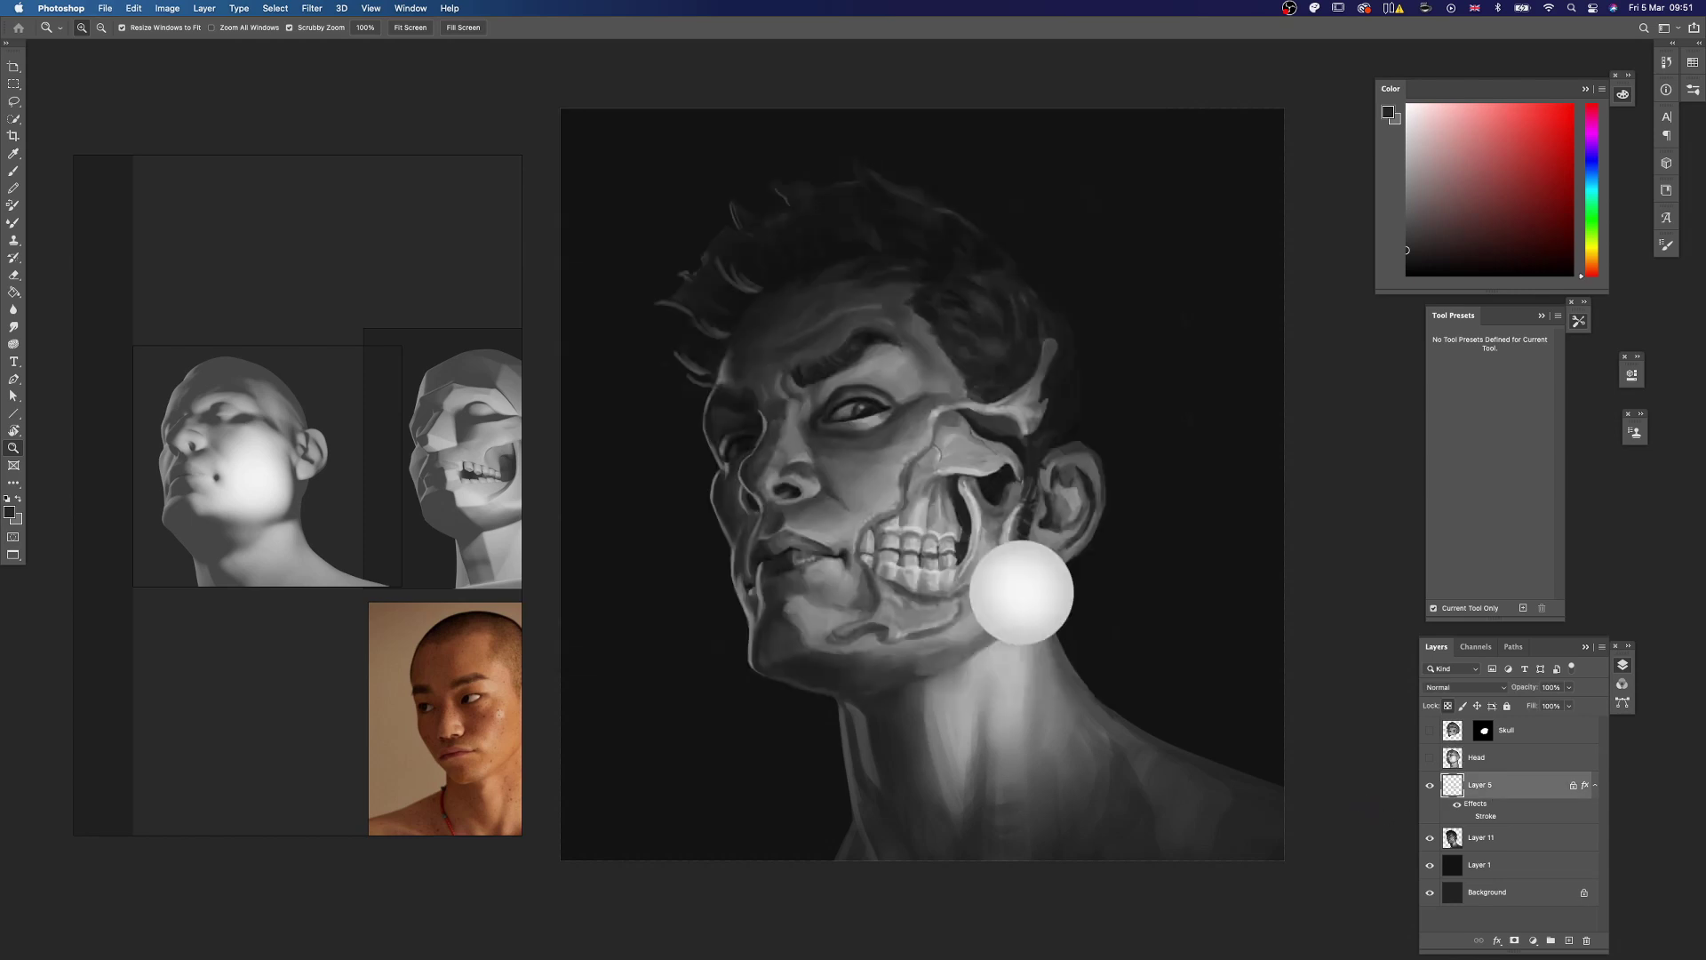
Step: Hide the white sphere's layer and make Layer 11 active for brush painting
click(1430, 786)
key(alt+bracketleft)
key(b)
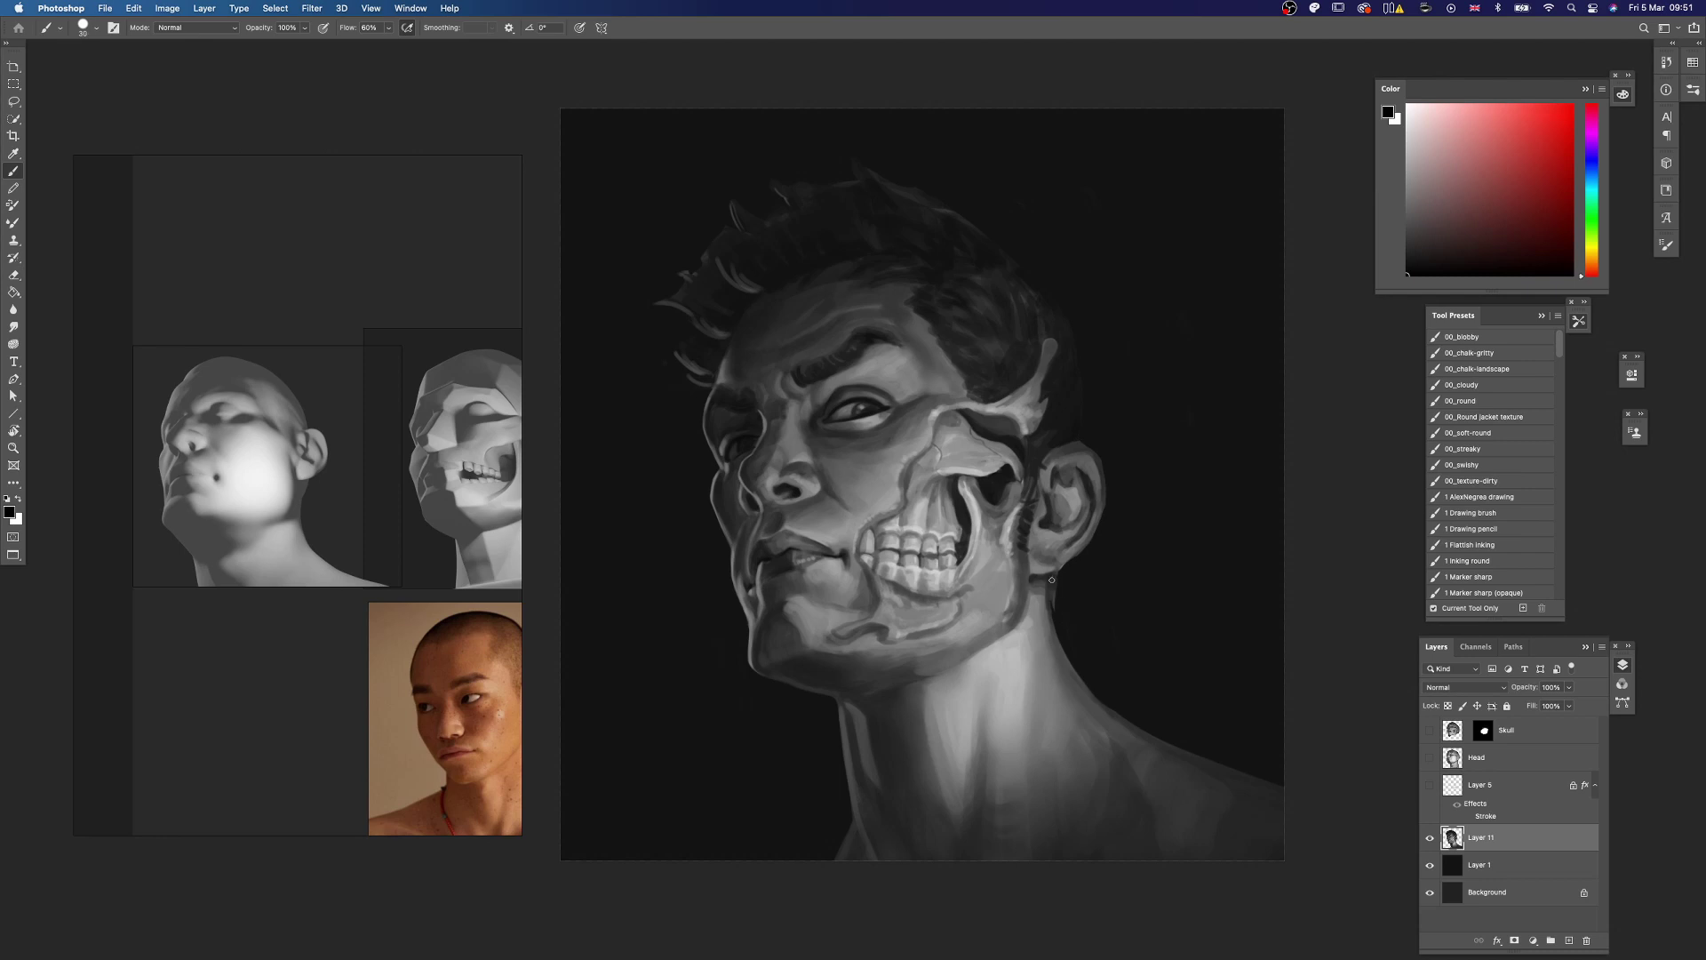
Step: Paint the jaw corner and neck below the earlobe with dark tones sampled nearby
alt+click(1056, 577)
mouse_move(1056, 575)
mouse_down()
mouse_move(1049, 595)
mouse_move(1010, 591)
mouse_up()
key(e)
key(b)
alt+click(1051, 585)
key(bracketright)
key(bracketright)
key(bracketright)
key(e)
key(b)
mouse_move(1042, 680)
mouse_down()
mouse_move(996, 677)
mouse_move(1031, 658)
mouse_up()
Step: Model the rear of the jaw between the teeth and ear with sampled greys and a larger brush
alt+click(1026, 559)
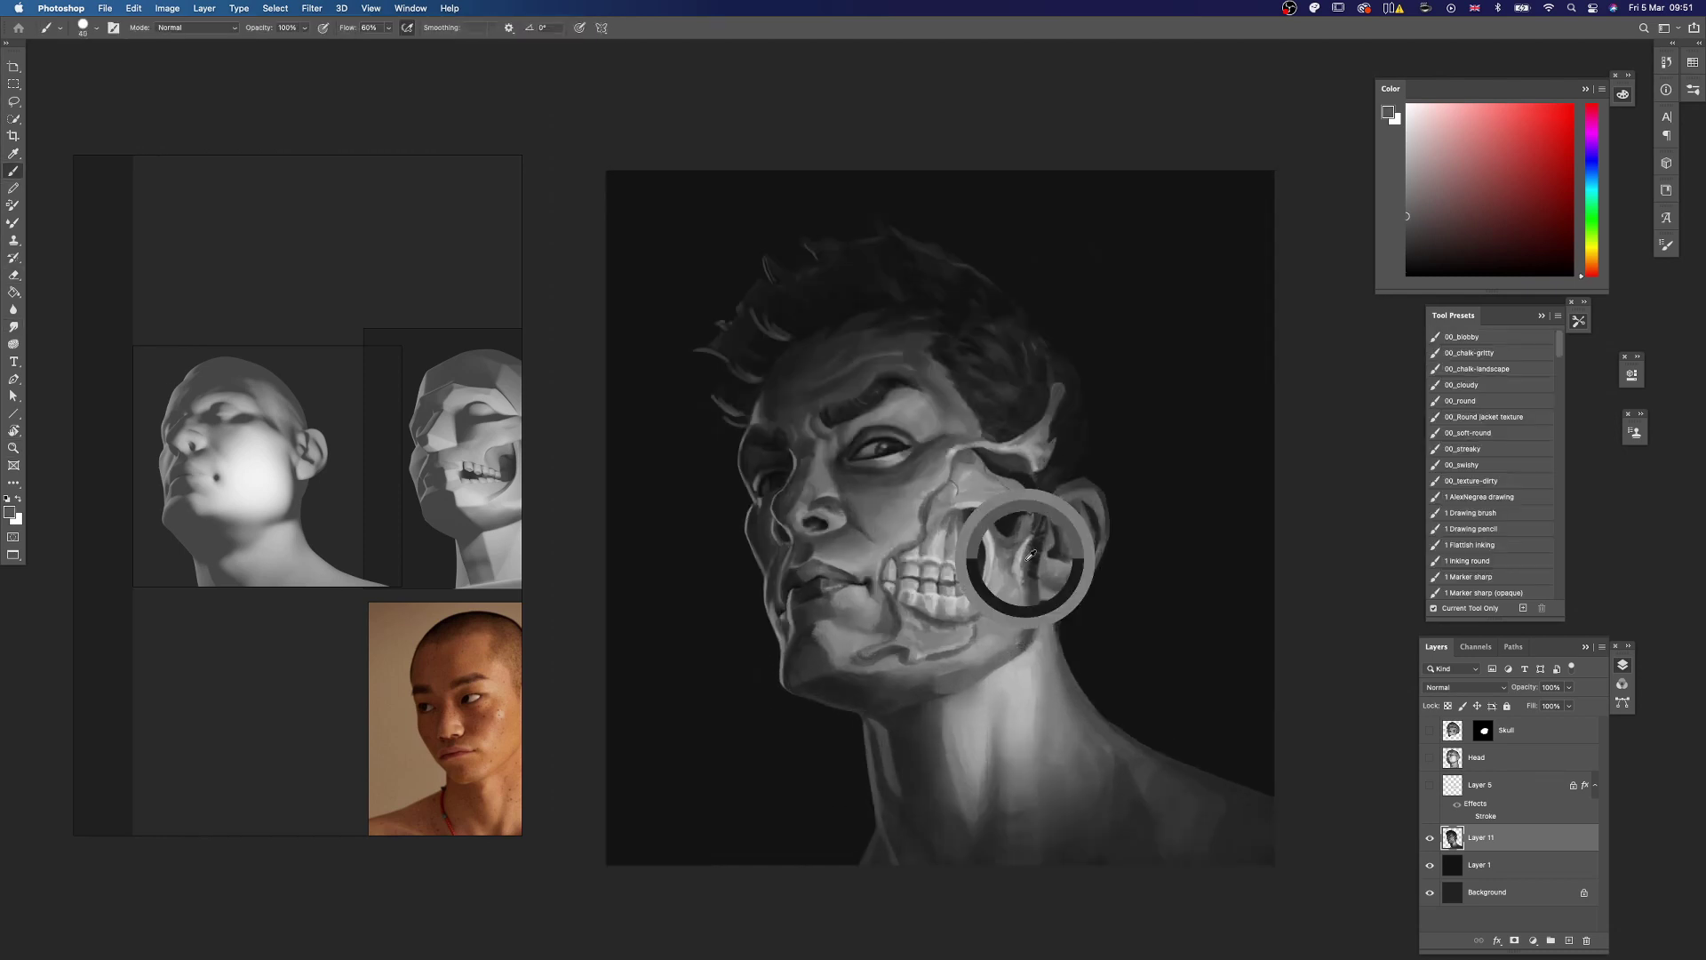
drag(1028, 554, 1011, 615)
alt+click(1014, 593)
key(bracketright)
key(bracketright)
alt+click(1029, 592)
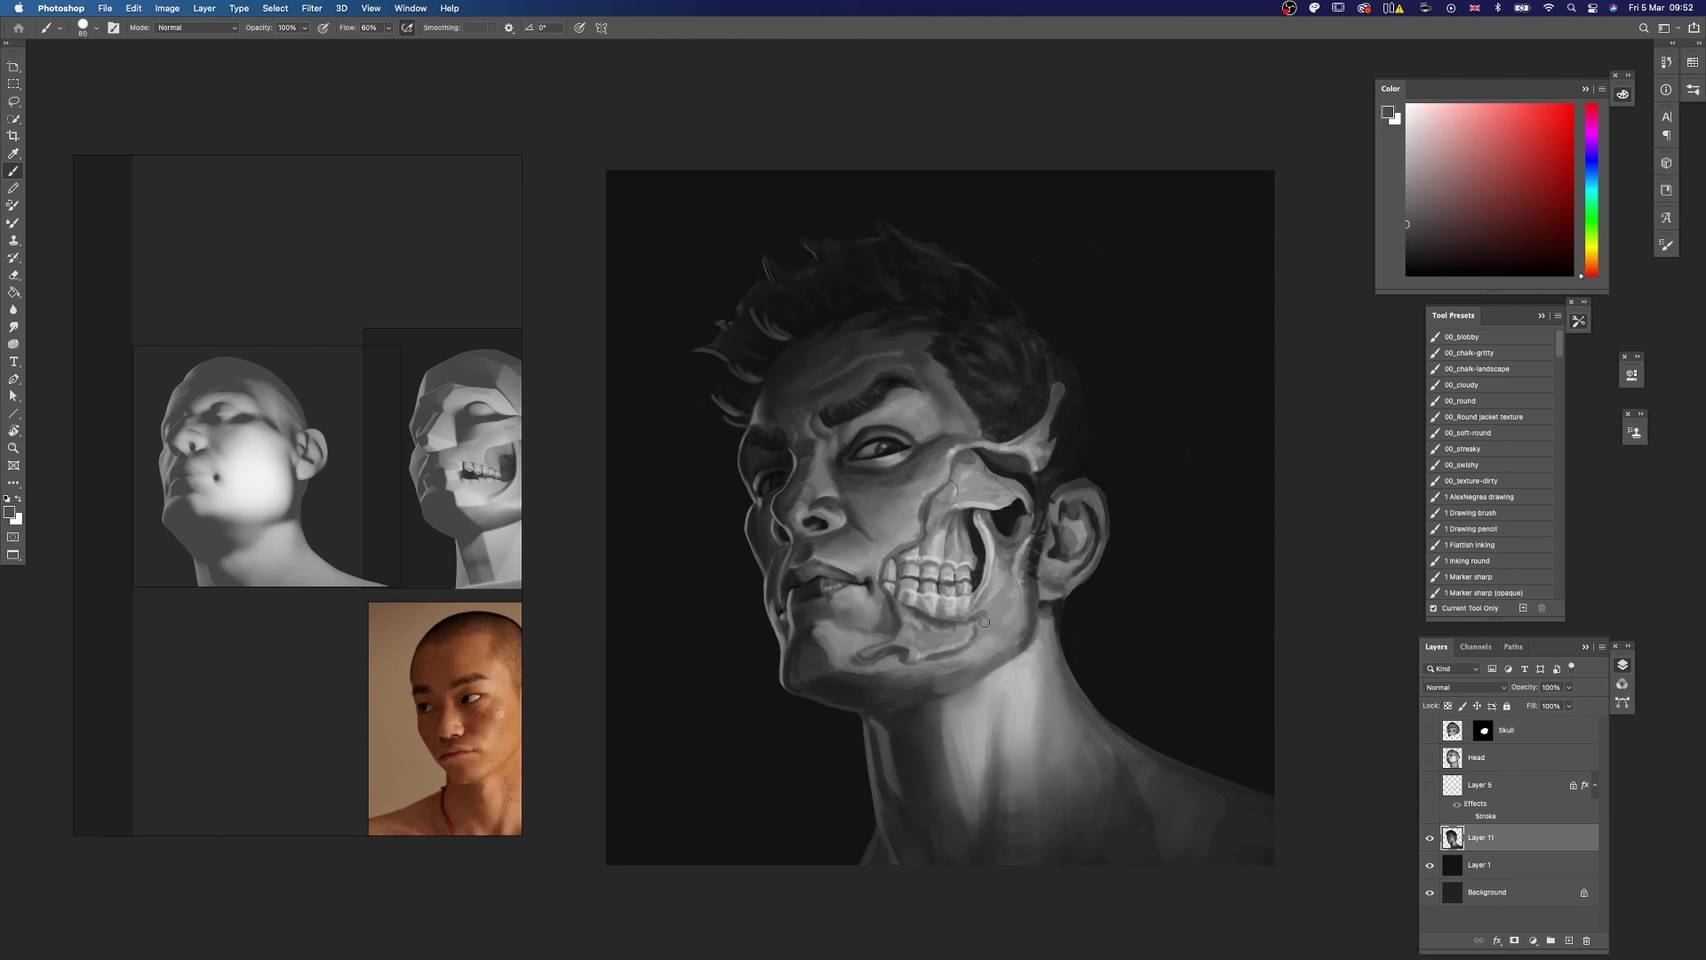
alt+click(983, 619)
alt+click(1010, 570)
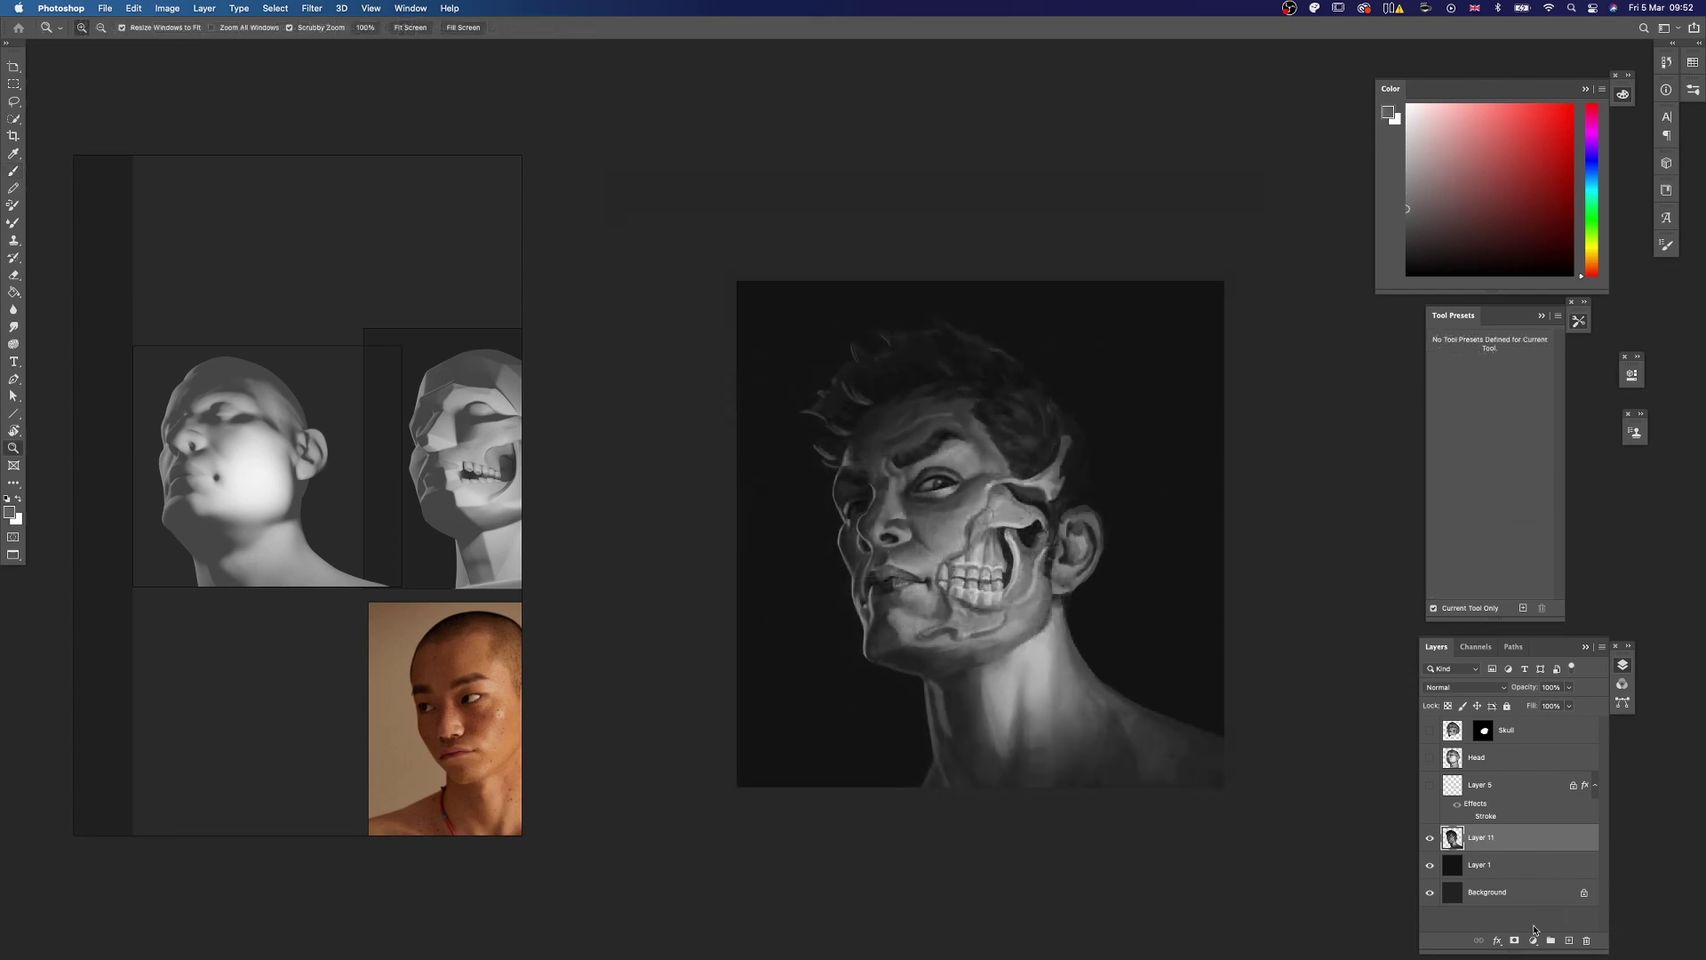
Step: Add a Hue/Saturation adjustment clipped to Layer 11, turn on Colorize, and set the hue to 10
click(1533, 939)
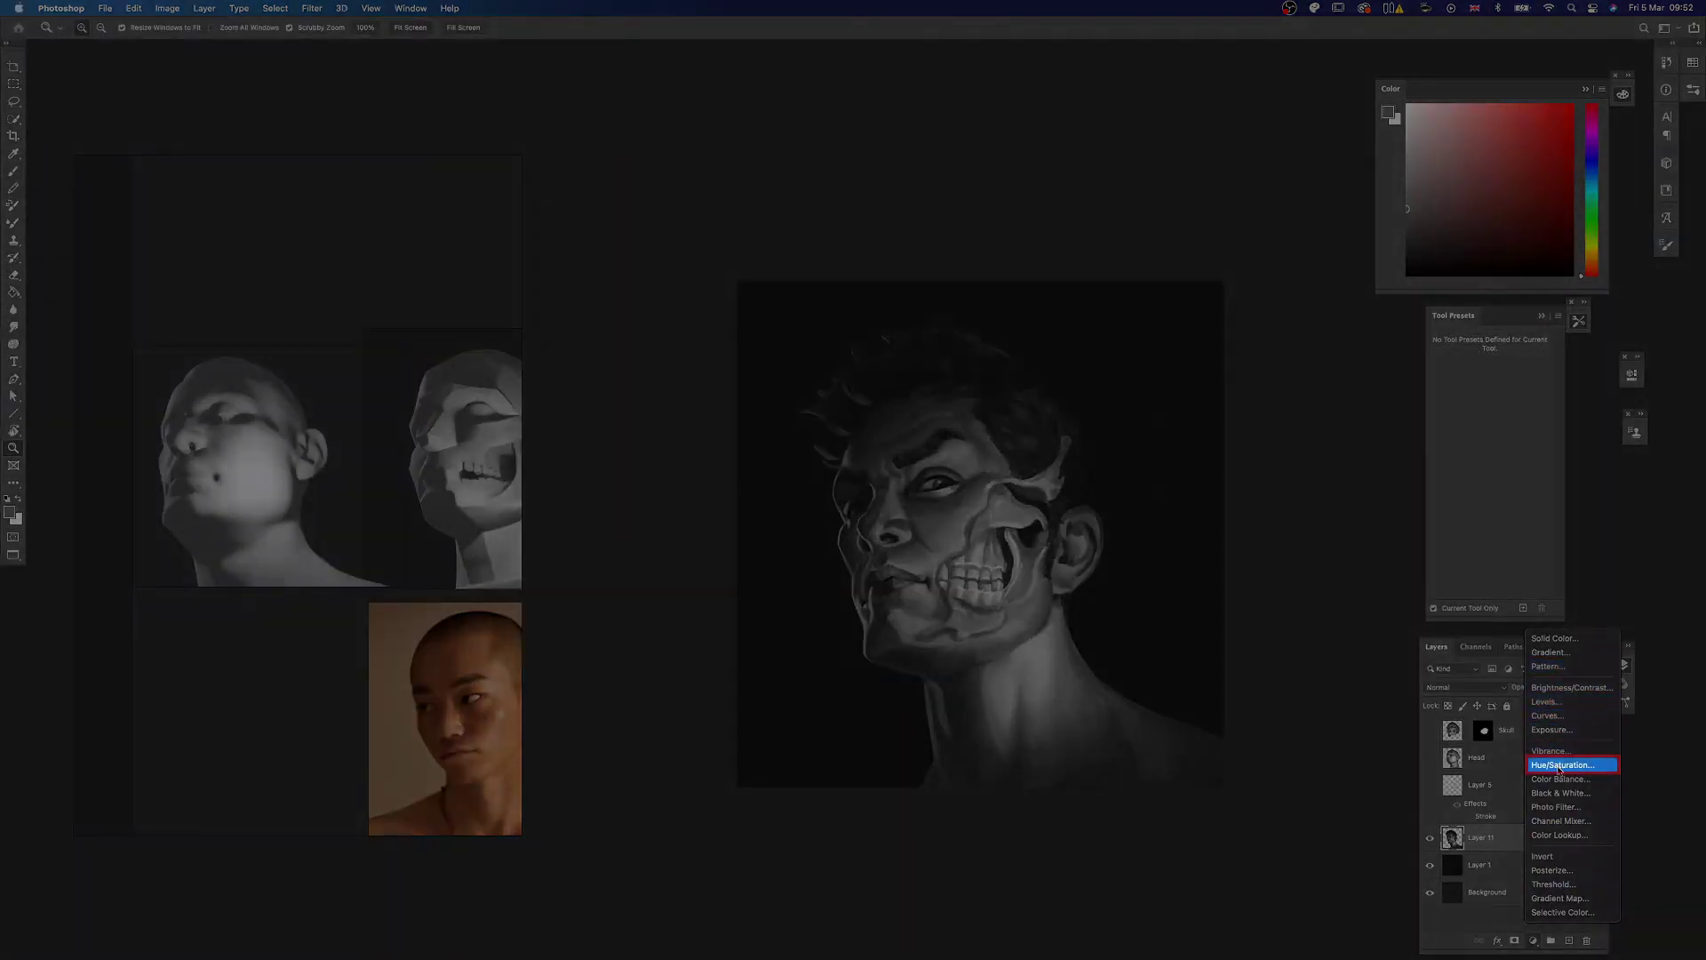
click(1562, 766)
key(super+plus)
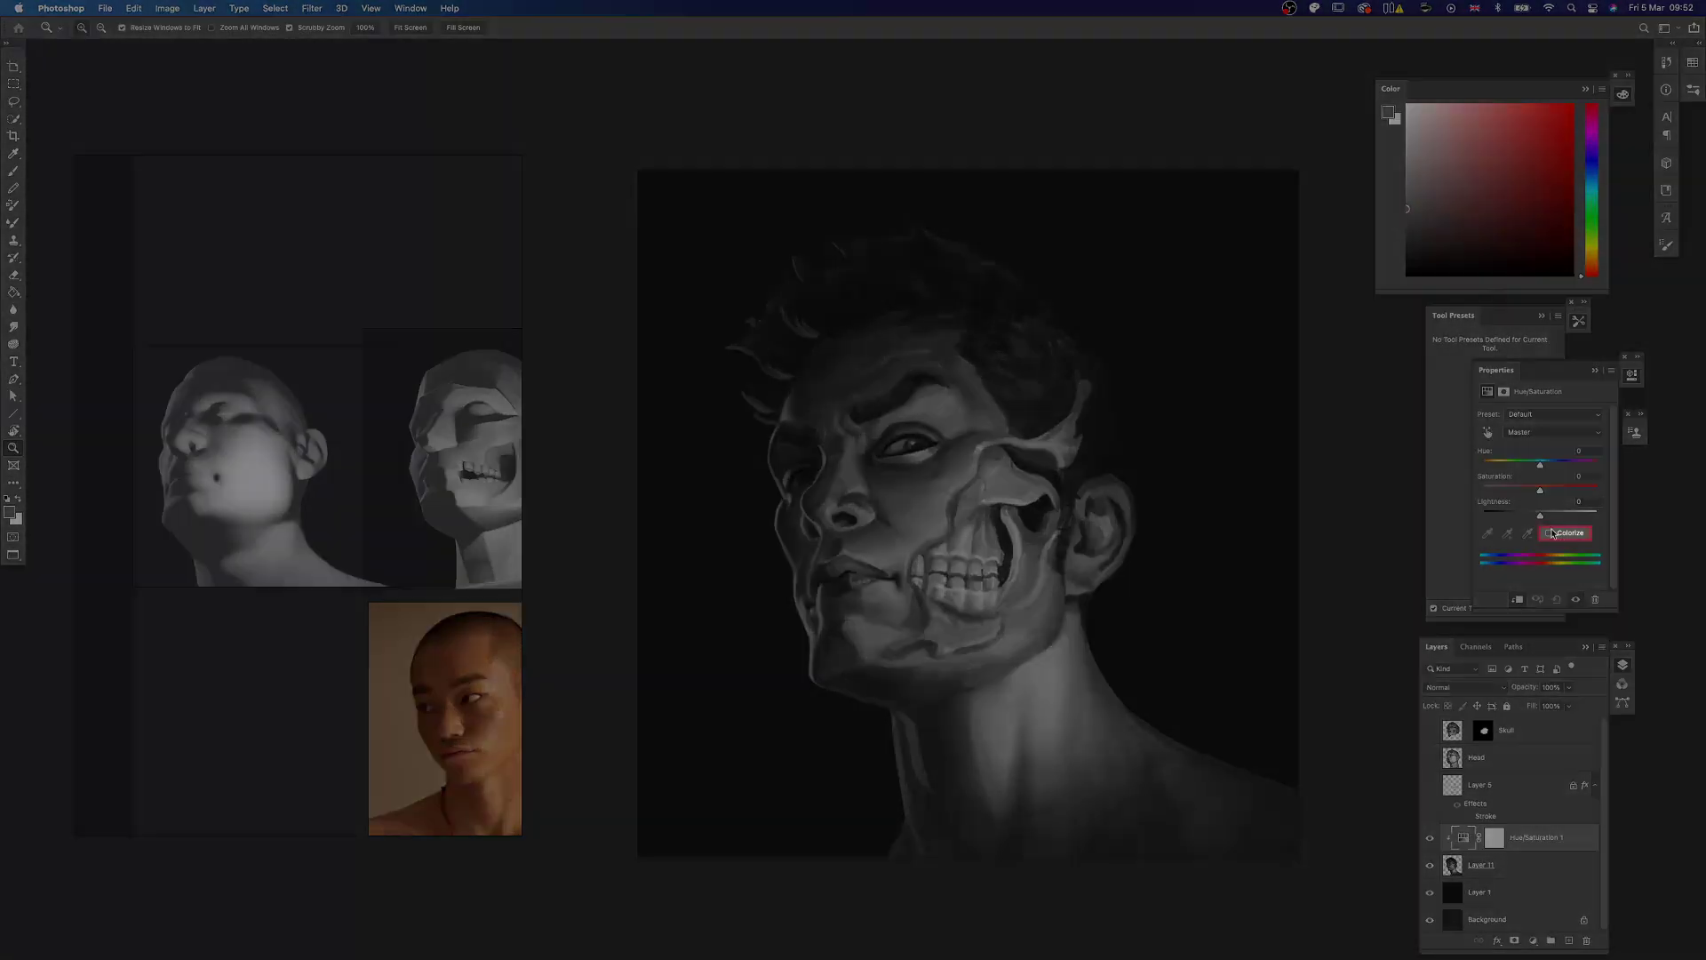
click(1551, 533)
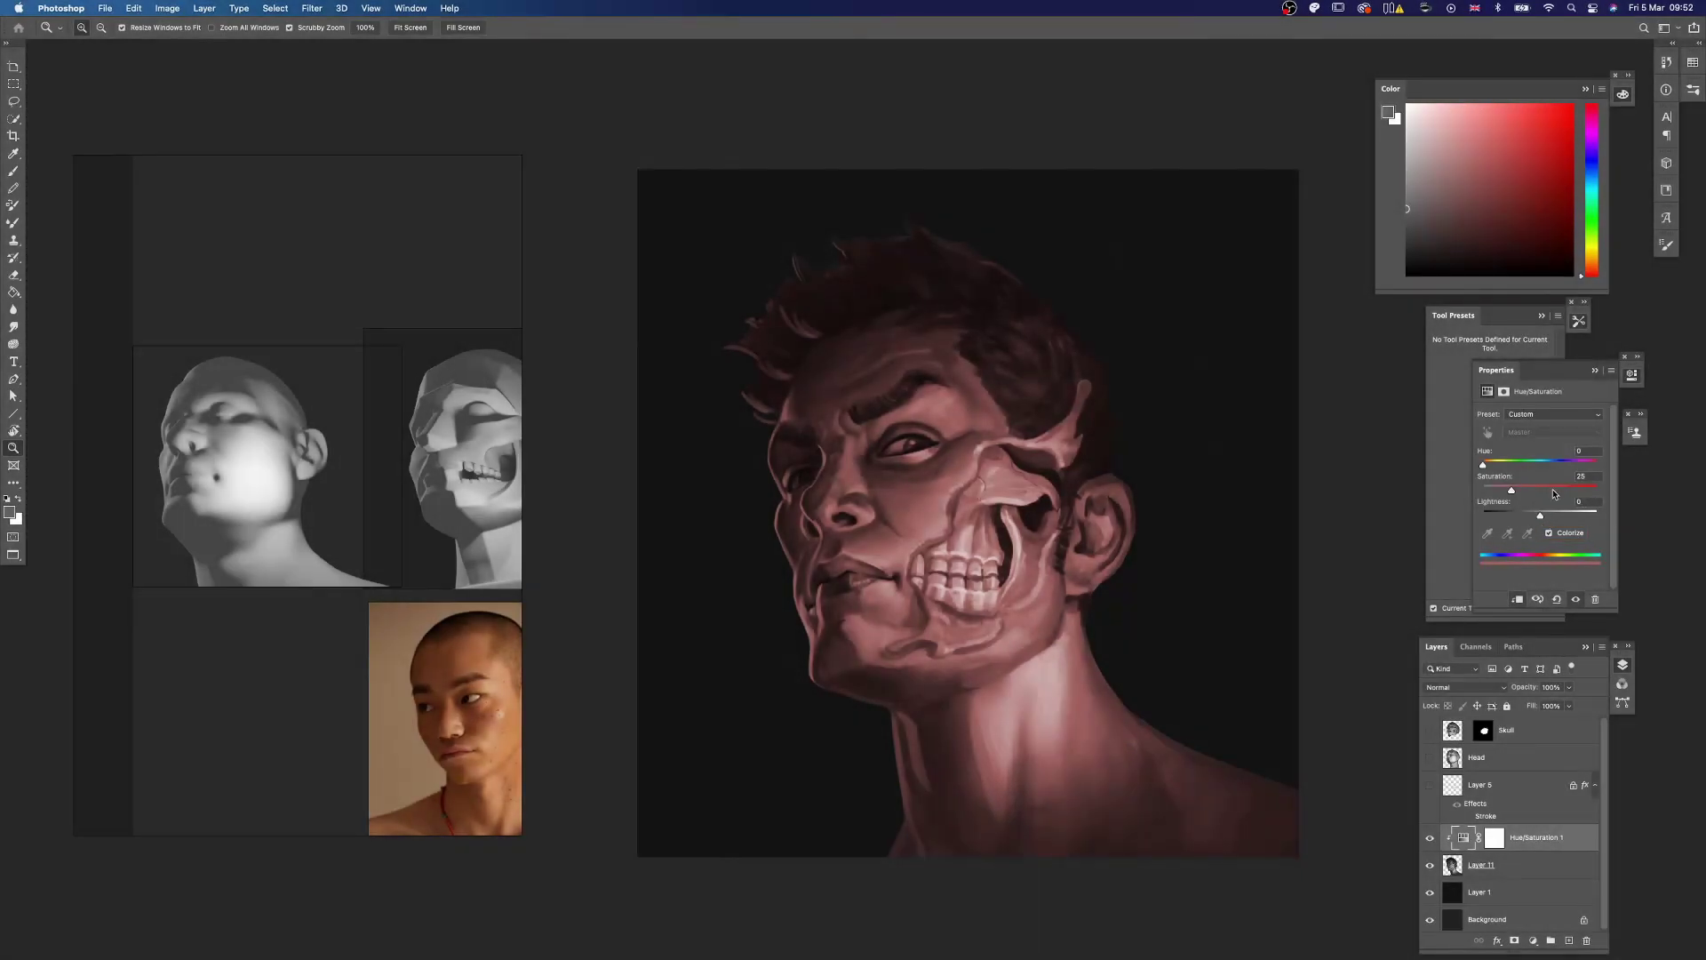
drag(1482, 466, 1489, 464)
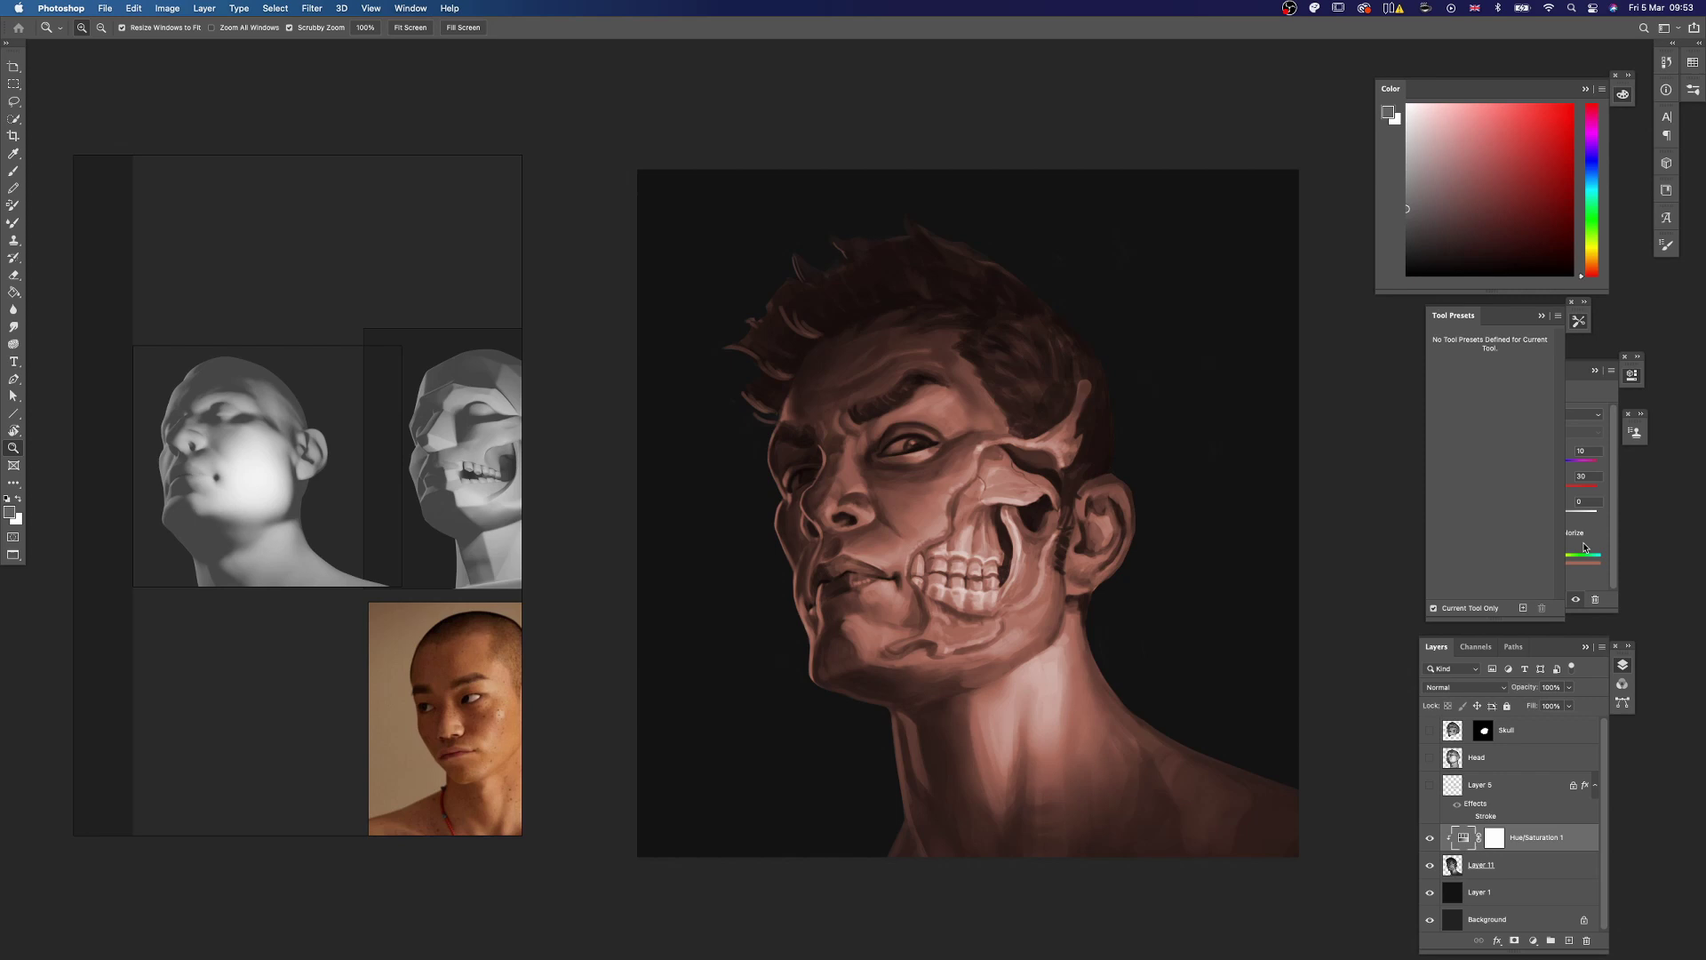
click(1585, 549)
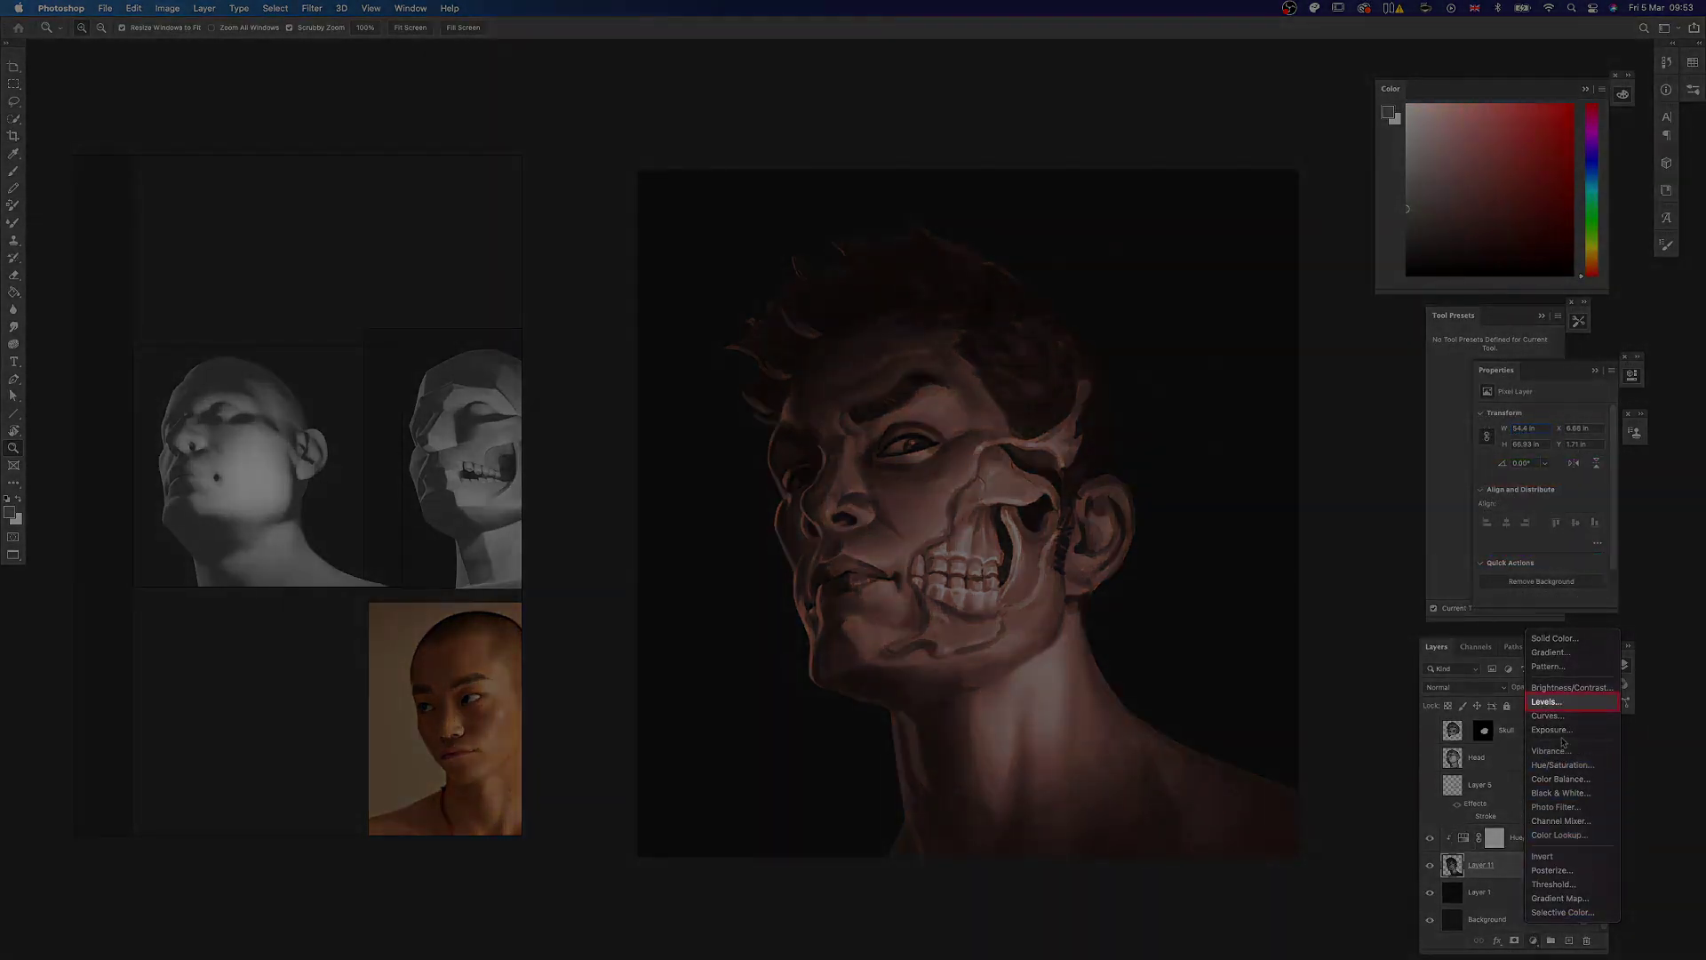
Step: Add a Levels adjustment above Layer 11, raise the output black slightly, lower the output white to 240, and compare it on and off
click(1555, 703)
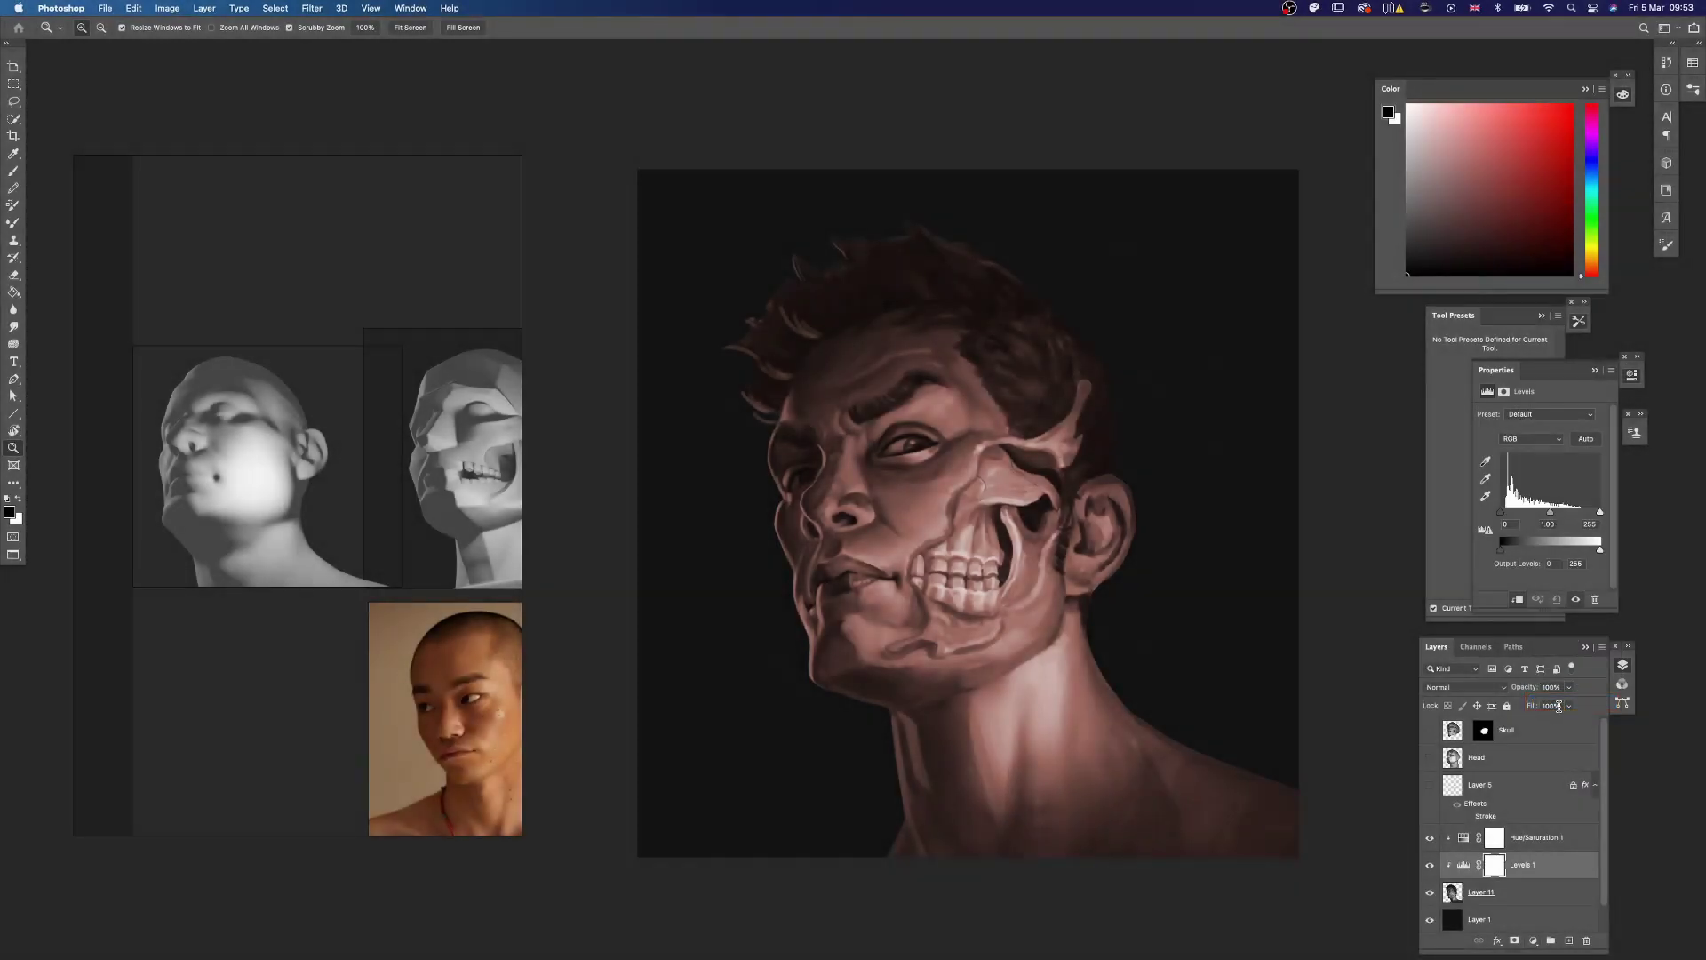
drag(1597, 548, 1508, 551)
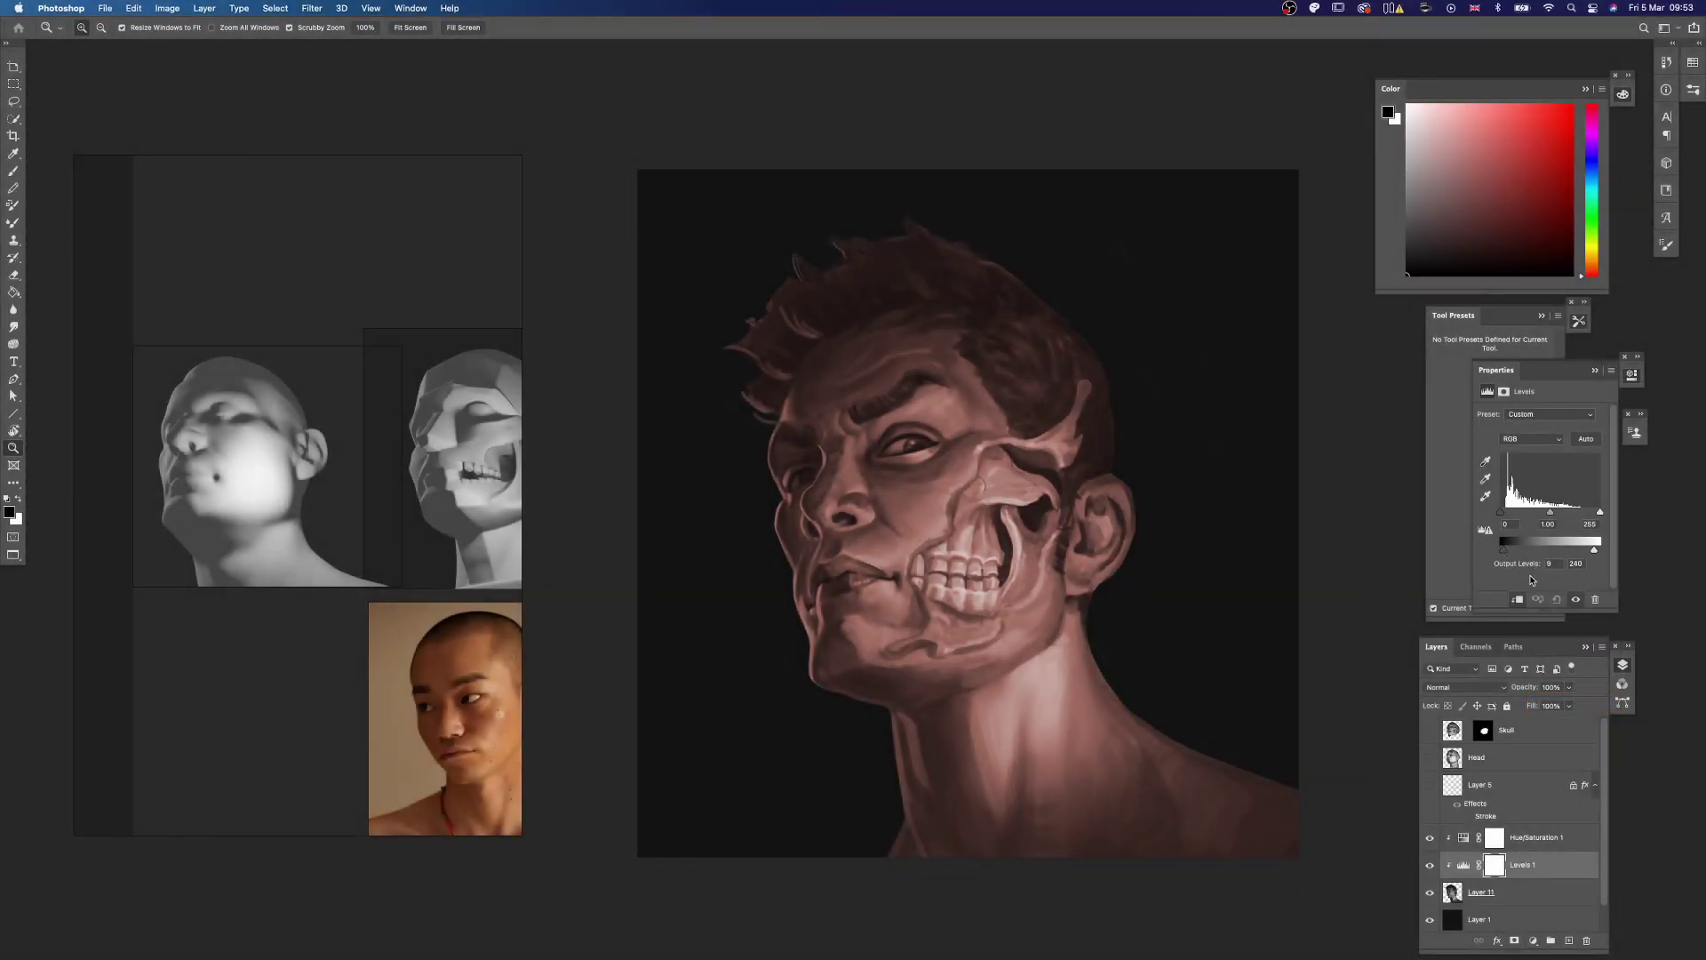
click(1432, 868)
click(1432, 867)
click(1432, 868)
click(1431, 867)
scroll(1085, 671, down, 2)
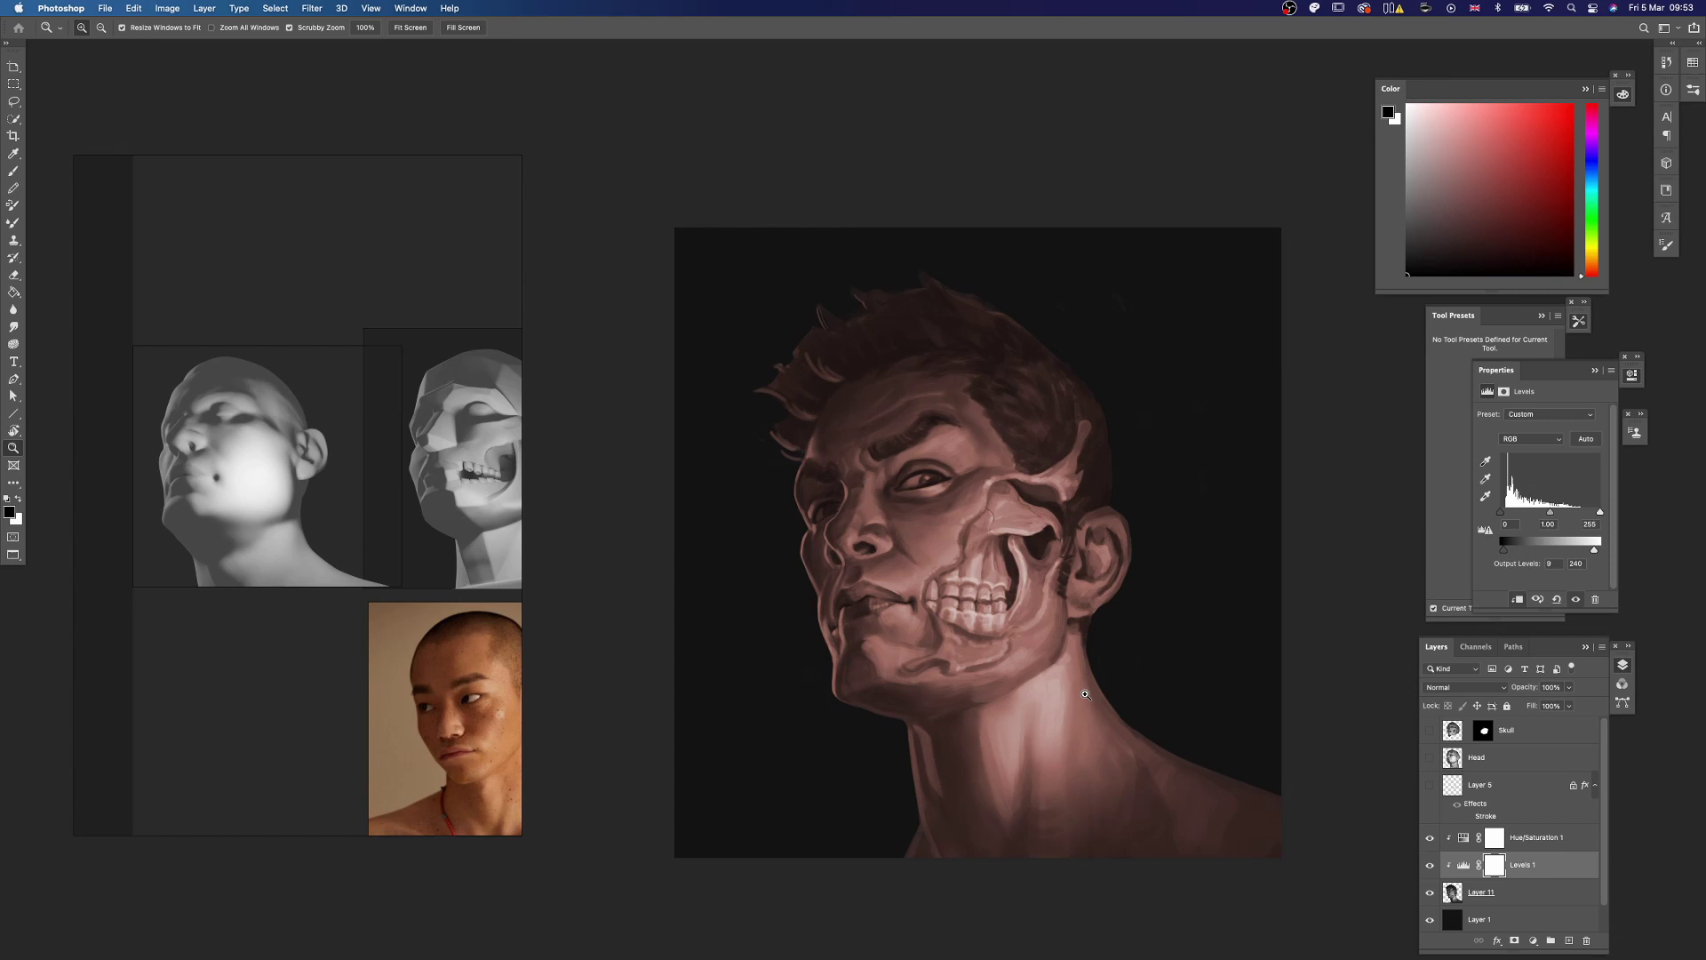
mouse_move(1085, 696)
mouse_down()
mouse_move(1070, 705)
mouse_move(1096, 708)
mouse_move(1029, 810)
mouse_up()
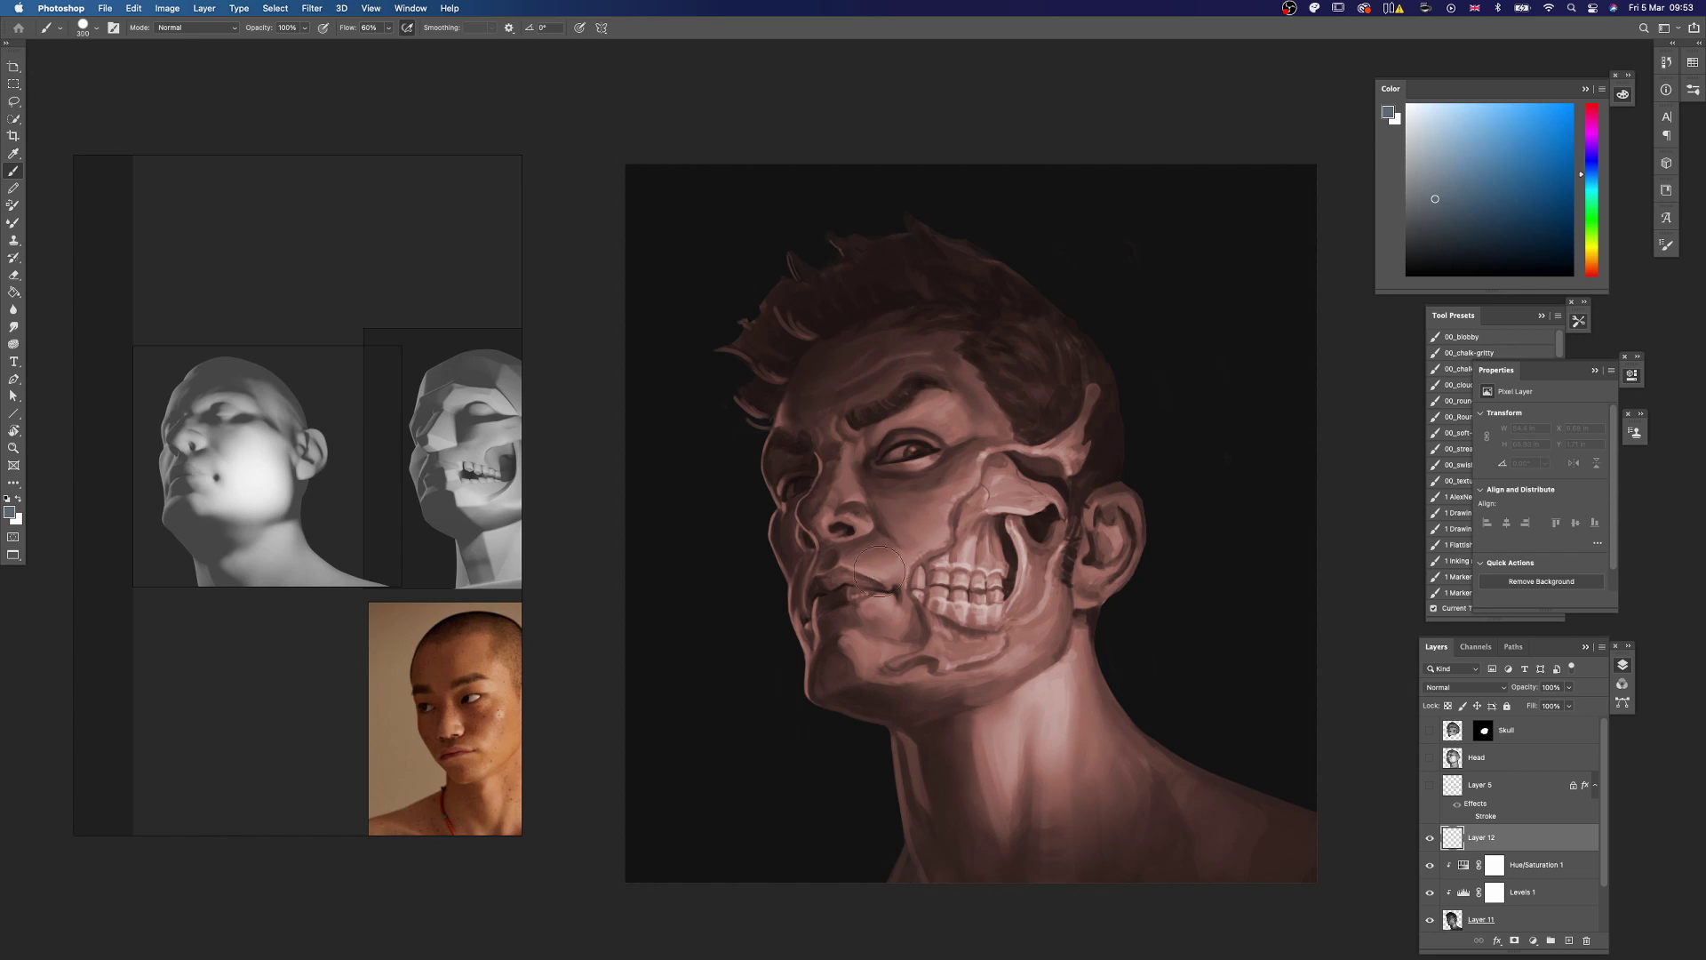
Step: Set Layer 12's blend mode to Multiply and choose a muted grey-blue as the painting colour
click(1465, 687)
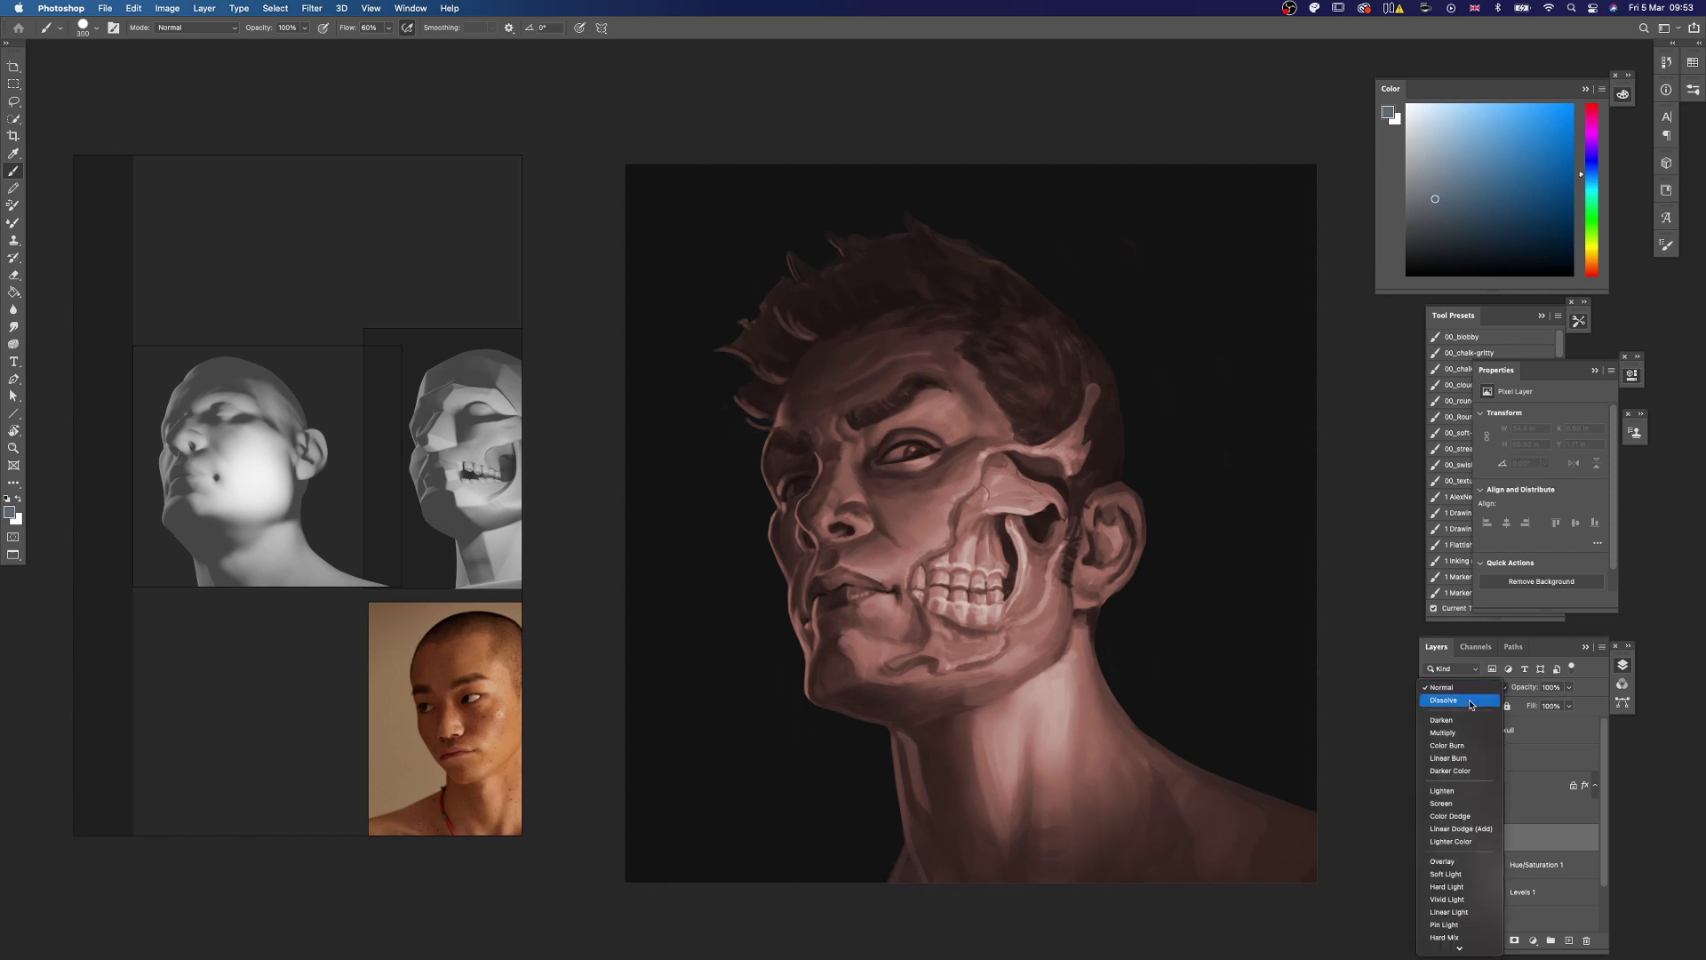
click(1462, 736)
click(1443, 181)
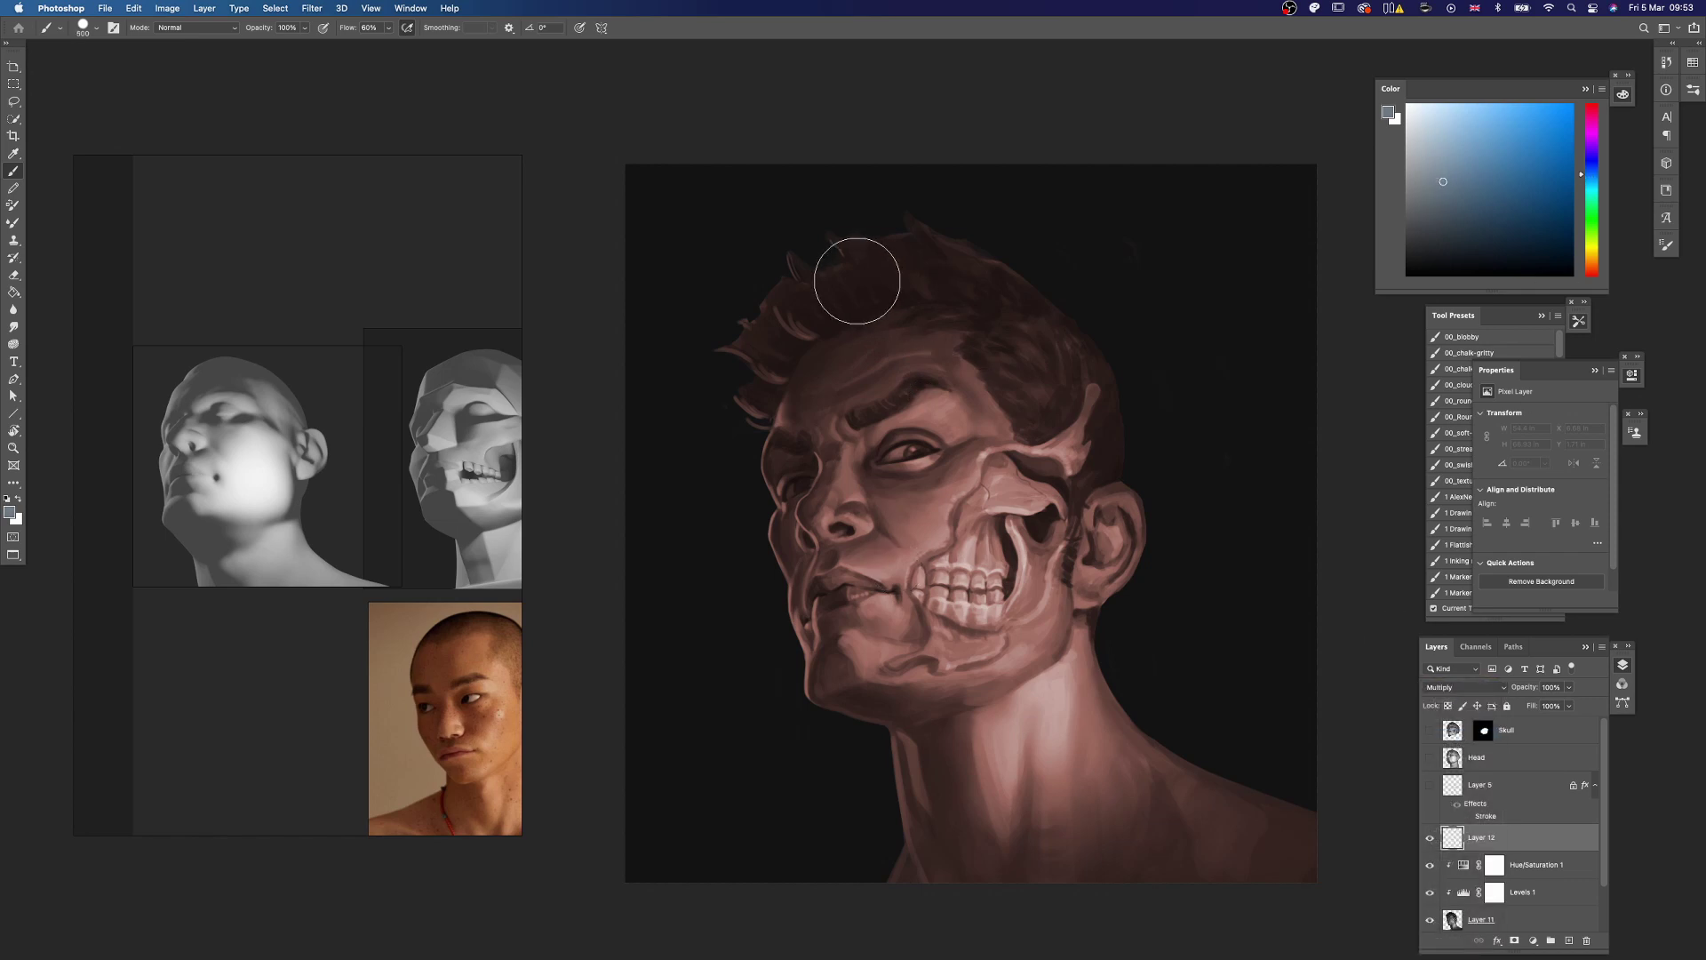
Step: Darken the hair from the quiff to the temple with grey-blue strokes on Layer 12, varying the brush size
mouse_move(856, 274)
mouse_down()
mouse_move(1013, 320)
mouse_move(1024, 418)
mouse_up()
click(1632, 375)
key([)
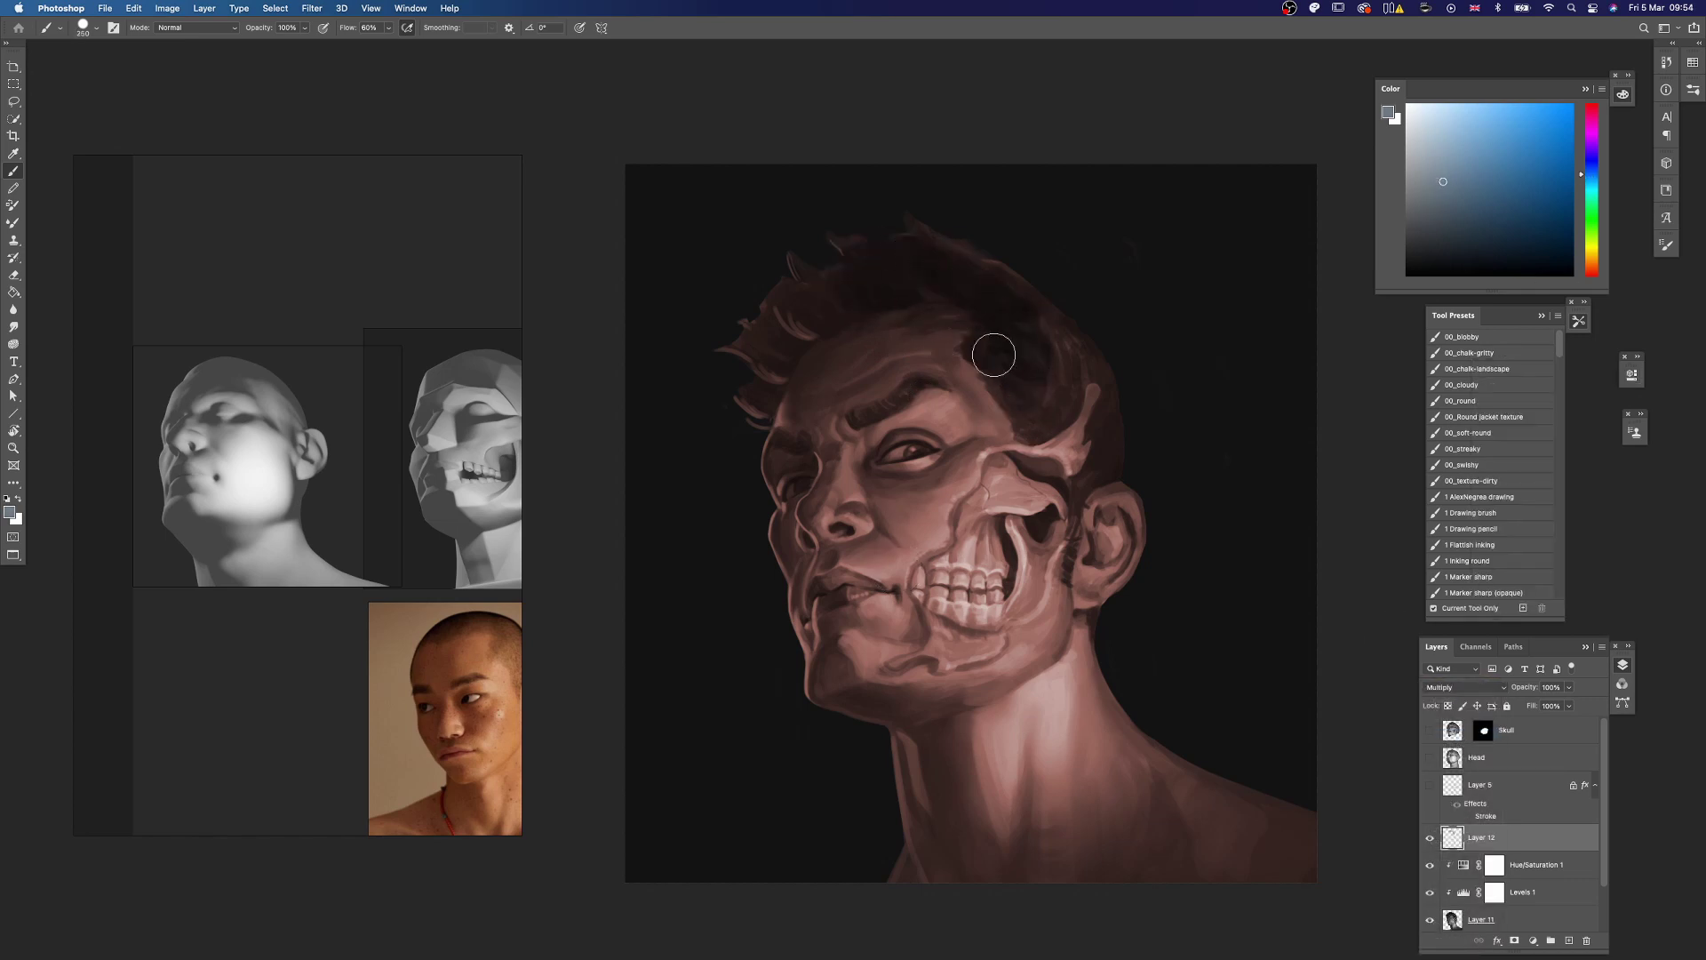
mouse_move(823, 294)
mouse_down()
mouse_move(940, 274)
mouse_move(999, 287)
mouse_up()
key(bracketleft)
key(bracketleft)
key(bracketleft)
key(bracketleft)
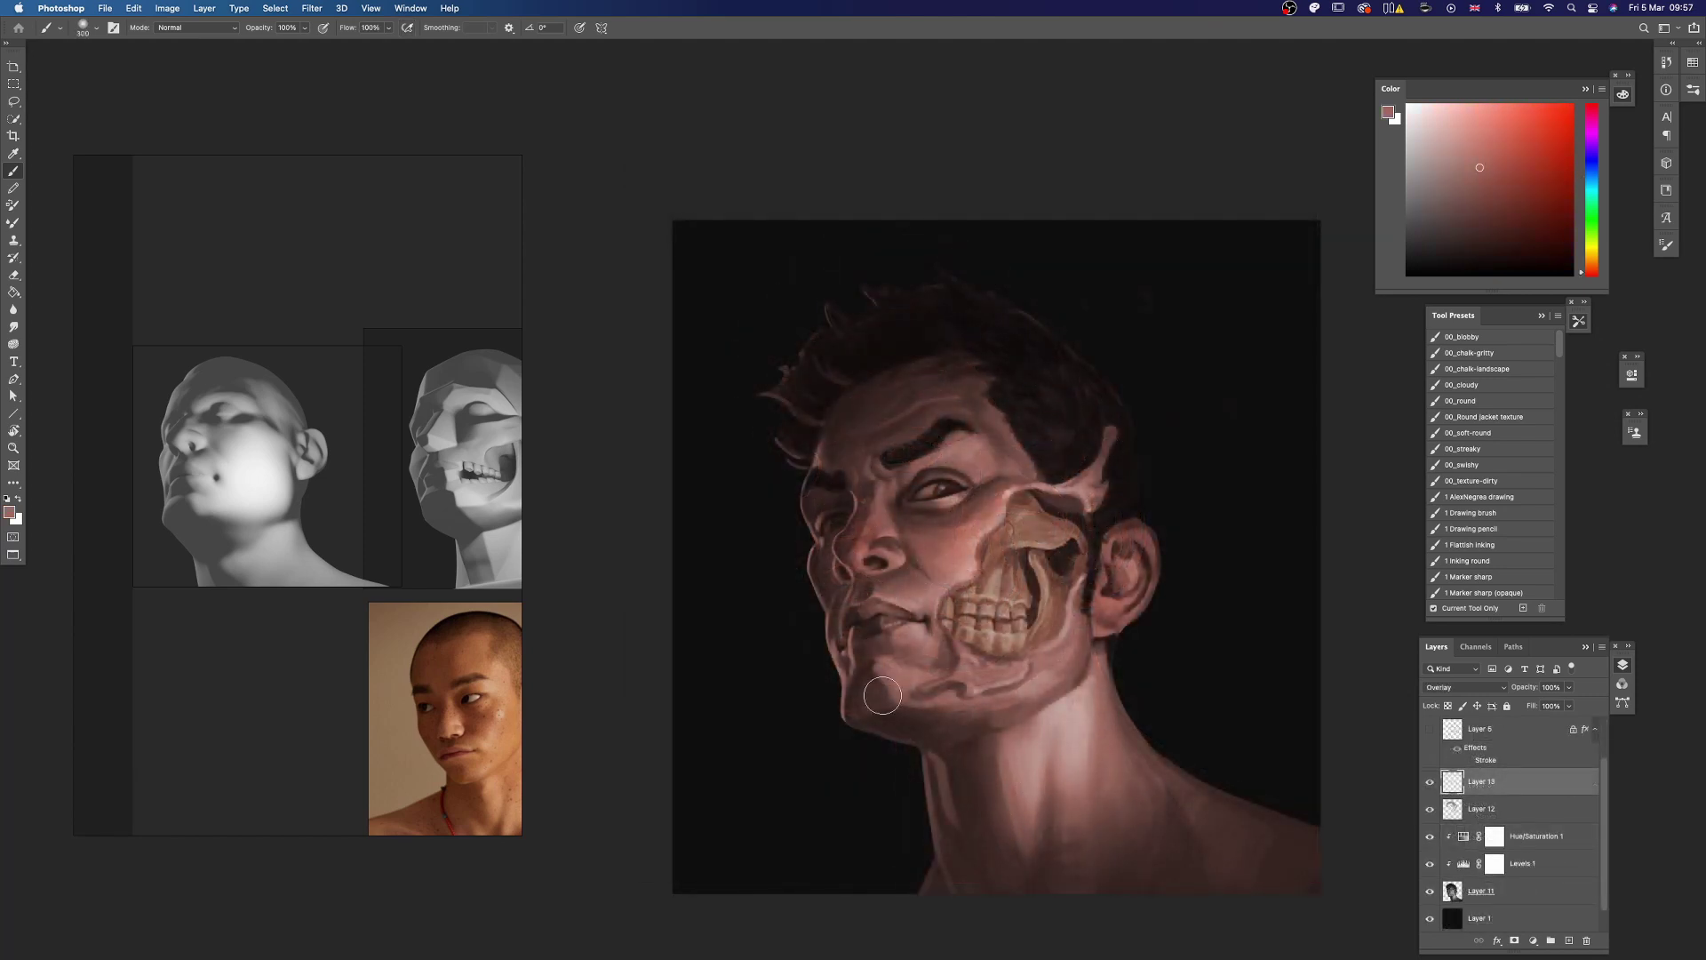
Step: Glaze the flesh around the exposed skull cheek and along the jaw with red on the Overlay Layer 13
key(bracketleft)
drag(981, 521, 992, 547)
key(bracketleft)
key(bracketleft)
drag(968, 647, 1010, 672)
click(1592, 276)
key(bracketleft)
key(bracketleft)
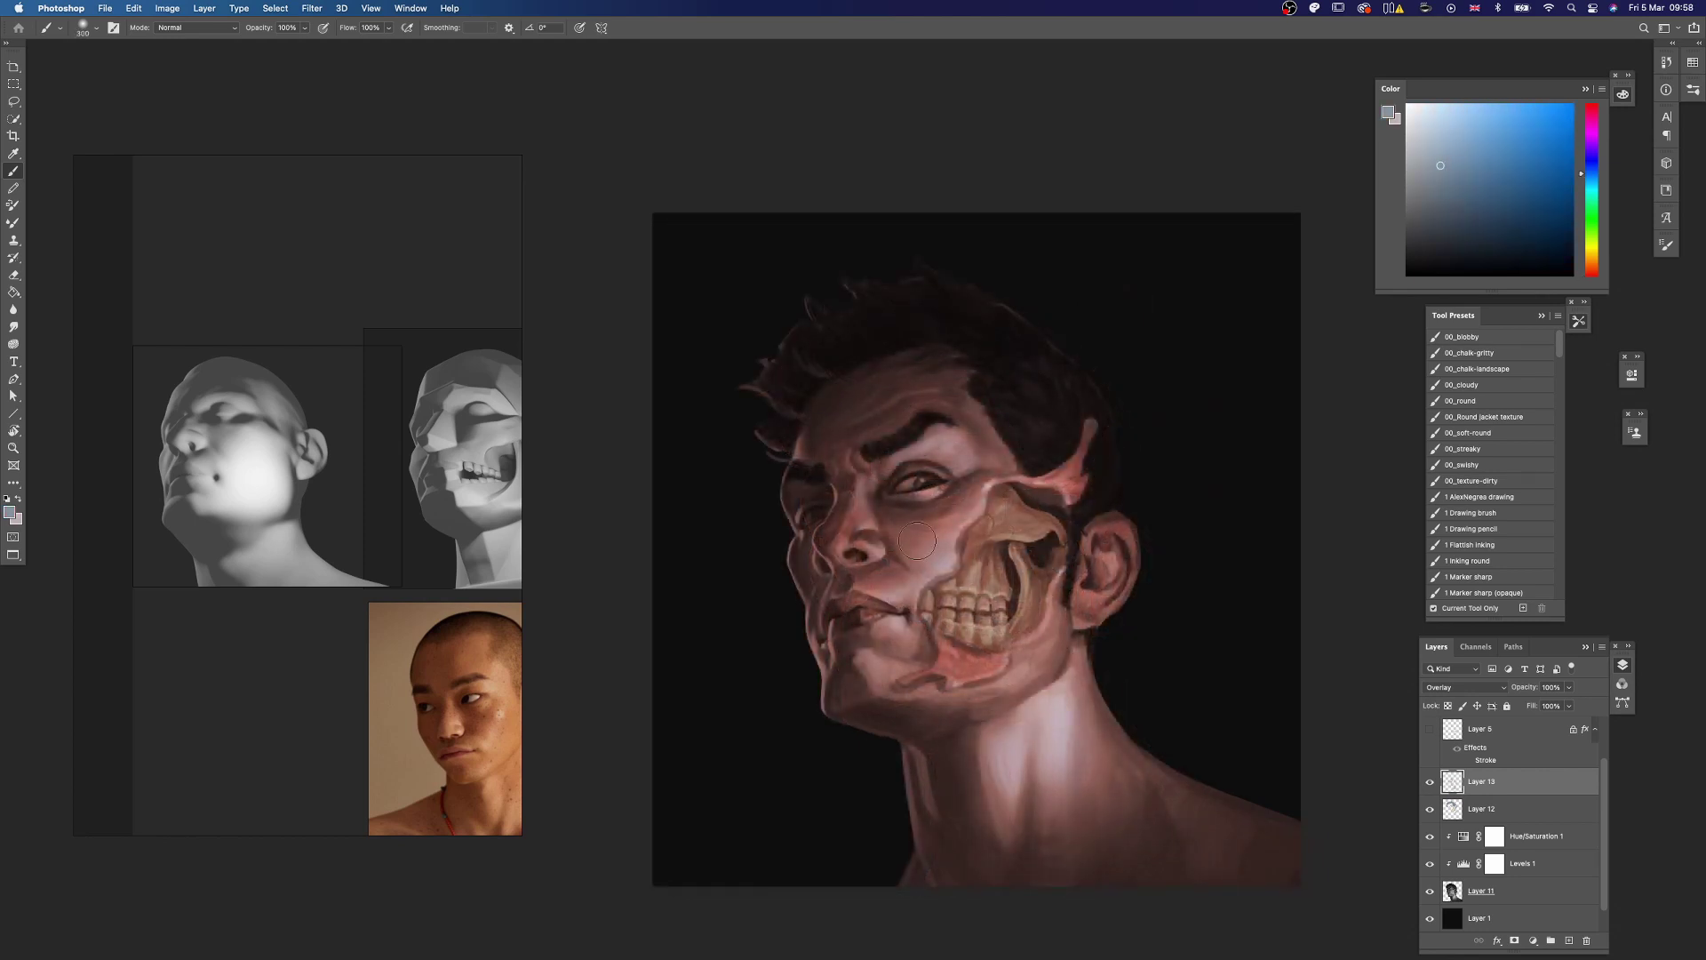
Step: Glaze the lit skin of the face with muted grey-blue on Layer 13 and switch to the Eraser for cleanup
drag(973, 591, 964, 590)
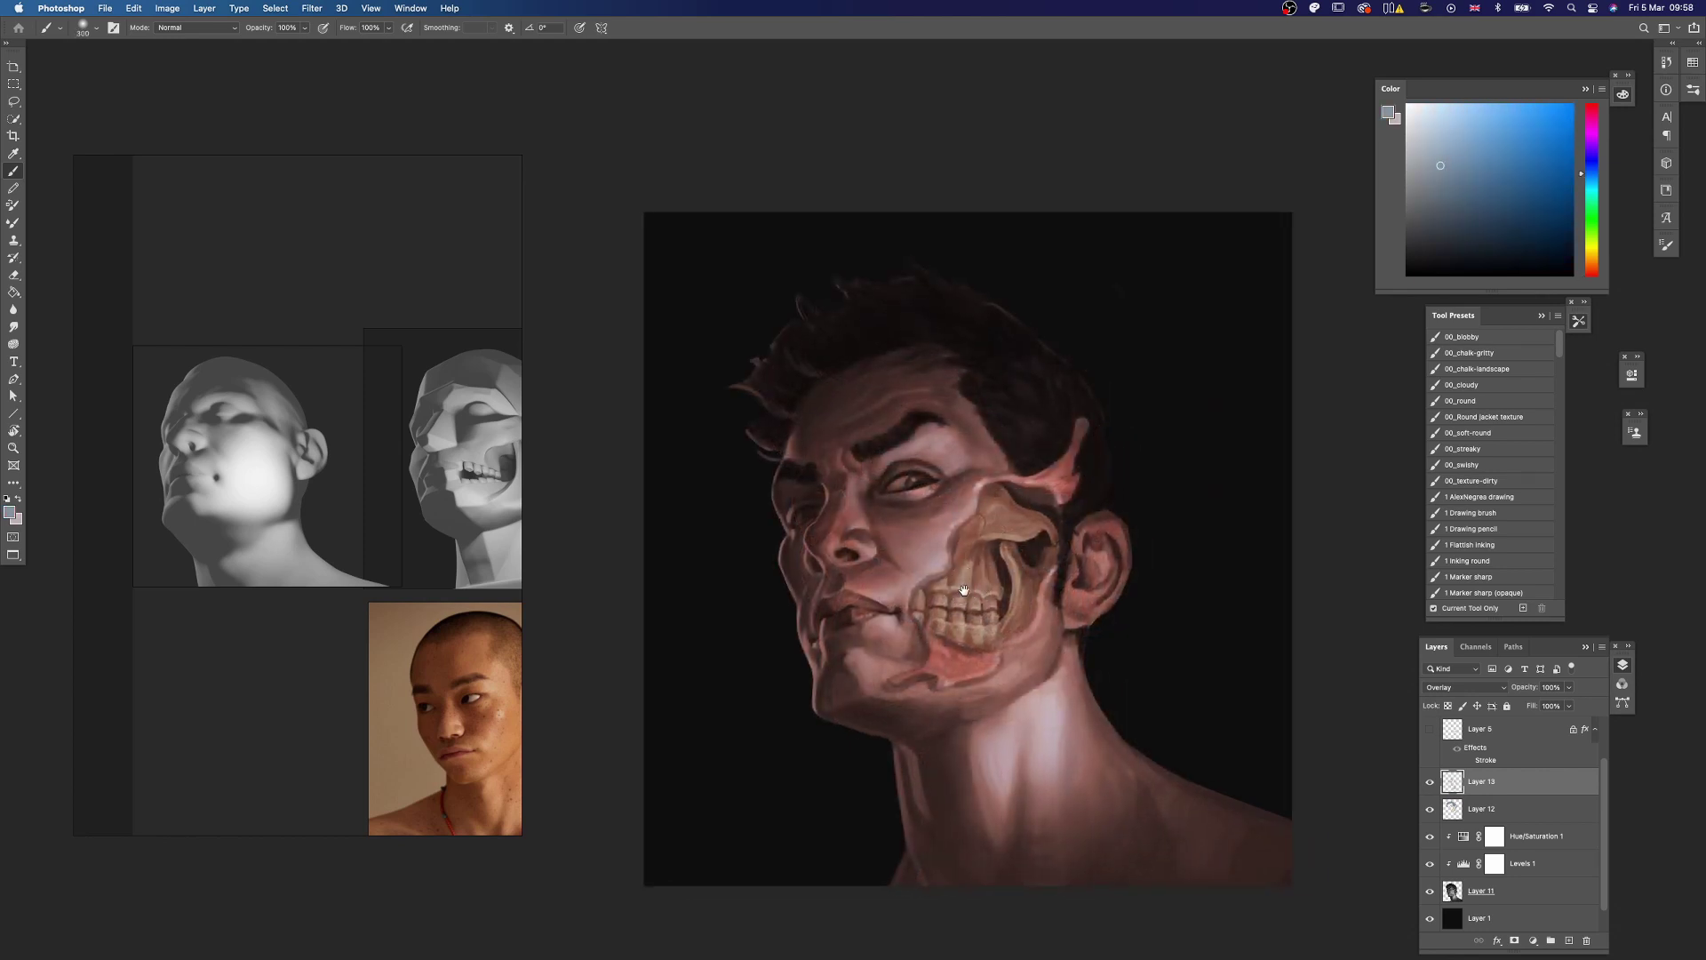
key(bracketleft)
key(bracketleft)
key(bracketright)
key(e)
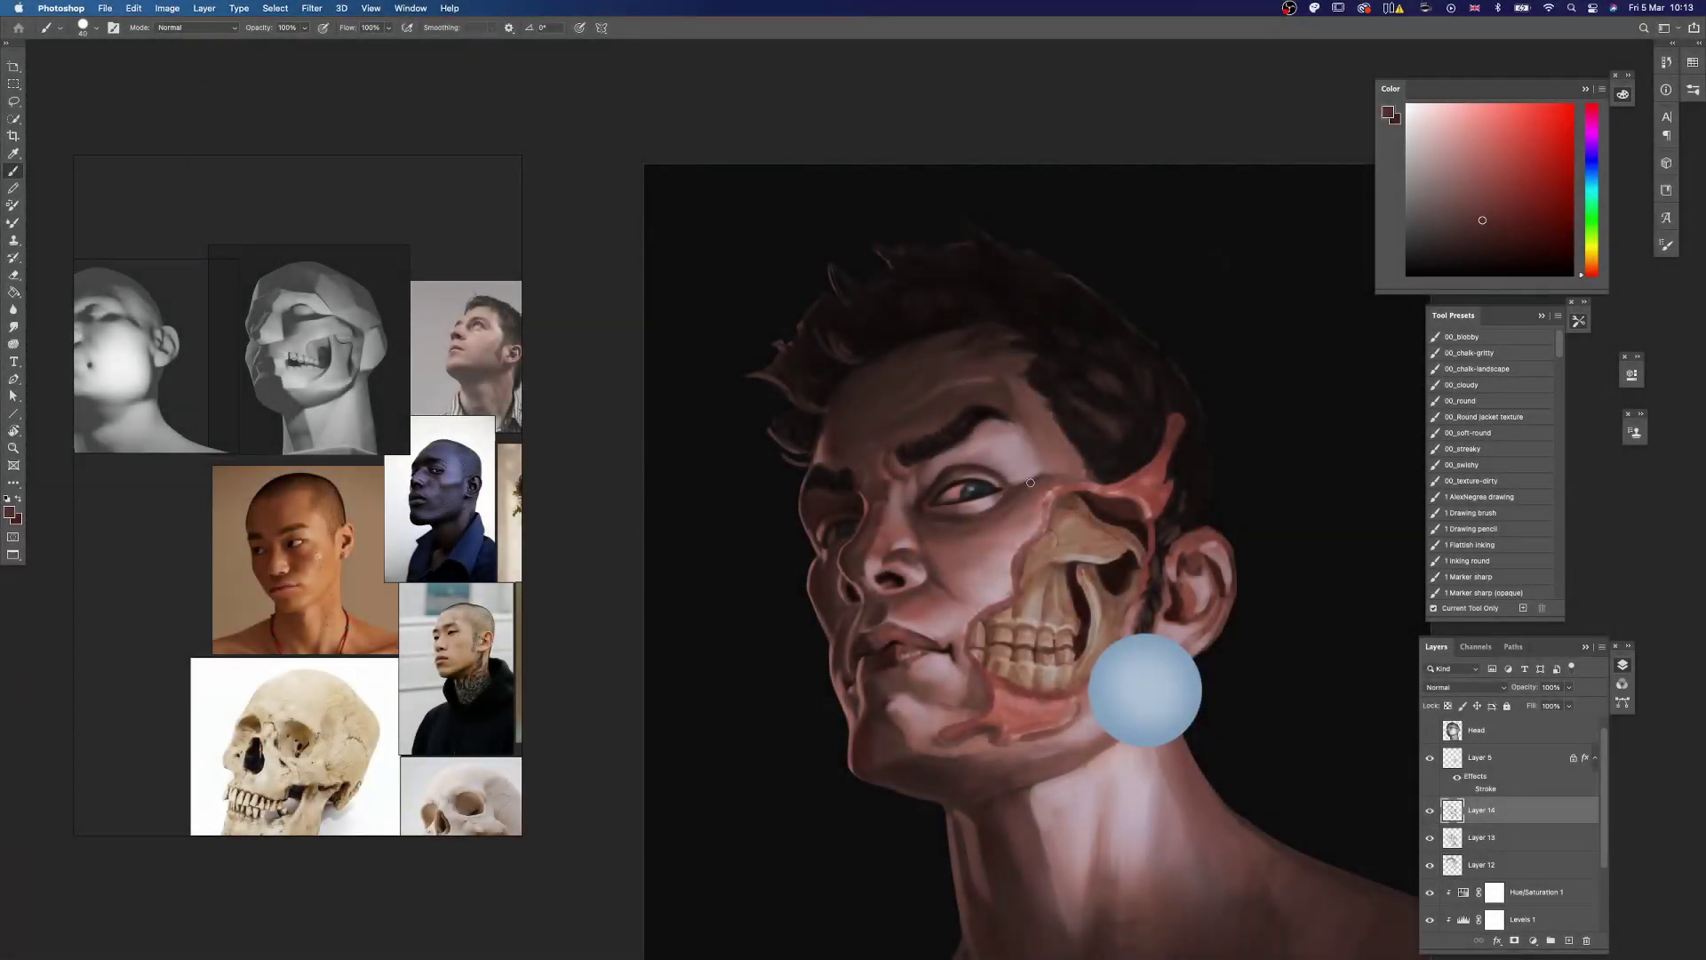
Step: Paint the cheek skin along the front edge of the skull opening on Layer 14 with skin tones sampled nearby
mouse_move(1046, 514)
mouse_down()
mouse_move(960, 514)
mouse_move(1049, 514)
mouse_up()
alt+click(1018, 530)
mouse_move(1031, 509)
mouse_down()
mouse_move(932, 567)
mouse_move(976, 546)
mouse_up()
key(super+z)
alt+click(995, 530)
alt+click(1022, 548)
alt+click(1008, 551)
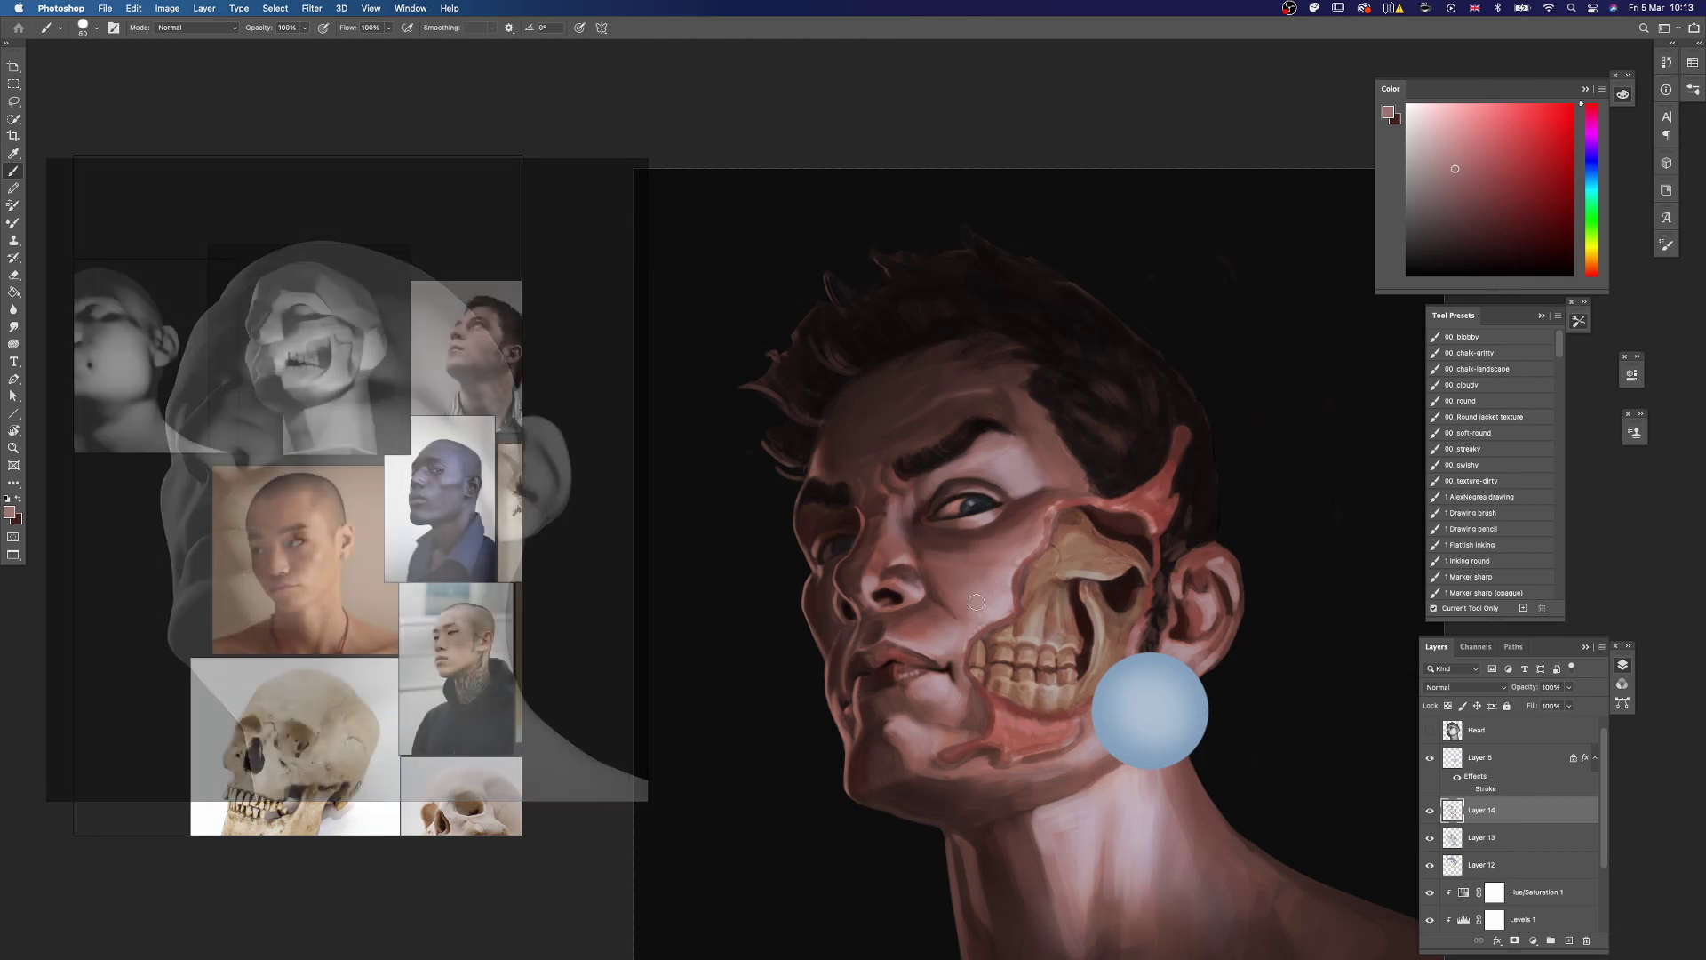
Step: Brighten the cheek and under-eye area on Layer 14 with a lighter colour and blend it with sampled skin tones
drag(1010, 482, 996, 517)
click(1431, 148)
key(r)
key(b)
alt+click(991, 523)
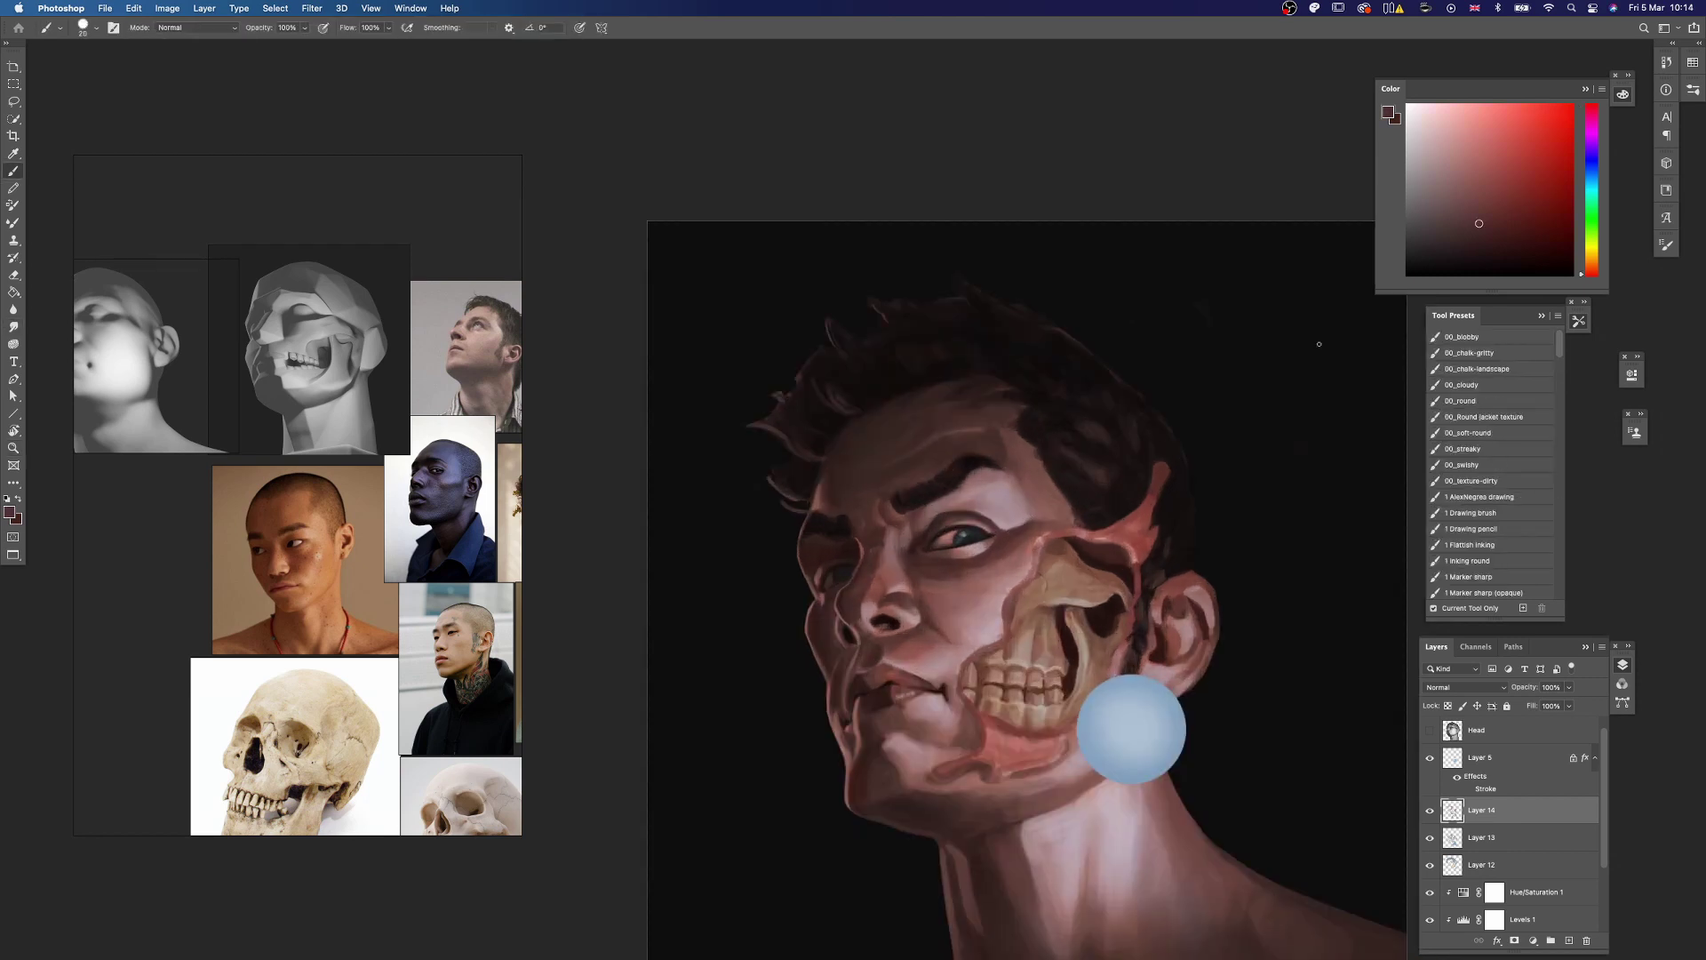
Step: Refine the nearer eye's lids, inner corner and lower eye socket with a small brush and sampled dark reds
alt+click(925, 539)
key(bracketleft)
alt+click(930, 529)
scroll(952, 517, up, 3)
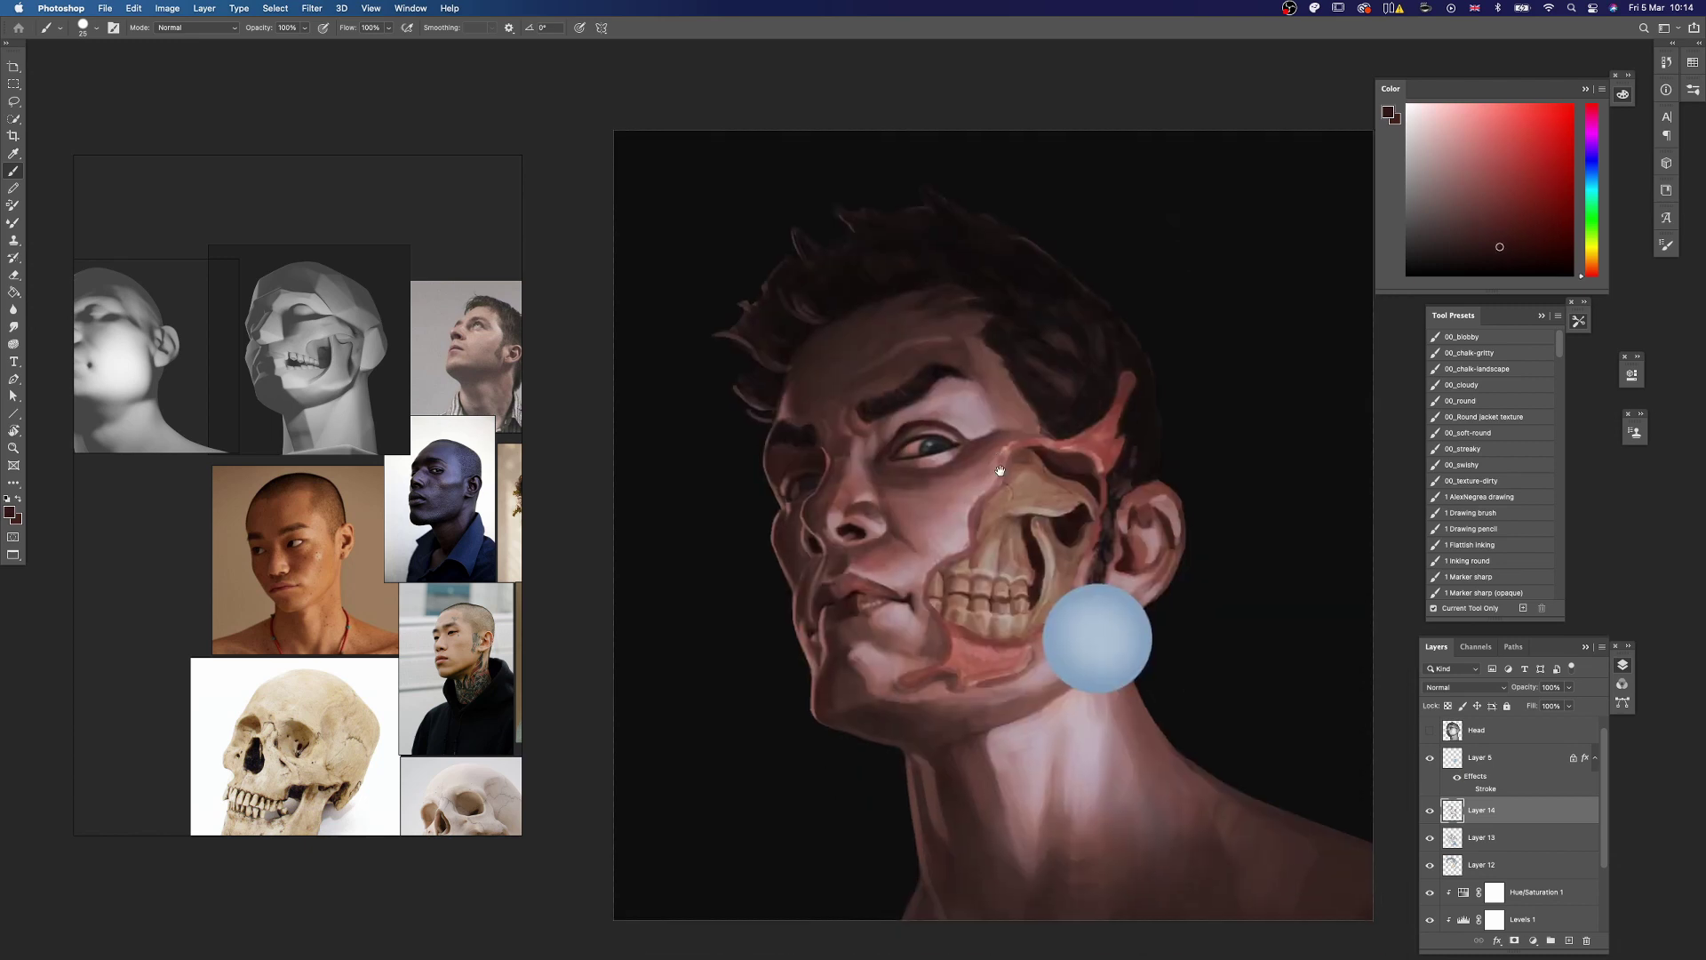
alt+click(944, 501)
alt+click(948, 486)
key(bracketleft)
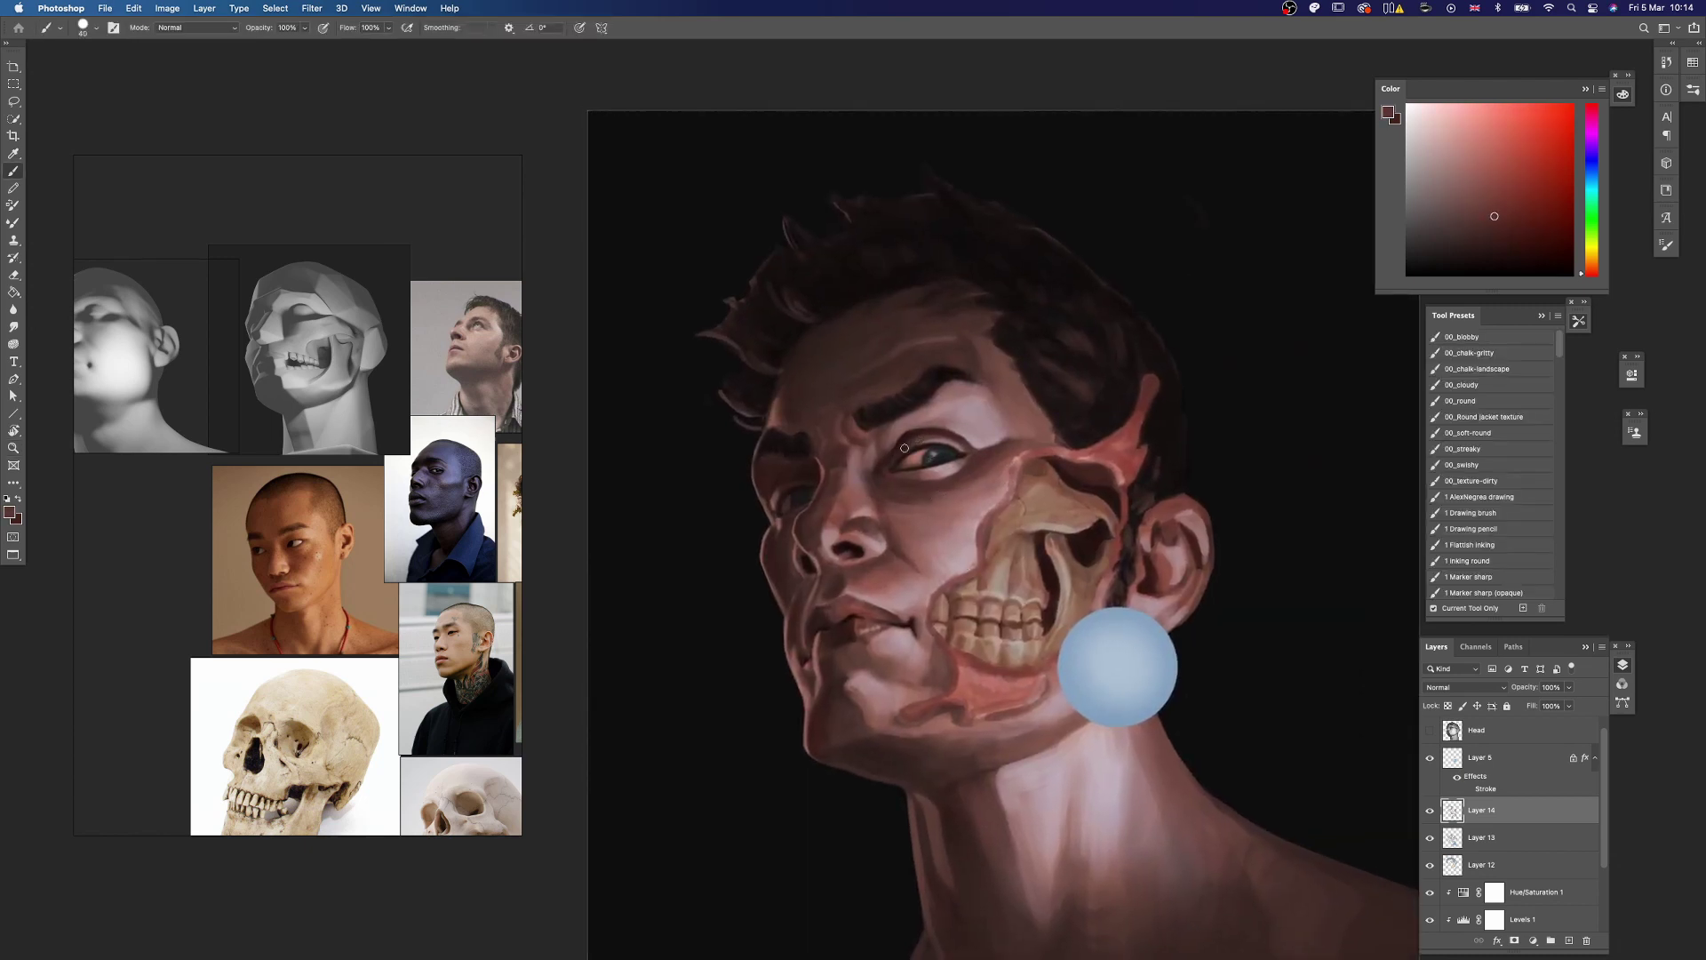
scroll(909, 441, down, 2)
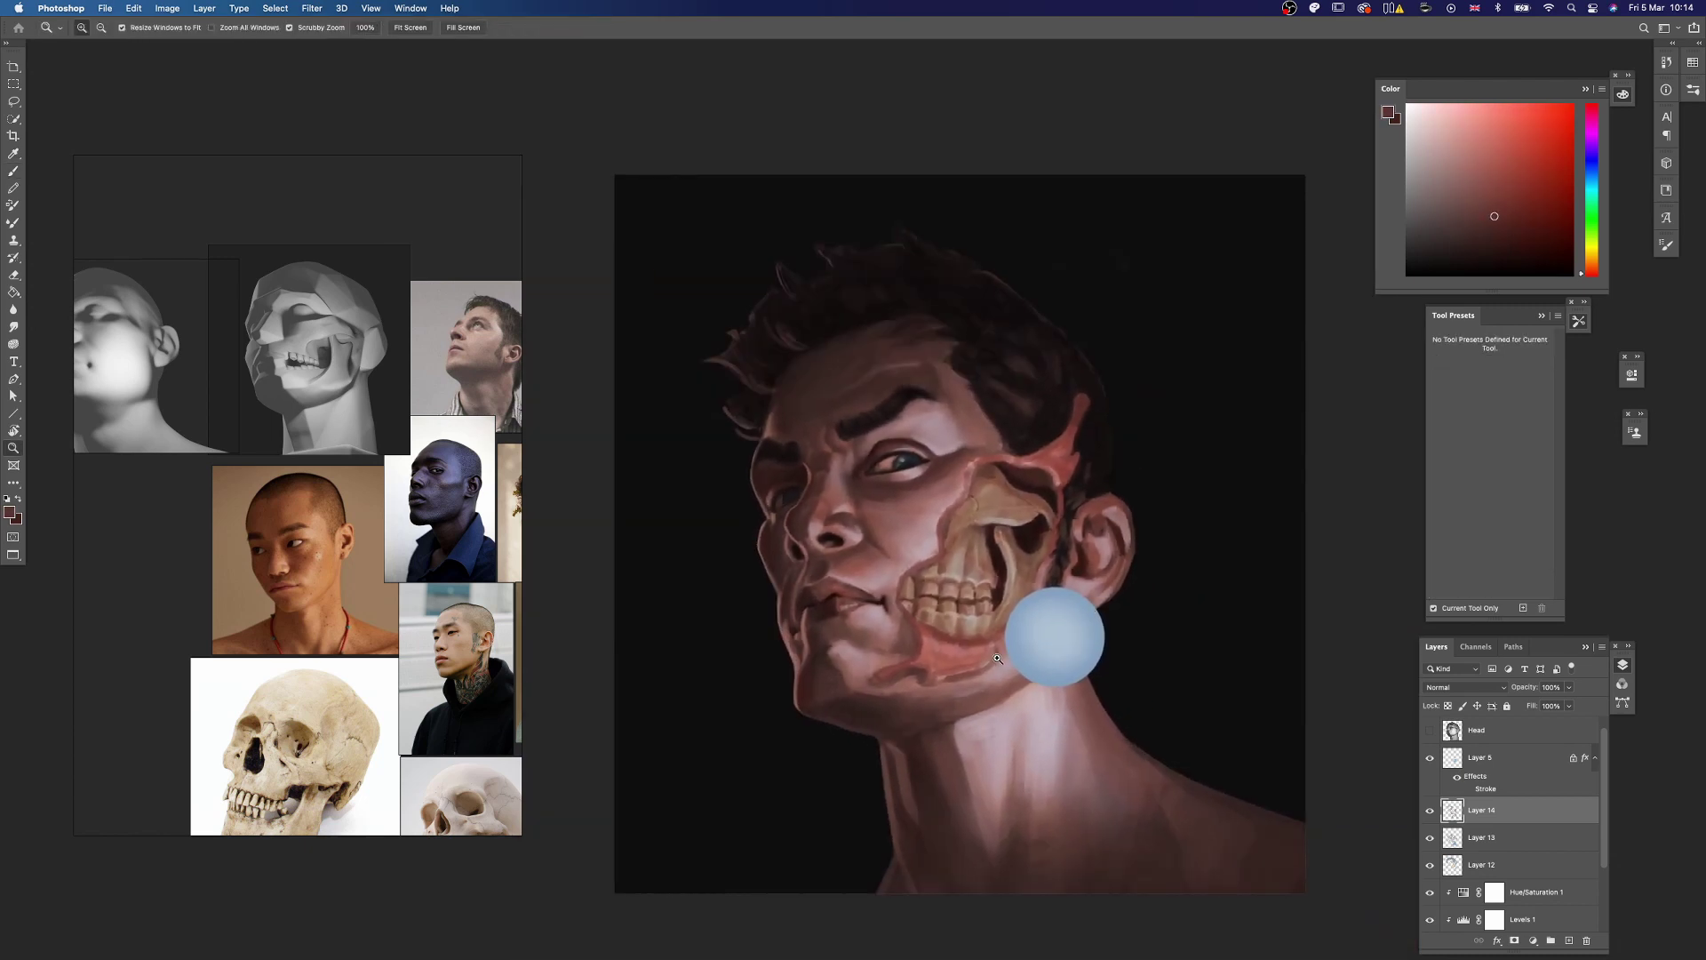
Step: Add Layer 15, choose a muted beige and a different brush tip, and paint light along the front contour of the jaw
drag(976, 676, 994, 670)
click(1569, 941)
click(1592, 256)
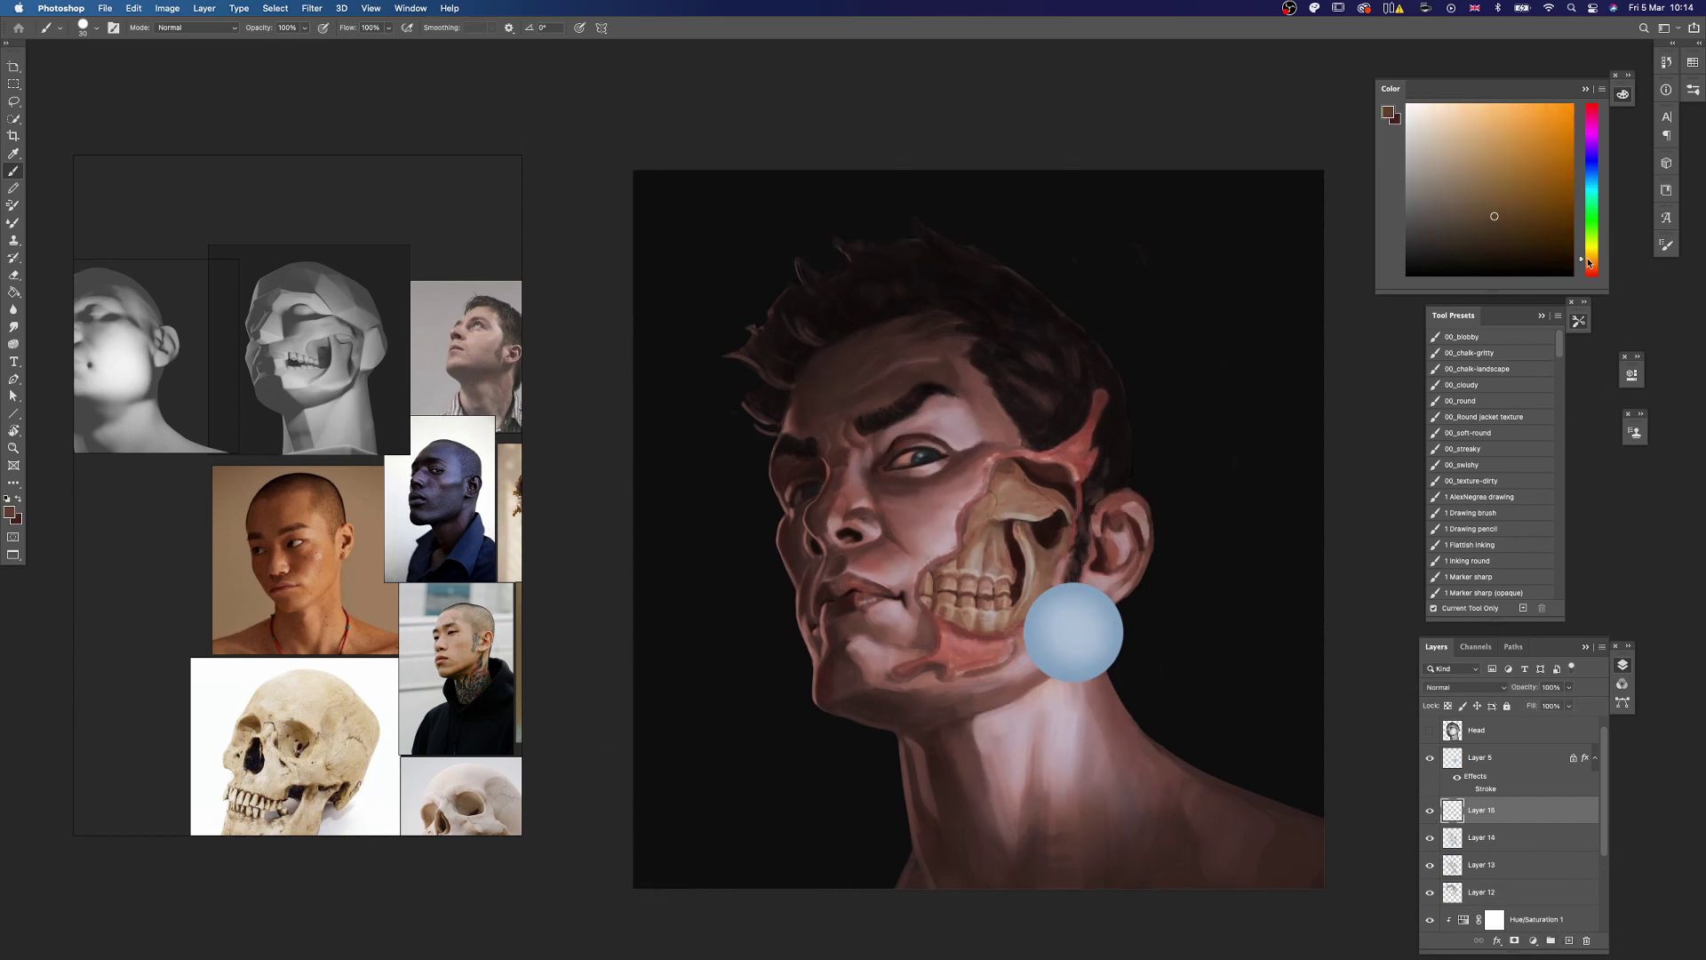
click(1463, 163)
right_click(1085, 524)
click(1244, 756)
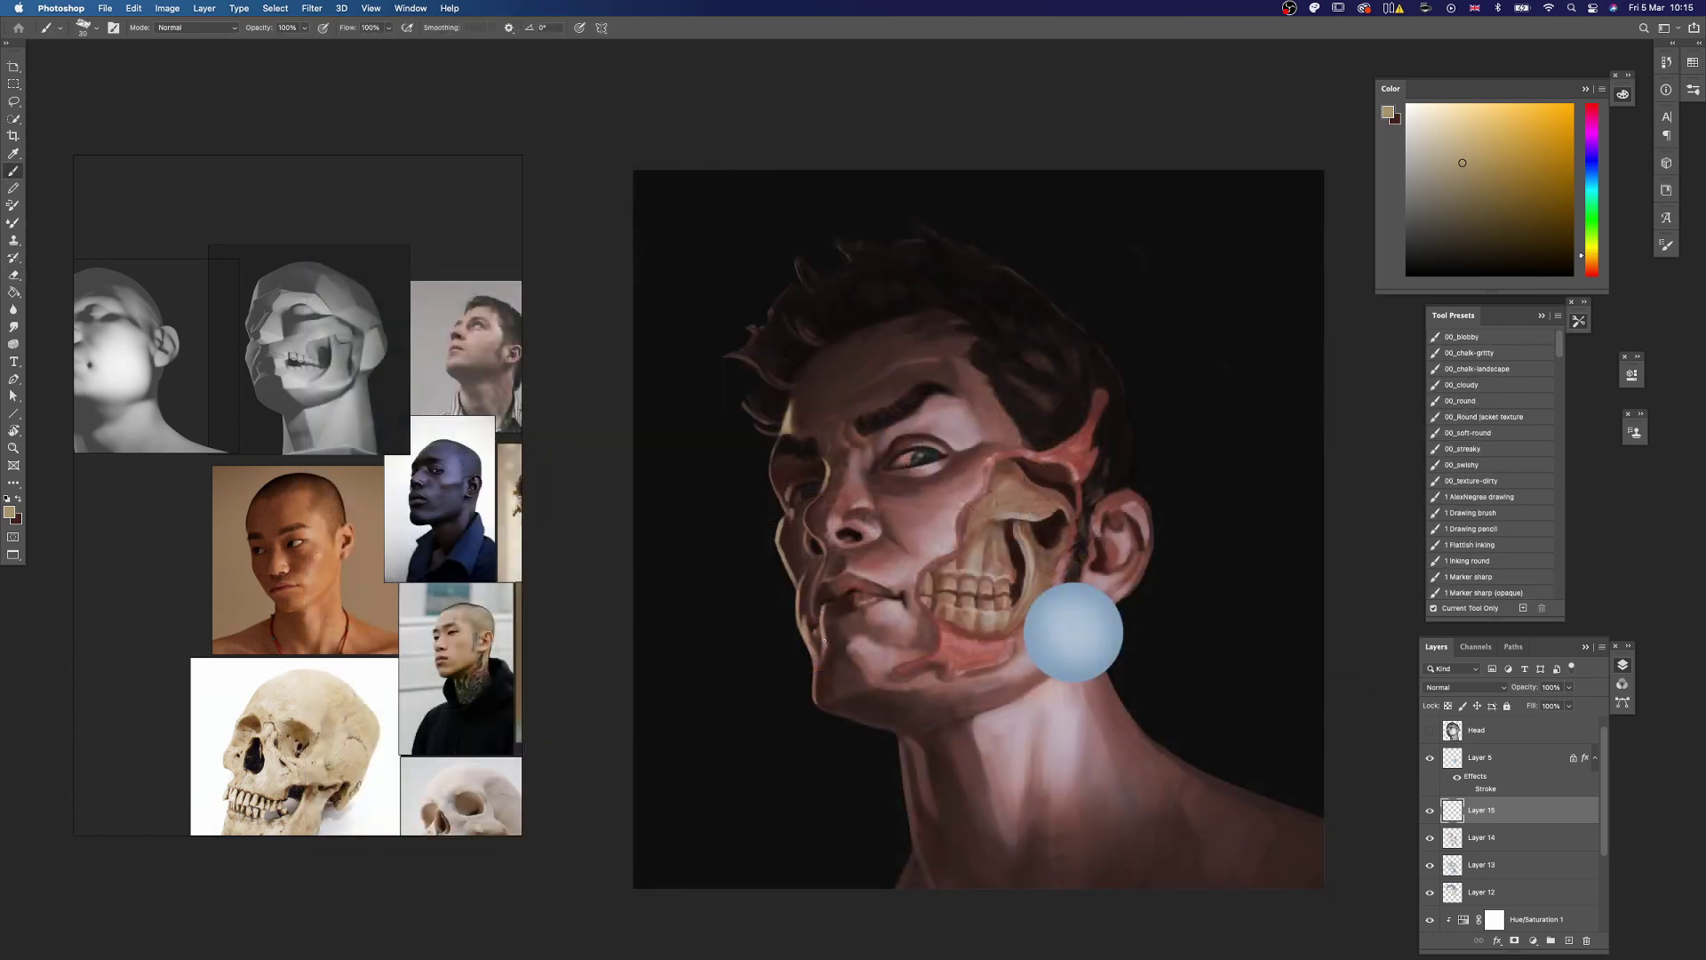
drag(824, 639, 815, 691)
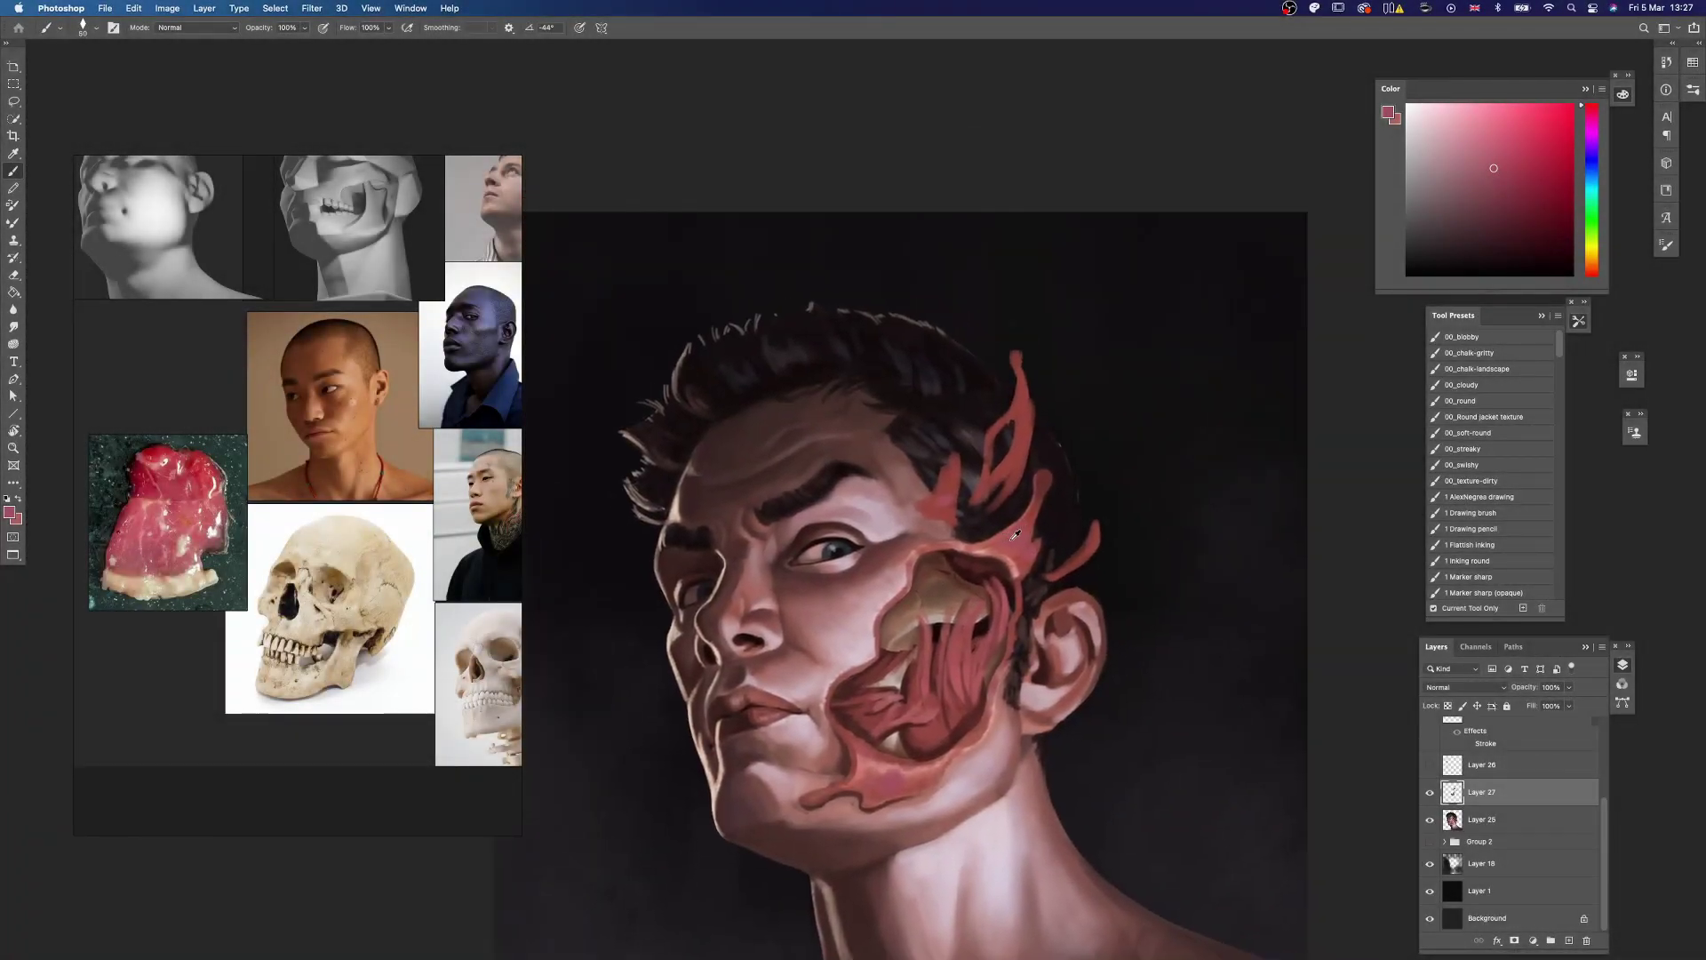
Step: Choose a muted orange-beige and paint pale accents on the torn flesh around the cheek opening on Layer 27
click(1592, 258)
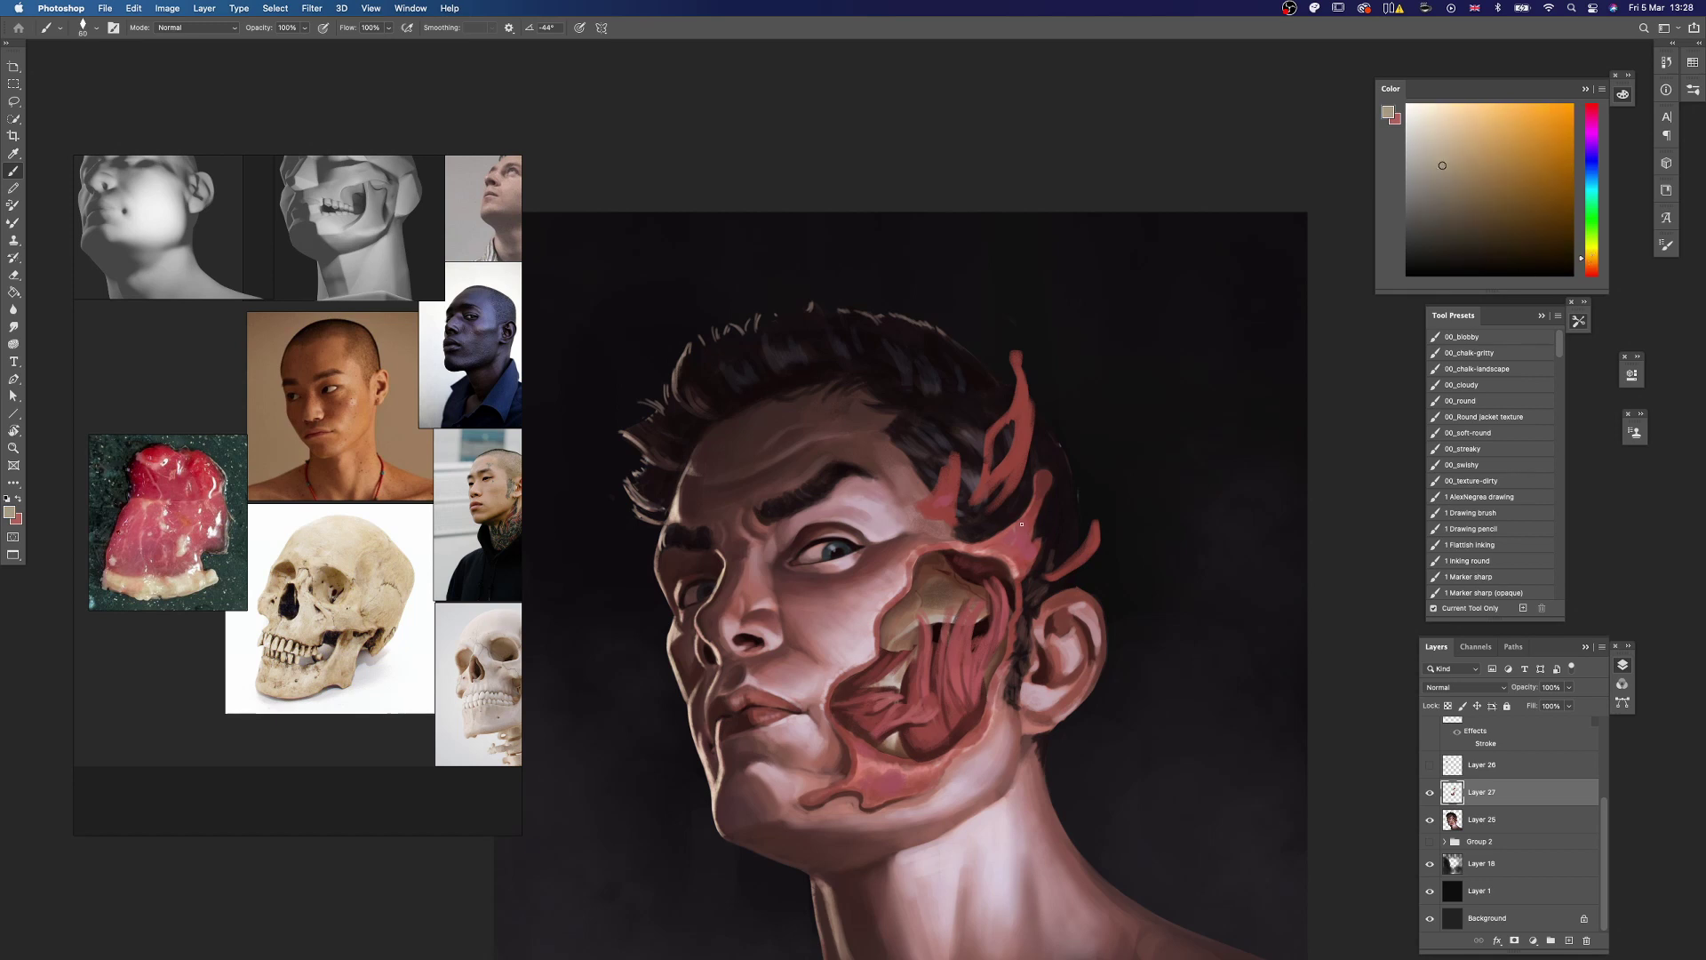
click(1586, 257)
click(1450, 157)
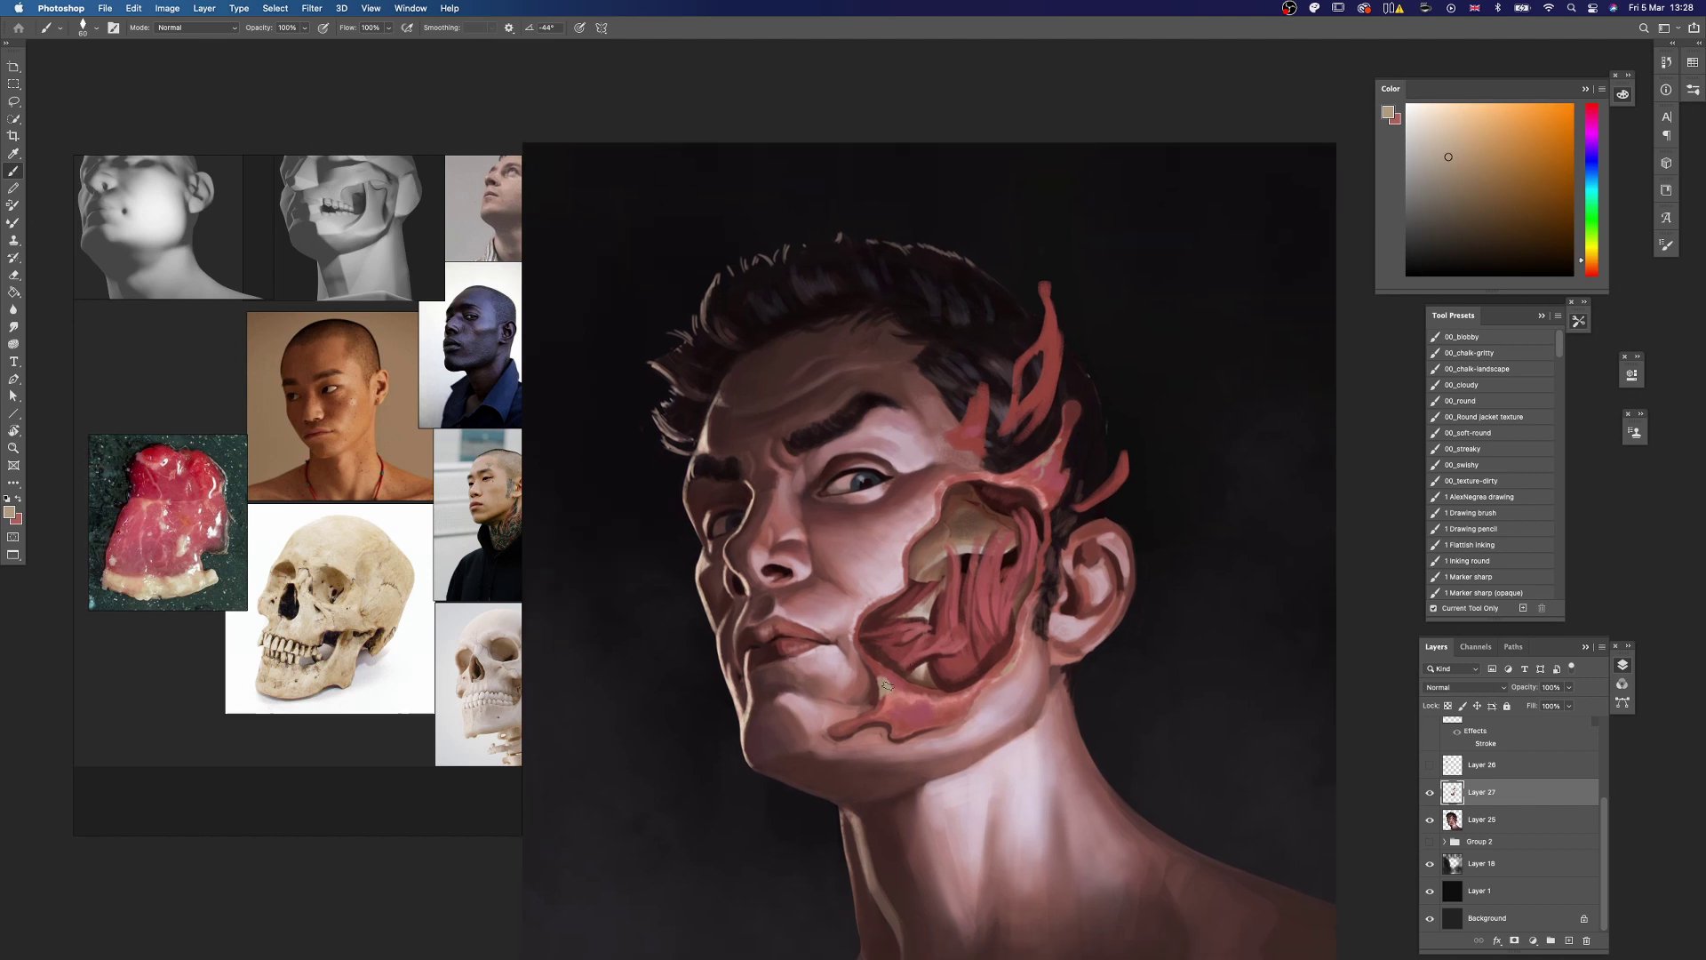
right_click(934, 573)
key(Return)
Step: Paint the exposed tooth at the lower front of the wound with colours sampled from the skull photo and nearby areas
alt+click(330, 544)
key(bracketleft)
key(bracketleft)
alt+click(886, 687)
alt+click(898, 686)
alt+click(892, 674)
drag(891, 679, 891, 697)
mouse_move(905, 685)
mouse_down()
mouse_move(791, 686)
mouse_move(888, 685)
mouse_up()
Step: Paint the cheek muscle strands on Layer 27 with a sampled colour and a muted dark red, using a larger brush
alt+click(987, 582)
key(bracketright)
key(bracketright)
key(bracketright)
key(bracketright)
click(1592, 106)
click(1496, 191)
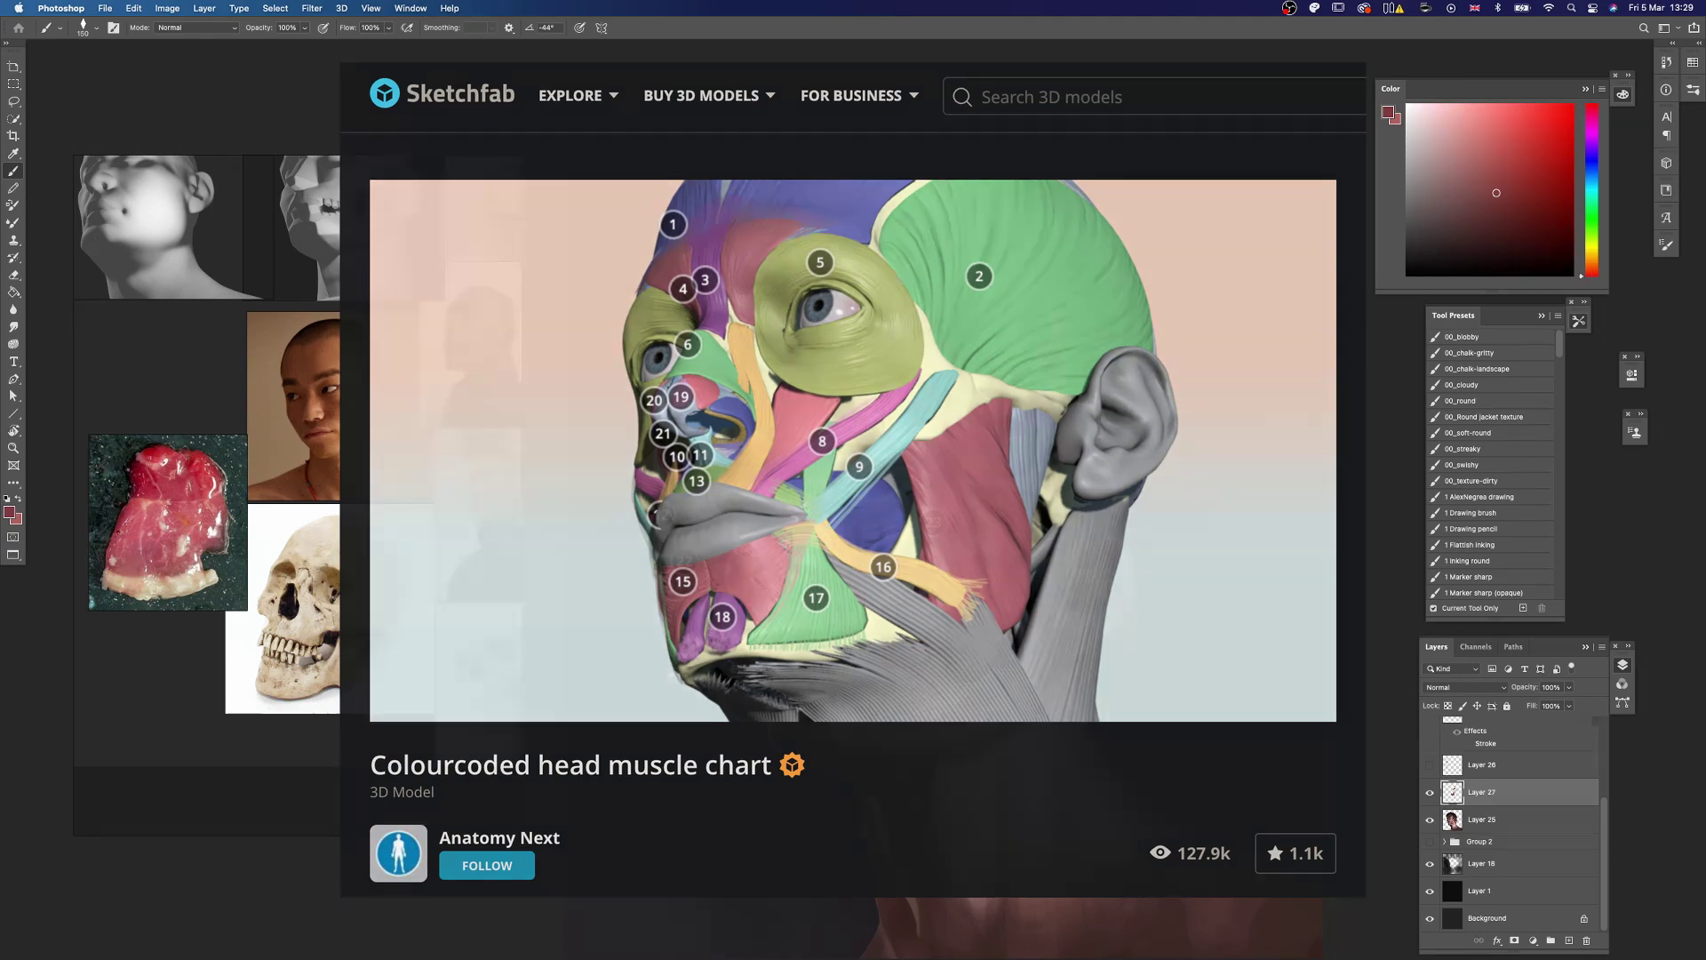
key(bracketleft)
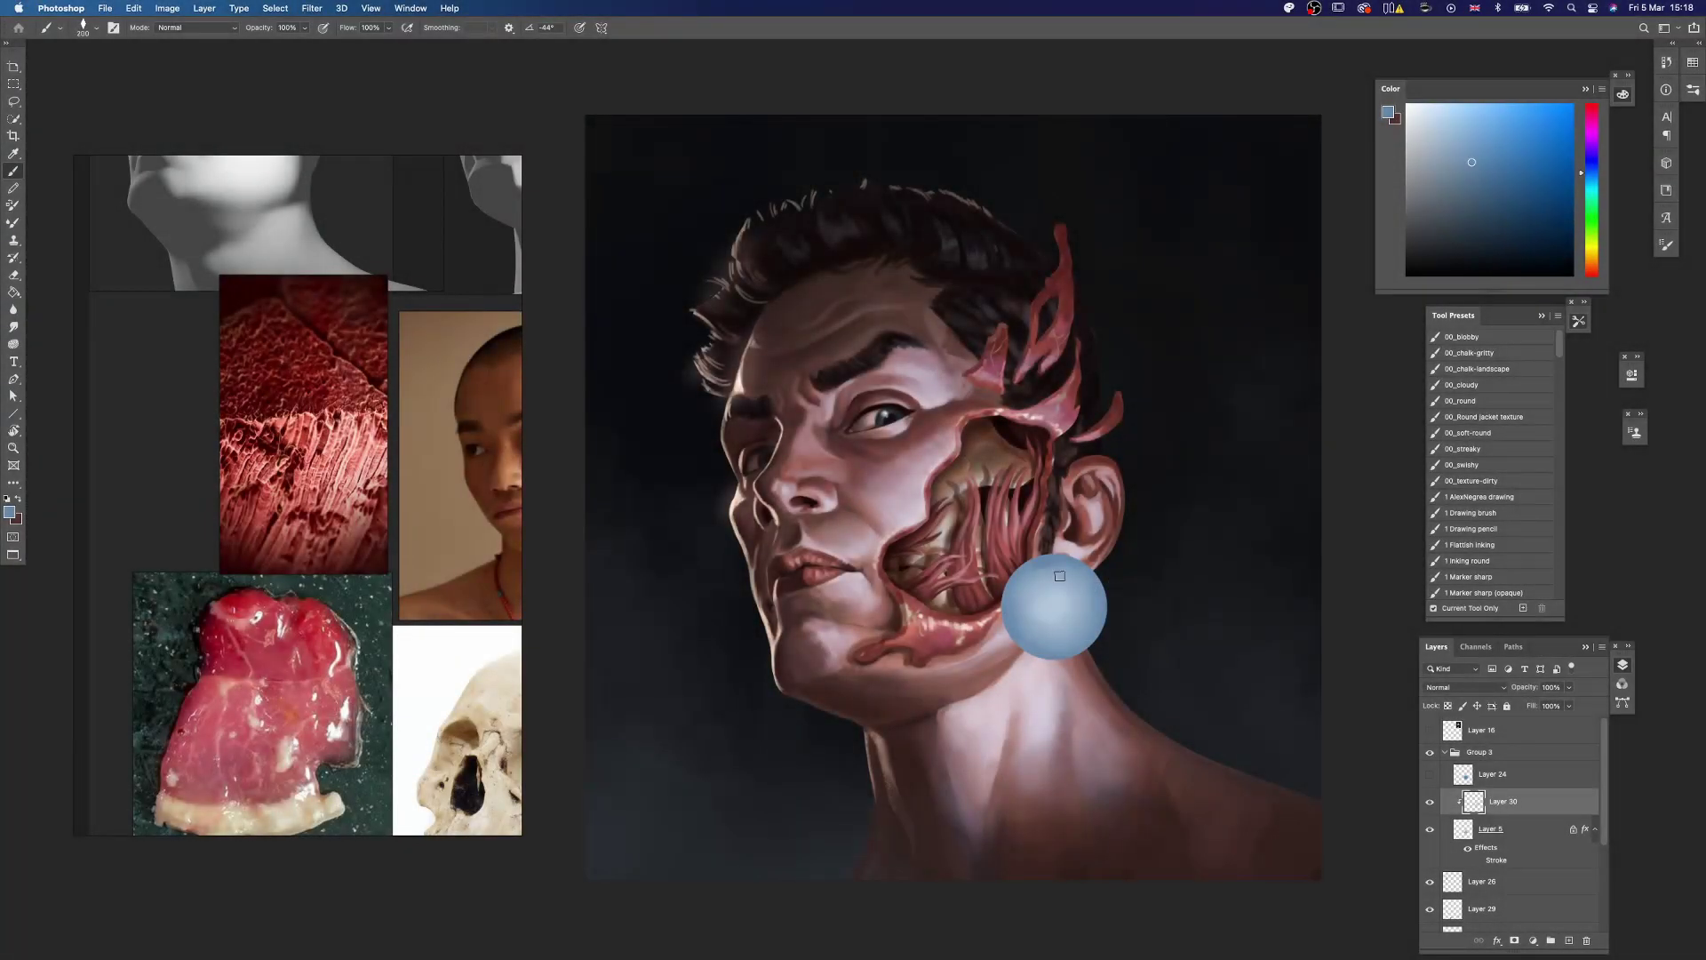
Step: Add a layer above Layer 30, sample the orb's blue, and turn on the glow on Layer 24
key(bracketright)
click(1430, 775)
click(1430, 775)
click(1568, 940)
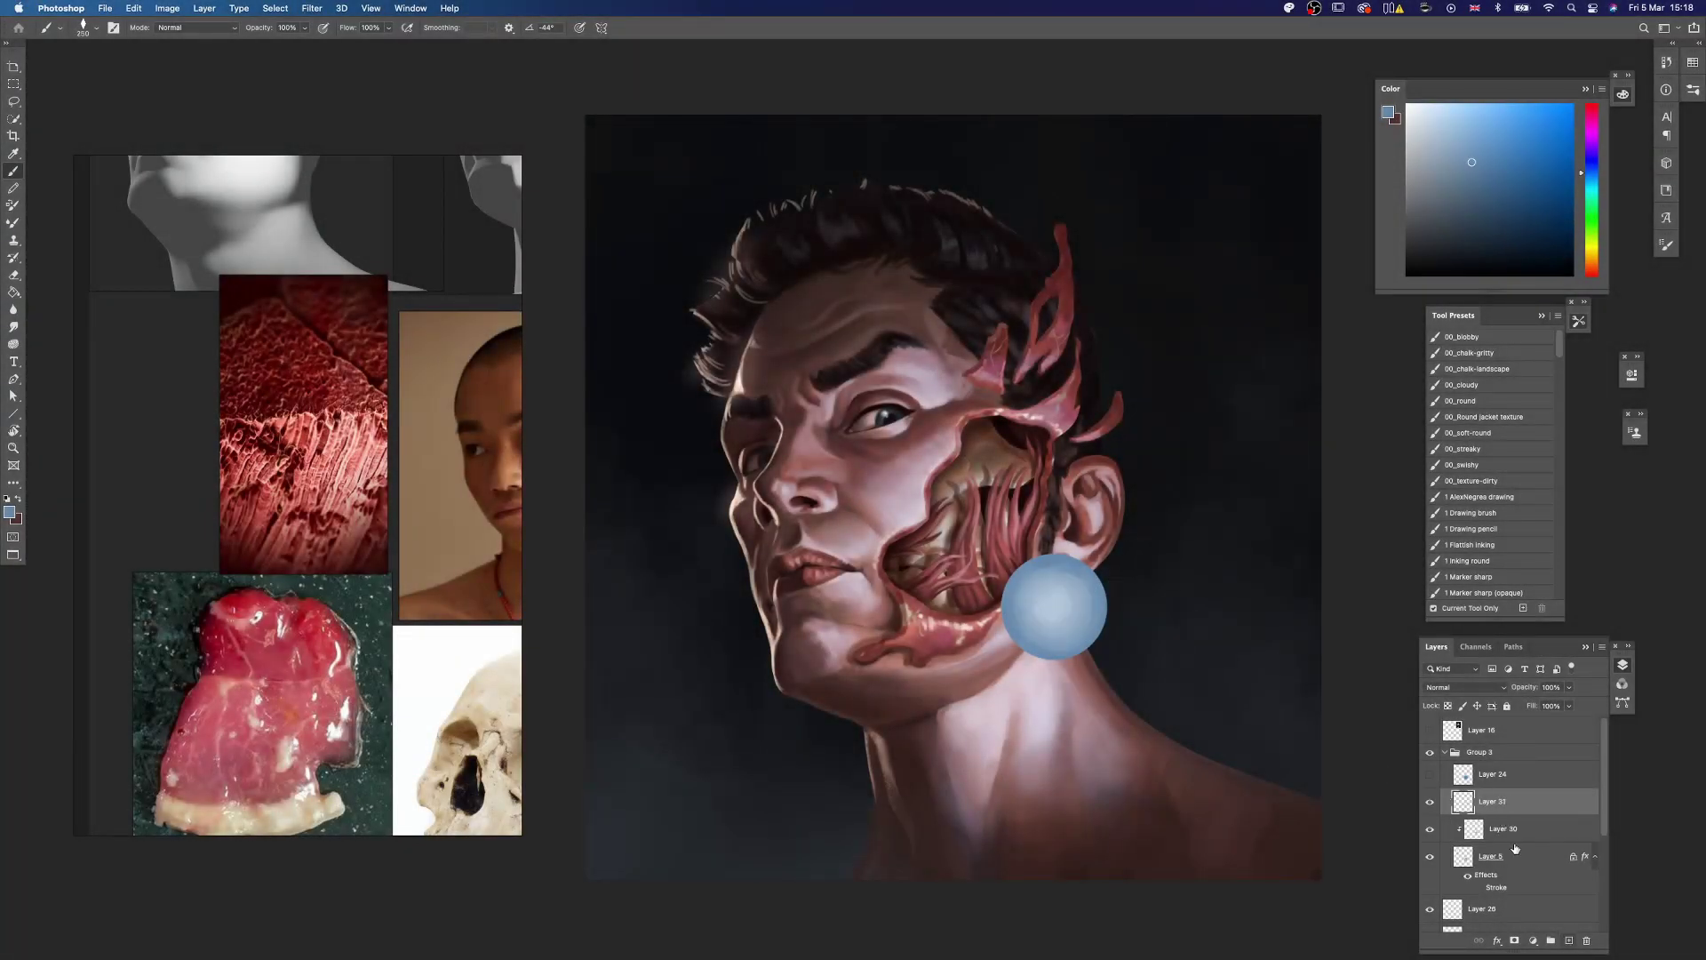
alt+click(1080, 608)
click(1431, 775)
mouse_move(1077, 705)
mouse_down()
mouse_move(975, 738)
mouse_move(1013, 702)
mouse_up()
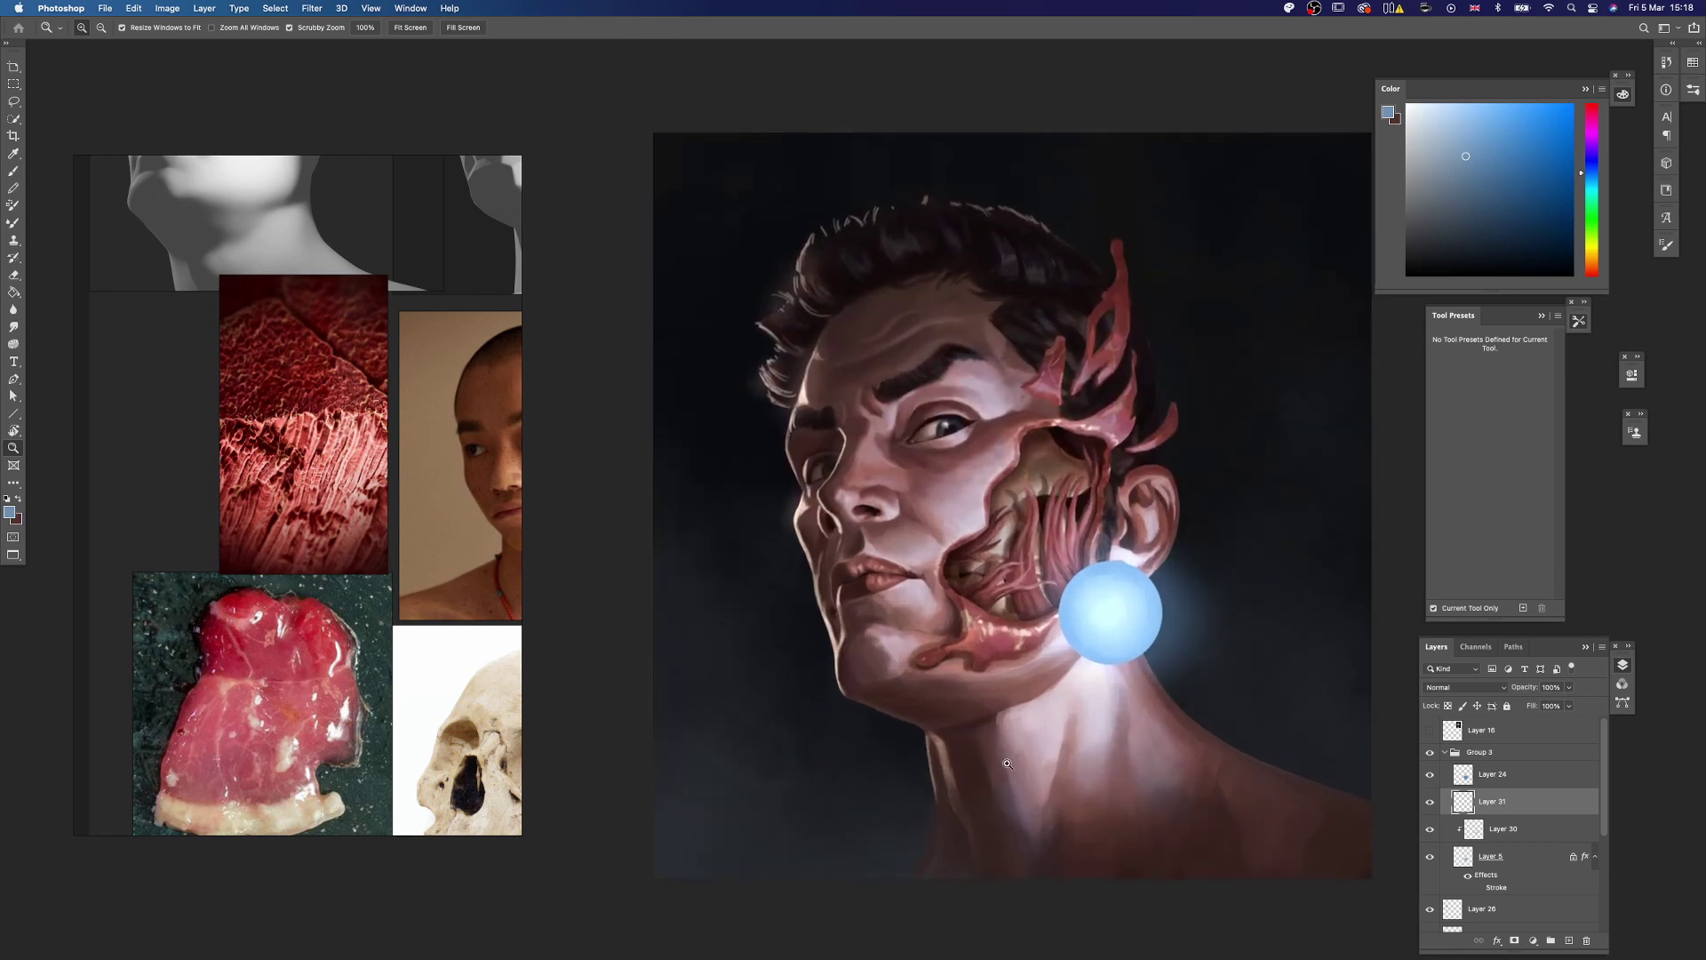
key(b)
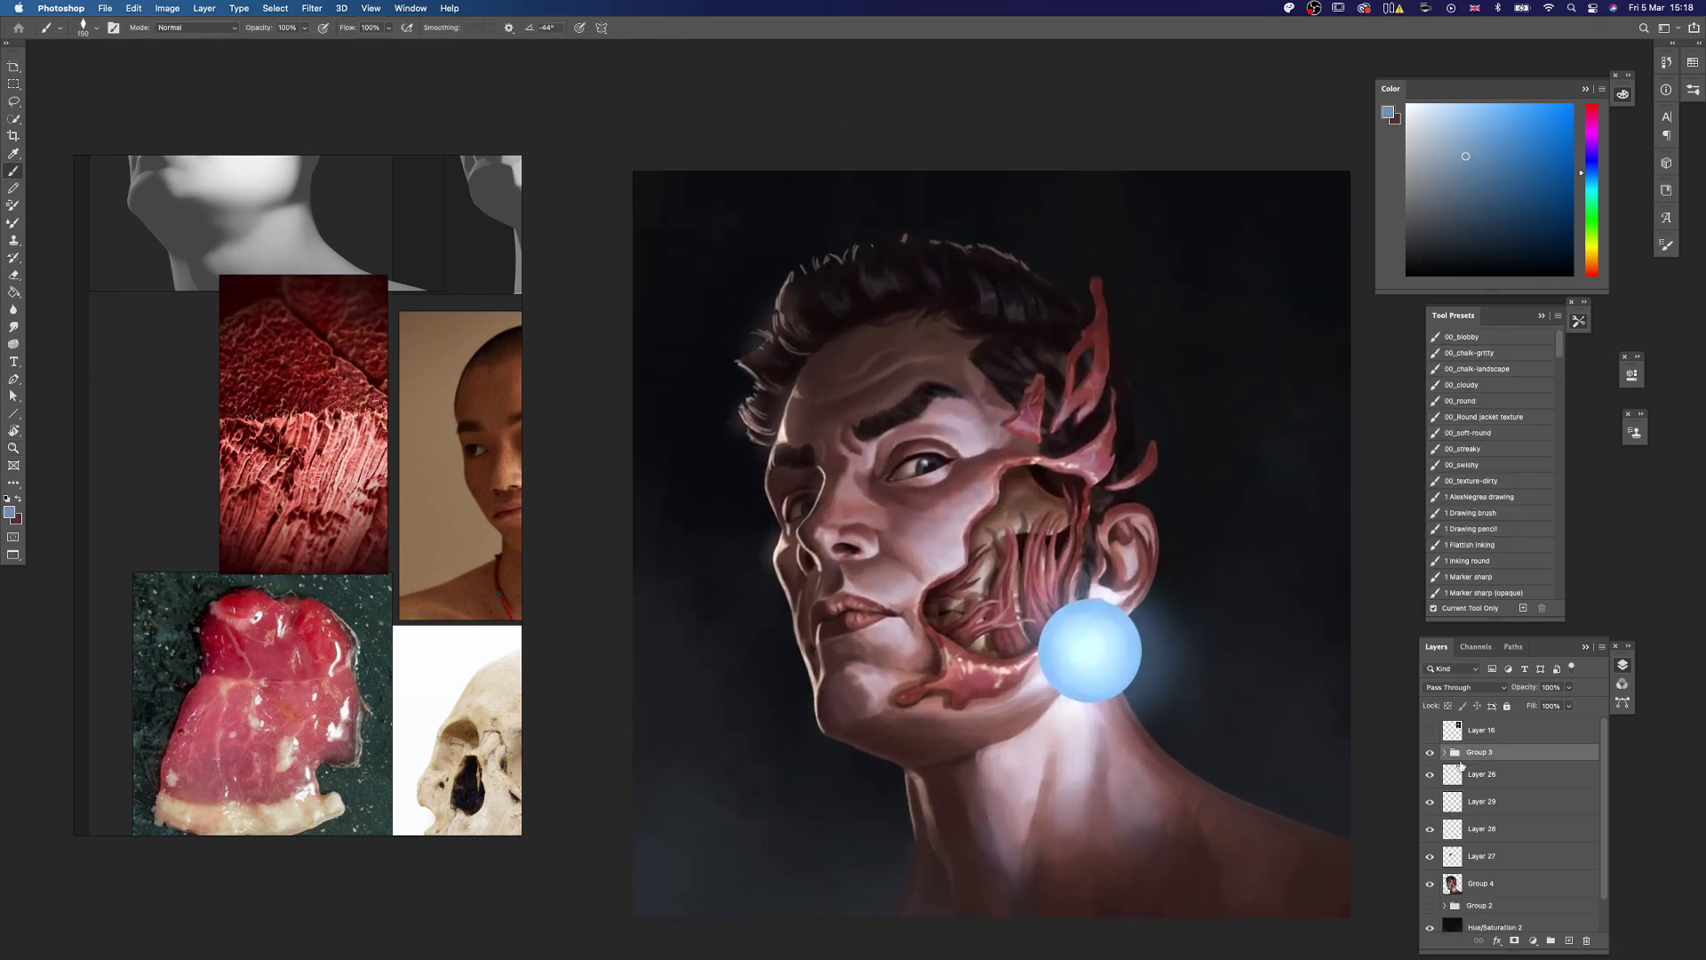
Step: Hide the orb's Group 3 and shade the small flesh spike at the temple on Layer 29 with dark red
key(bracketleft)
key(bracketleft)
key(bracketleft)
key(bracketleft)
key(bracketleft)
key(bracketleft)
alt+click(1037, 390)
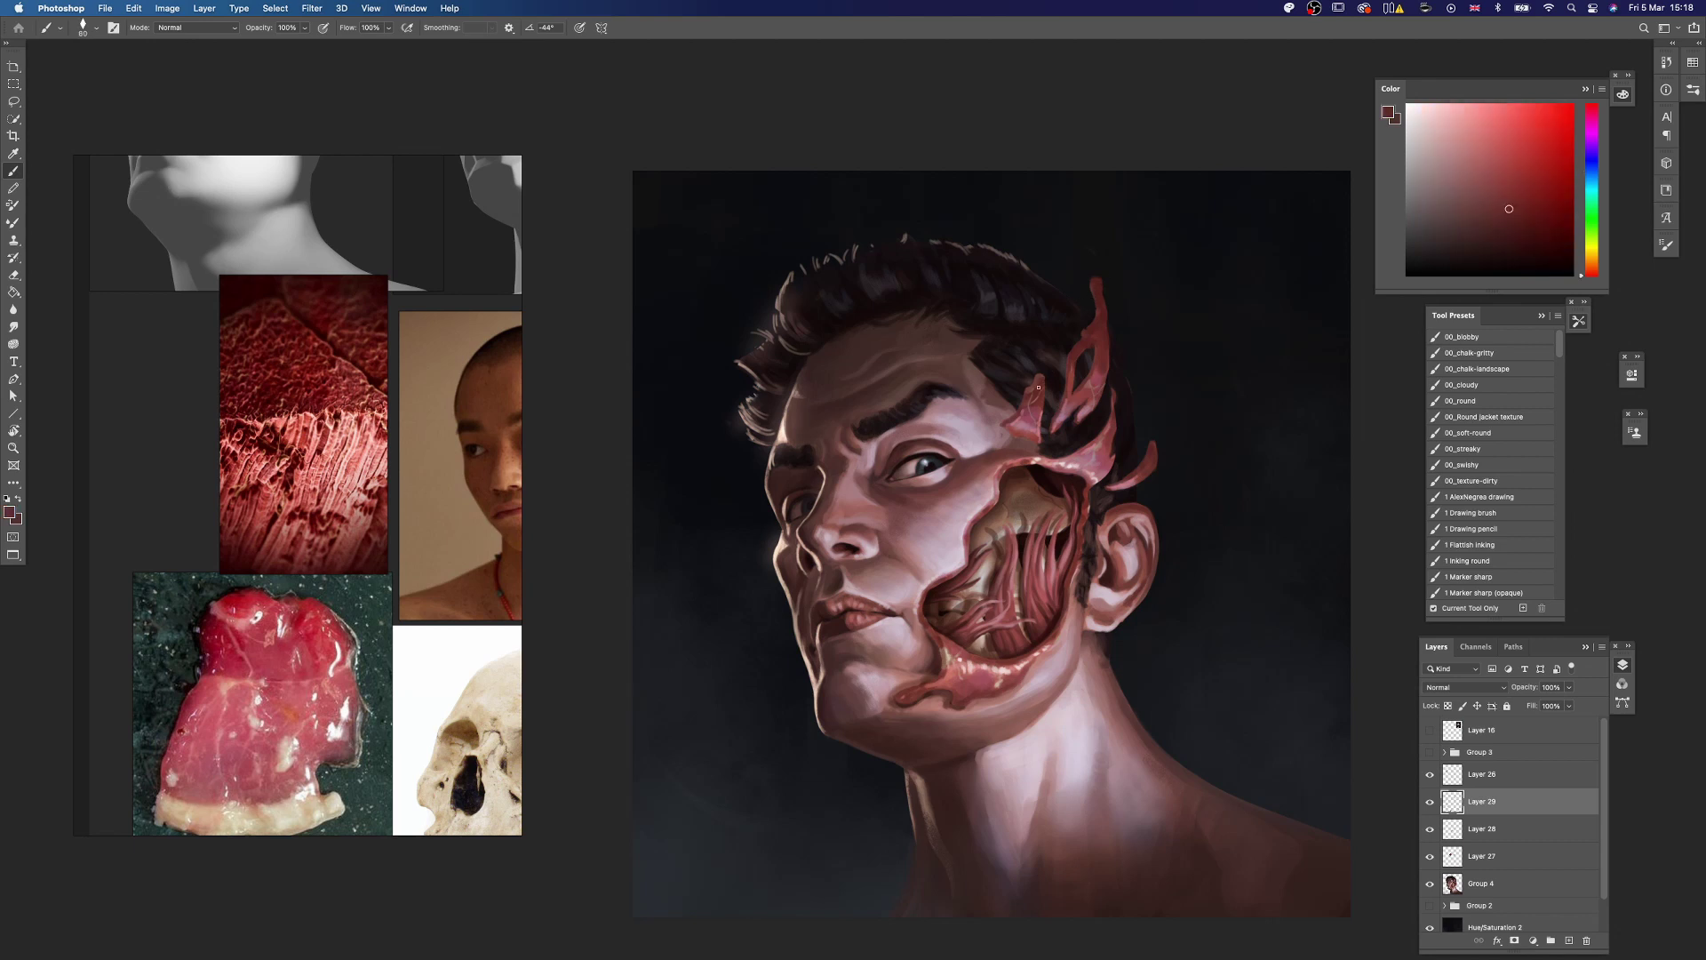
click(1515, 233)
key(x)
Step: Model the tall looping flesh spike over the hair on Layer 29 with sampled reds and varying brush sizes
alt+click(1101, 329)
key(bracketright)
key(bracketright)
alt+click(1105, 354)
key(bracketright)
key(bracketright)
alt+click(1102, 357)
alt+click(1084, 343)
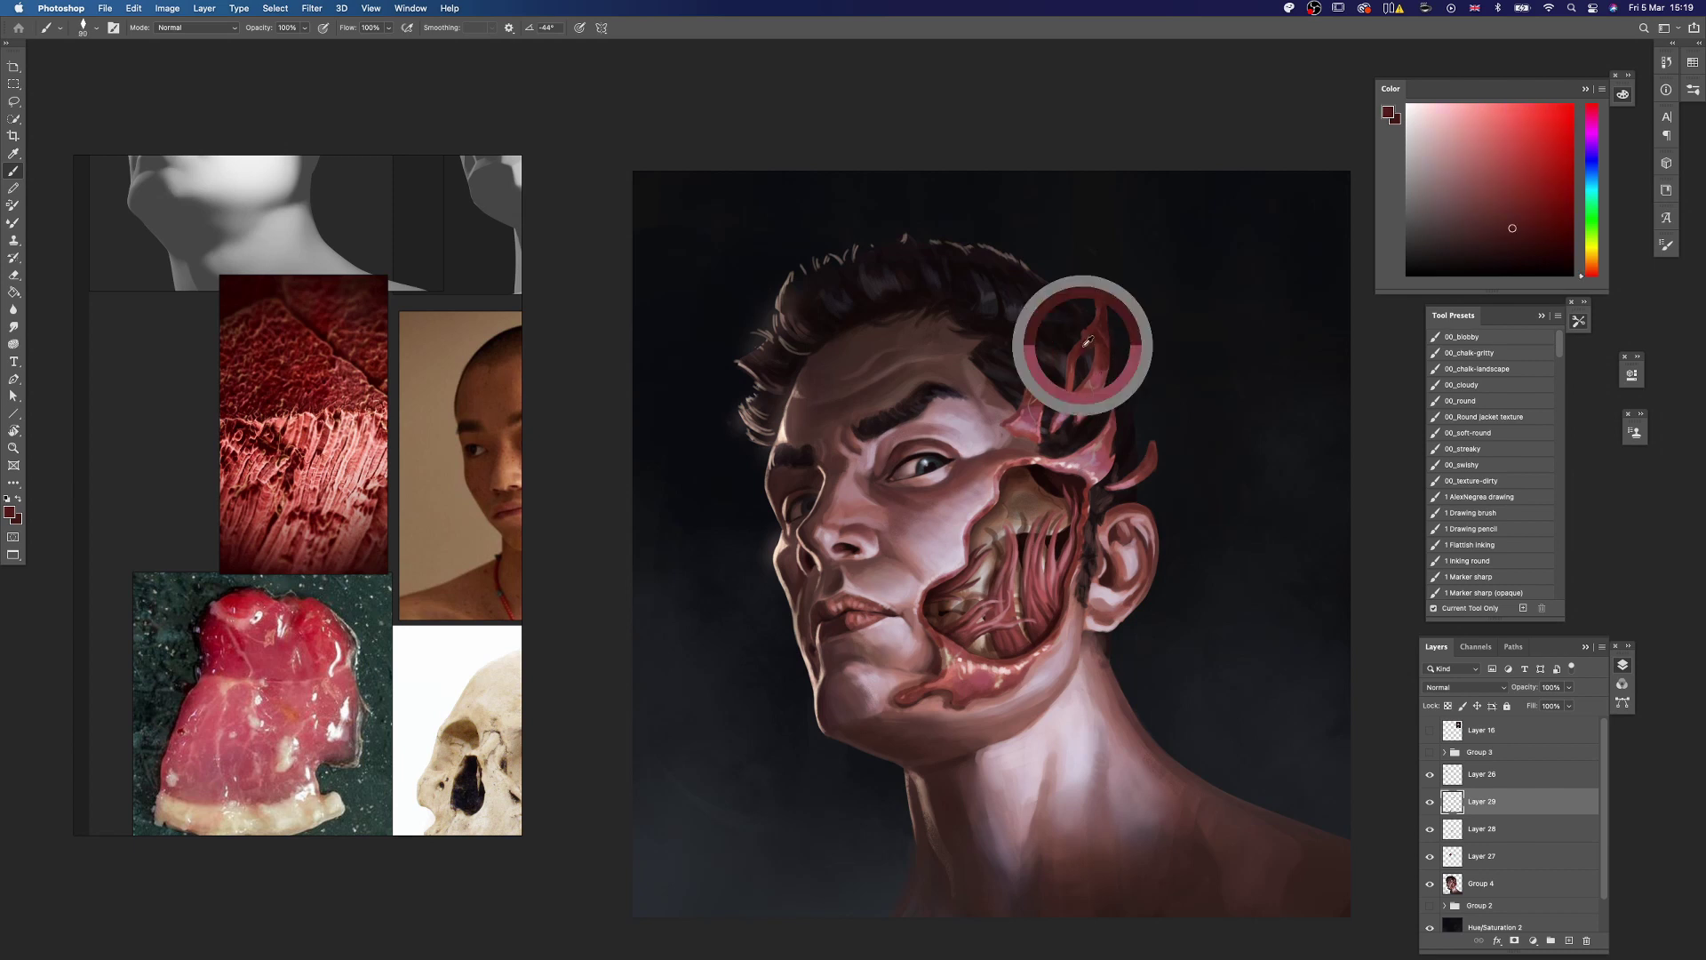
key(bracketleft)
key(bracketleft)
key(bracketleft)
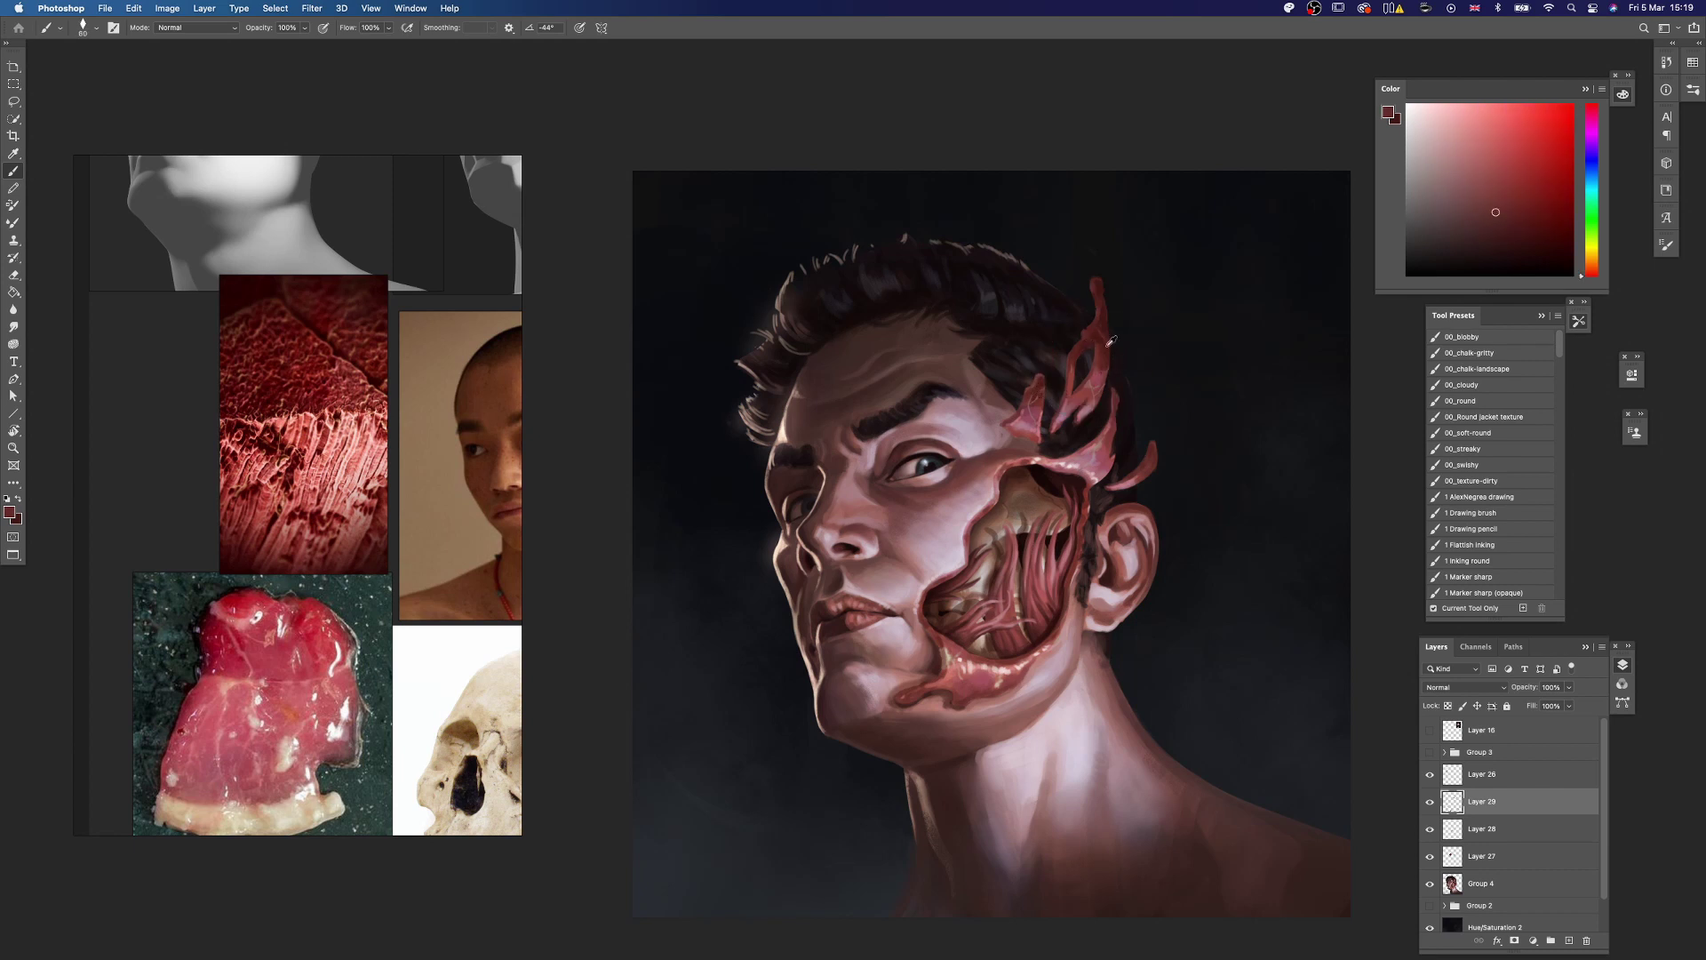
alt+click(1111, 341)
Step: Refine the base of the flesh spikes and the curved spike above the ear with a small brush and sampled colours
alt+click(1110, 436)
key(bracketleft)
key(bracketleft)
key(bracketleft)
key(bracketleft)
key(bracketleft)
alt+click(1107, 468)
drag(1154, 453, 1147, 466)
alt+click(1123, 482)
alt+click(1102, 493)
alt+click(1098, 474)
Step: Detail the rear rim of the cheek wound beside the ear, alternating sampled dark reds and light pink
scroll(1083, 546, up, 1)
alt+click(1079, 551)
key(bracketleft)
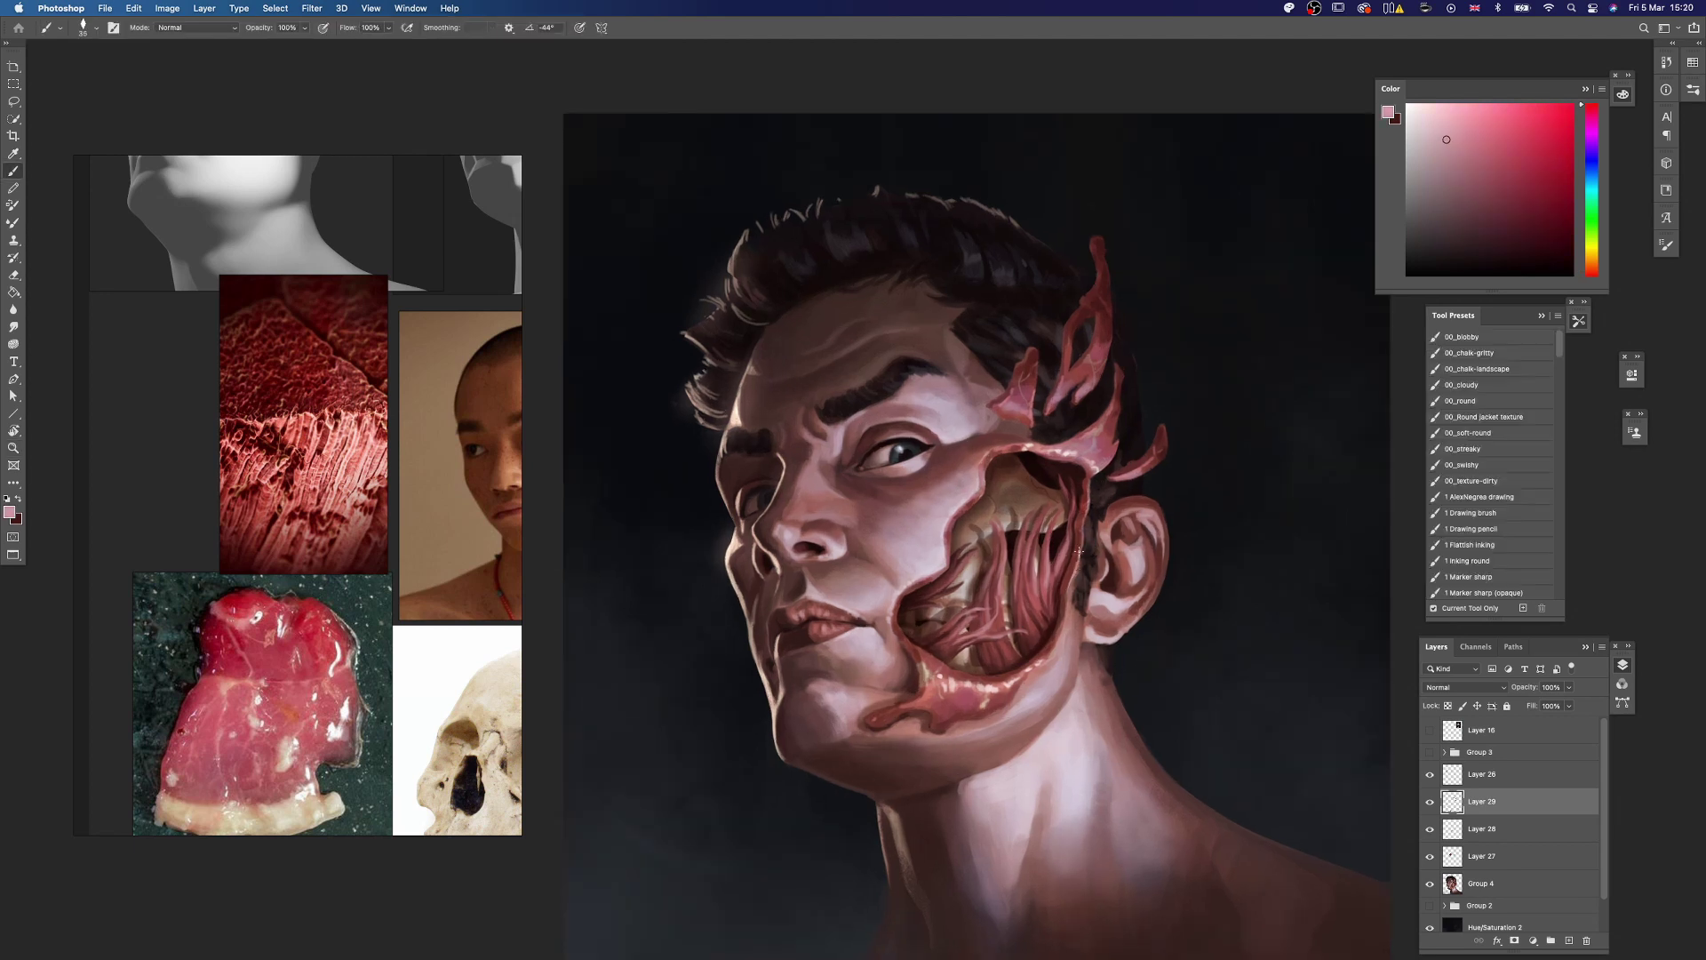
key(x)
alt+click(1066, 591)
alt+click(1065, 582)
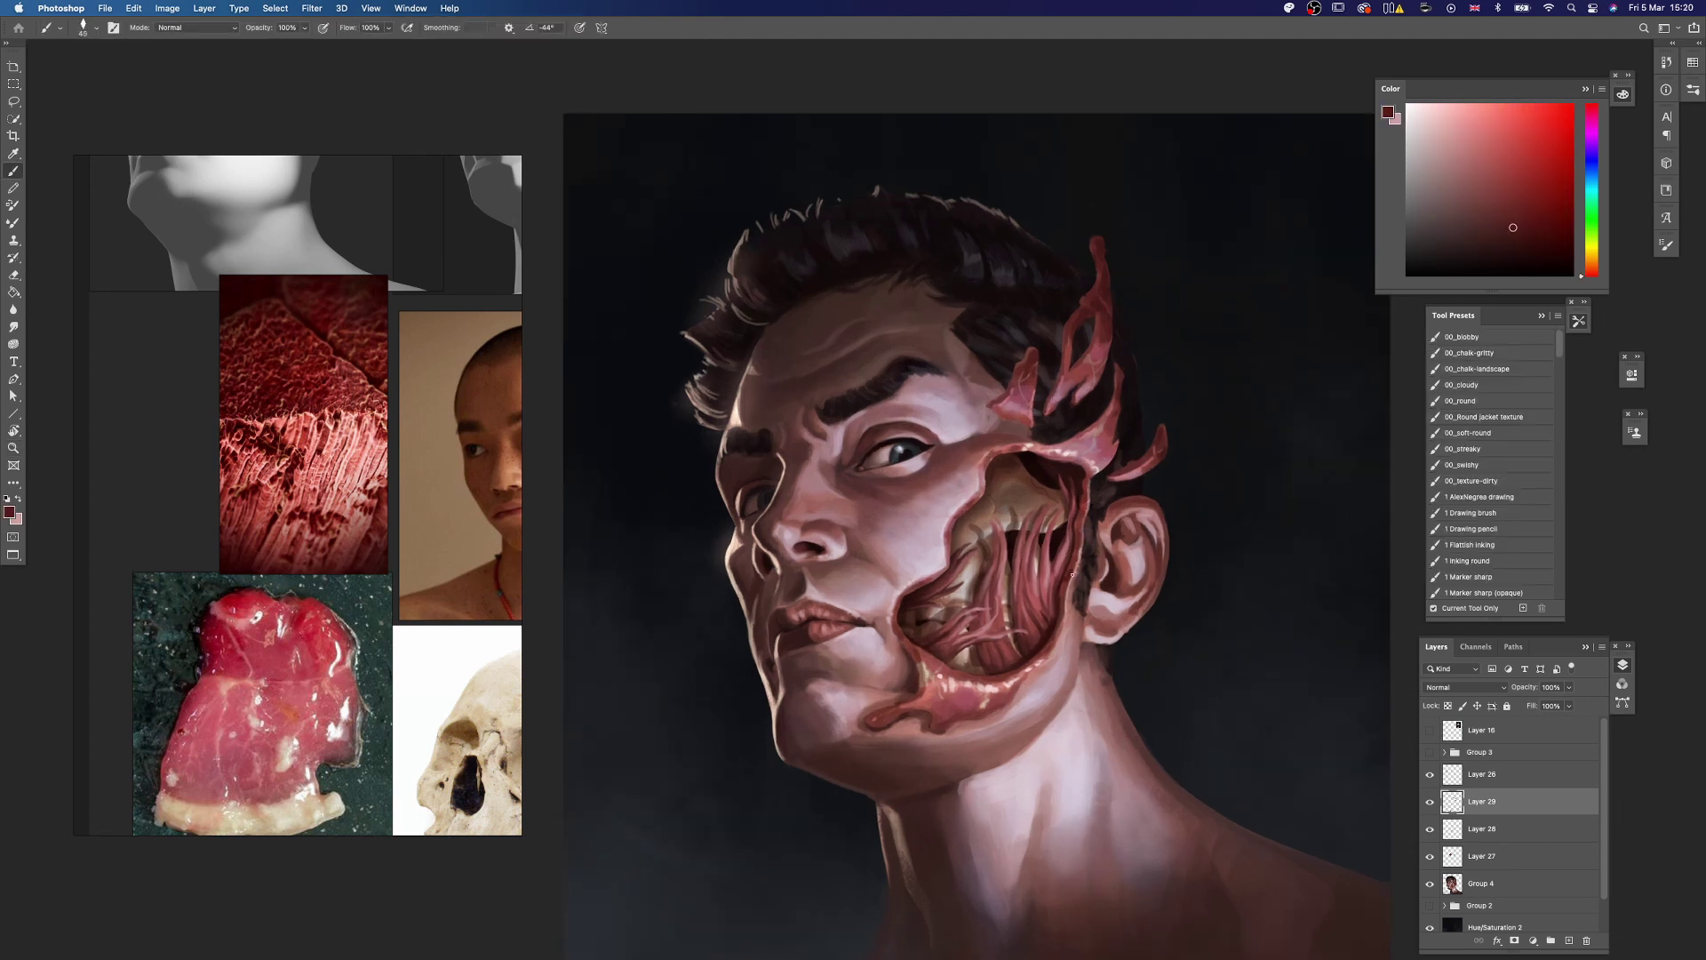
key(x)
key(x)
Step: Refine the front corner of the cheek wound near the mouth with sampled reds and pinks on Layer 29
scroll(944, 600, up, 2)
alt+click(947, 597)
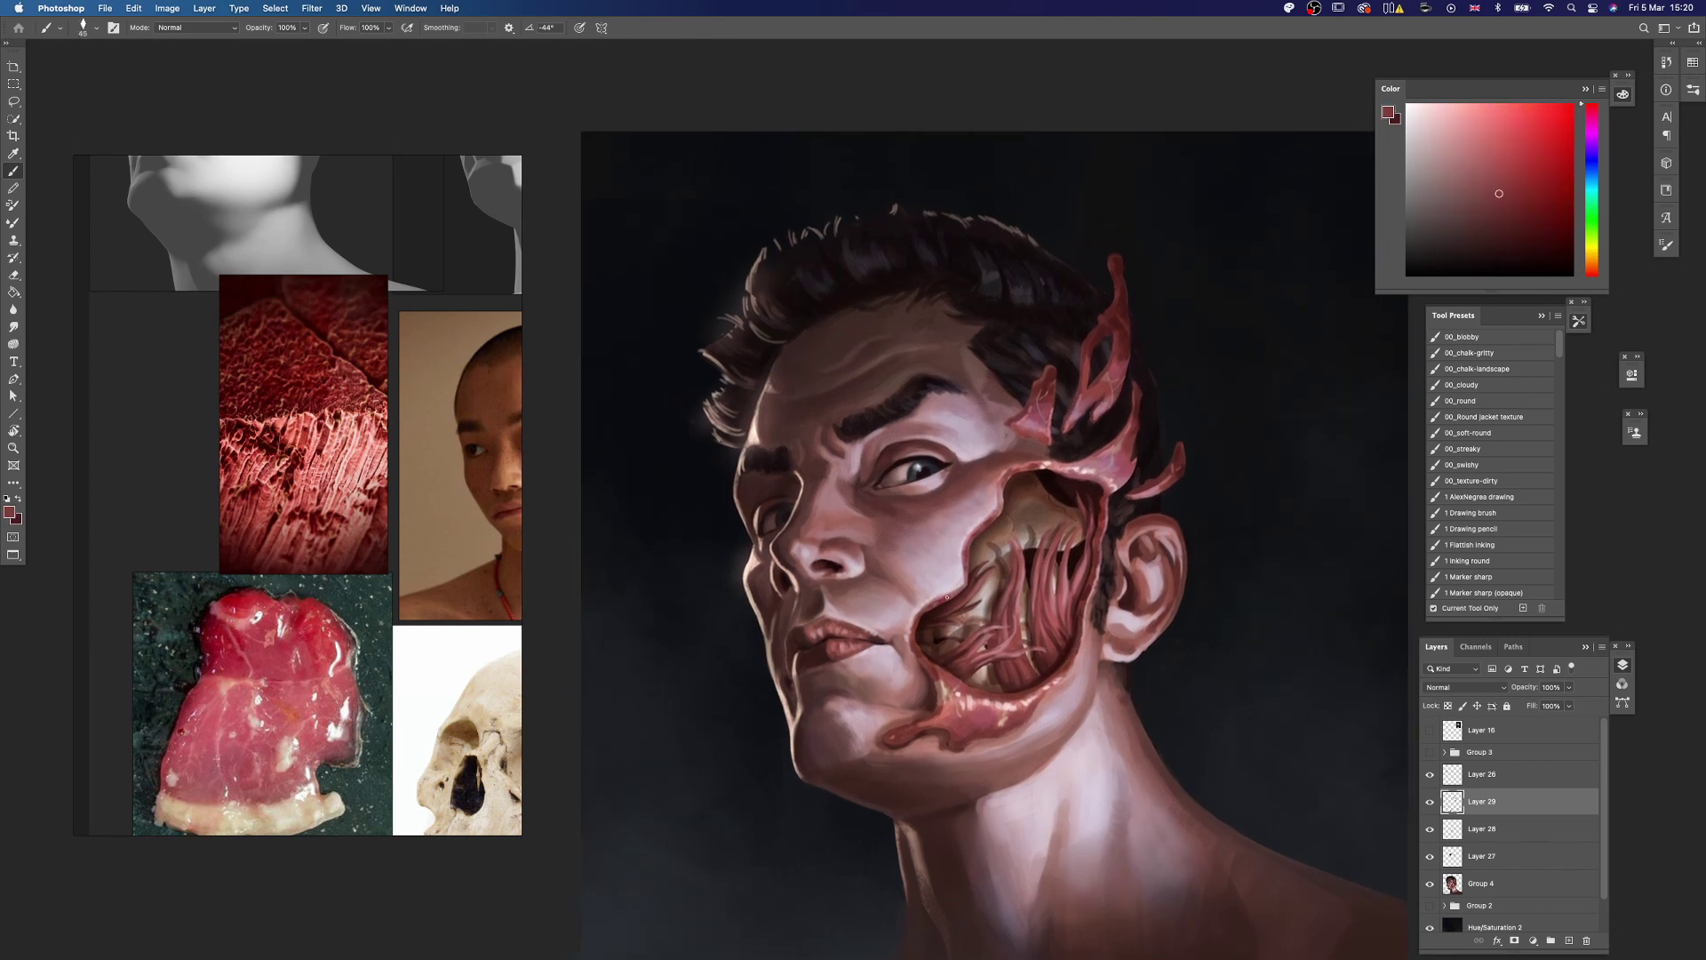
scroll(1021, 646, down, 1)
alt+click(931, 616)
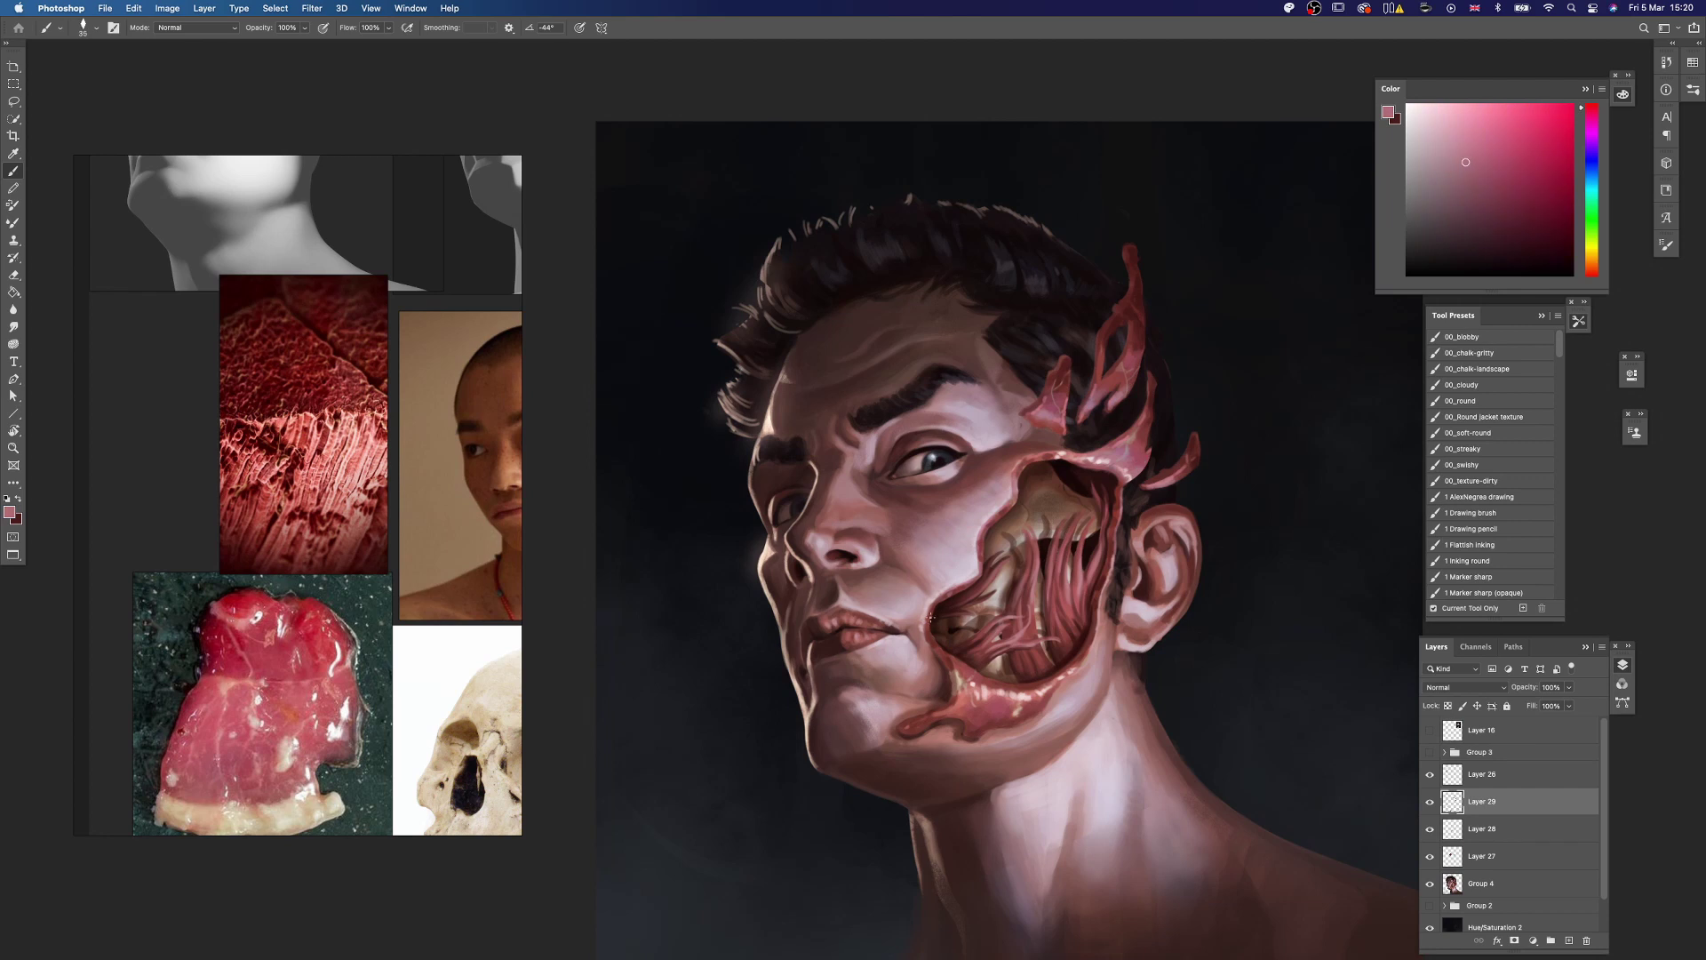
alt+click(934, 626)
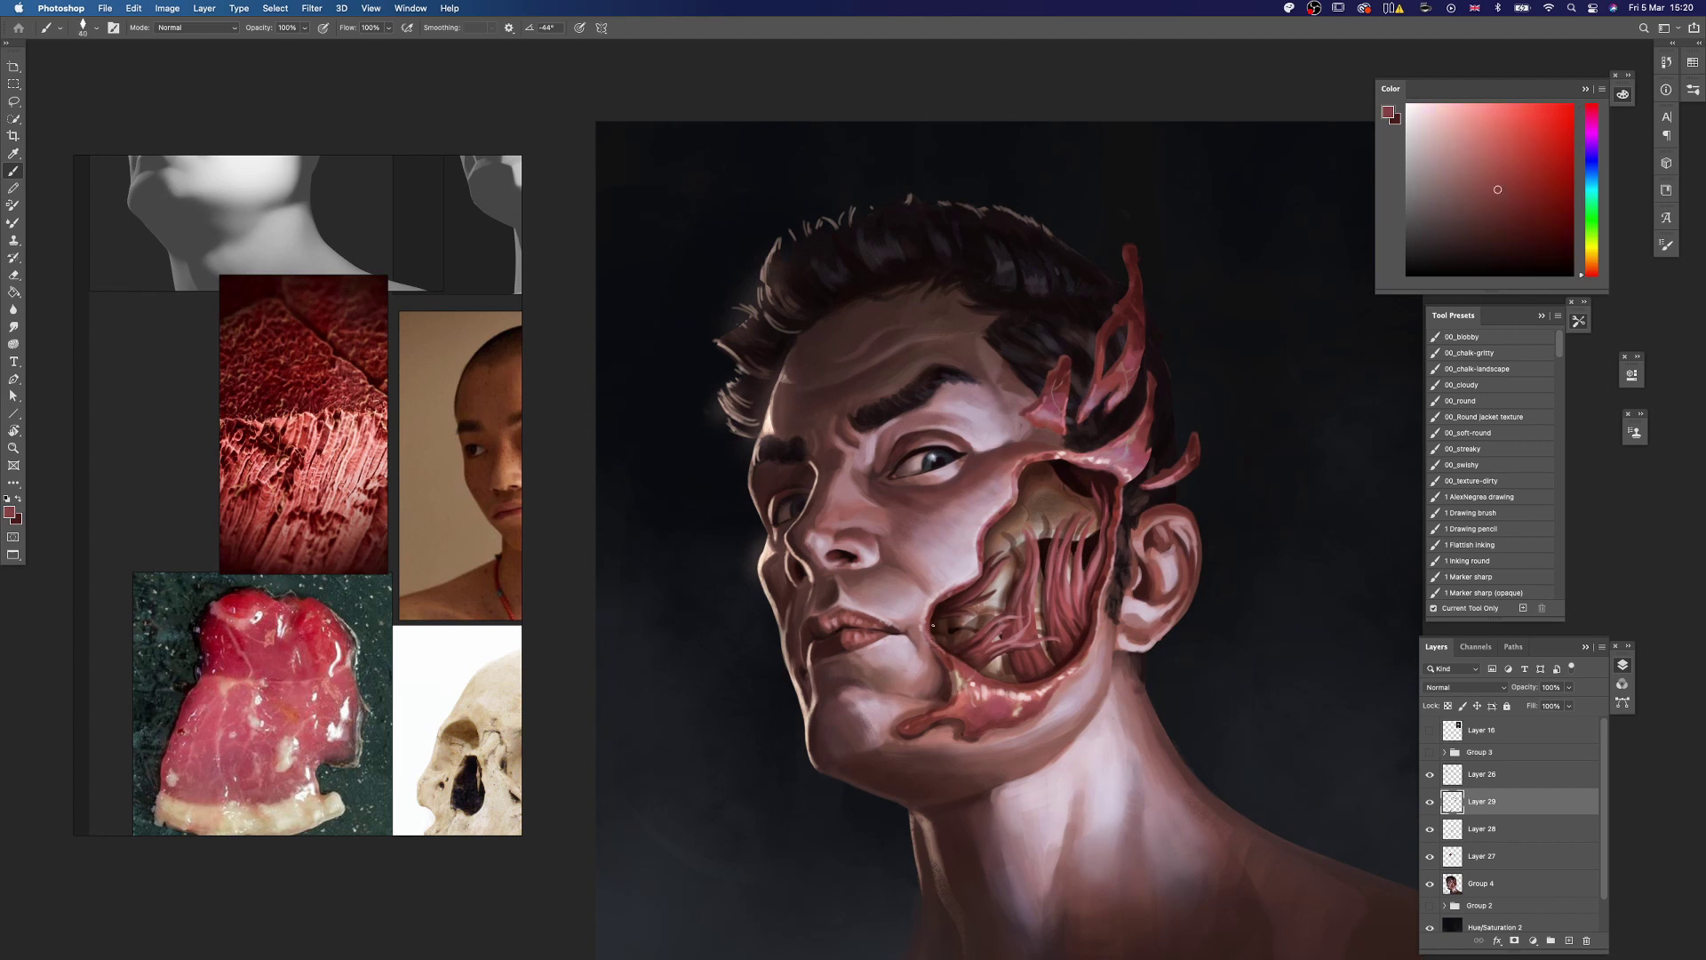
alt+click(1136, 605)
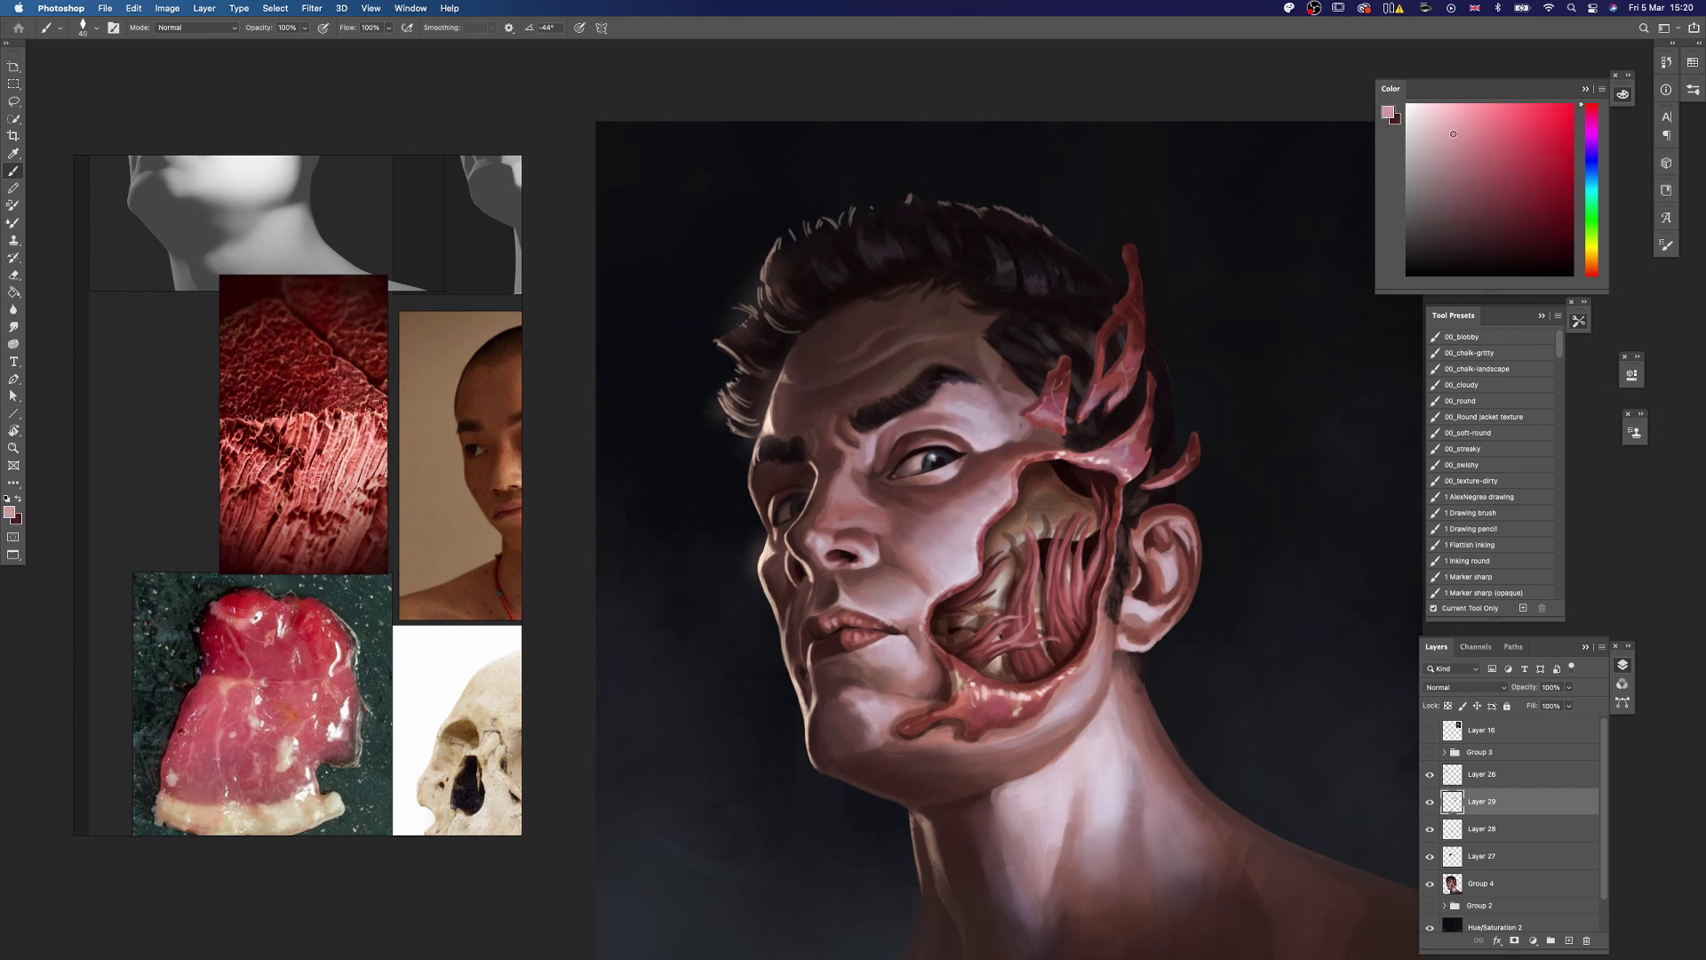
alt+click(927, 625)
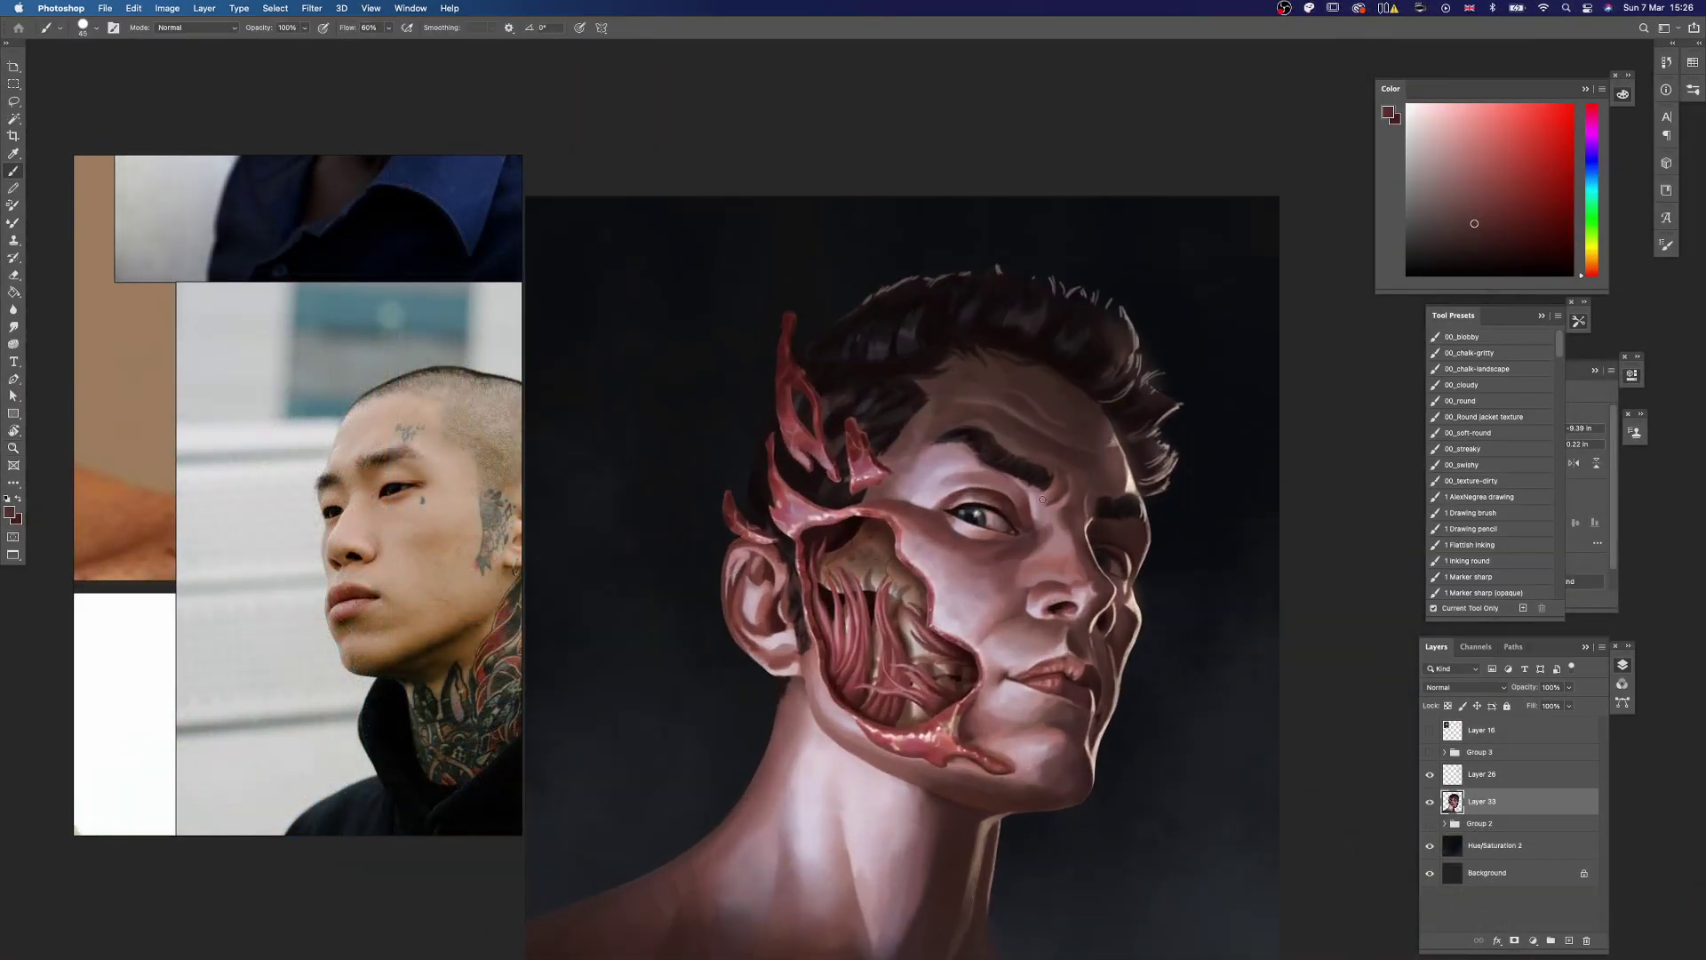
Step: Paint the skin around the nearer eye and upper cheek on Layer 33 with sampled tones, enlarging the brush for the cheek
alt+click(1043, 499)
key(bracketleft)
alt+click(955, 548)
alt+click(967, 583)
key(bracketright)
key(bracketright)
key(bracketright)
key(bracketright)
key(bracketright)
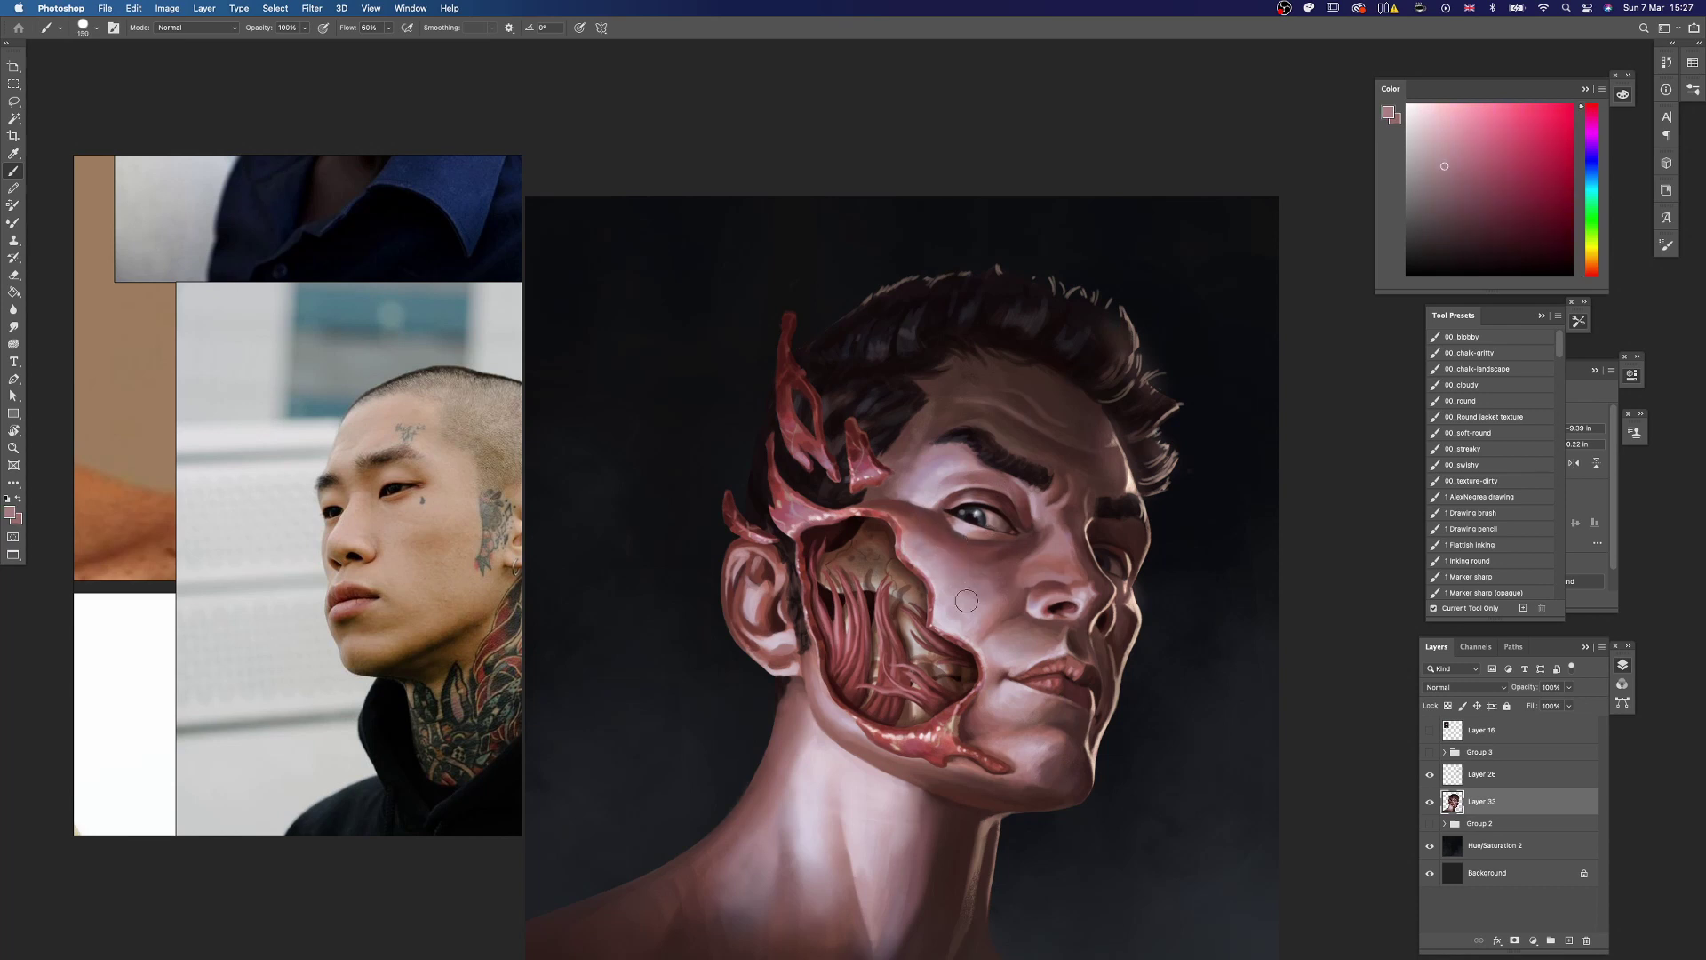
Step: Paint the inner cheek between the wound and the nose on Layer 33 with a smaller brush and sampled skin tones
alt+click(991, 572)
key(bracketleft)
key(bracketleft)
key(bracketleft)
key(bracketleft)
scroll(1019, 604, down, 1)
alt+click(998, 602)
key(bracketleft)
key(bracketleft)
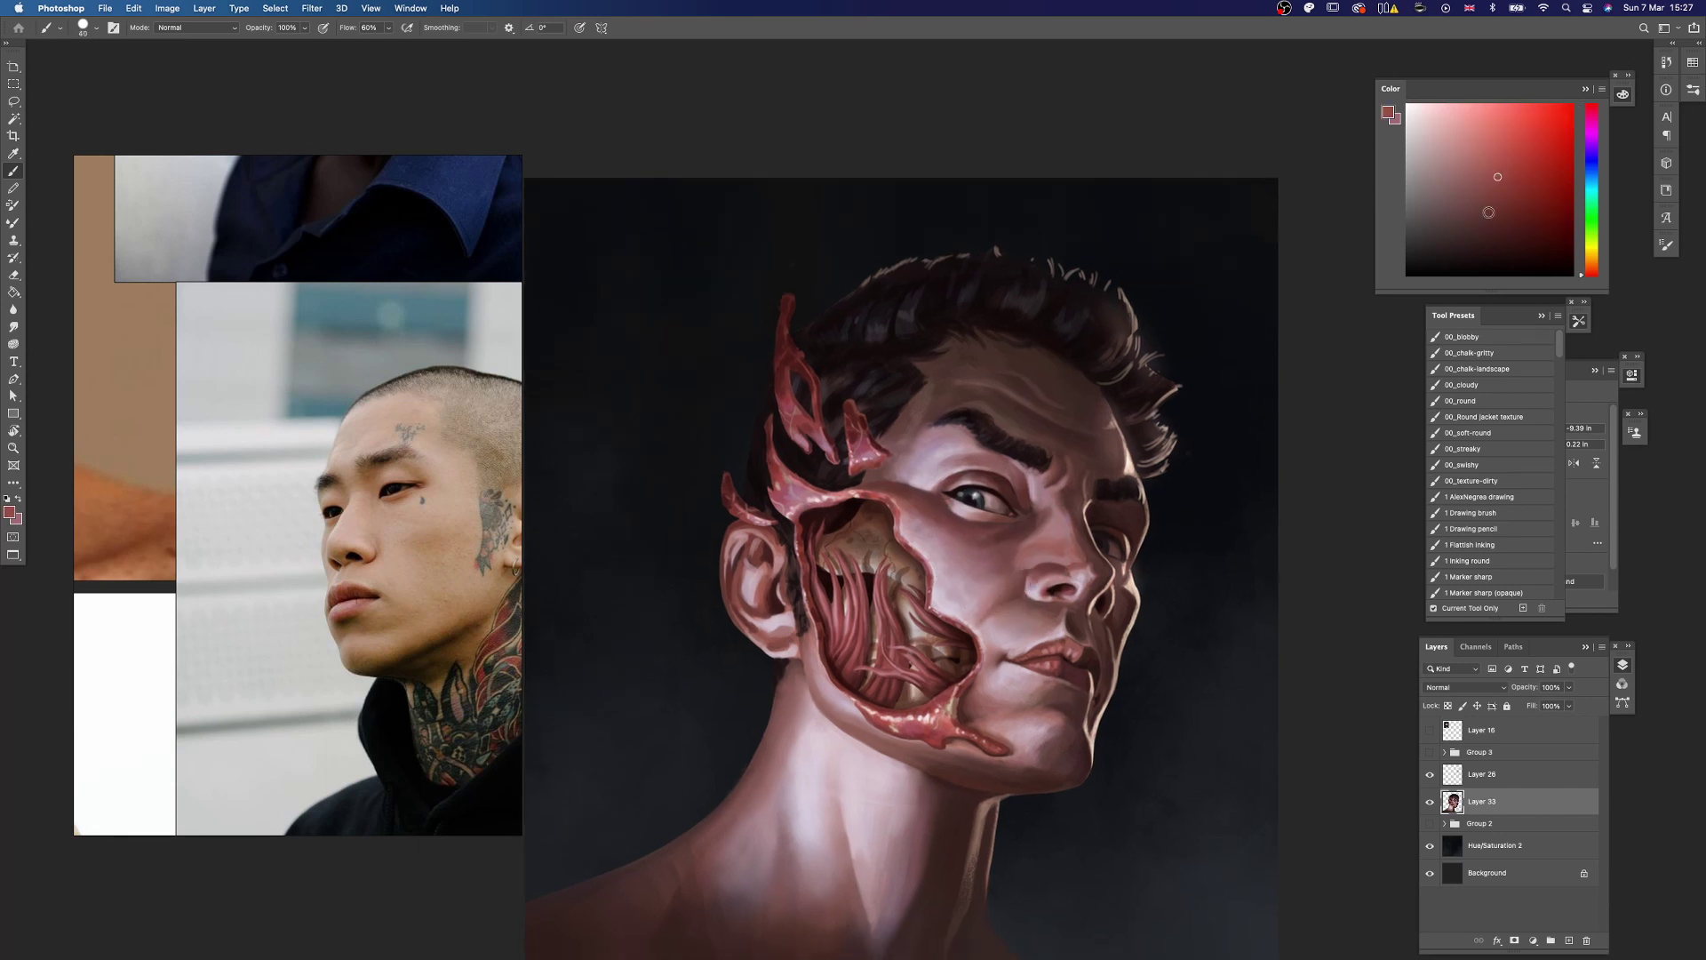
Step: Refine the crease beside the nose and the skin above the upper lip, sampling red-brown tones and enlarging the brush
alt+click(1004, 599)
click(1513, 207)
alt+click(1008, 606)
alt+click(998, 601)
key(bracketright)
key(bracketright)
key(bracketright)
alt+click(1064, 606)
alt+click(1040, 618)
alt+click(1013, 609)
Step: Lasso the flesh flap at the wound's lower corner, copy it to a new layer and warp it down over the jaw
key(l)
mouse_move(996, 670)
mouse_down()
mouse_move(958, 679)
mouse_move(1022, 664)
mouse_move(878, 664)
mouse_move(913, 700)
mouse_move(1017, 714)
mouse_move(987, 692)
mouse_move(940, 733)
mouse_up()
key(ctrl+j)
key(ctrl+t)
drag(949, 699, 949, 690)
drag(1023, 633, 1023, 637)
click(613, 27)
drag(990, 693, 1007, 737)
drag(966, 632, 966, 644)
drag(904, 742, 924, 715)
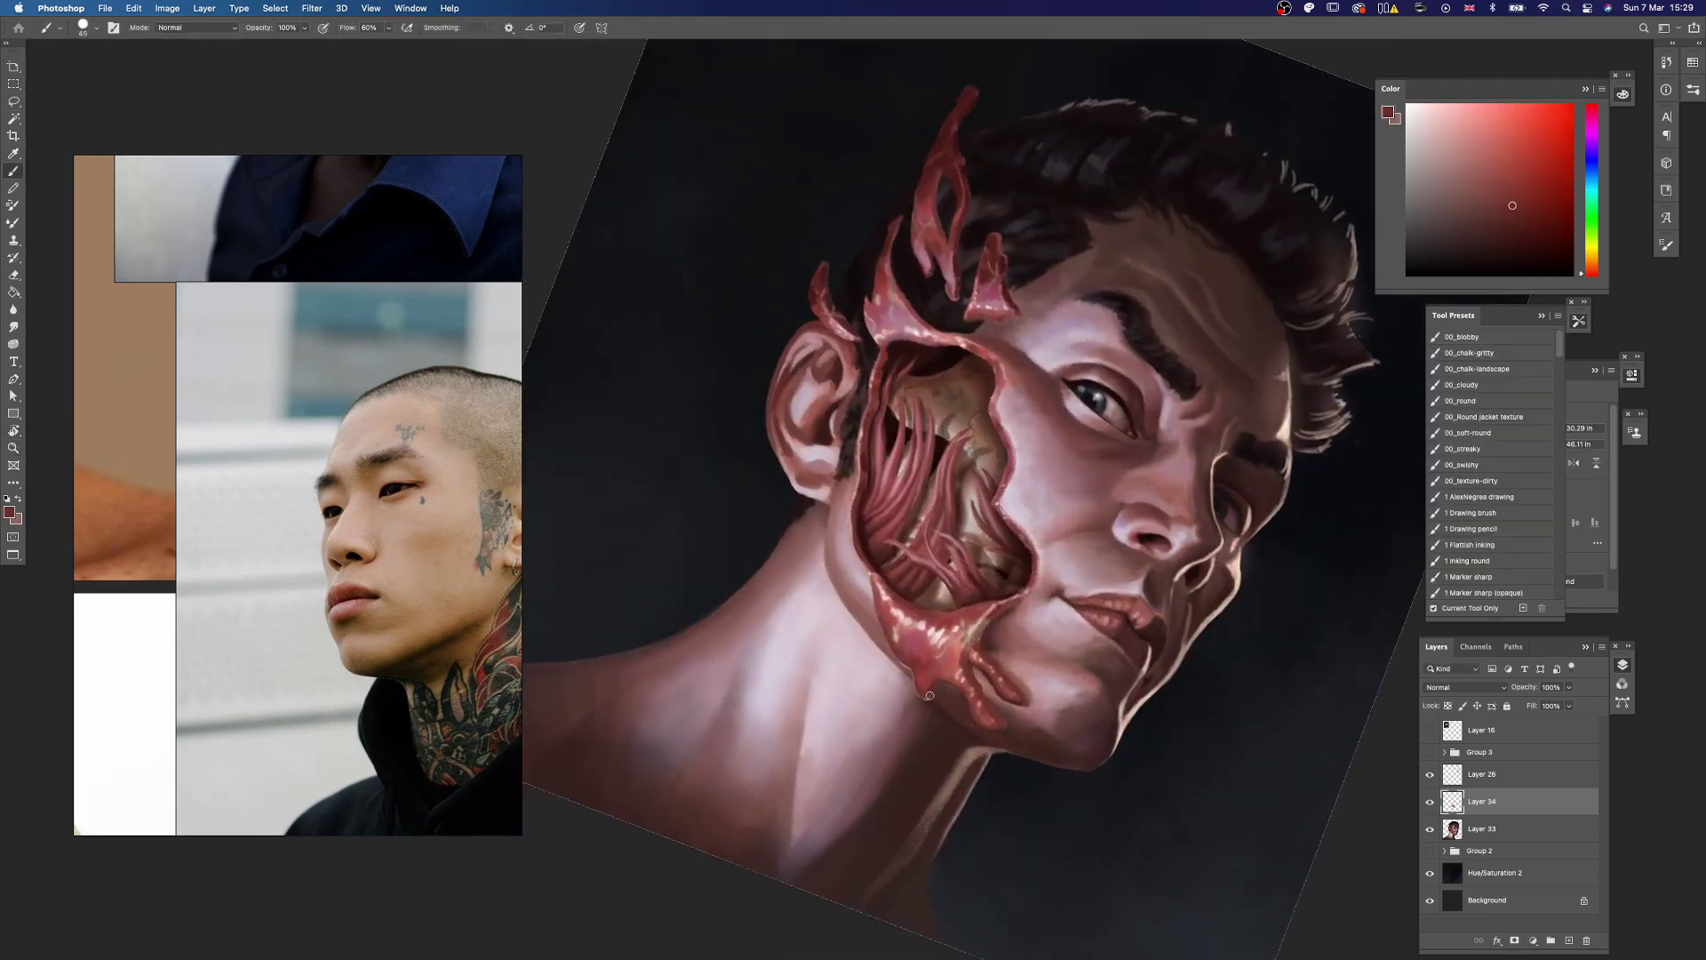
Step: Touch up the lower edge of the warped flesh flap with alternating sampled reds on Layer 34
key(x)
alt+click(930, 684)
key(x)
key(r)
drag(916, 738, 1116, 651)
key(Escape)
key(b)
Step: Add a layer beneath Layer 34 and start painting skin tones over the old flap beside the chin with a larger brush
super+click(1568, 940)
key(super+z)
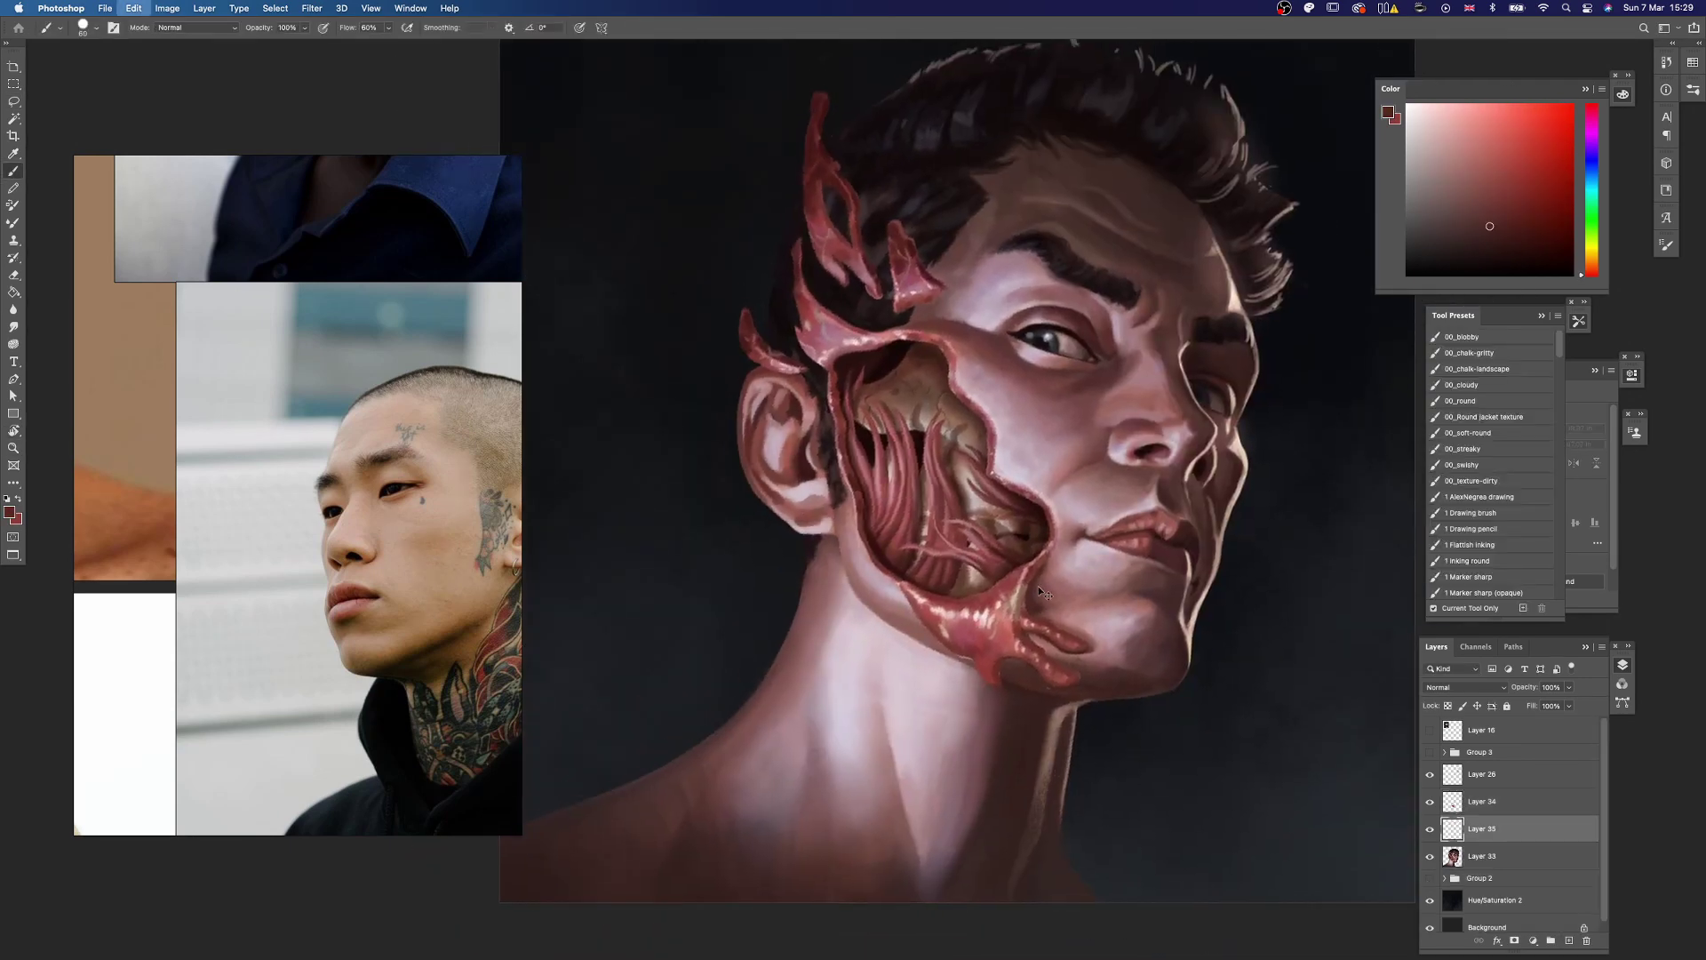
drag(1038, 585, 1019, 629)
key(bracketright)
key(bracketright)
key(bracketright)
key(bracketright)
alt+click(1031, 613)
alt+click(1025, 602)
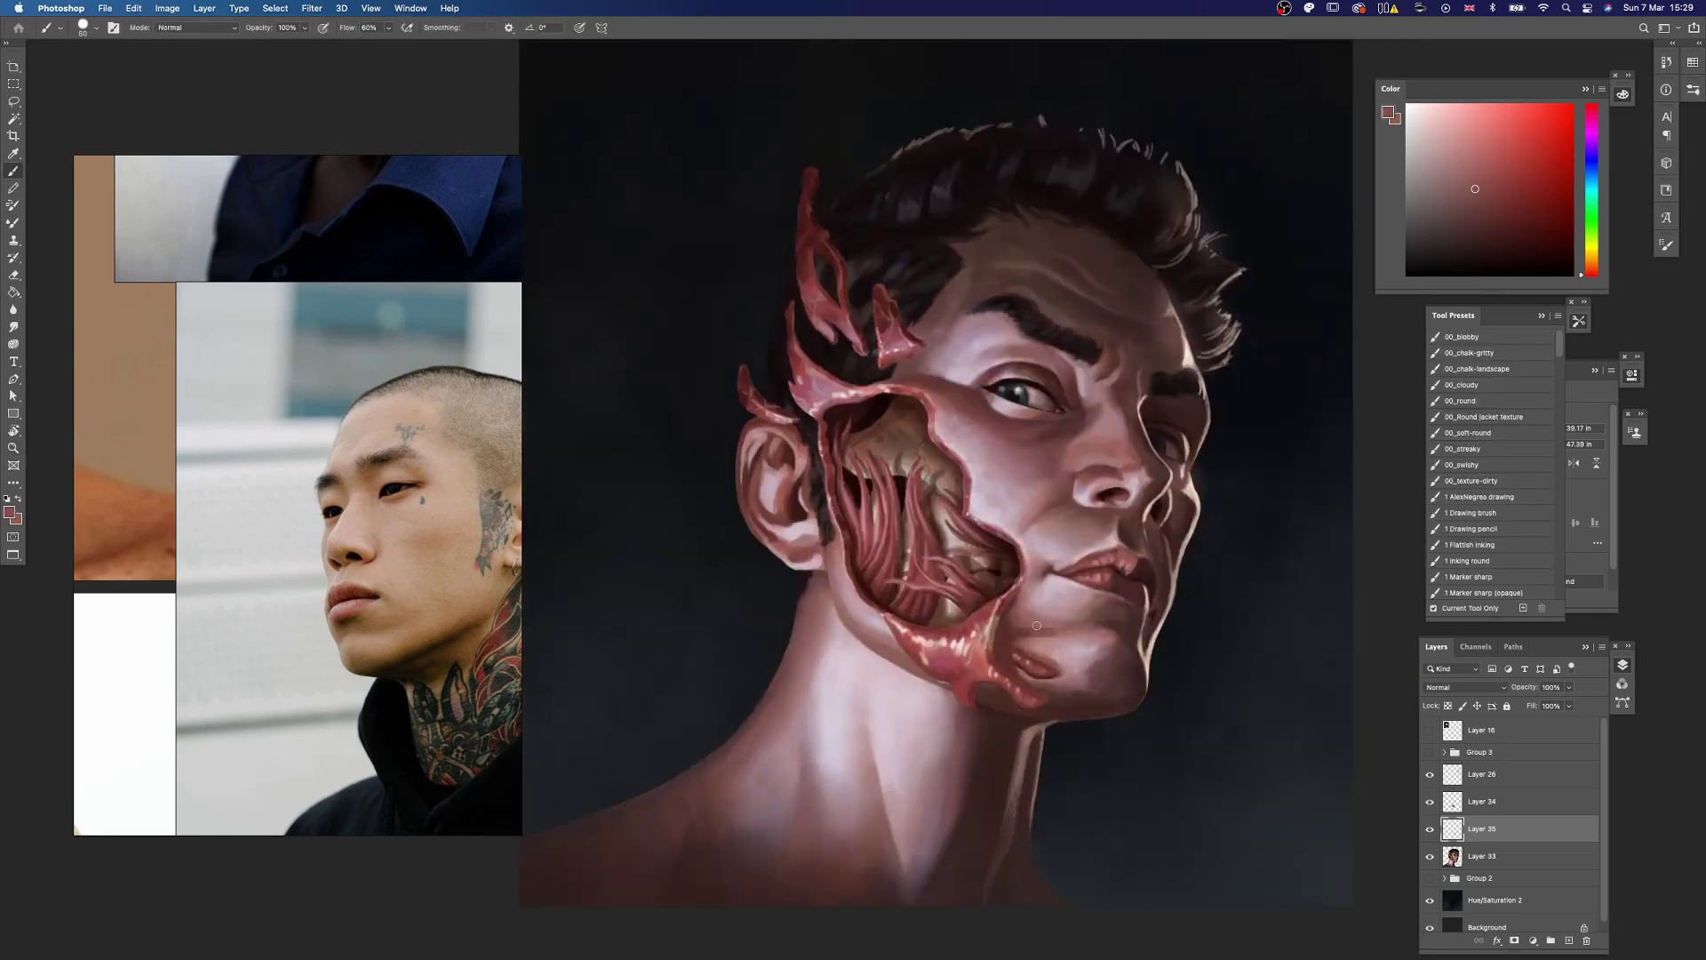
Step: Blend sampled cheek and chin tones over the old flap's remains below the mouth corner on Layer 35
alt+click(1109, 648)
alt+click(1050, 486)
drag(1016, 648, 1056, 665)
alt+click(1020, 650)
alt+click(1081, 649)
Step: Show the glowing orb in Group 3 and paint out the last of the old flap on the chin with sampled skin tones
click(1430, 752)
alt+click(1063, 653)
alt+click(1033, 666)
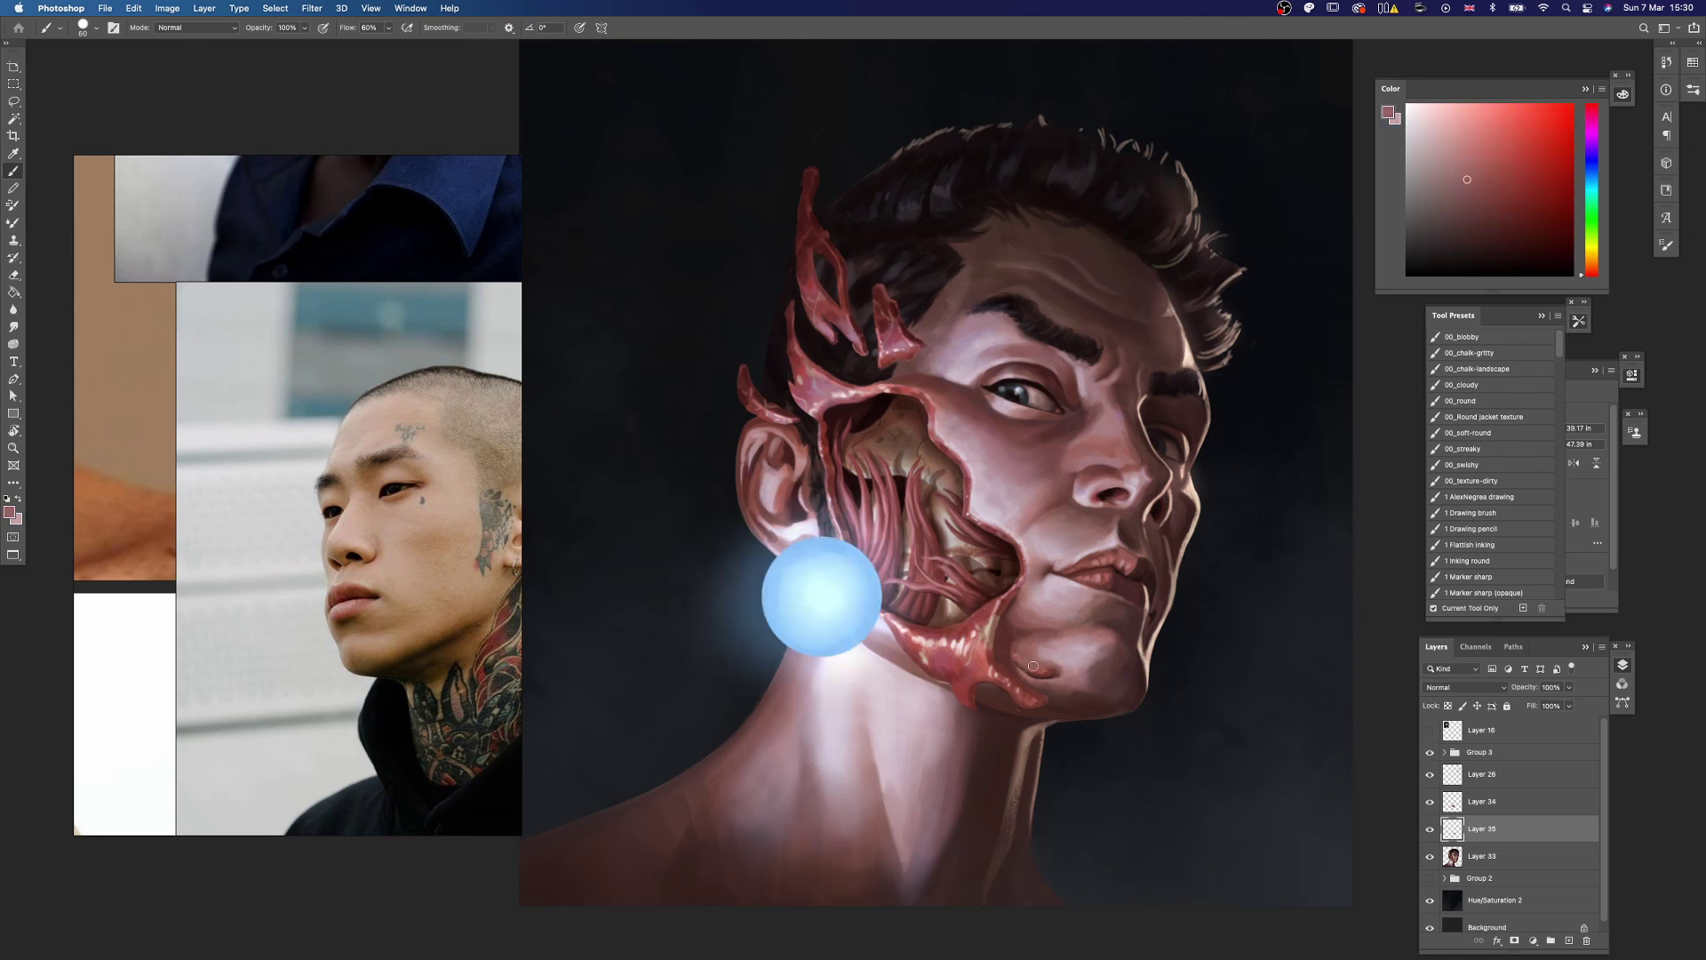
alt+click(1070, 644)
mouse_move(1034, 666)
mouse_down()
mouse_move(1071, 643)
mouse_move(1032, 658)
mouse_move(1064, 679)
mouse_up()
mouse_move(1035, 672)
mouse_down()
mouse_move(1063, 679)
mouse_move(1002, 666)
mouse_up()
alt+click(993, 644)
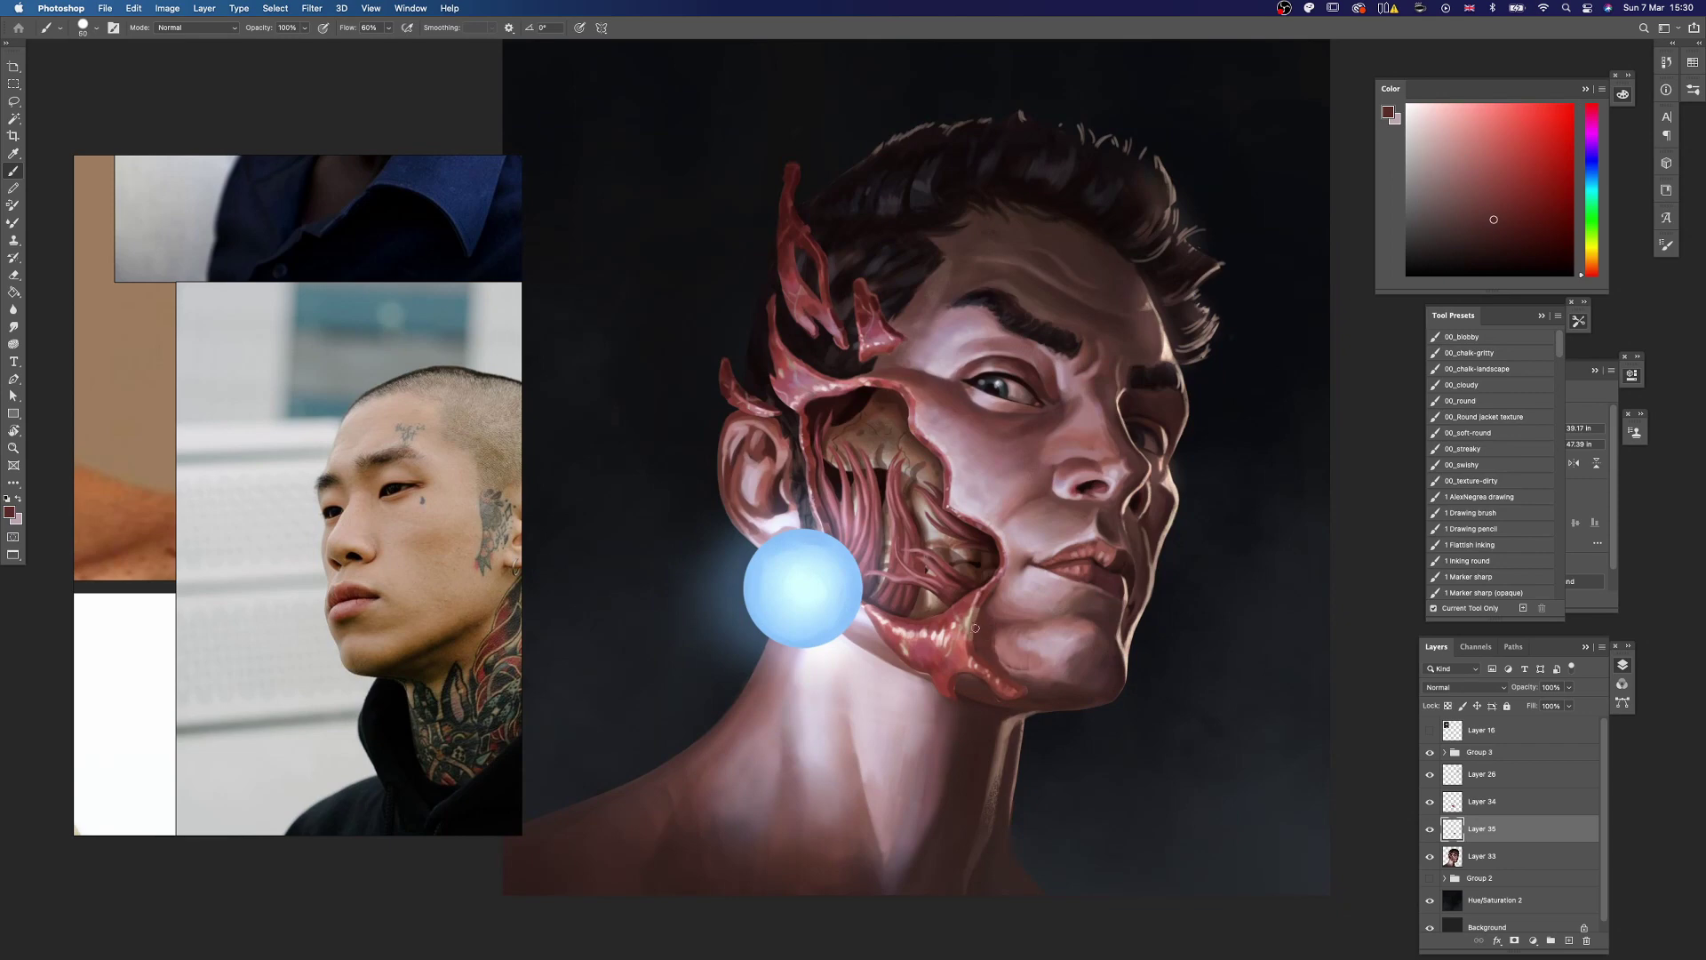
Step: Detail the rear lower rim of the cheek wound on Layer 34 with sampled light pink and dark reds
mouse_move(1040, 749)
mouse_down()
mouse_move(1075, 755)
mouse_move(857, 733)
mouse_move(891, 627)
mouse_up()
key(alt+bracketright)
key(e)
key(super+z)
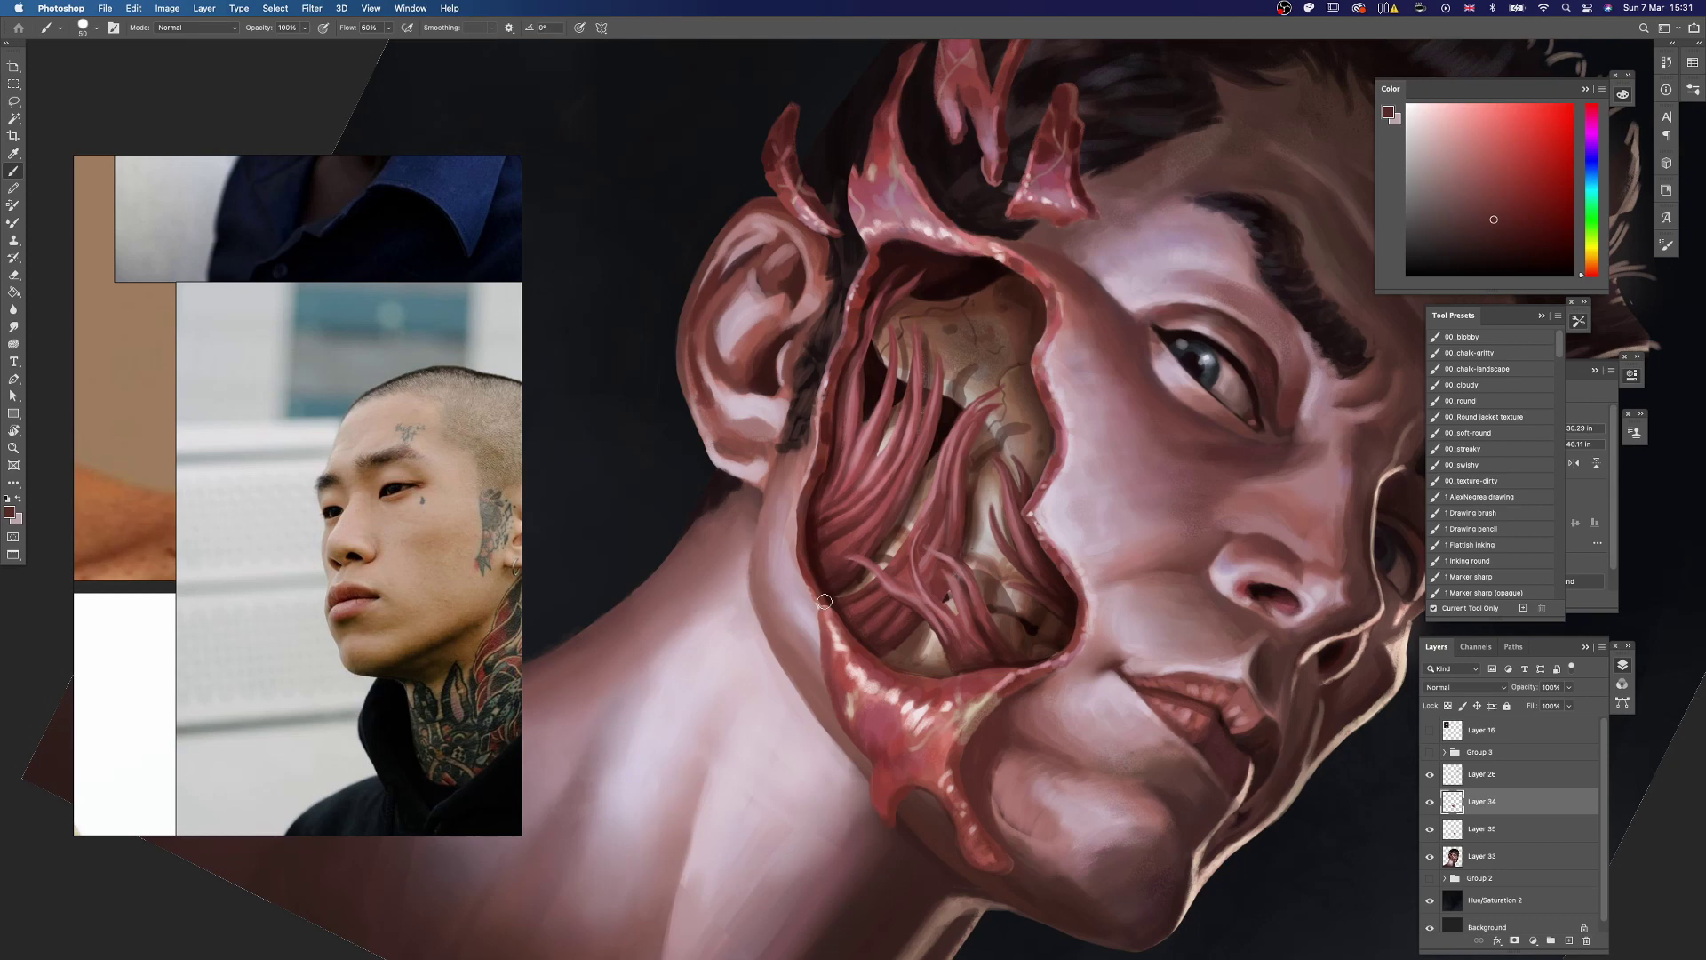
alt+click(827, 462)
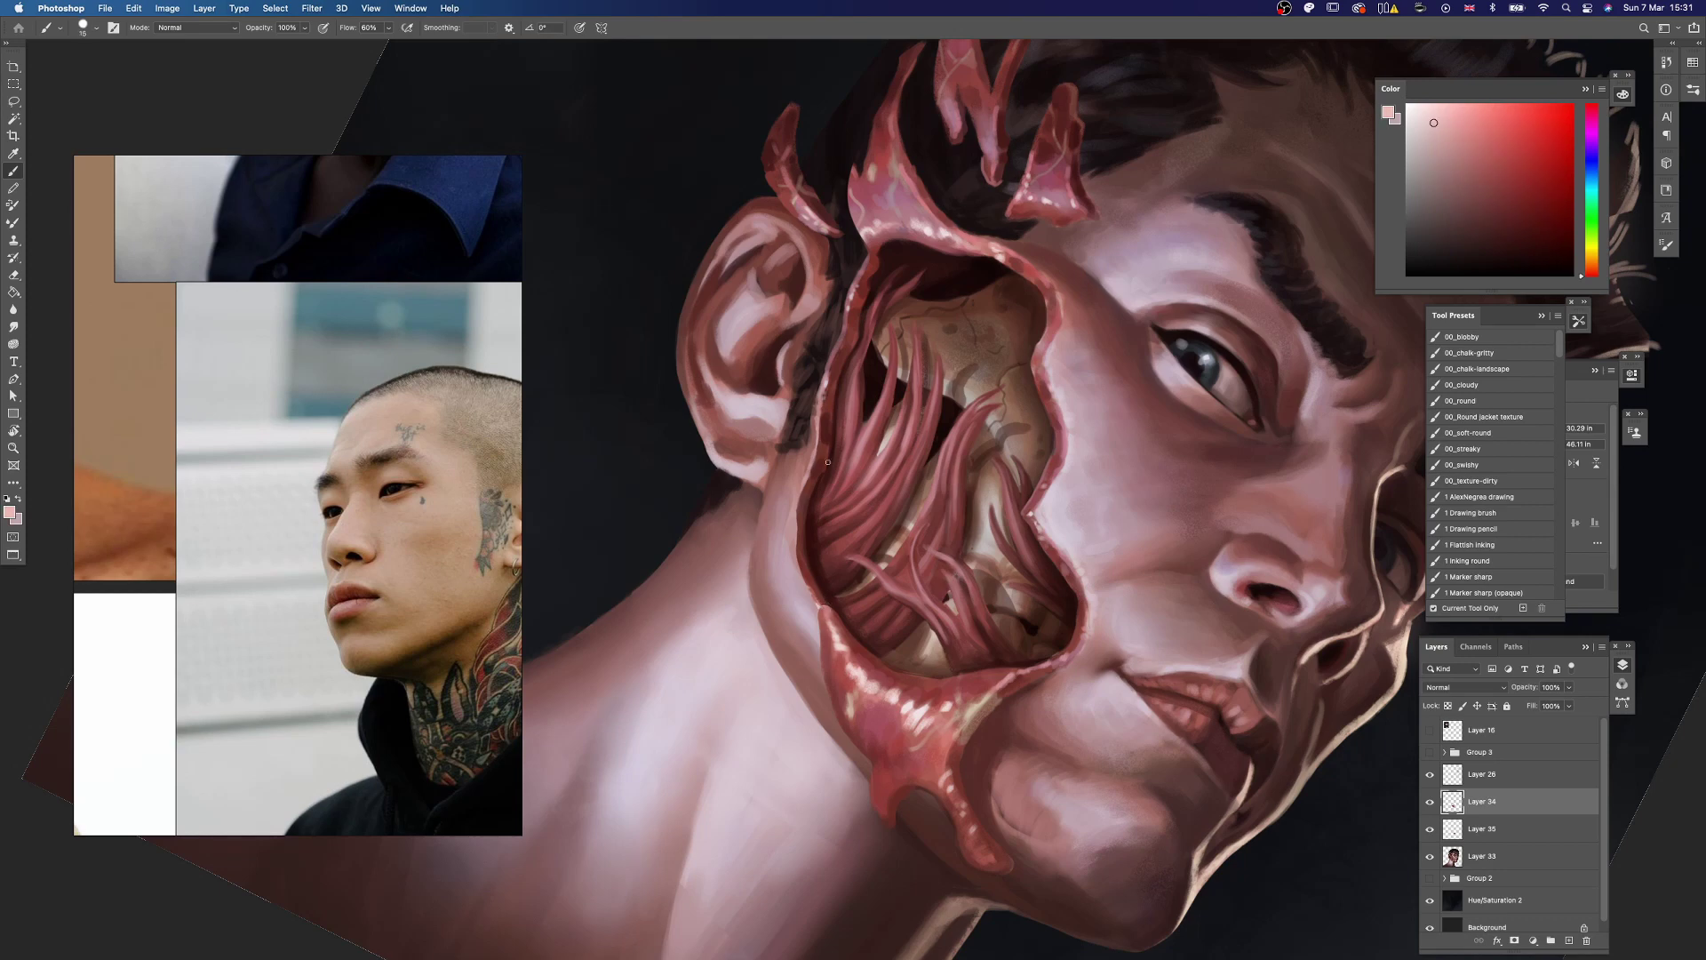
alt+click(897, 584)
key(bracketright)
drag(798, 539, 818, 606)
alt+click(822, 603)
Step: Darken the wound's lower rear edge near the jaw on Layer 34 with a sampled deep red
key(r)
key(Escape)
key(super+minus)
key(super+minus)
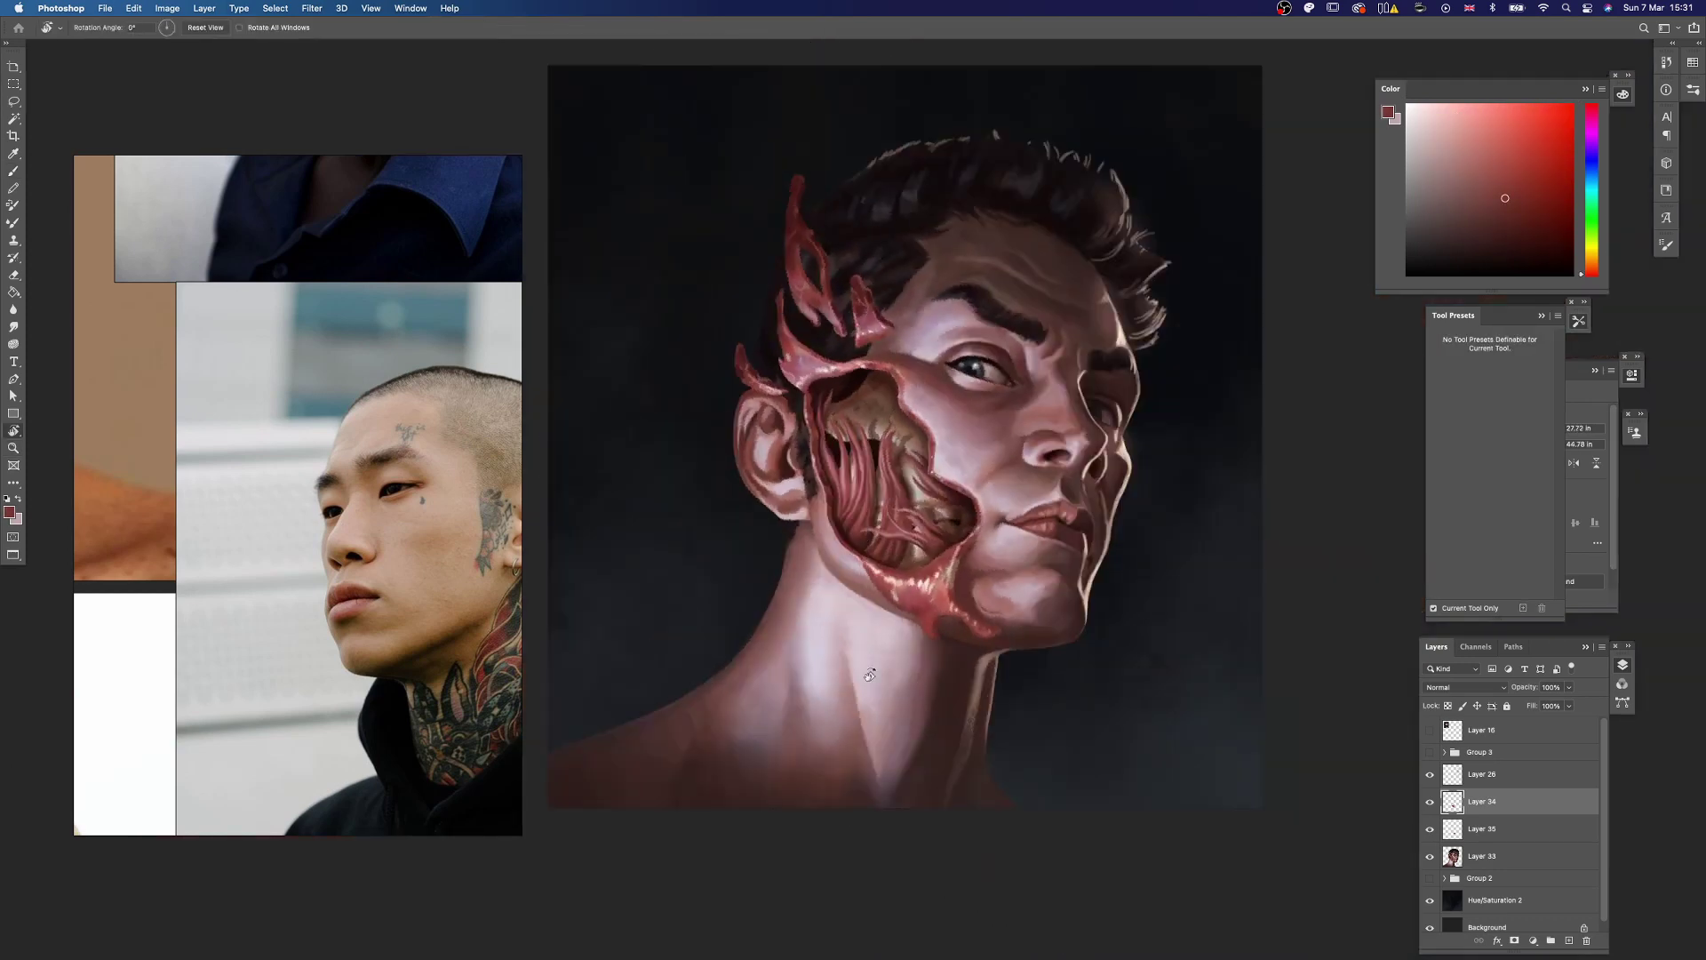
drag(869, 675, 815, 669)
key(super+plus)
key(super+plus)
key(super+plus)
key(b)
drag(792, 566, 805, 584)
alt+click(799, 577)
key(r)
drag(836, 658, 1005, 524)
key(b)
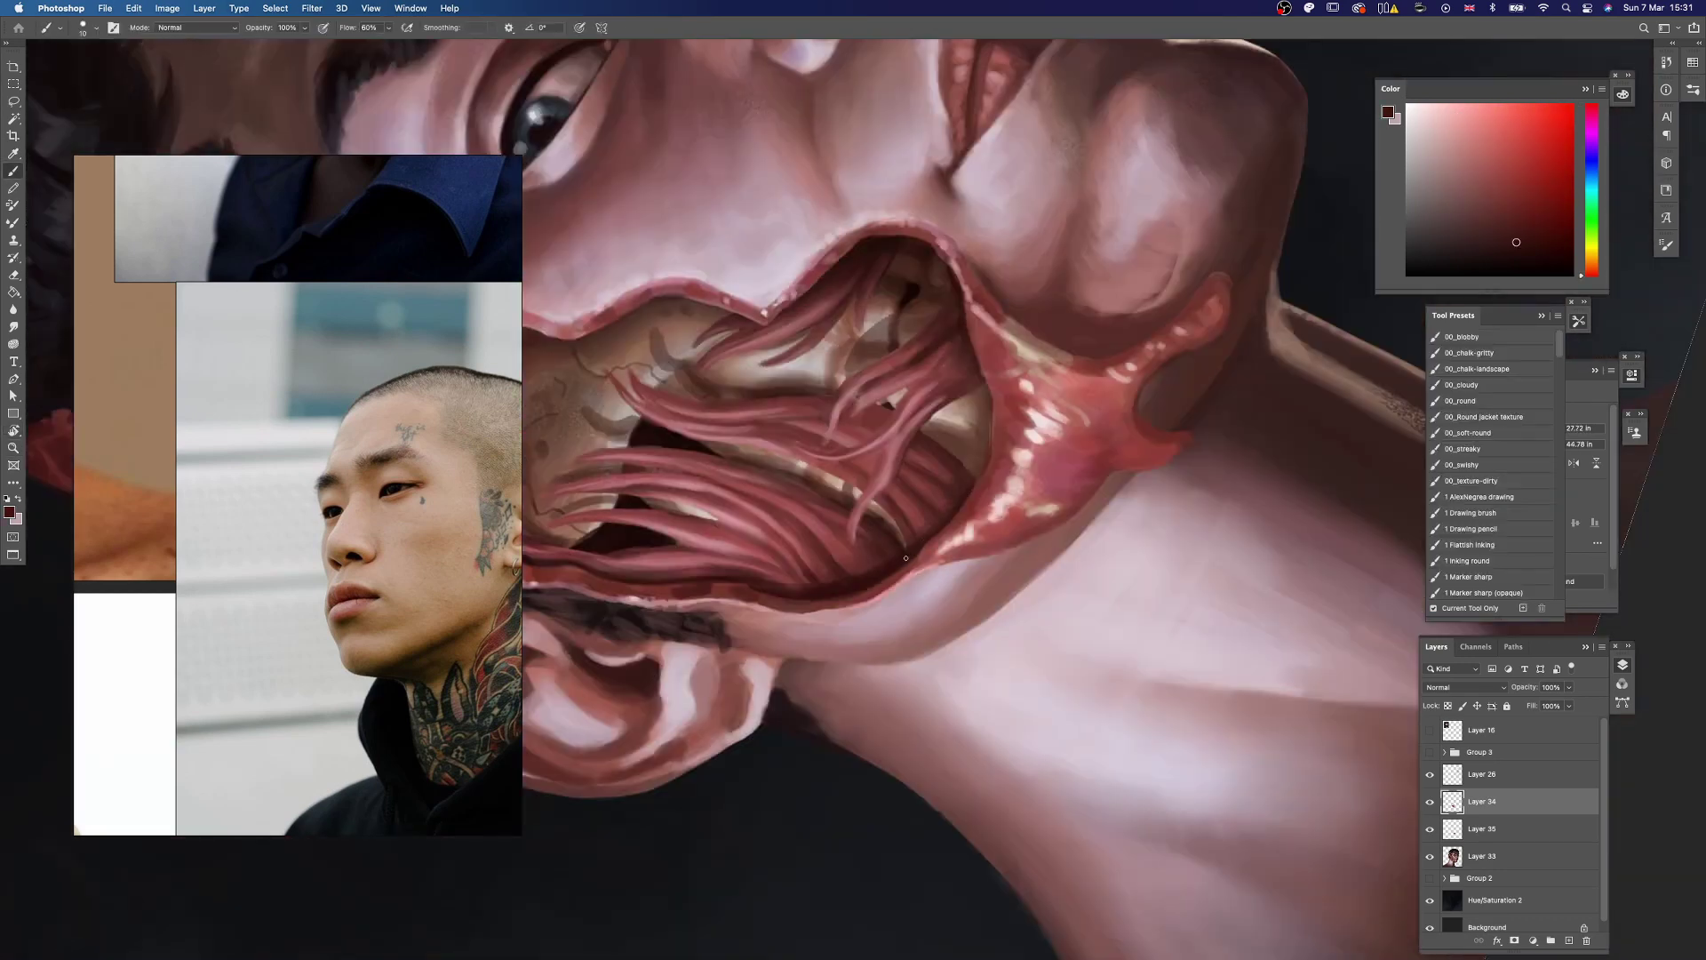
Step: Paint the wound's inner lower edge, where the muscle strands meet the flesh flap, with sampled dark reds and browns
alt+click(906, 558)
key(r)
drag(924, 569, 837, 598)
key(b)
alt+click(969, 569)
drag(978, 542, 954, 593)
alt+click(966, 611)
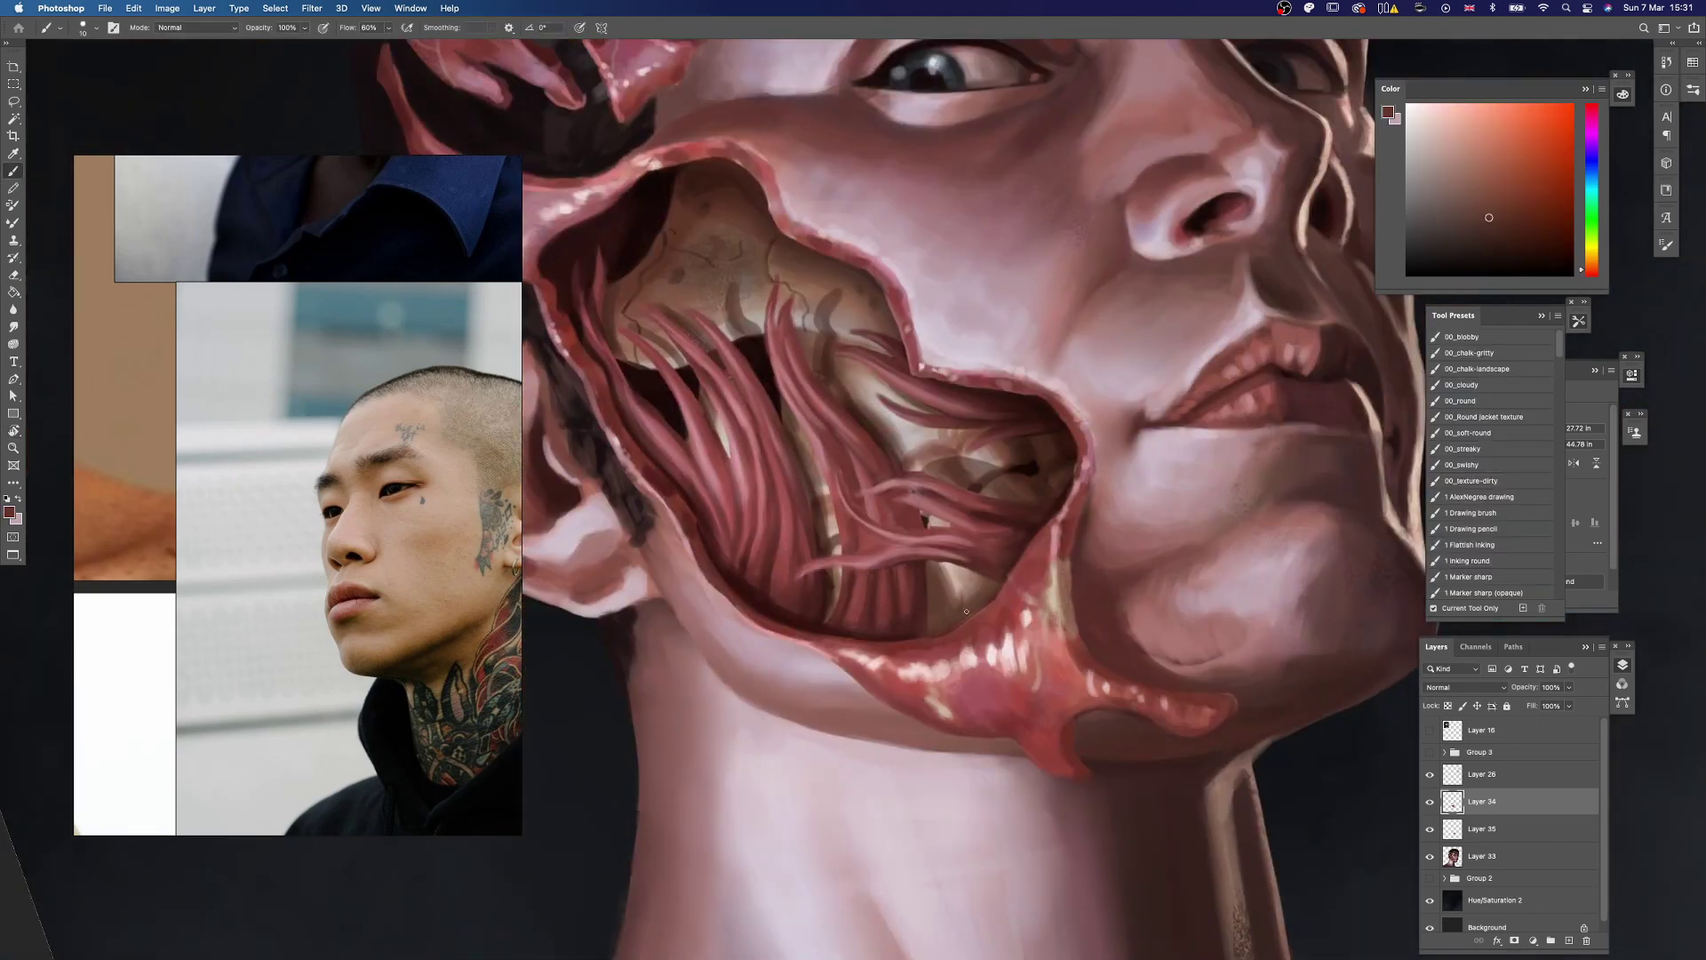
key(bracketright)
alt+click(1005, 575)
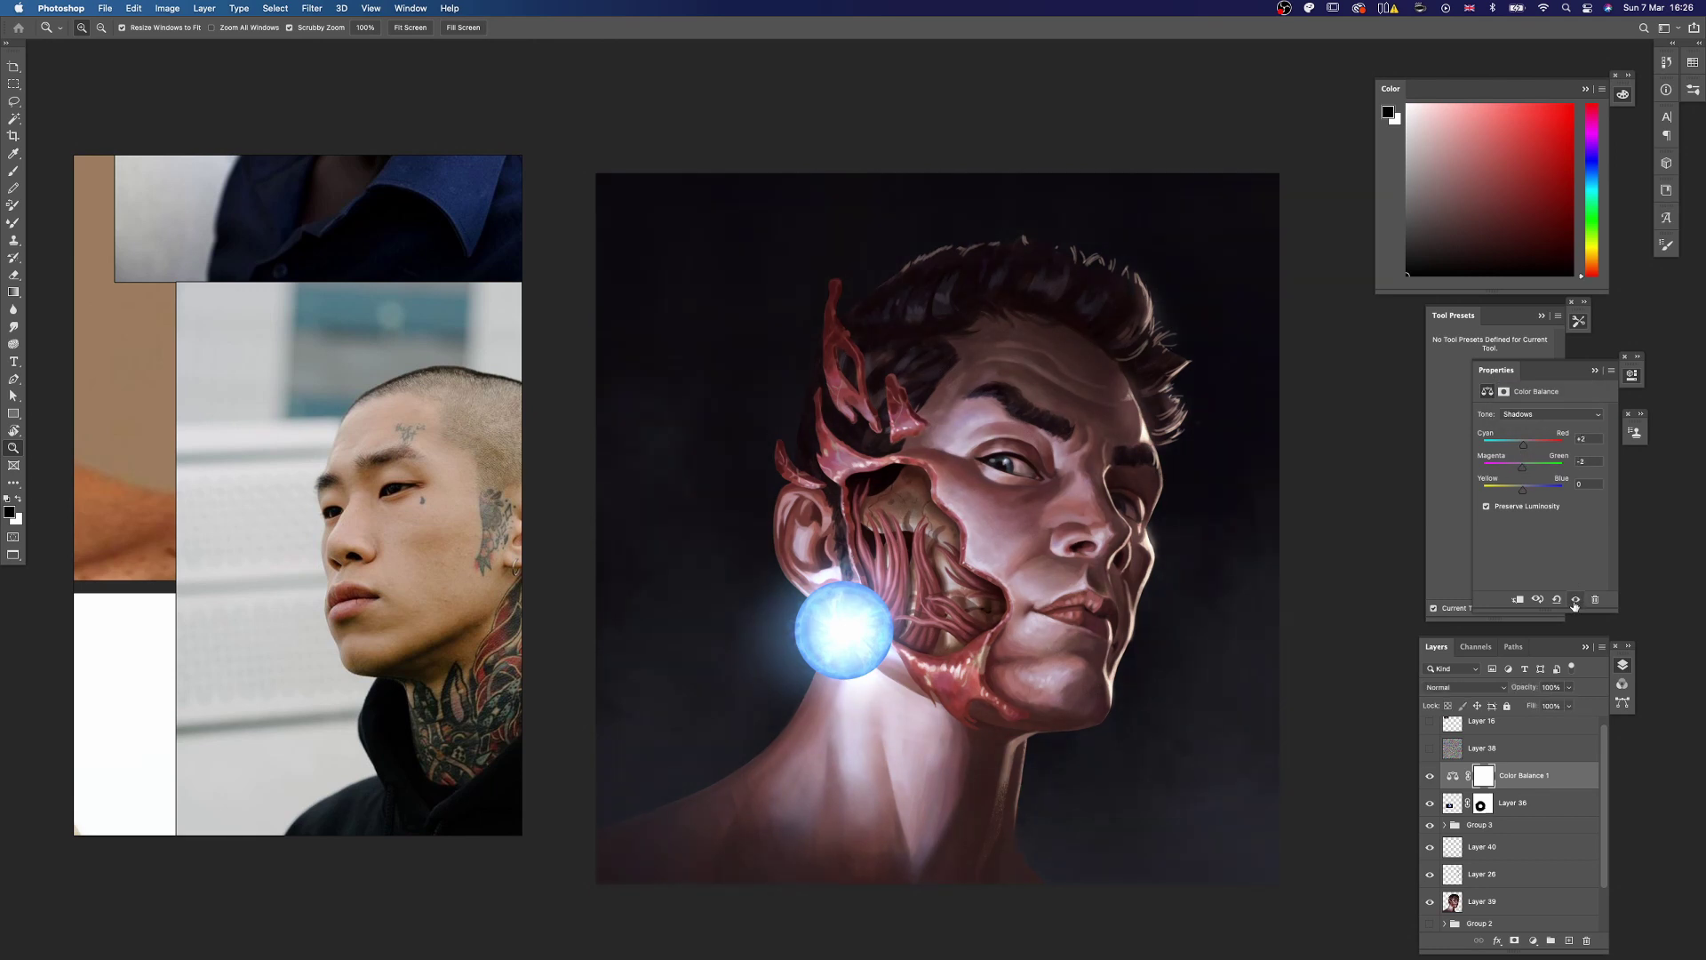
Step: Compare the Color Balance 1 adjustment with and without Preserve Luminosity, and turn the option off
click(1488, 506)
click(1488, 506)
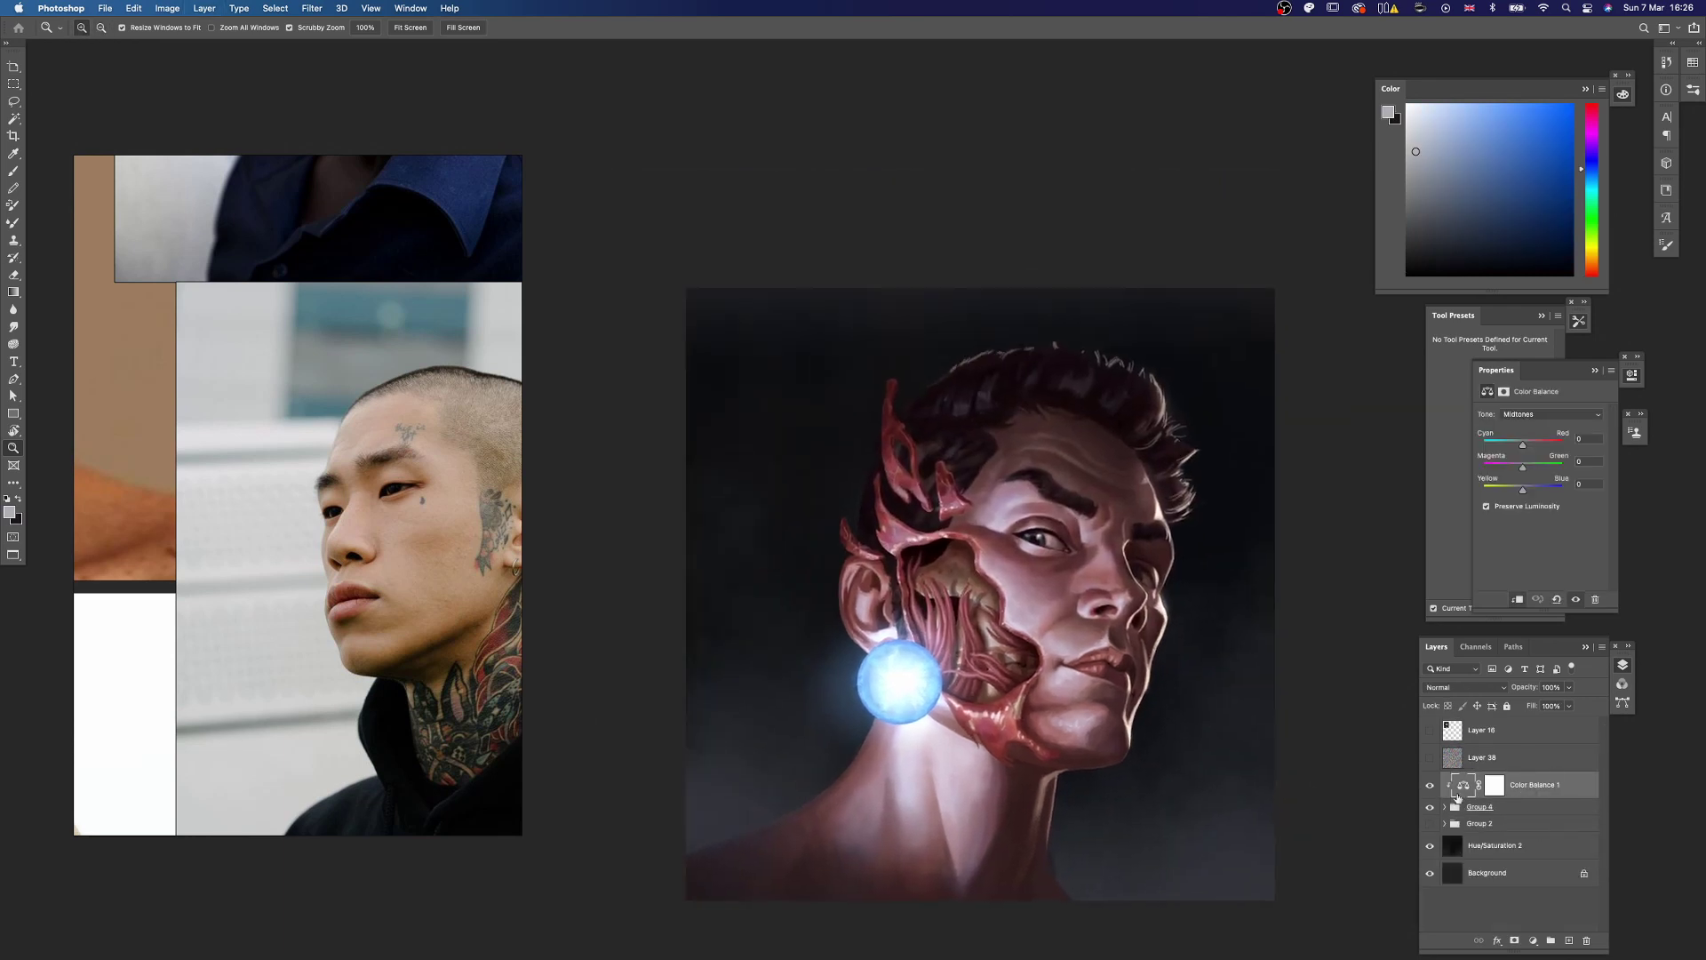
click(1445, 807)
scroll(1454, 812, down, 1)
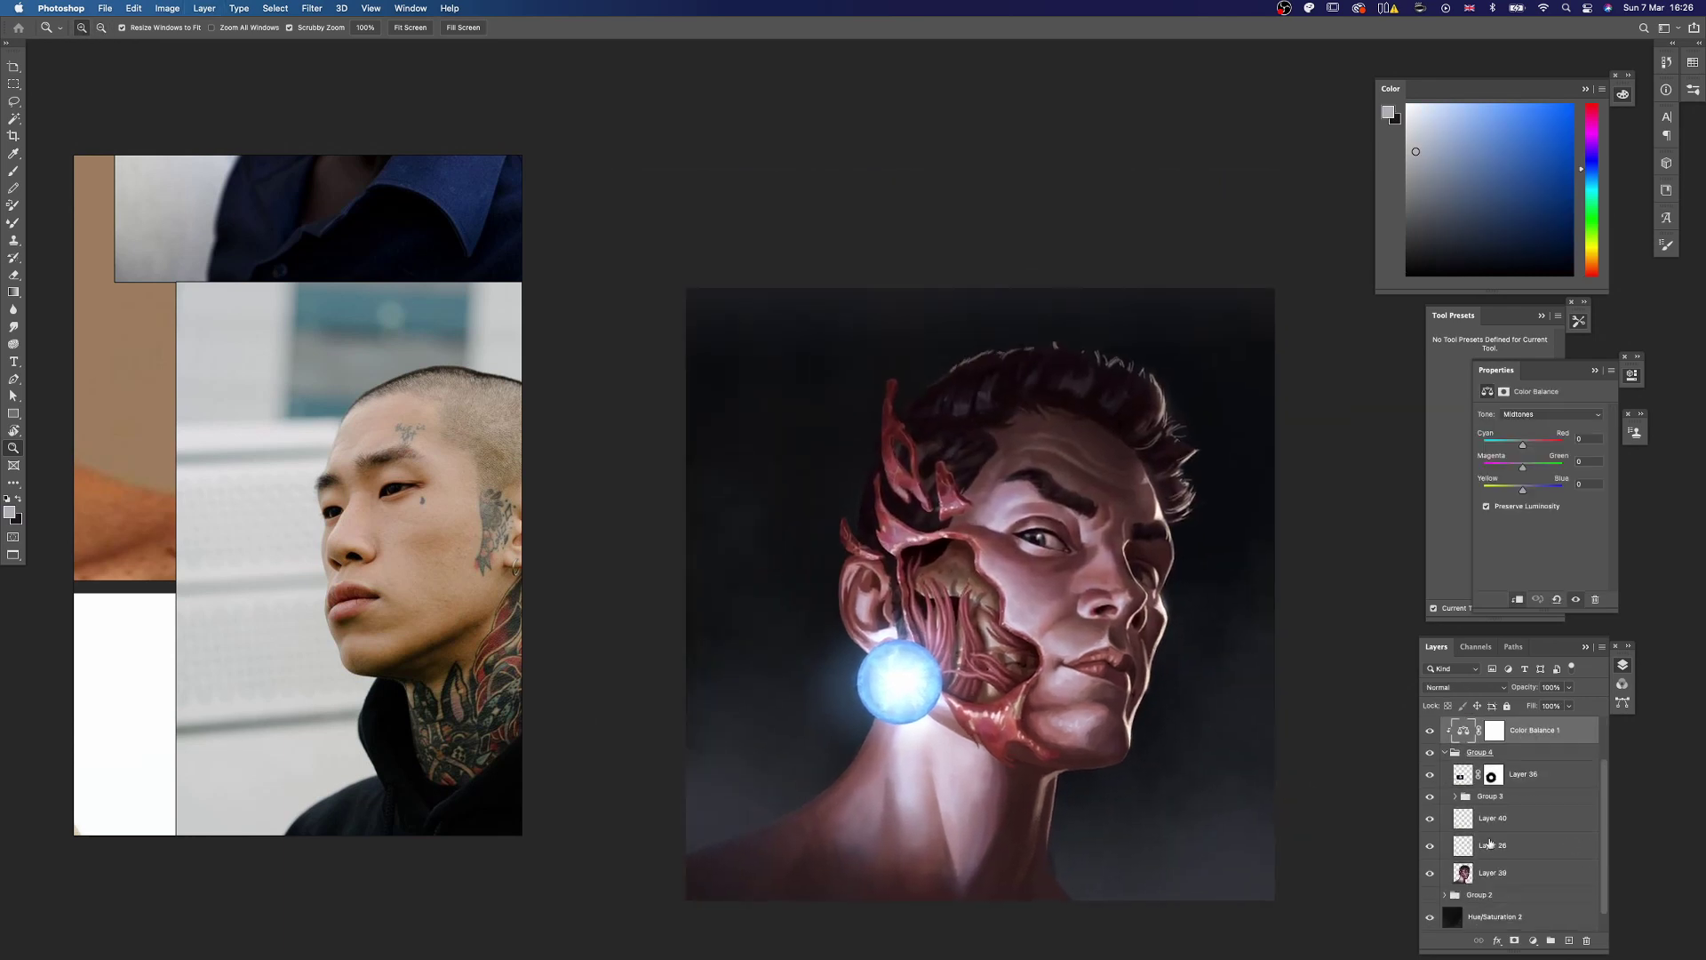
click(1487, 507)
Step: Toggle the visibility of Color Balance 1 to compare the colours, and clip the adjustment to Group 4
click(1430, 730)
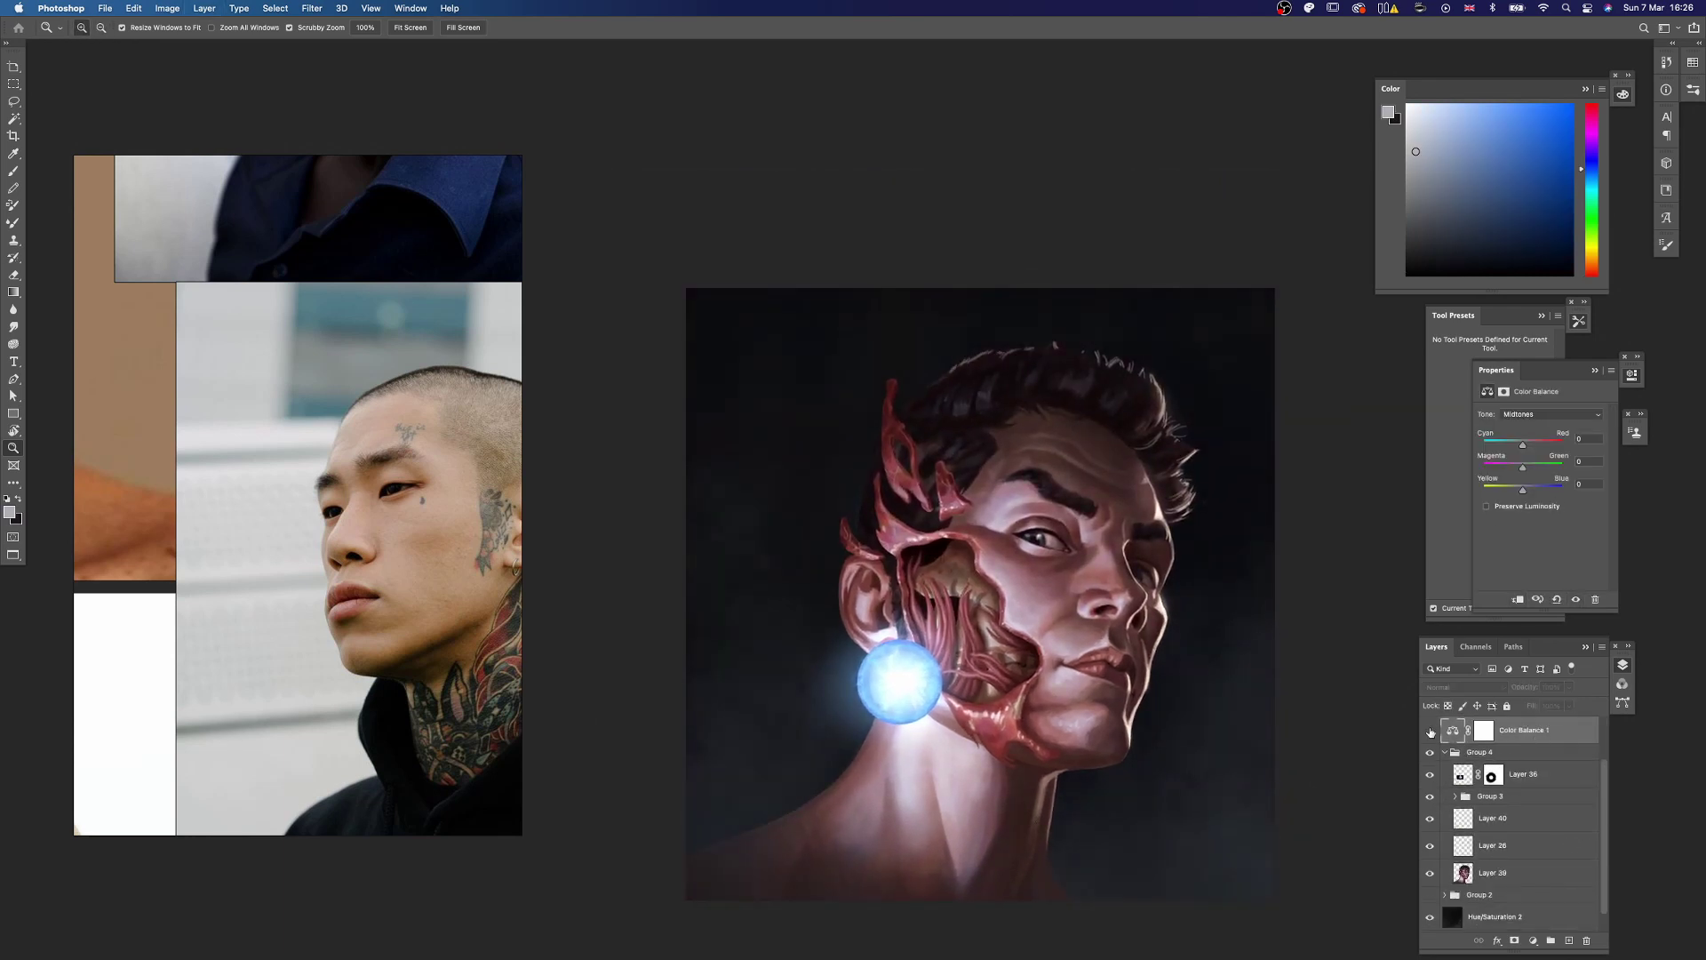
scroll(1531, 738, down, 1)
scroll(1531, 782, up, 2)
click(1444, 807)
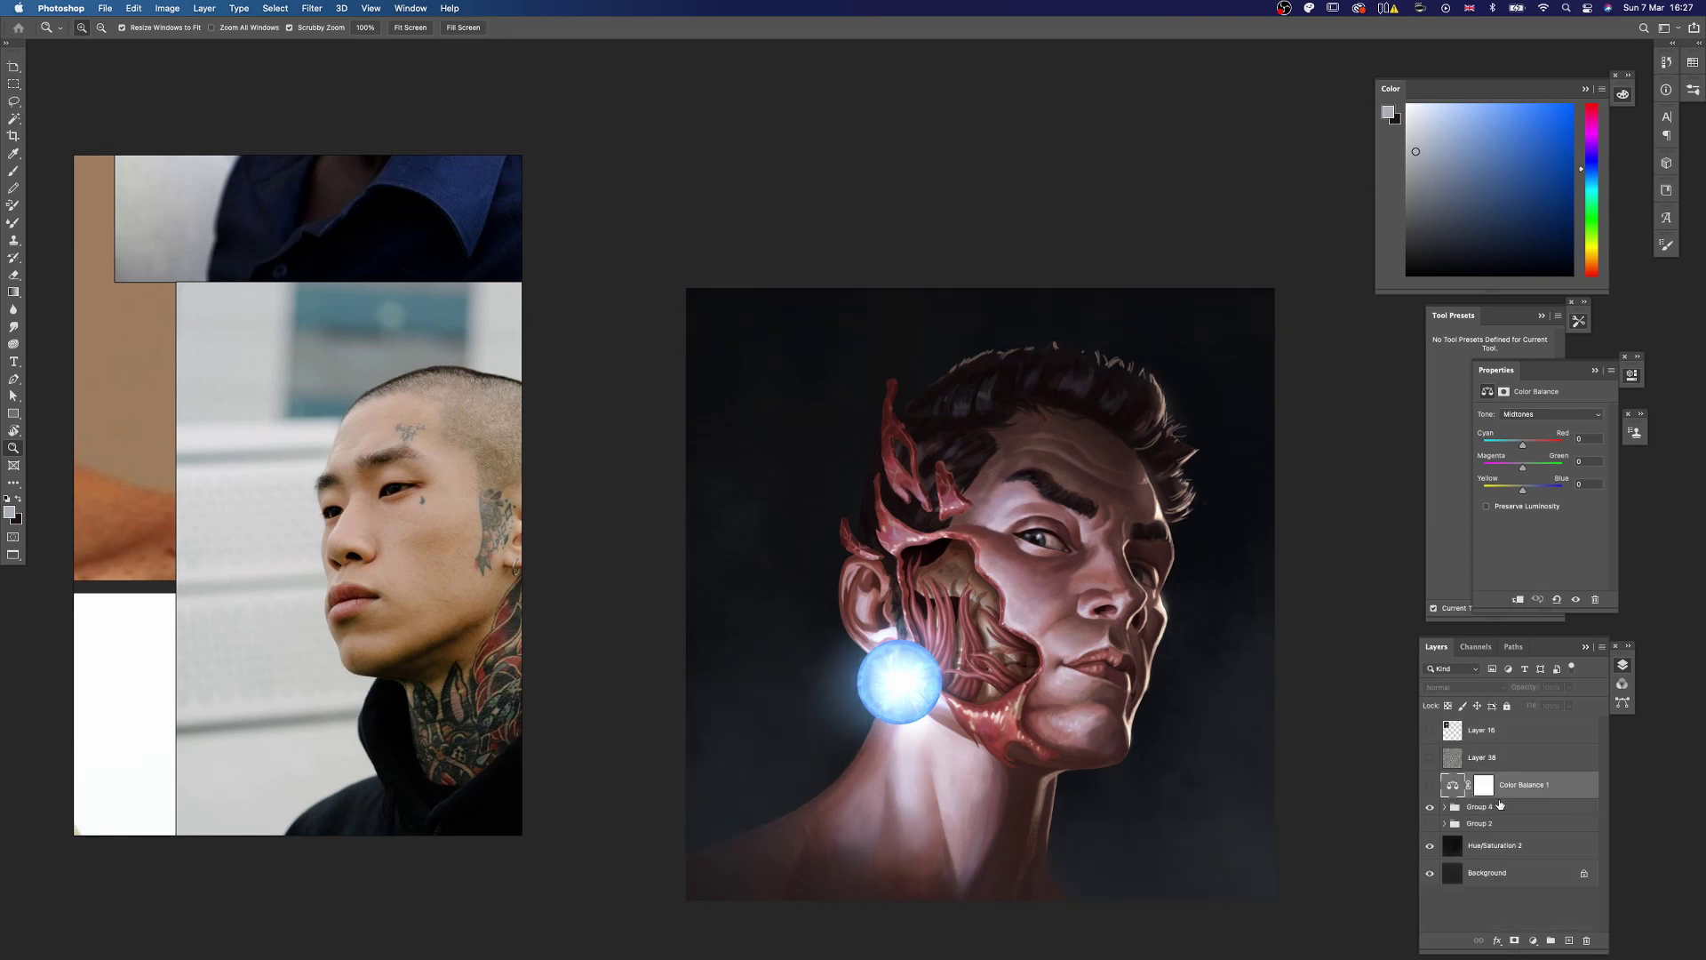
alt+click(1508, 798)
click(1430, 785)
mouse_move(1184, 812)
mouse_down()
mouse_move(1165, 815)
mouse_move(1189, 776)
mouse_move(1158, 807)
mouse_up()
Step: Add a new layer above Color Balance 1 and choose the soft DG main airbrush with a sampled dark background colour
click(1445, 807)
click(1569, 940)
key(b)
right_click(1187, 723)
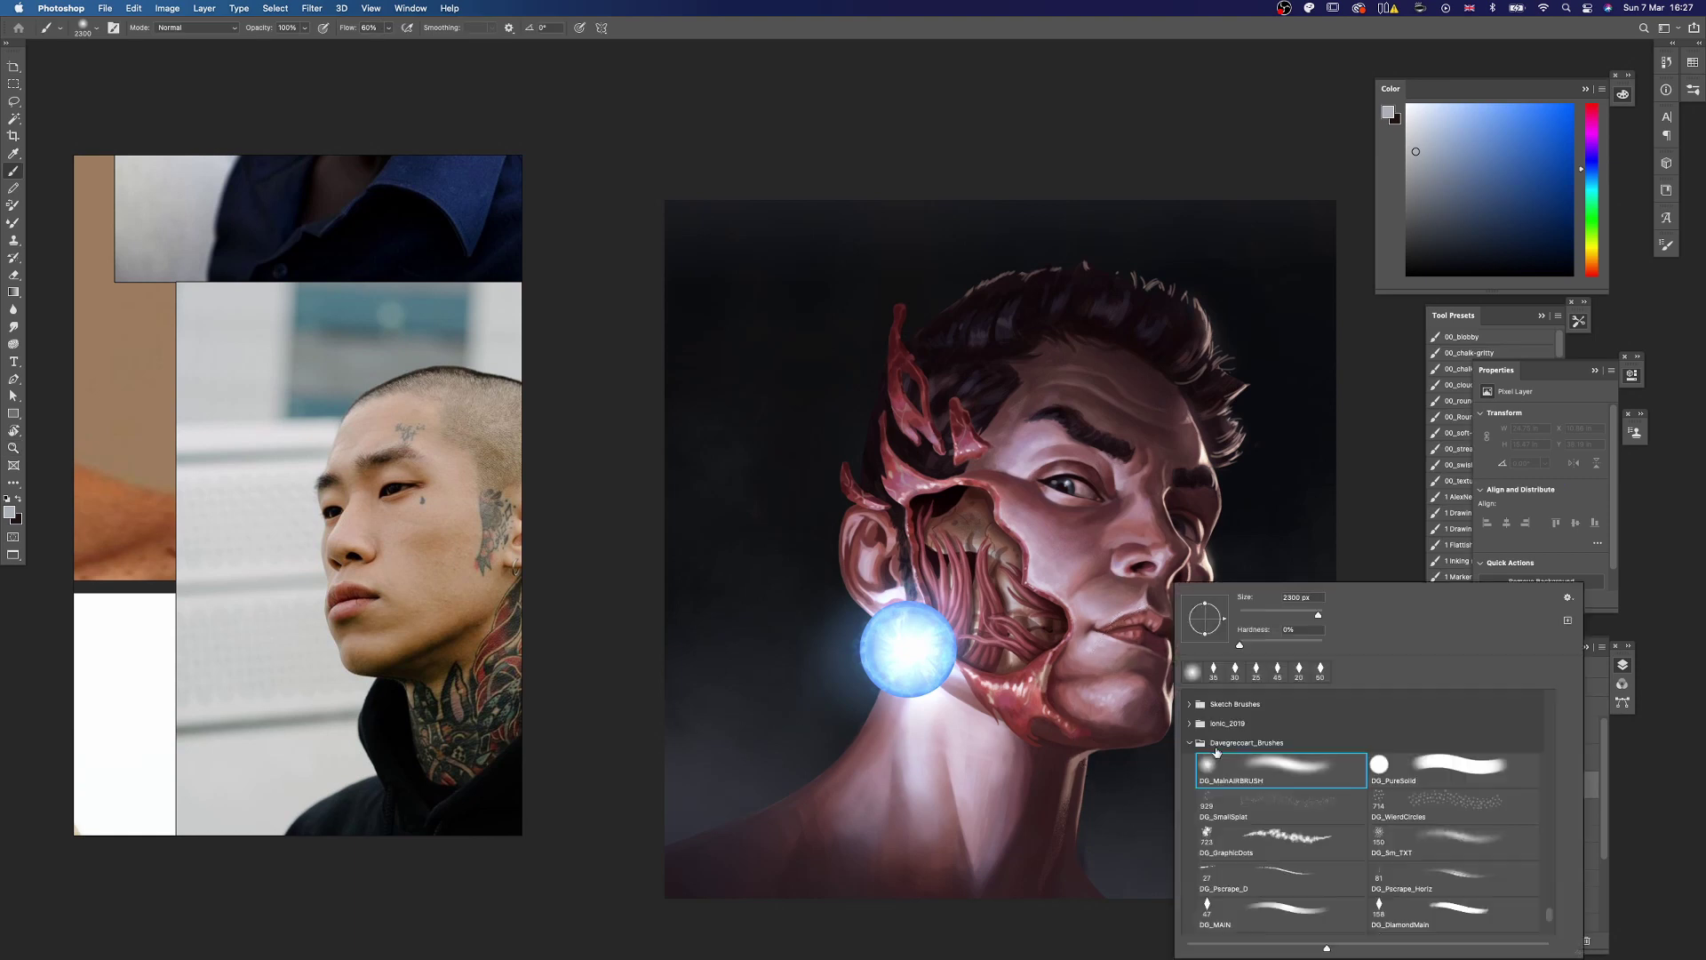
double_click(1276, 768)
alt+click(685, 843)
click(1595, 370)
Step: Airbrush sampled blue-grey mist over the shoulder and lower background on Layer 41, undoing the unwanted strokes
alt+click(702, 875)
key(bracketright)
key(bracketright)
alt+click(718, 792)
click(690, 898)
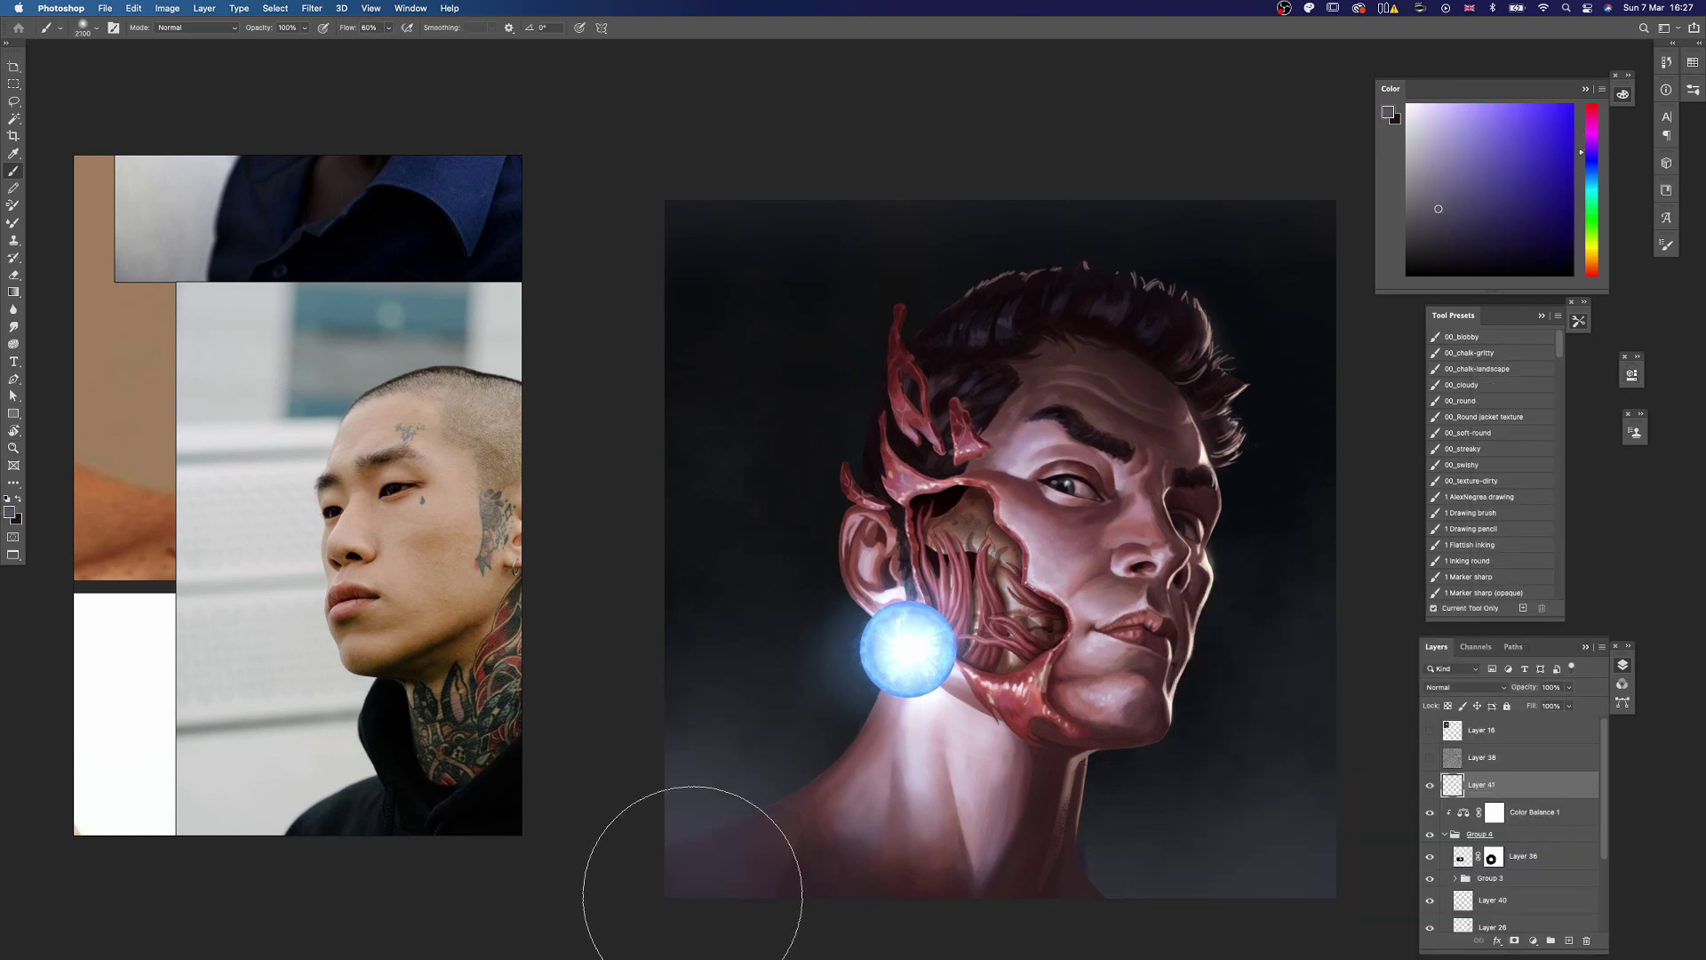
key(super+z)
drag(1094, 889, 1079, 853)
click(1096, 847)
key(super+z)
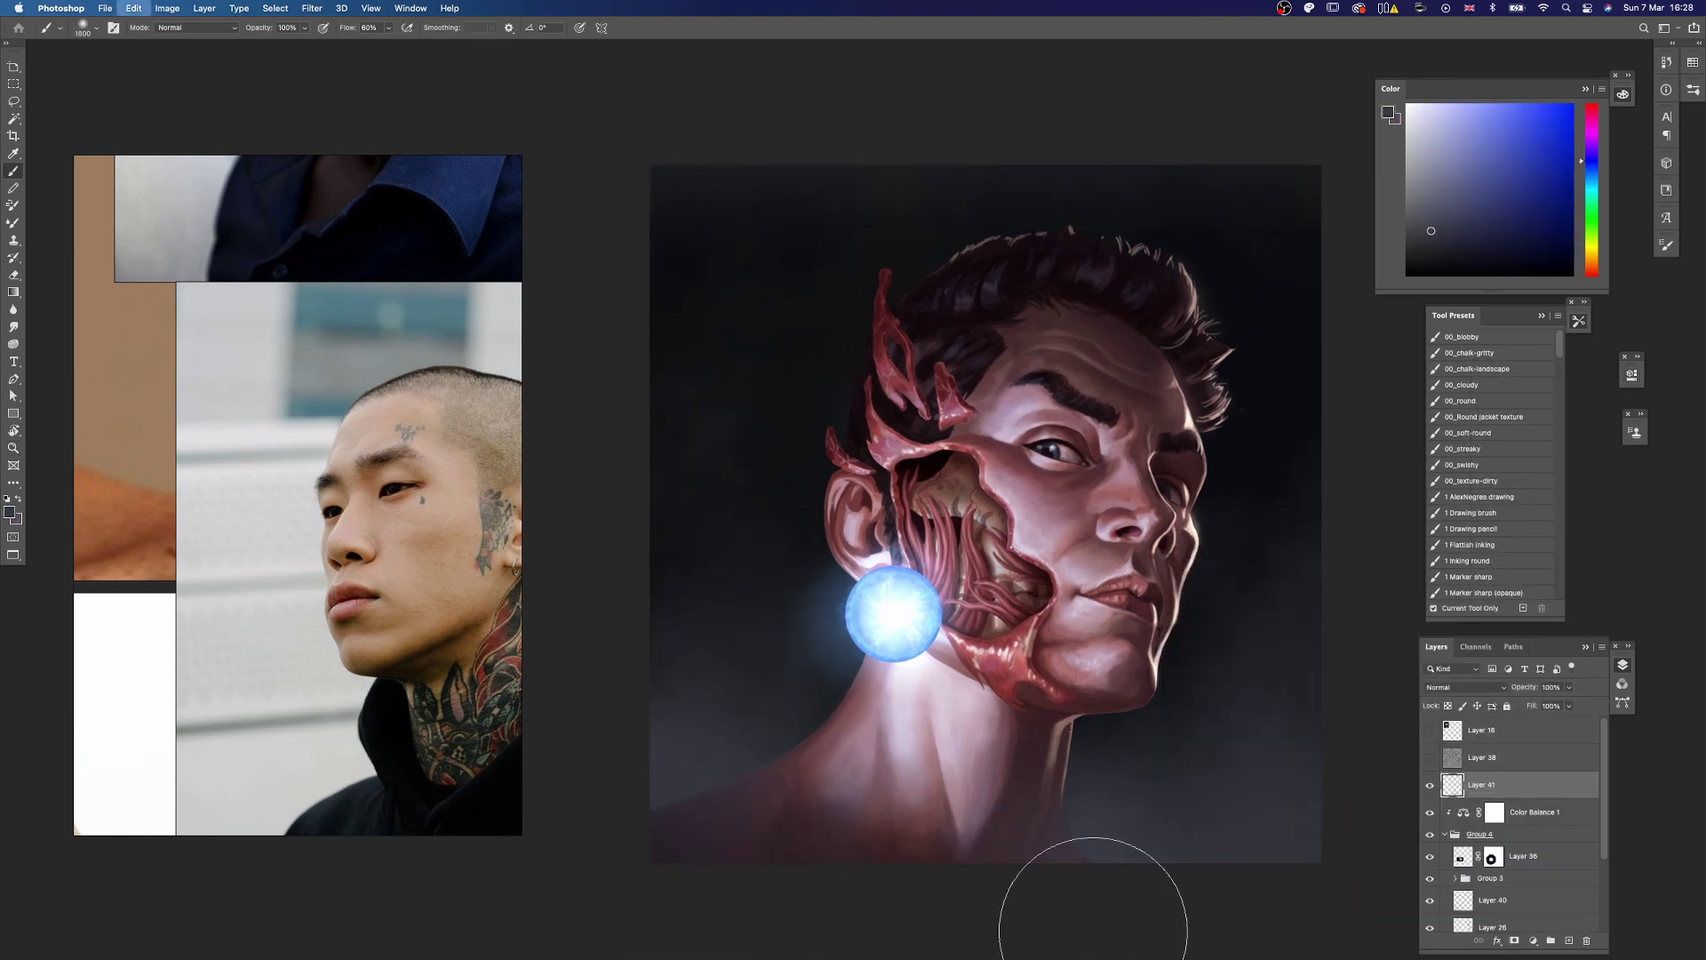
Step: Enlarge the airbrush and spread soft mist along the painting's lower background at 50% opacity
key(bracketright)
key(bracketright)
key(bracketright)
key(bracketright)
key(bracketright)
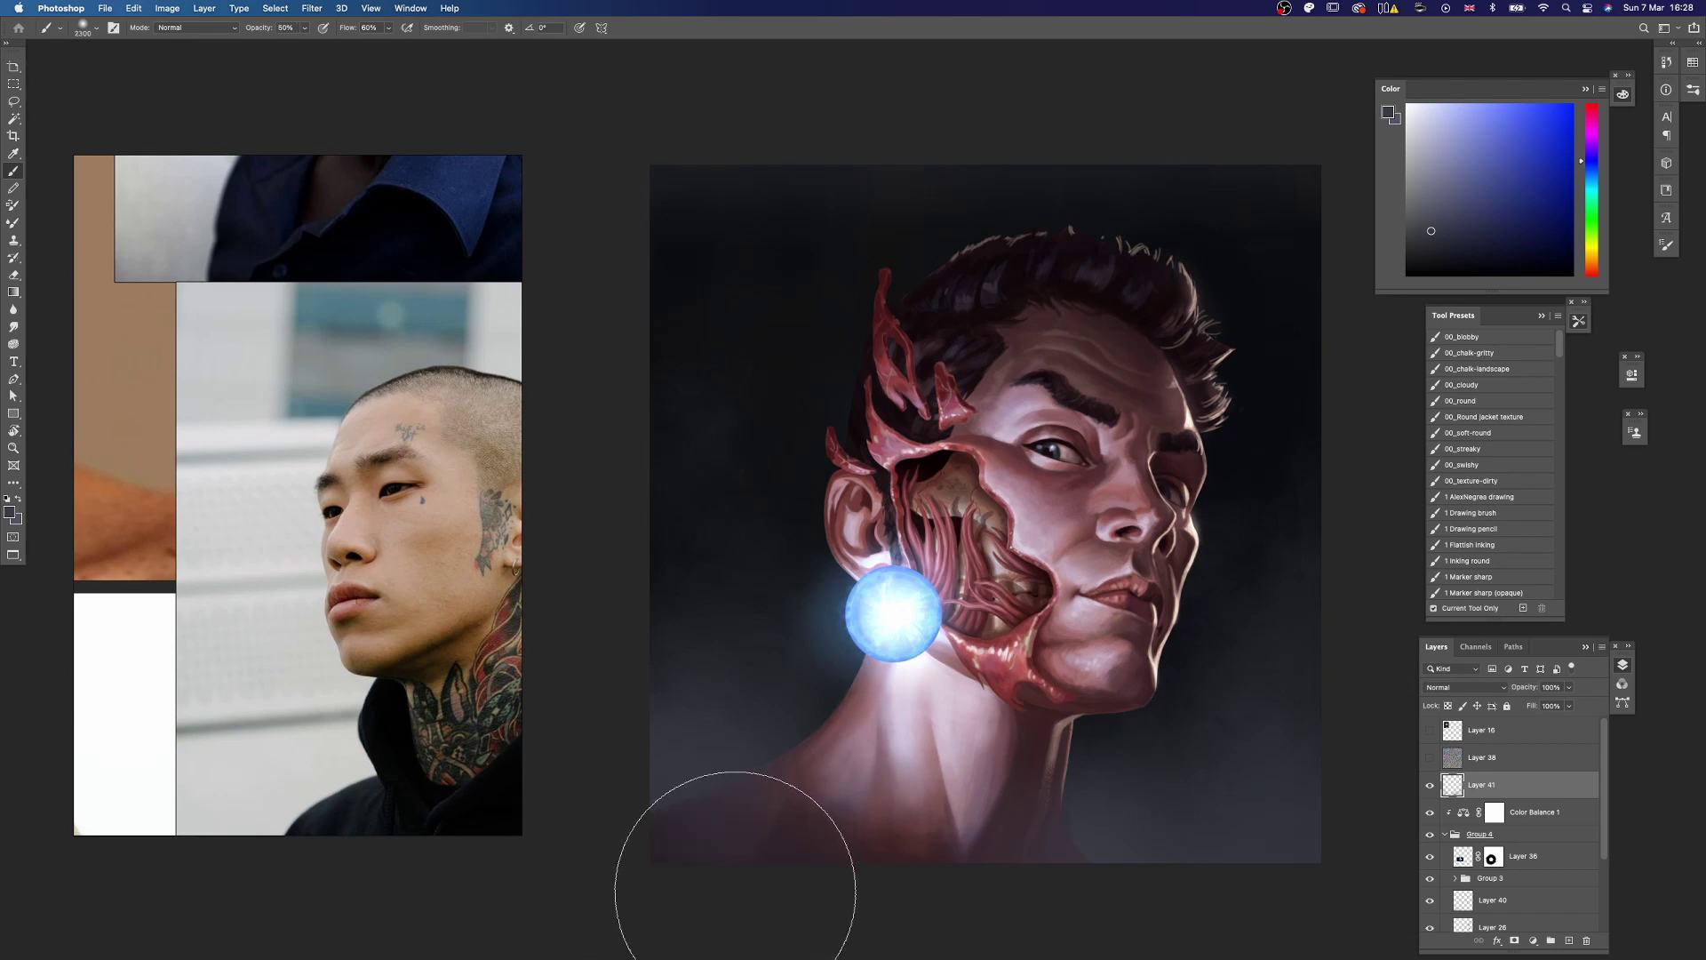
drag(1207, 727, 1172, 743)
Step: Show and select Layer 38 to overlay its soft-light texture on the portrait
click(1430, 758)
click(1493, 758)
drag(1075, 710, 1087, 709)
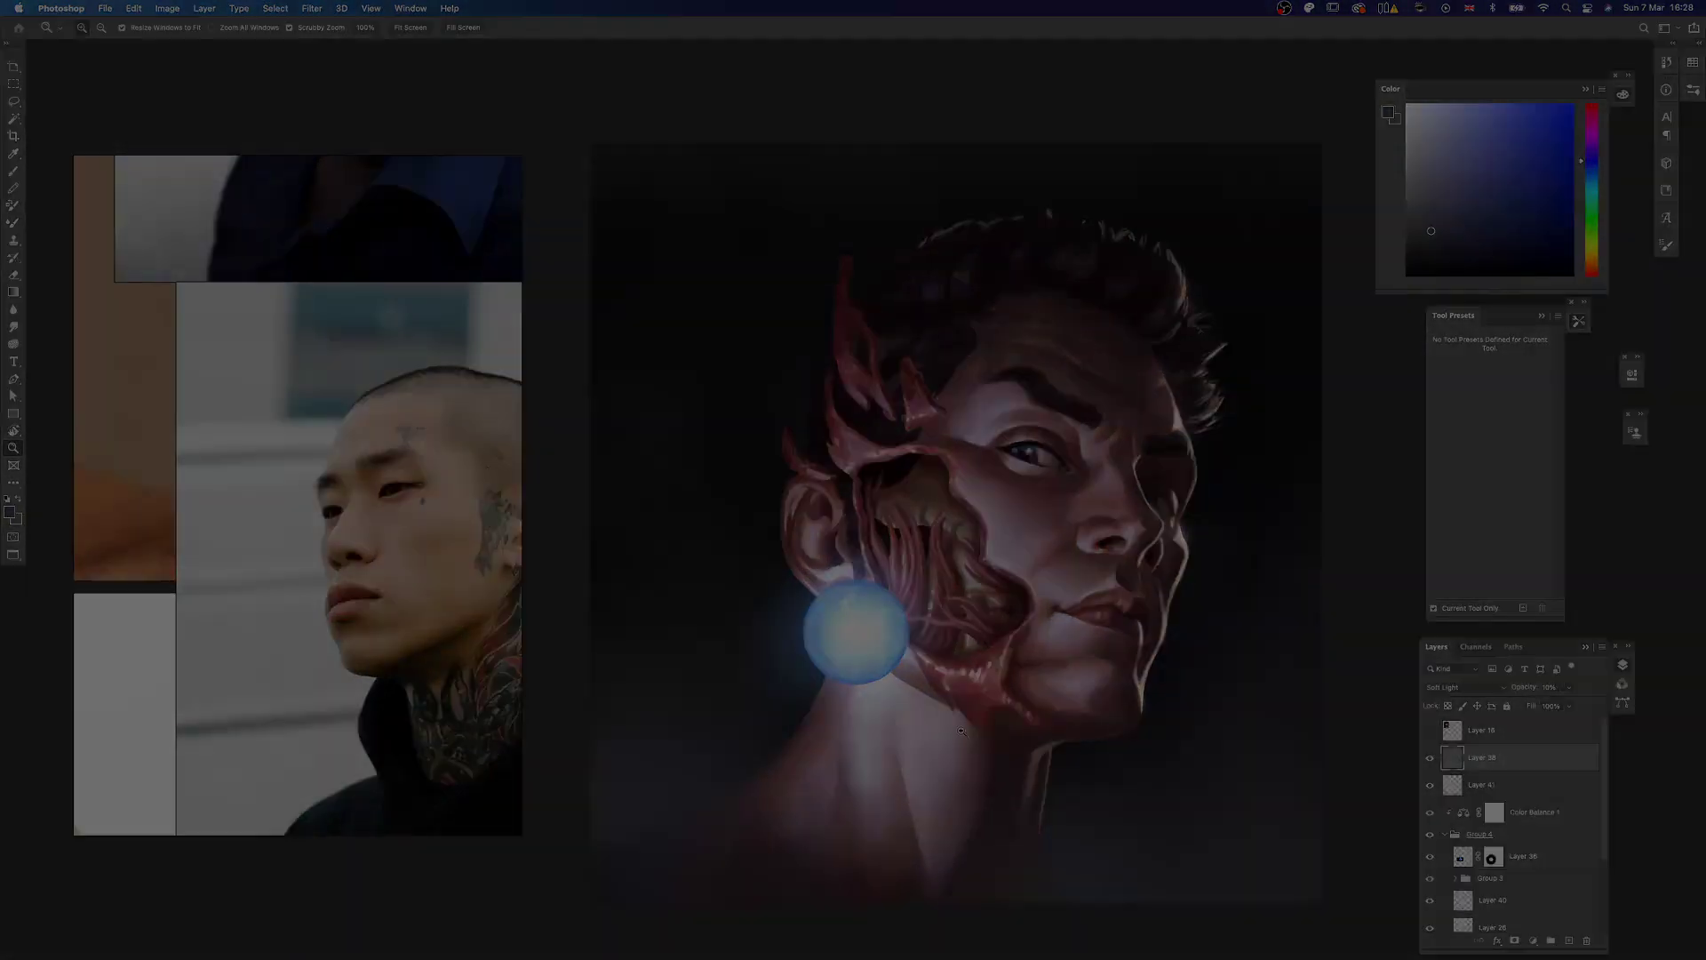